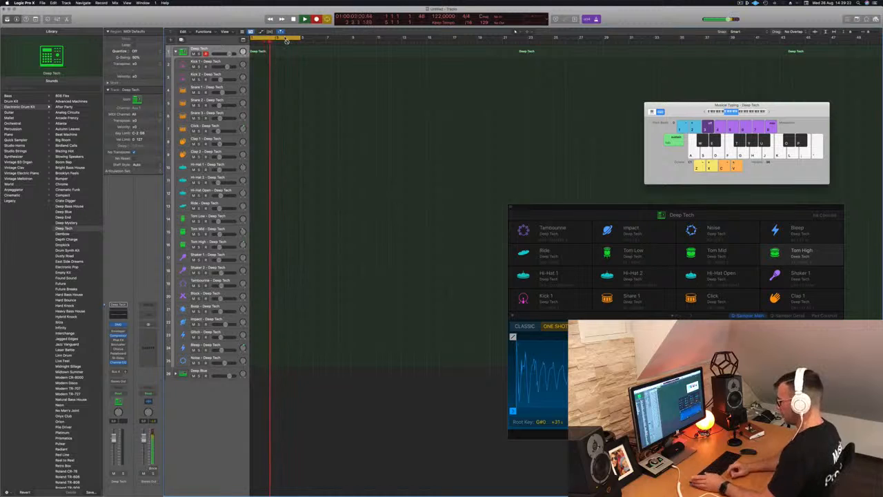
# - Record a short pattern on the Deep Tech drum kit track and trim the region to one bar
pyautogui.press('a')
pyautogui.press('space')
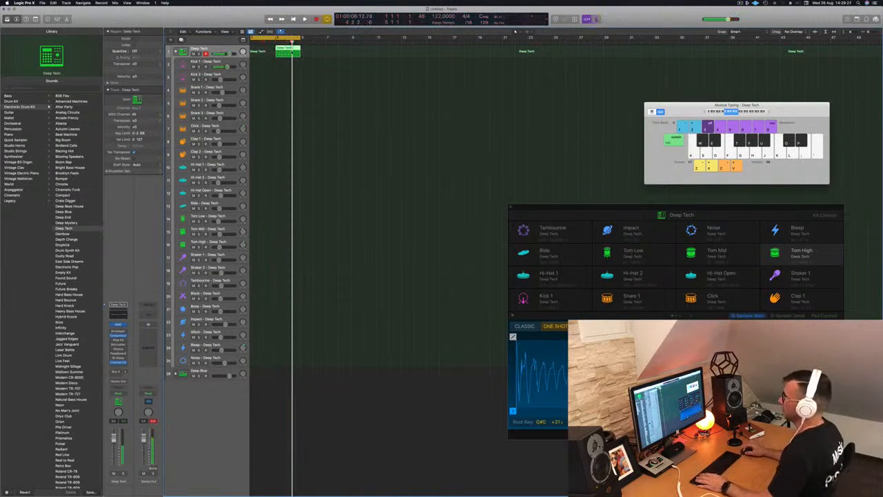
pyautogui.moveTo(288, 51); pyautogui.dragTo(263, 52)
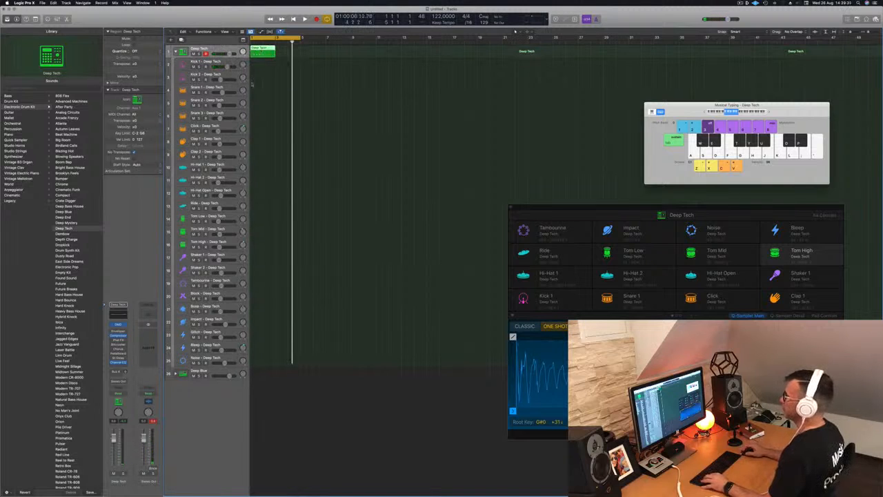
# - Open the region in the Piano Roll and select its notes
pyautogui.press('p')
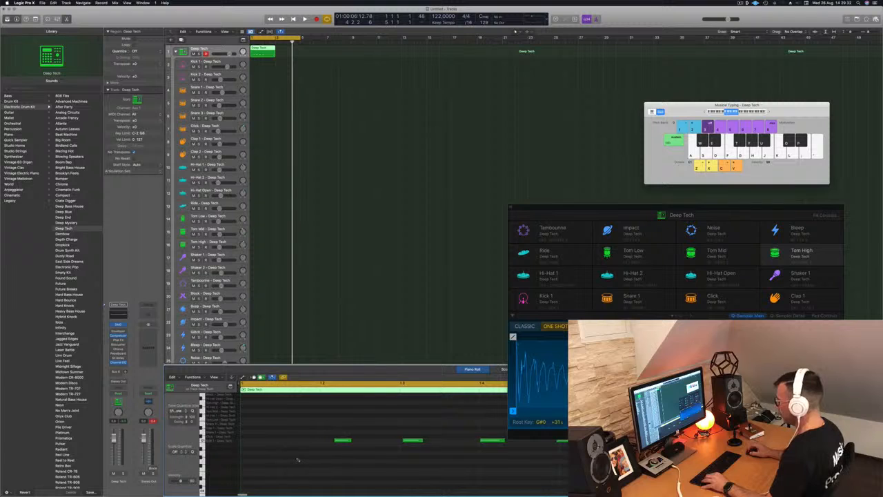
pyautogui.moveTo(359, 445); pyautogui.dragTo(570, 467)
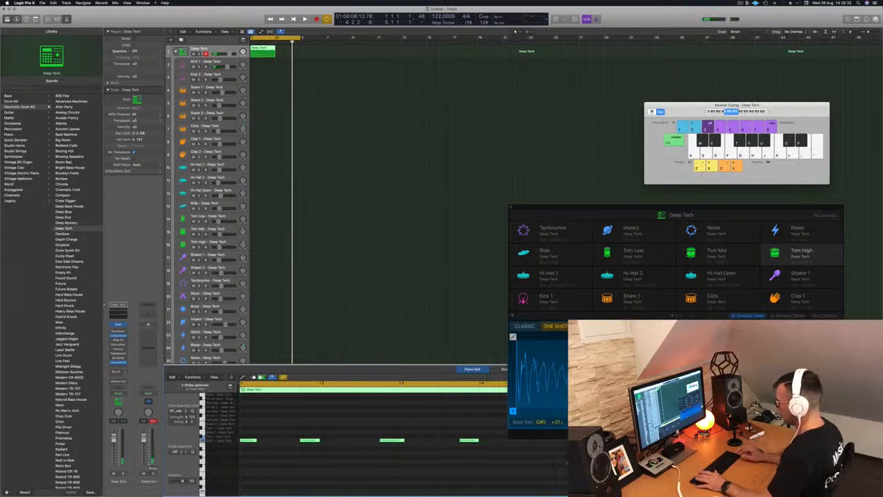
pyautogui.moveTo(289, 426); pyautogui.dragTo(509, 452)
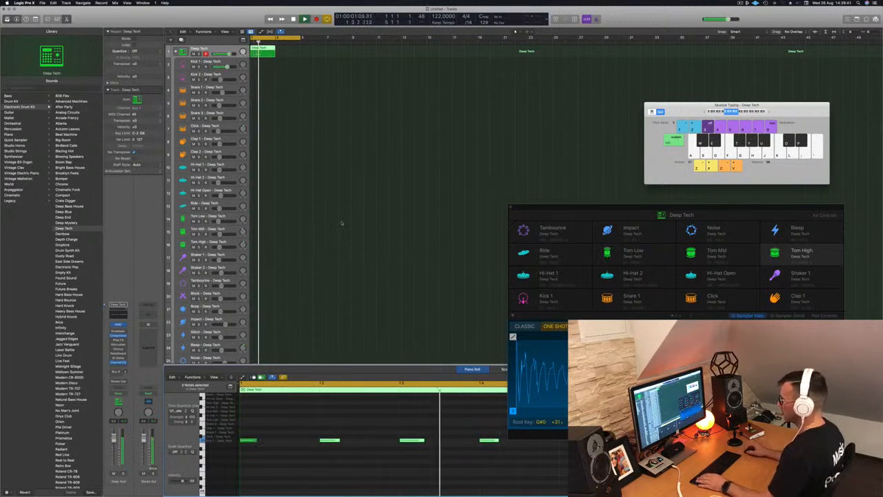
# - Copy the selected notes along the bar to fill the rest of the pattern
pyautogui.scroll(4, 214, 415)
pyautogui.scroll(-3, 215, 415)
pyautogui.scroll(-1, 228, 451)
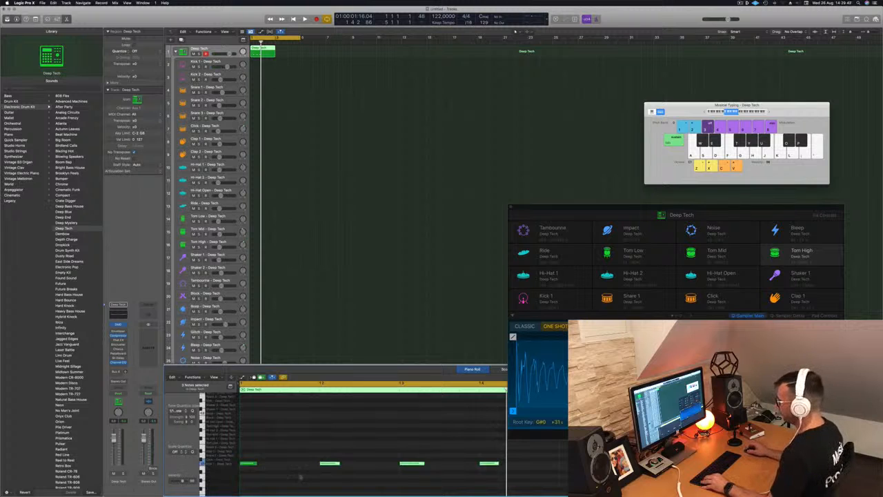
pyautogui.moveTo(427, 455); pyautogui.dragTo(245, 477)
pyautogui.moveTo(308, 467); pyautogui.dragTo(449, 469)
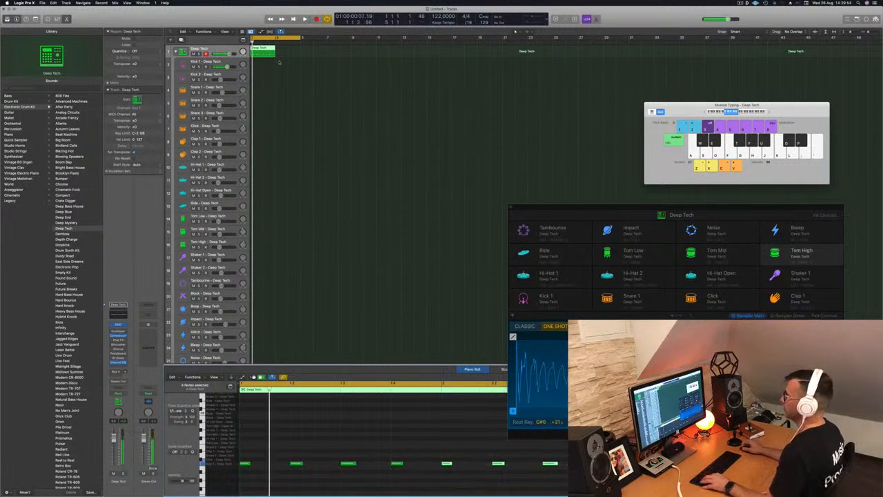
# - Copy the region into bar 2 and onto the Kick 1 track
pyautogui.moveTo(262, 50); pyautogui.dragTo(287, 52)
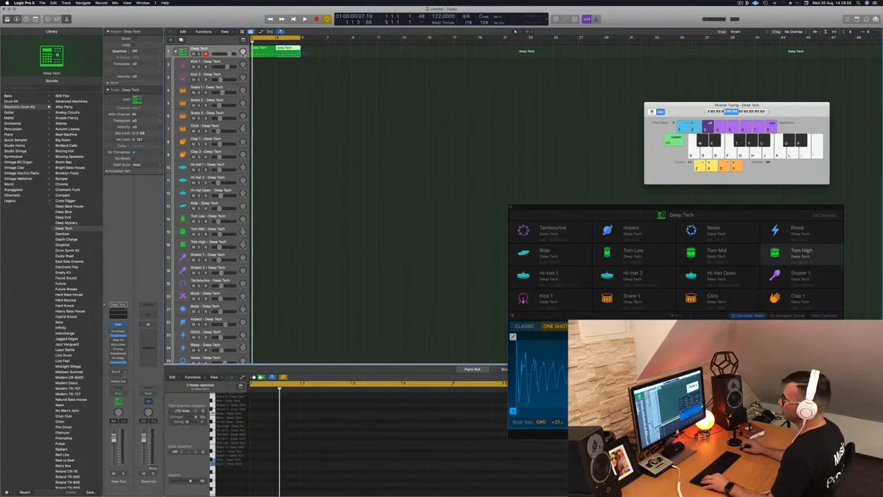
pyautogui.keyDown('shift'); pyautogui.click(266, 48); pyautogui.keyUp('shift')
pyautogui.moveTo(266, 49); pyautogui.dragTo(264, 63)
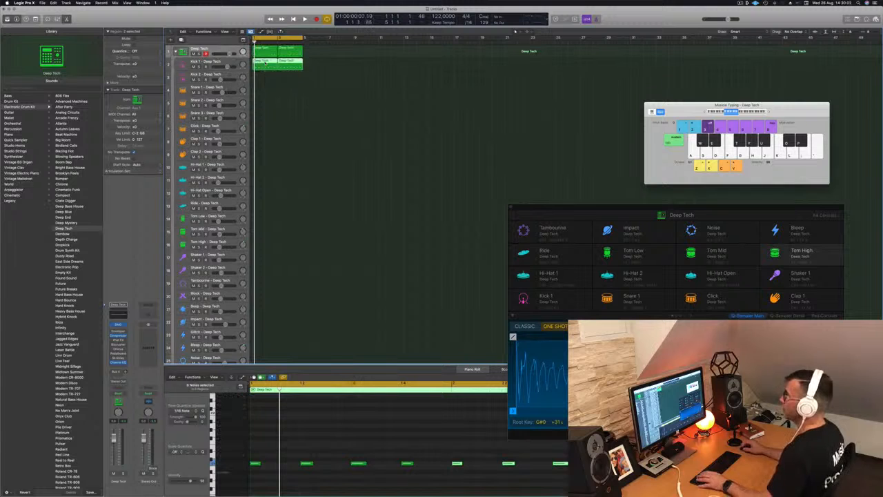
# - Select the Kick 1 track and play back its pattern
pyautogui.click(219, 62)
pyautogui.press('space')
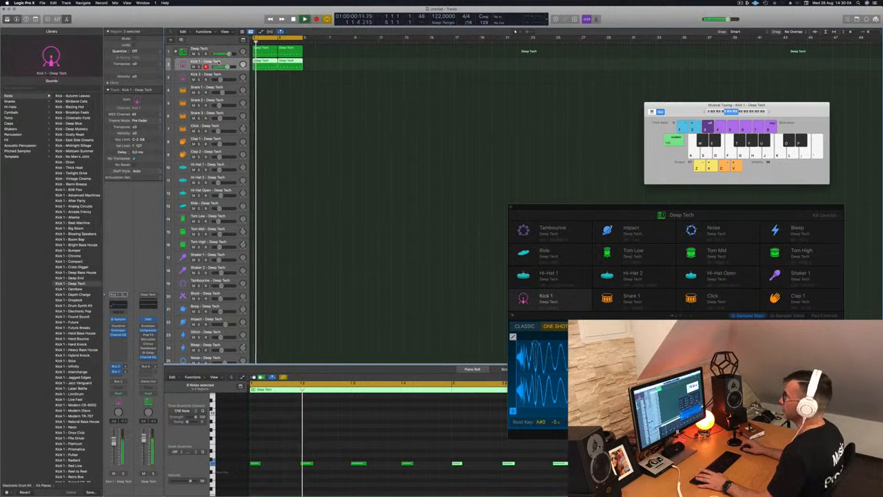
pyautogui.scroll(-3, 280, 432)
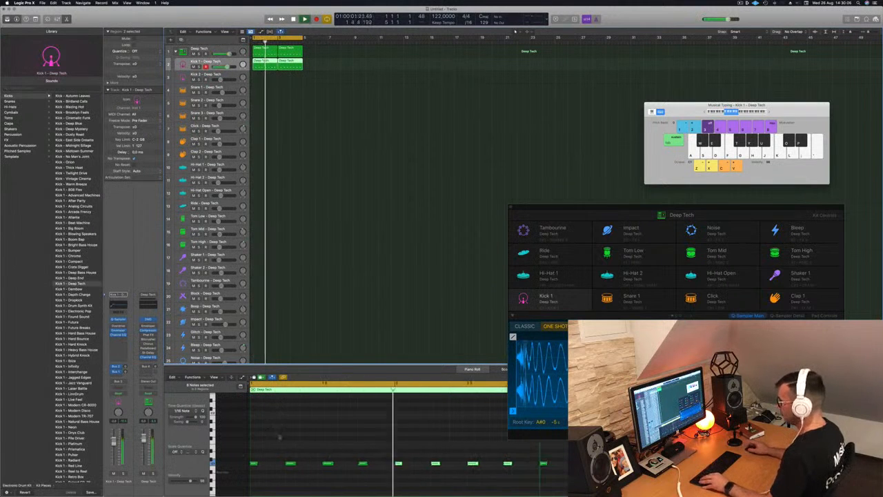
pyautogui.click(278, 476)
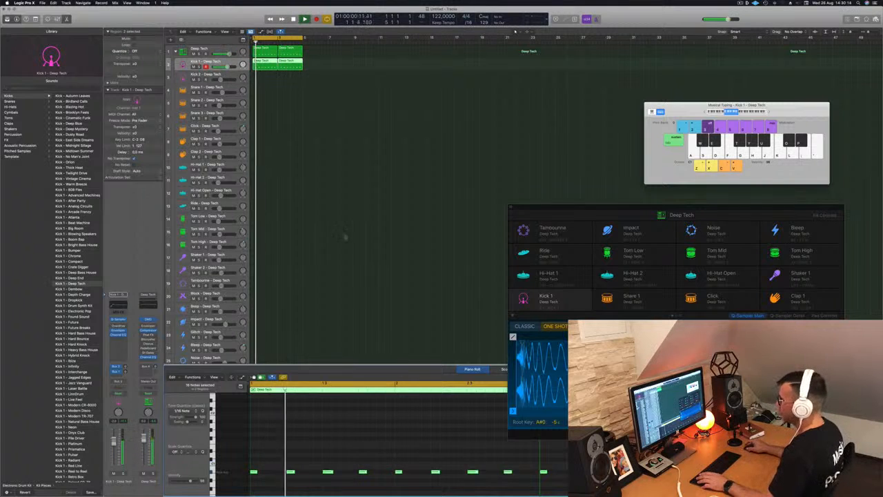
# - Increase the Kick 1 track's height slightly
pyautogui.click(347, 83)
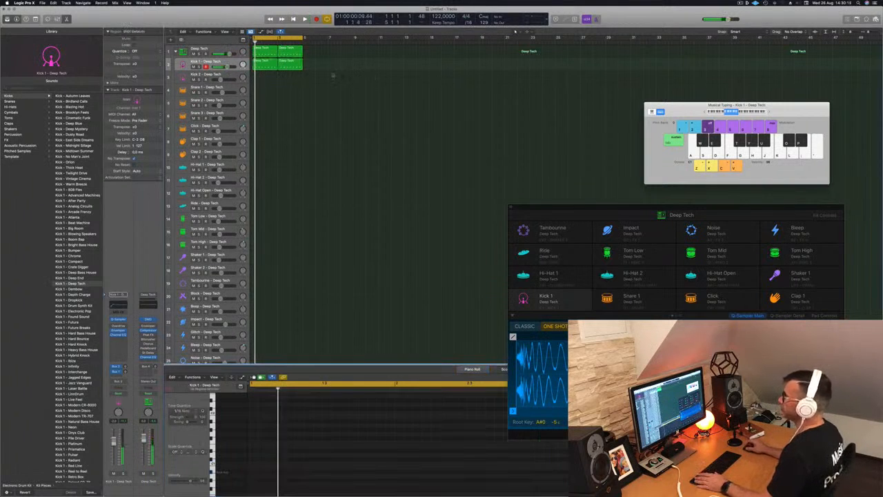
pyautogui.click(228, 63)
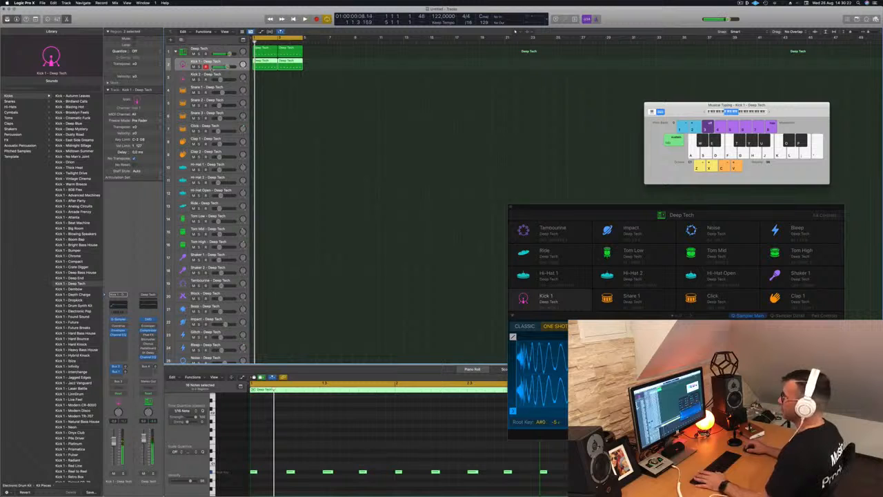
pyautogui.moveTo(211, 70); pyautogui.dragTo(211, 75)
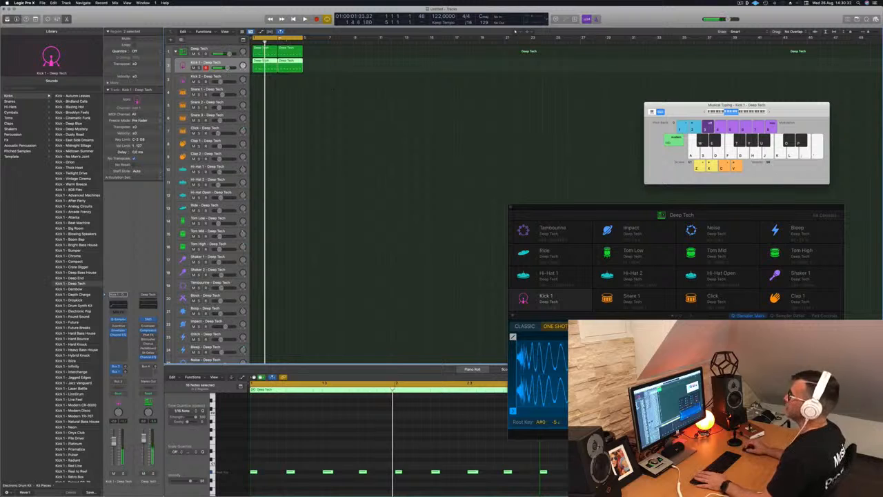
# - Copy the first region onto the Kick 2 track and play it back
pyautogui.click(262, 51)
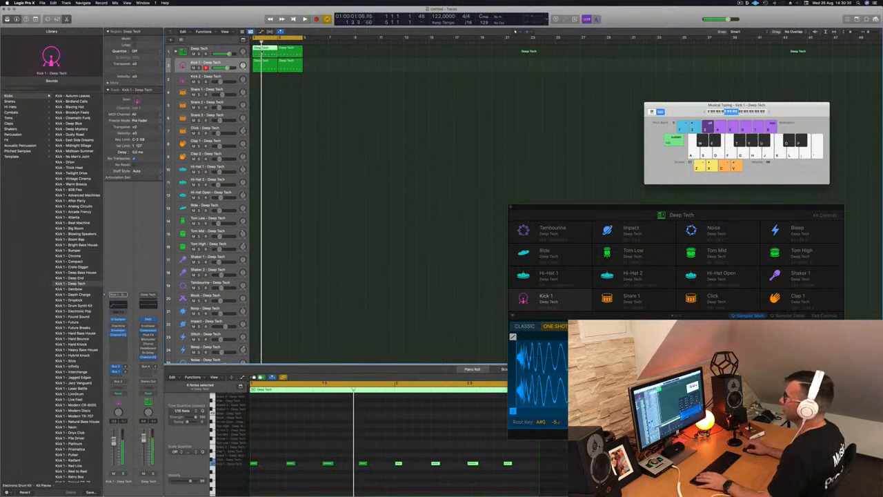
pyautogui.moveTo(263, 50); pyautogui.dragTo(266, 78)
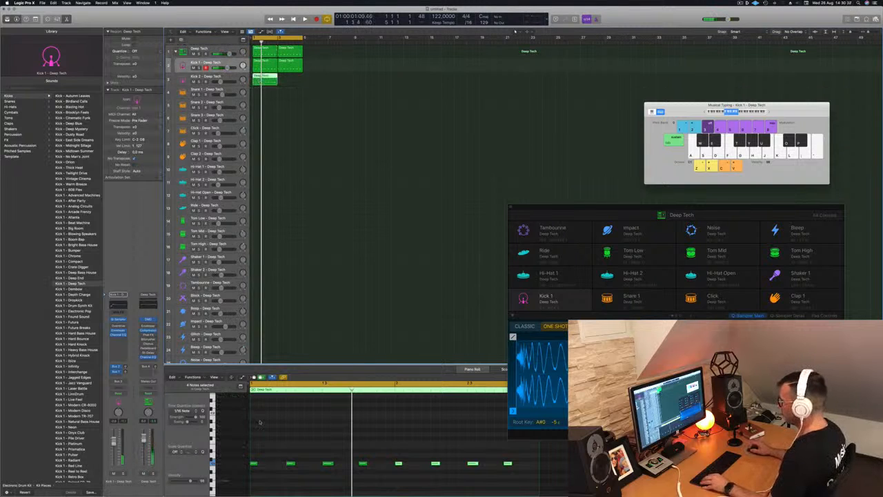
pyautogui.moveTo(255, 455); pyautogui.dragTo(510, 473)
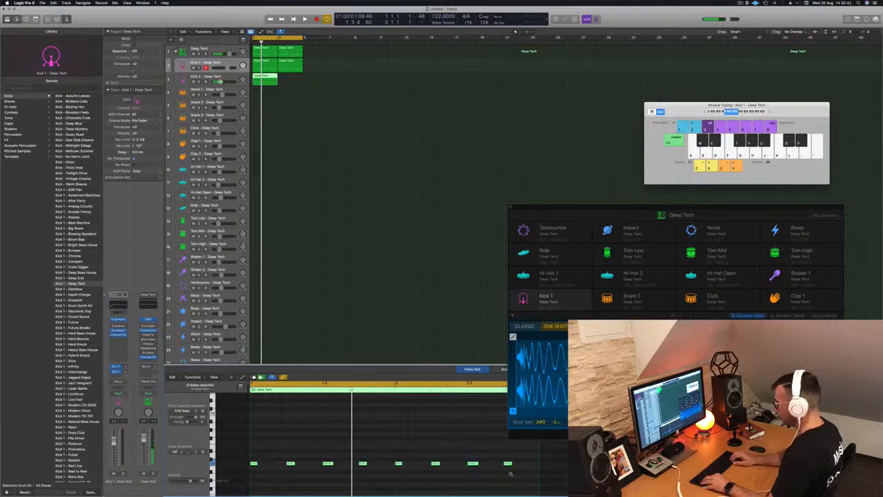
pyautogui.press('space')
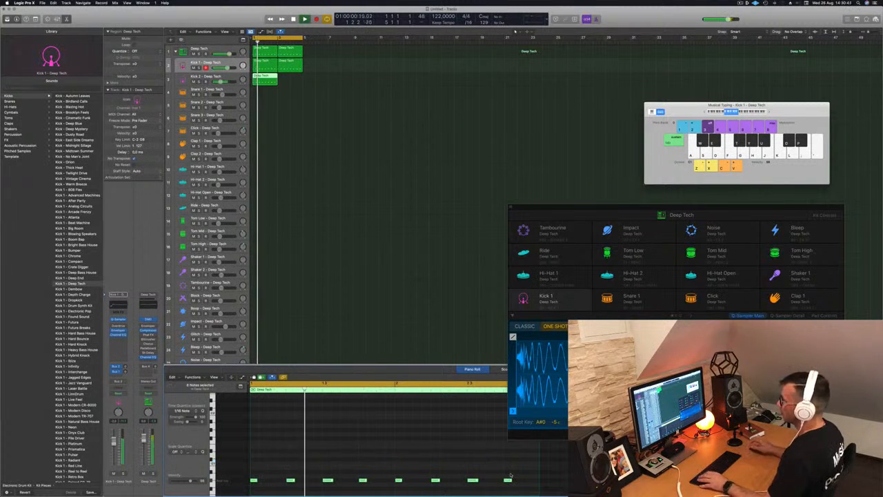
# - Select the Kick 2 track and open its Pad Controls in Drum Machine Designer
pyautogui.press('Down')
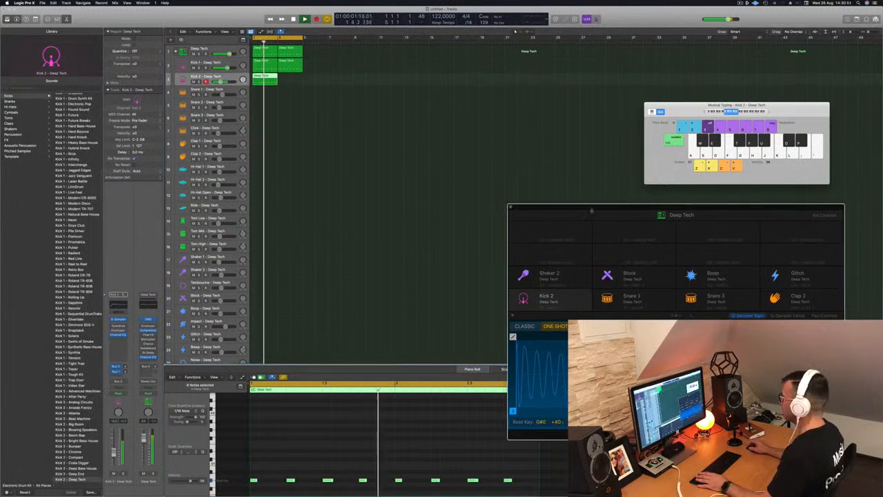
pyautogui.moveTo(605, 210); pyautogui.dragTo(463, 89)
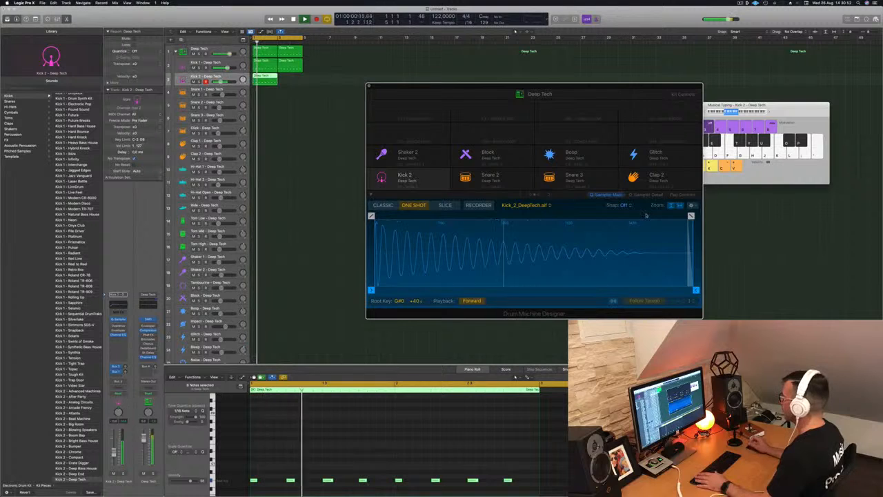
pyautogui.click(684, 194)
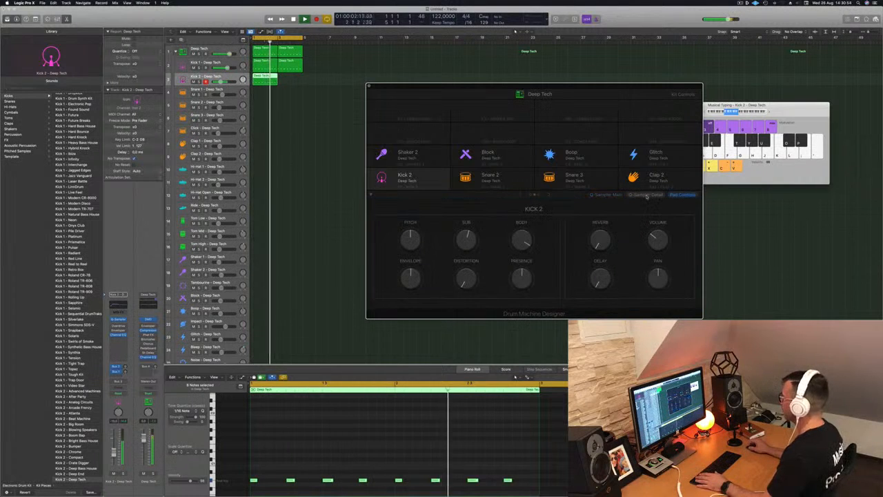
pyautogui.click(606, 195)
pyautogui.click(646, 195)
pyautogui.click(680, 195)
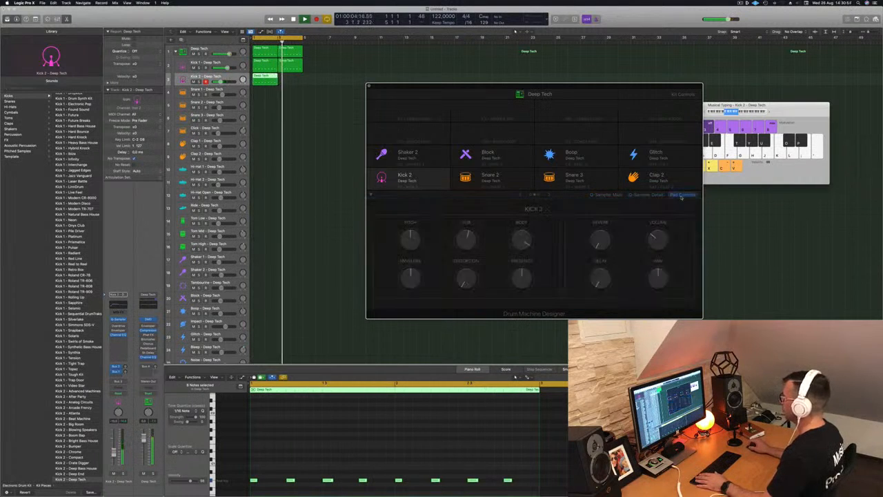
# - Copy the Kick 2 region into bar 2 and reposition the Drum Machine Designer window
pyautogui.moveTo(259, 78); pyautogui.dragTo(287, 81)
pyautogui.moveTo(442, 86)
pyautogui.mouseDown()
pyautogui.moveTo(408, 86)
pyautogui.moveTo(455, 87)
pyautogui.mouseUp()
# - Open the Compressor on the Deep Tech track, adjust its release, and close it
pyautogui.click(215, 49)
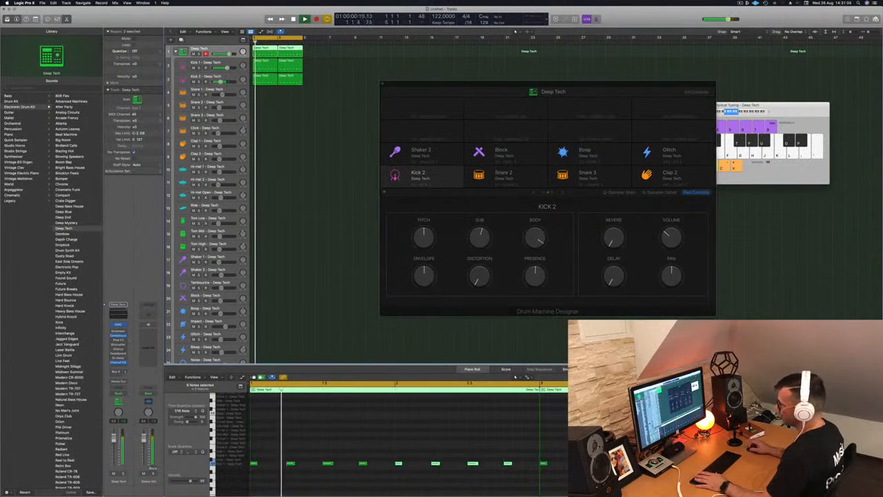
pyautogui.click(119, 337)
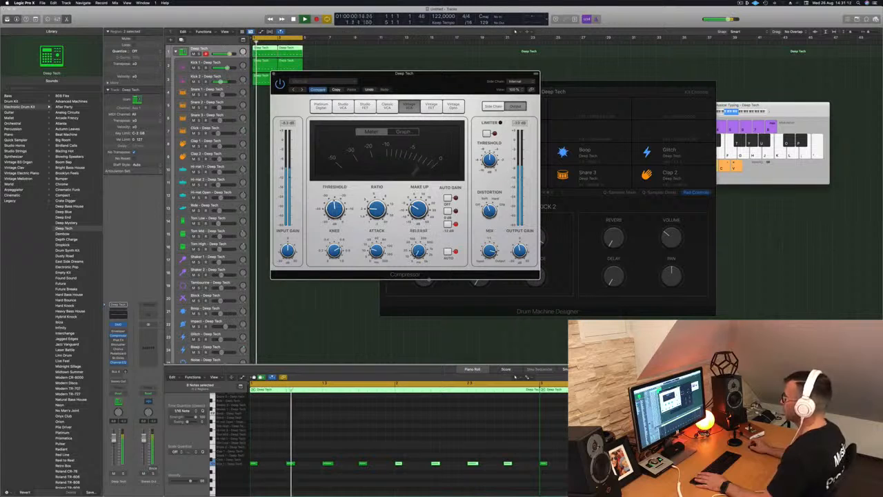
pyautogui.moveTo(420, 253); pyautogui.dragTo(422, 225)
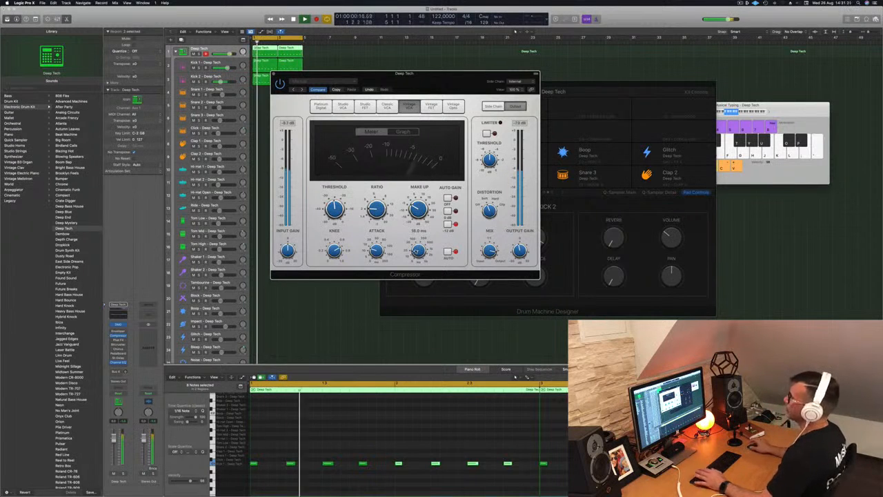
pyautogui.click(274, 75)
pyautogui.press('space')
pyautogui.click(307, 67)
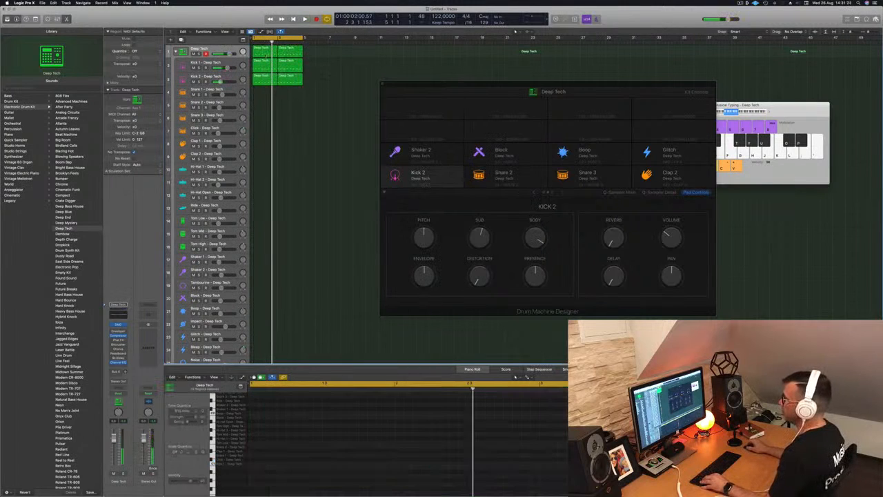
# - Copy the first region onto the Tom Low track and delete all but two of its notes
pyautogui.click(262, 54)
pyautogui.moveTo(263, 54); pyautogui.dragTo(264, 221)
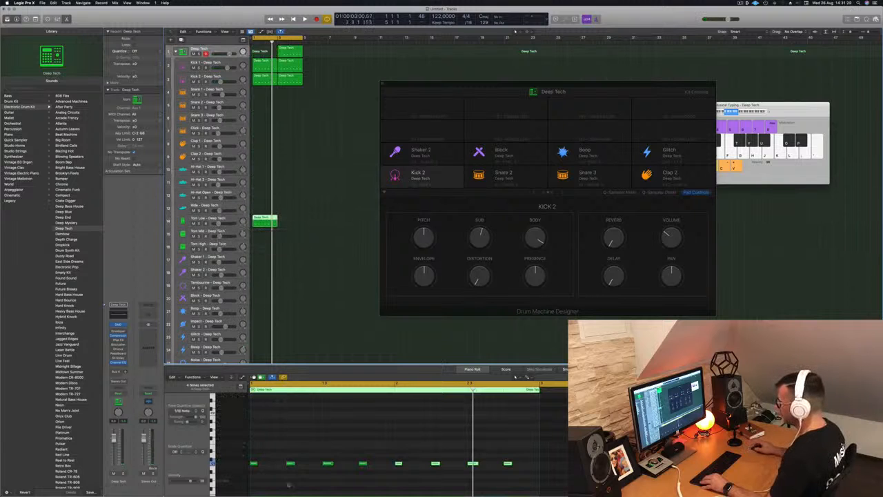
pyautogui.moveTo(261, 454); pyautogui.dragTo(348, 479)
pyautogui.press('Delete')
pyautogui.moveTo(393, 453); pyautogui.dragTo(471, 475)
pyautogui.press('Delete')
# - Copy the Tom Low region into bar 2 and play the beat back
pyautogui.moveTo(358, 450); pyautogui.dragTo(522, 478)
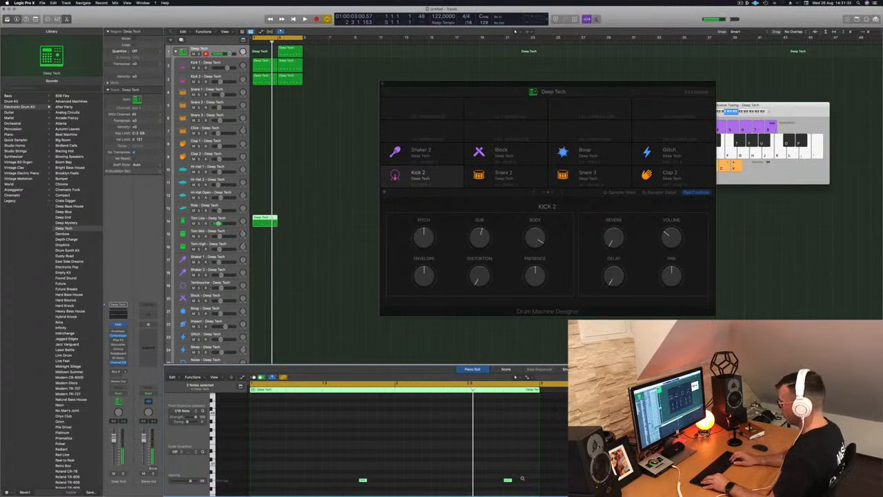
pyautogui.press('space')
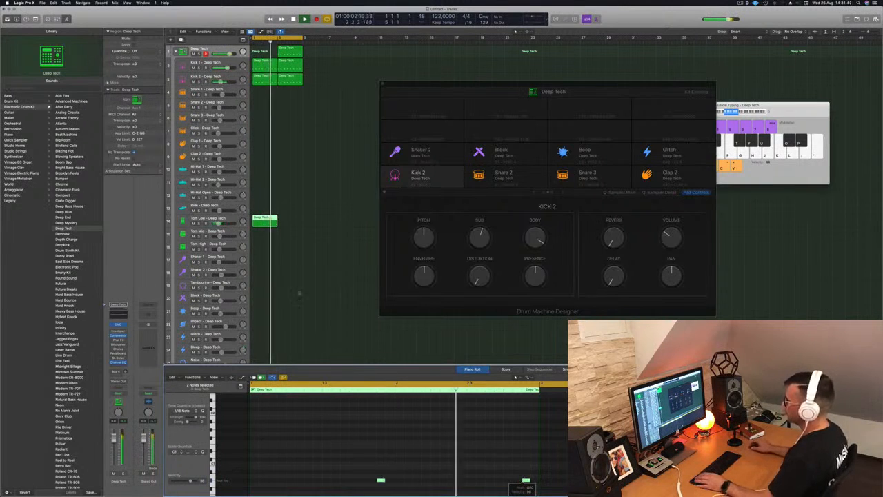
pyautogui.press('space')
pyautogui.moveTo(266, 221); pyautogui.dragTo(291, 224)
pyautogui.press('space')
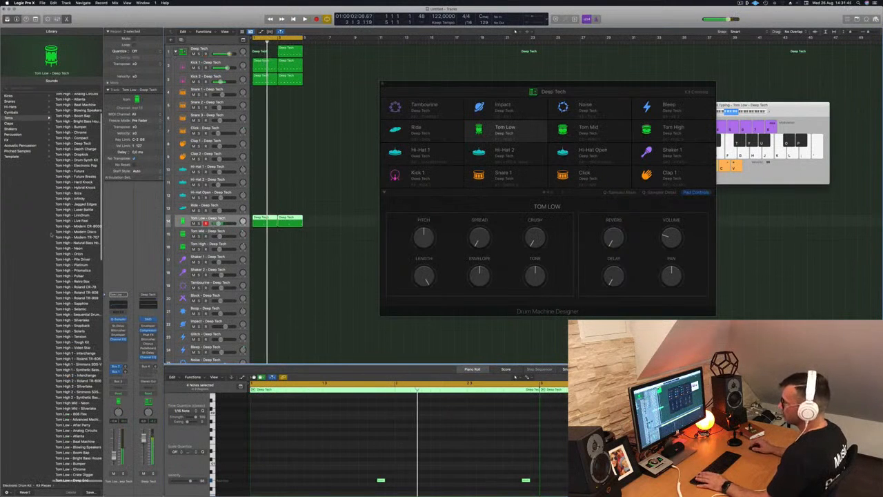
# - Audition Tom Low 2 - Tough Kit from the library, then load Tom Low 2 - Sapphire onto the tom pad
pyautogui.scroll(-5, 77, 287)
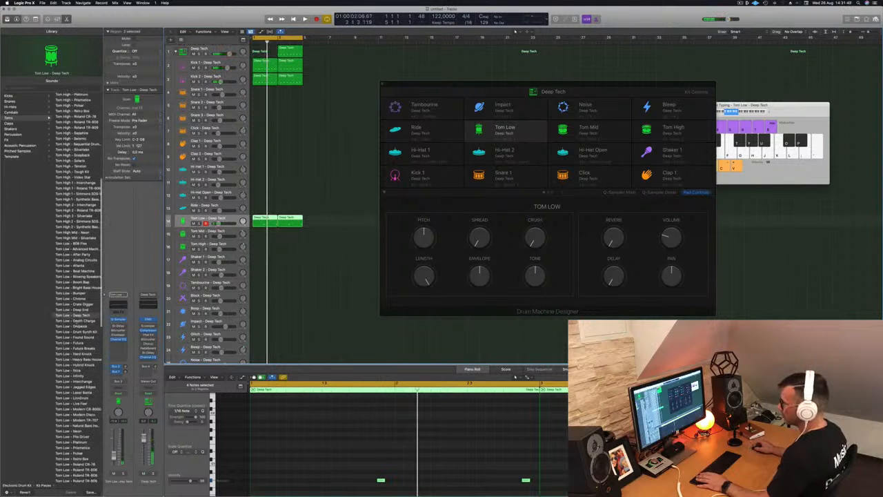
pyautogui.scroll(-5, 78, 287)
pyautogui.scroll(-1, 77, 288)
pyautogui.click(67, 400)
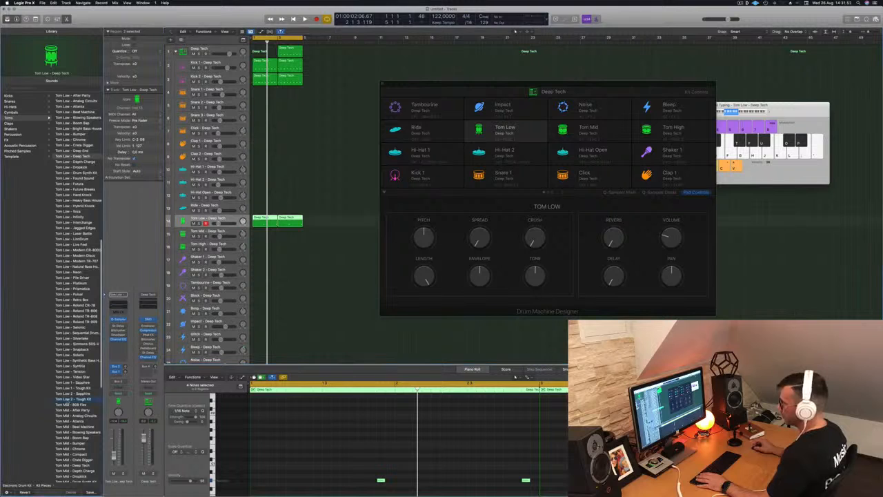
pyautogui.press('space')
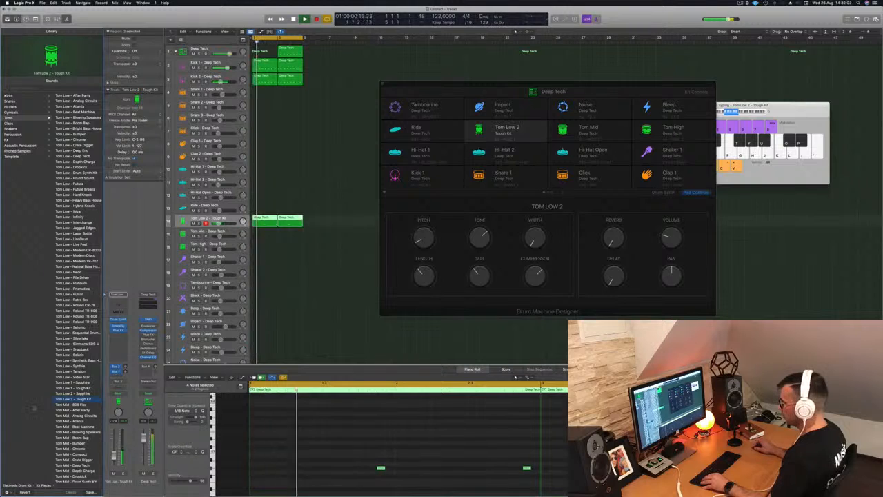
pyautogui.click(76, 393)
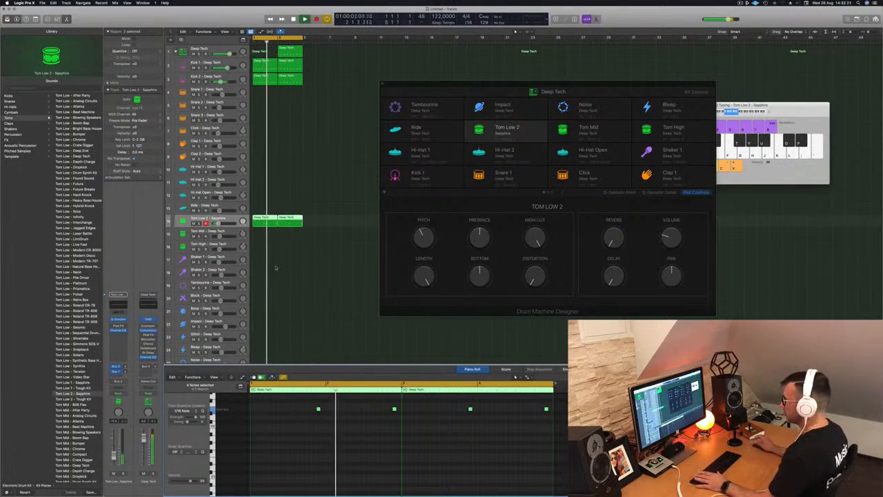
# - Audition Tom Low 1 - Tough Kit from the library, then load Tom Low 1 - Sapphire onto the tom pad
pyautogui.click(77, 388)
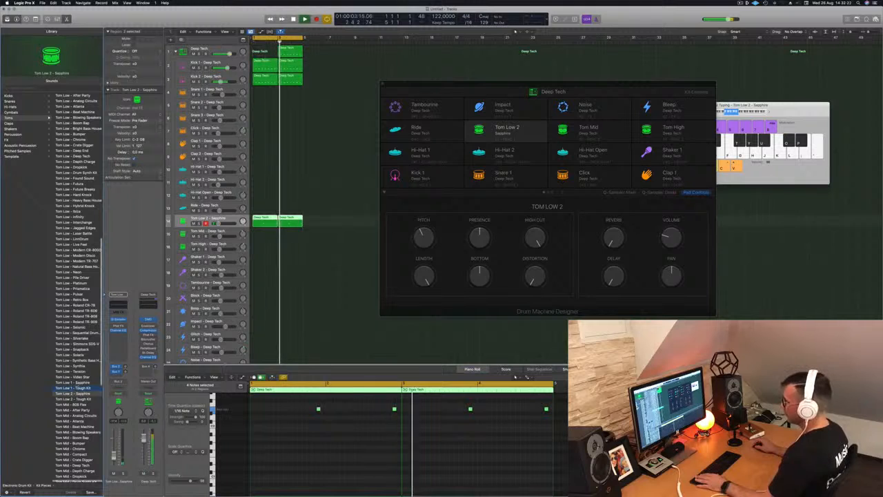
pyautogui.press('Up')
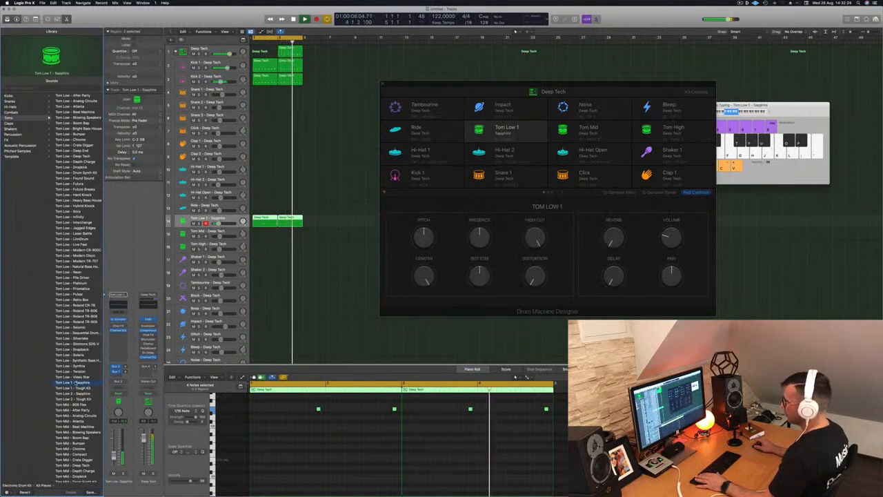
pyautogui.moveTo(292, 405); pyautogui.dragTo(554, 421)
pyautogui.hotkey('alt', 'shift', 'Down')
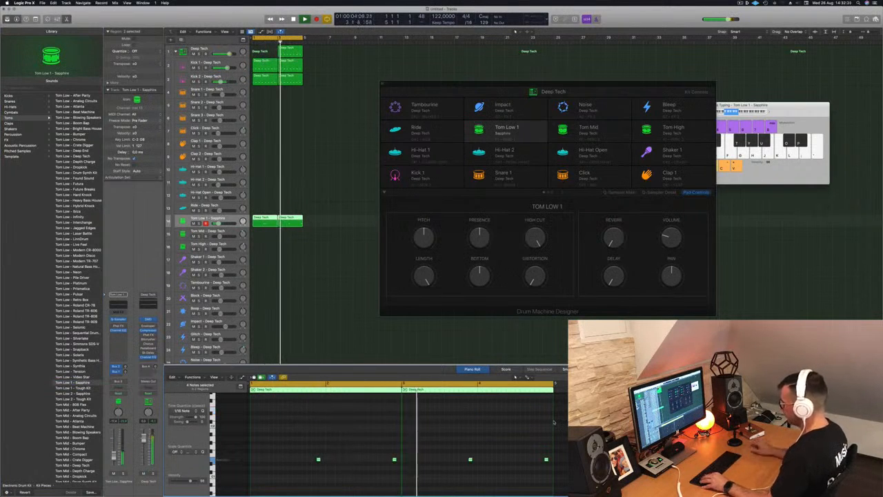
pyautogui.hotkey('alt', 'shift', 'Up')
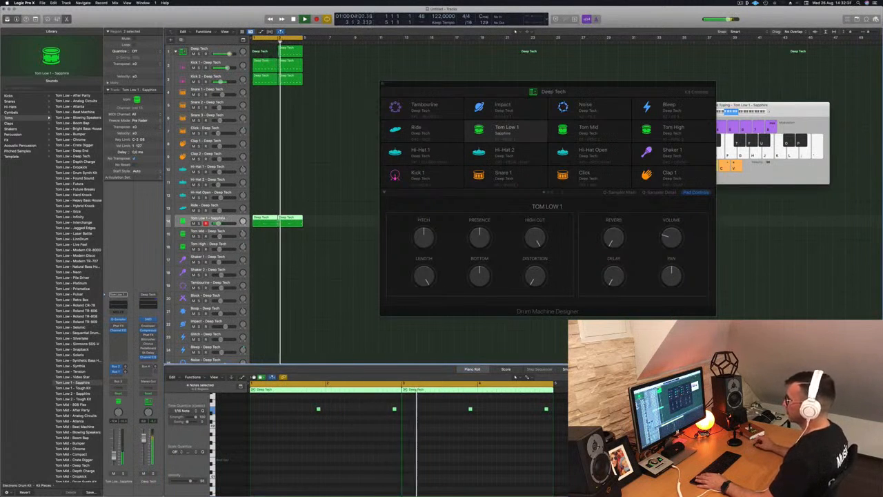
# - Copy the first Tom Low region onto the Tom Mid track in bar 1
pyautogui.click(325, 218)
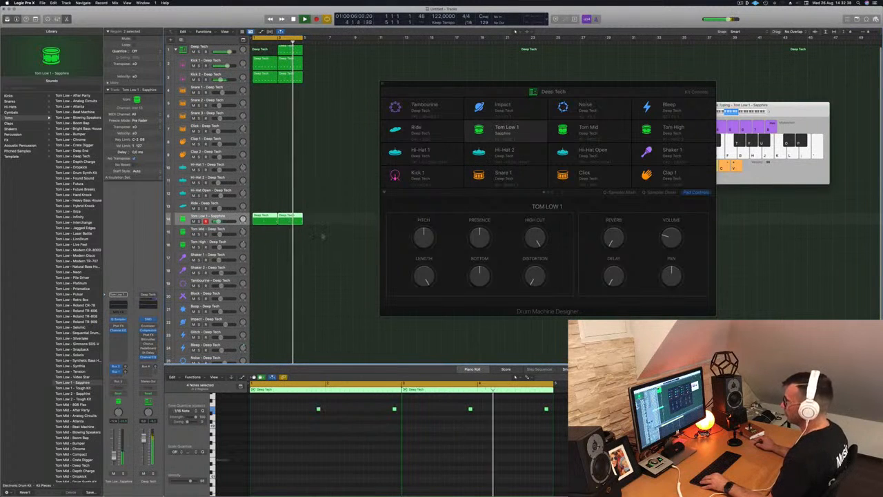
pyautogui.scroll(-3, 324, 253)
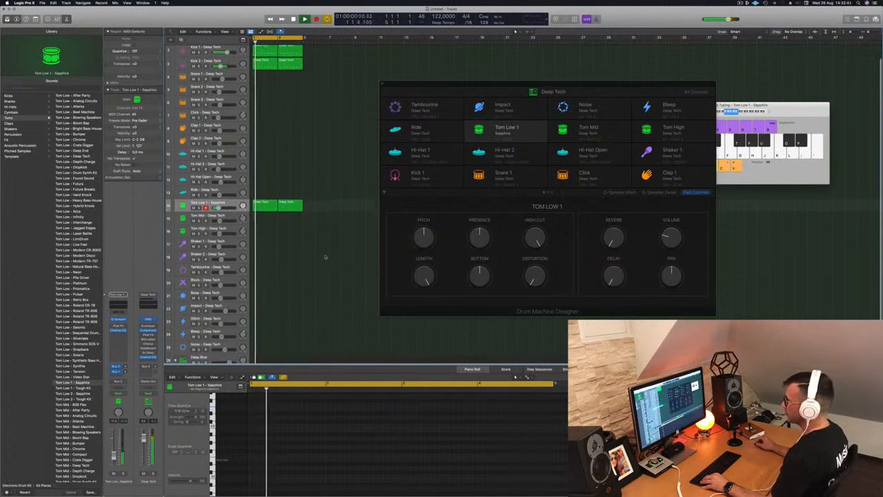
pyautogui.scroll(1, 334, 227)
pyautogui.scroll(1, 327, 194)
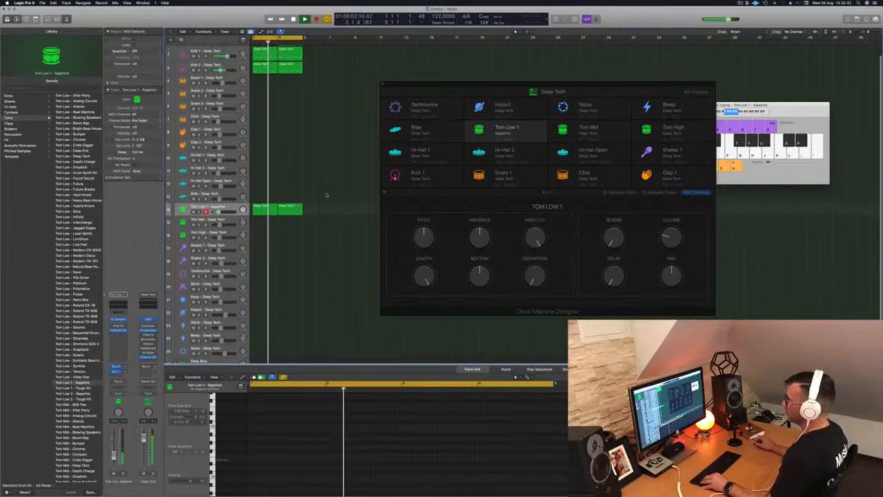
pyautogui.moveTo(266, 208); pyautogui.dragTo(259, 220)
# - Select the copied notes, nudge them slightly later and move them down to the Tom Mid pad
pyautogui.moveTo(275, 392); pyautogui.dragTo(444, 438)
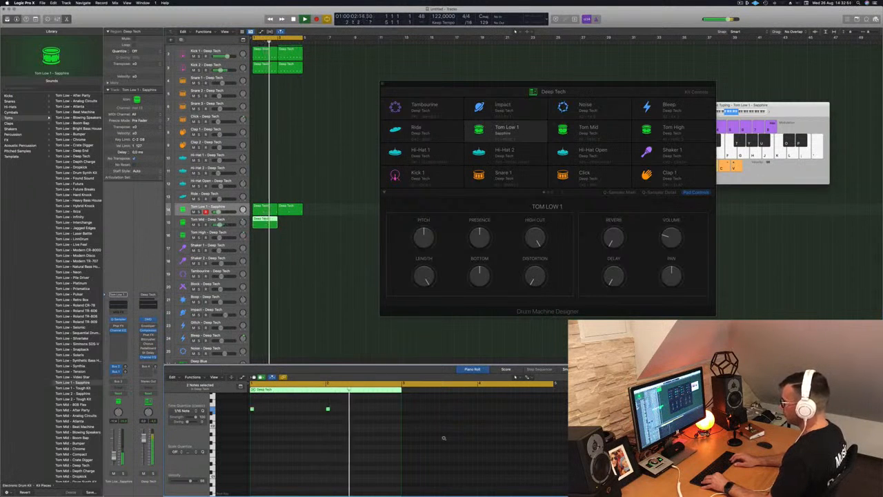
pyautogui.scroll(3, 443, 438)
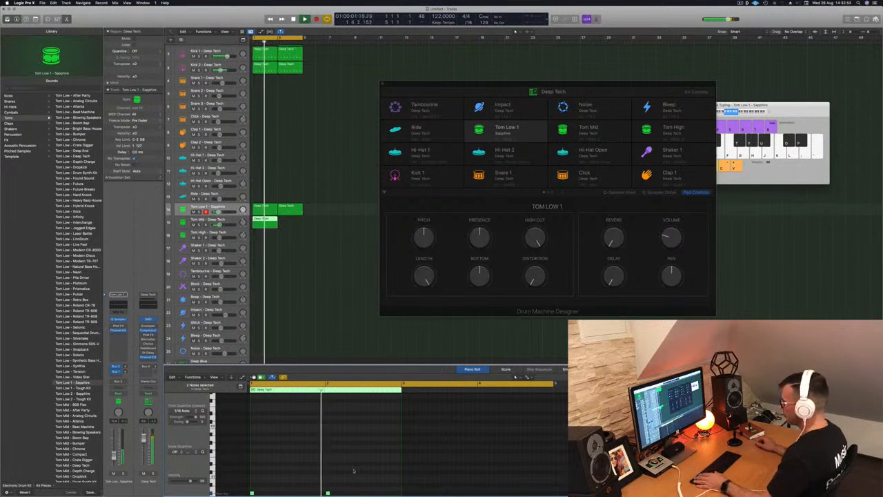
pyautogui.moveTo(347, 486); pyautogui.dragTo(256, 467)
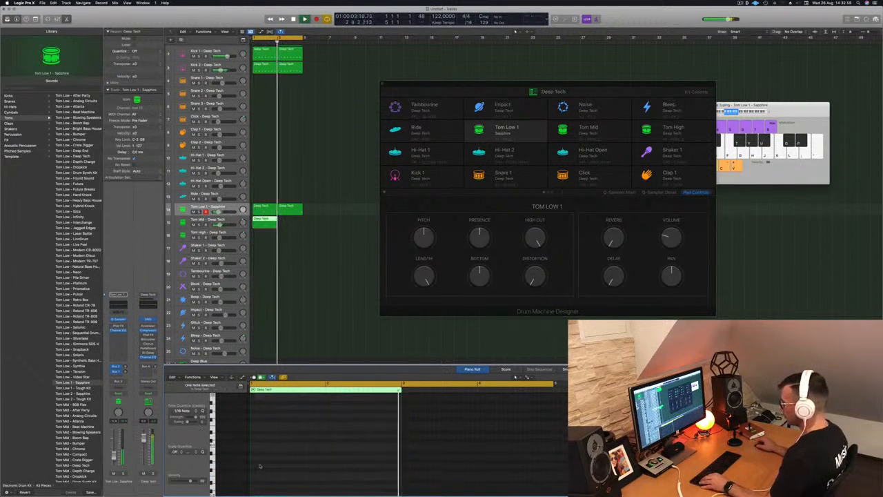
pyautogui.scroll(2, 260, 466)
pyautogui.moveTo(362, 416); pyautogui.dragTo(227, 436)
pyautogui.hotkey('alt', 'Right')
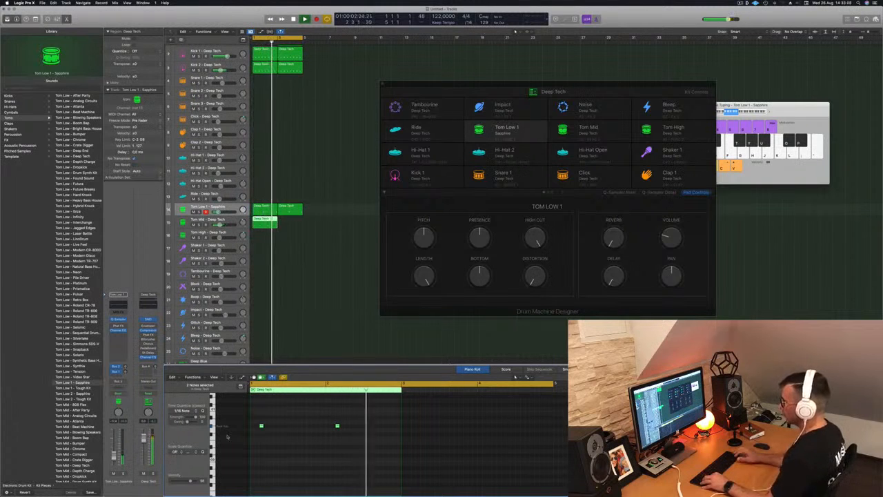
pyautogui.press('Down')
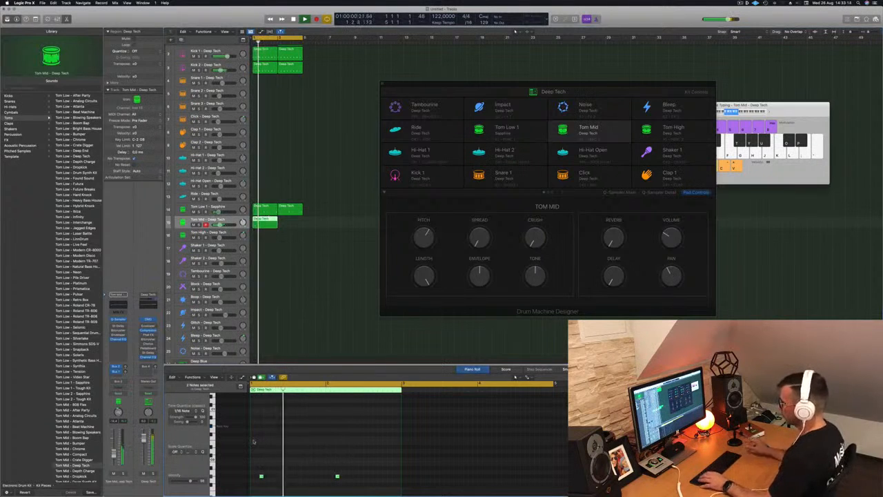
# - Copy the Tom Mid region into bar 2 and select the Tom Mid track
pyautogui.moveTo(261, 220); pyautogui.dragTo(290, 226)
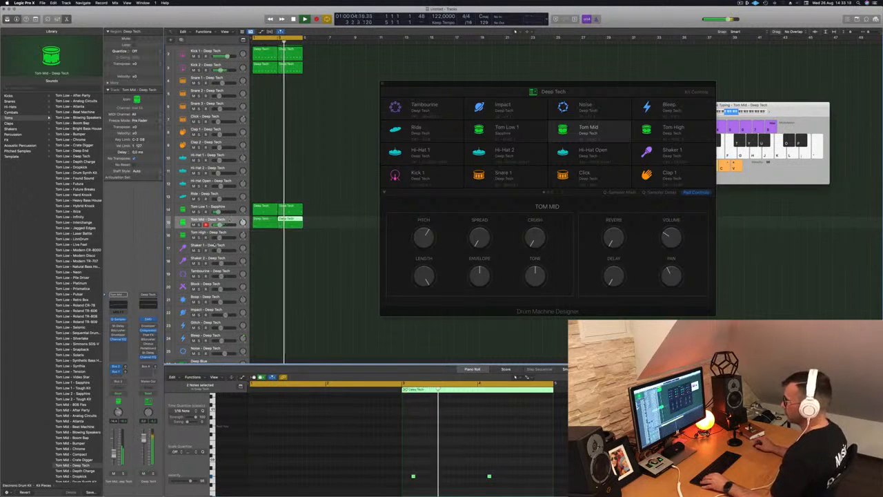
pyautogui.click(230, 221)
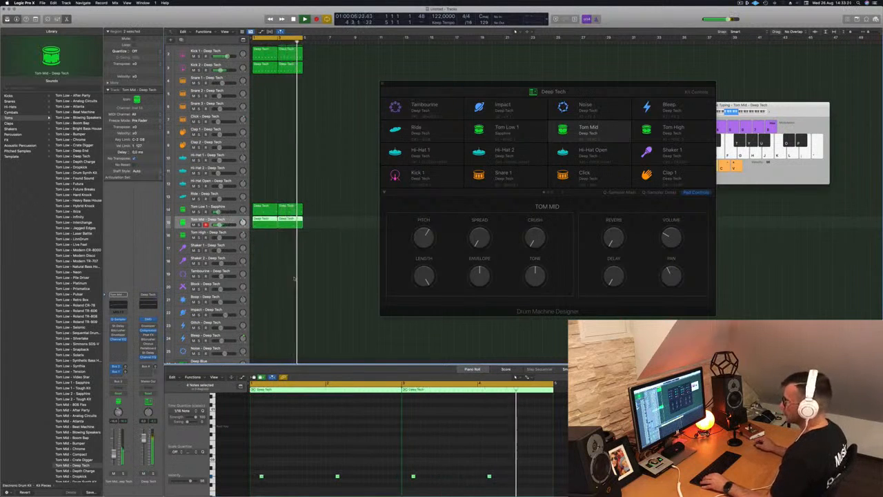
# - Open the Envelope plugin on the Deep Tech main track and insert a SubBass stereo effect after it
pyautogui.scroll(-5, 290, 274)
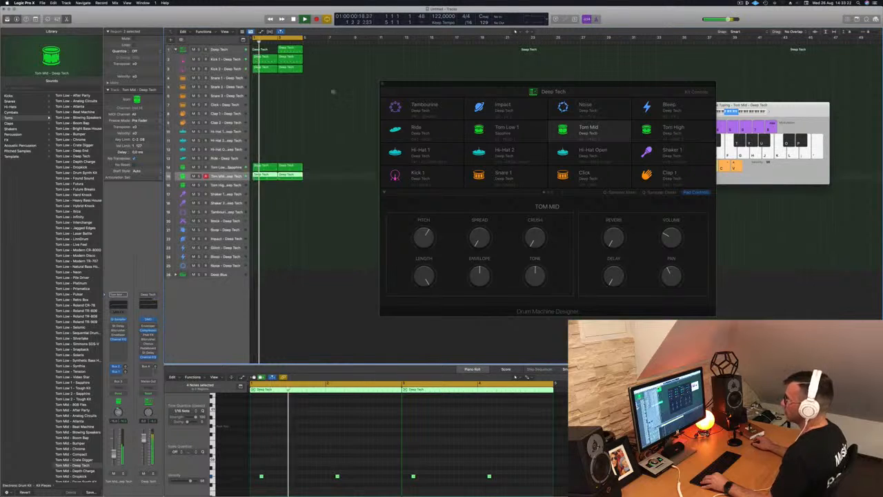
pyautogui.scroll(-3, 302, 88)
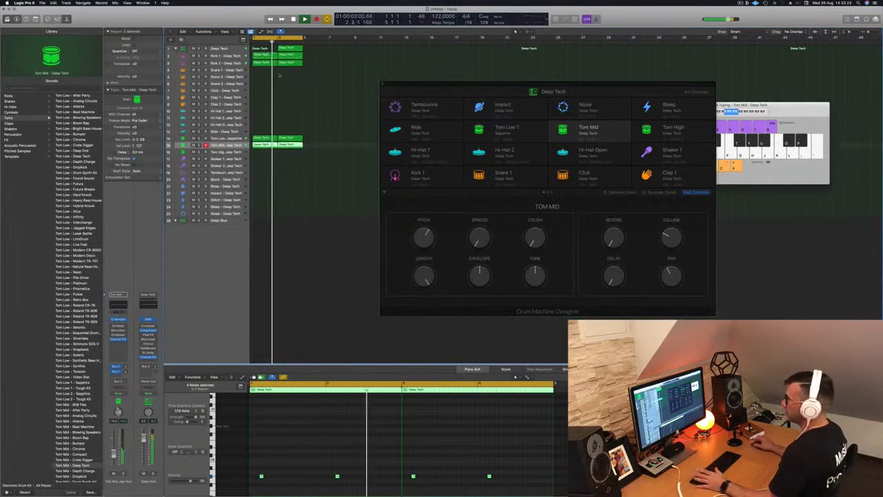
pyautogui.click(229, 48)
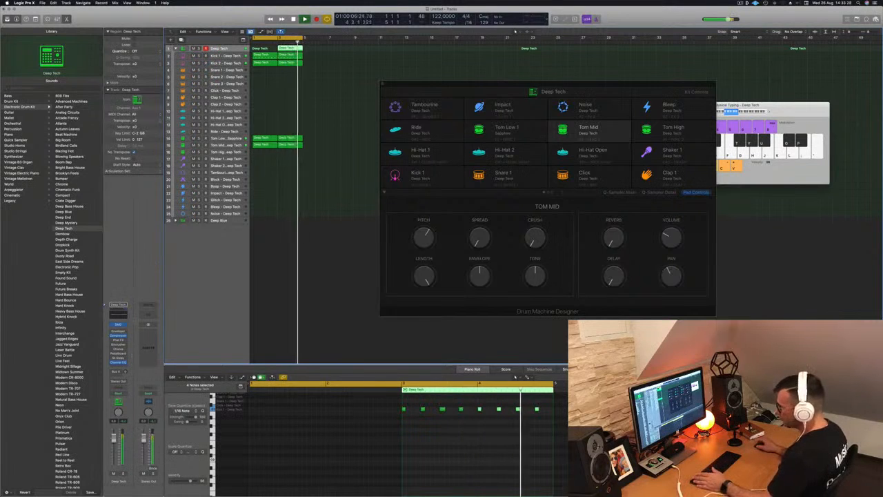
pyautogui.click(118, 331)
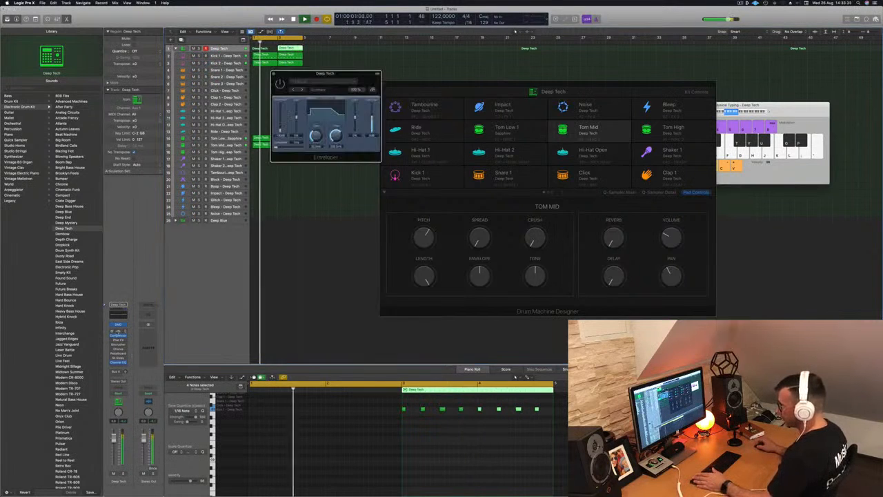
pyautogui.click(114, 332)
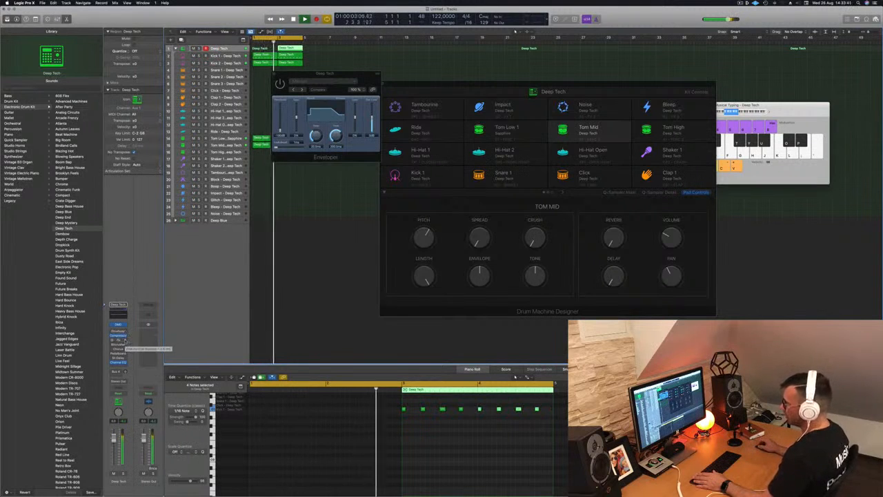
pyautogui.click(118, 339)
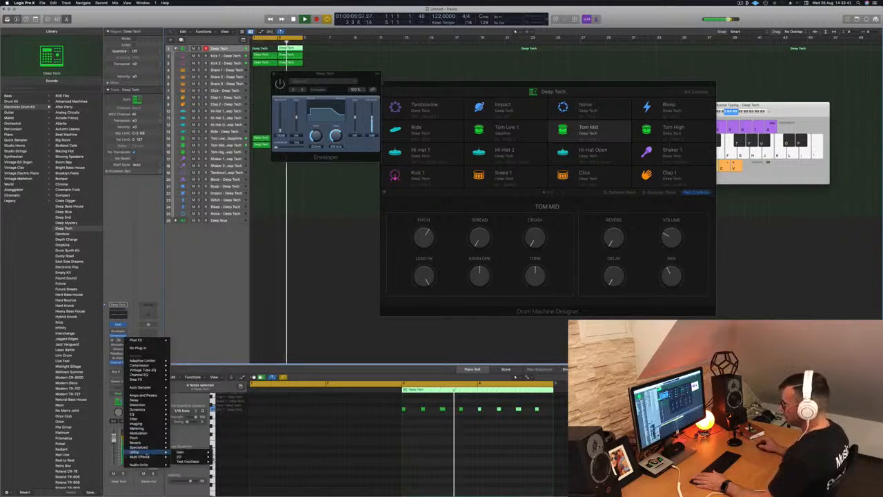
pyautogui.moveTo(142, 457)
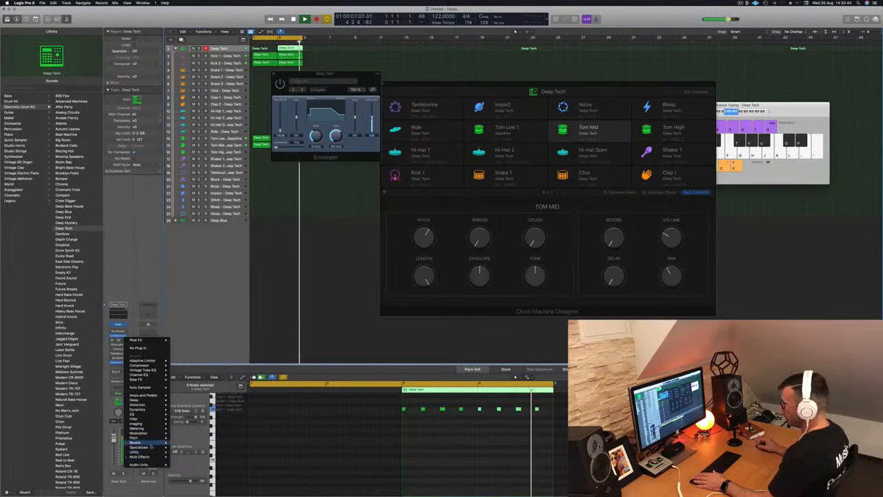
pyautogui.moveTo(185, 457)
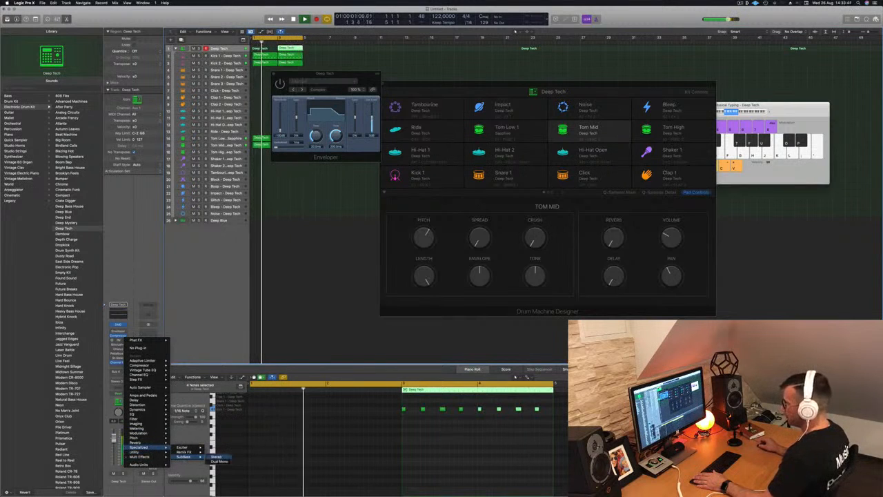
pyautogui.click(216, 456)
# - Audition the SubBass presets Kick Warmer and Sub Pressure, then load the Bass Booster preset
pyautogui.moveTo(315, 85); pyautogui.dragTo(294, 101)
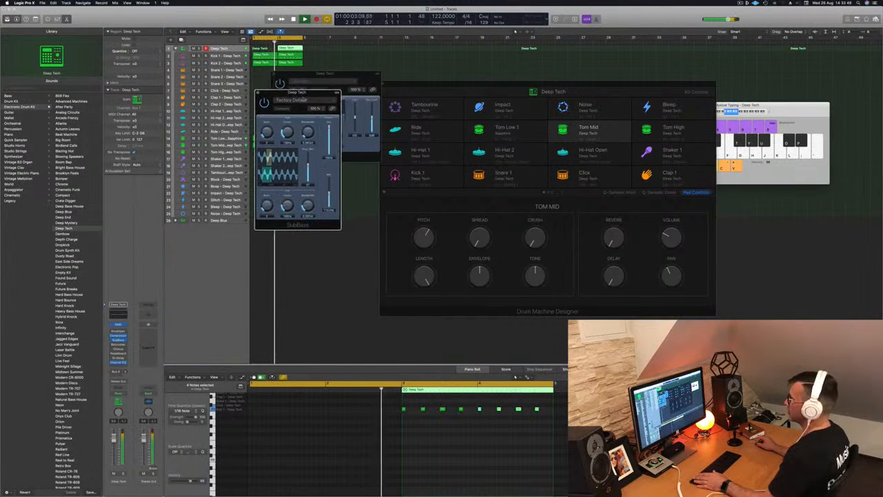
pyautogui.click(294, 100)
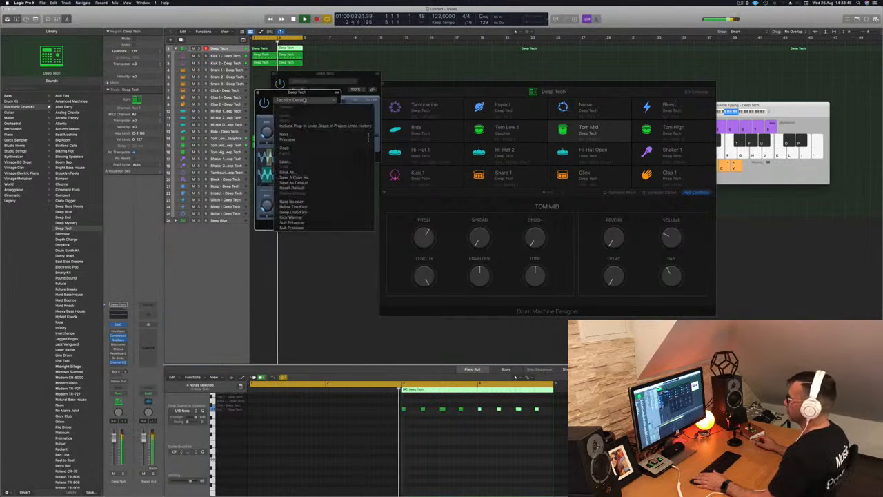
pyautogui.click(323, 219)
pyautogui.moveTo(310, 93); pyautogui.dragTo(328, 137)
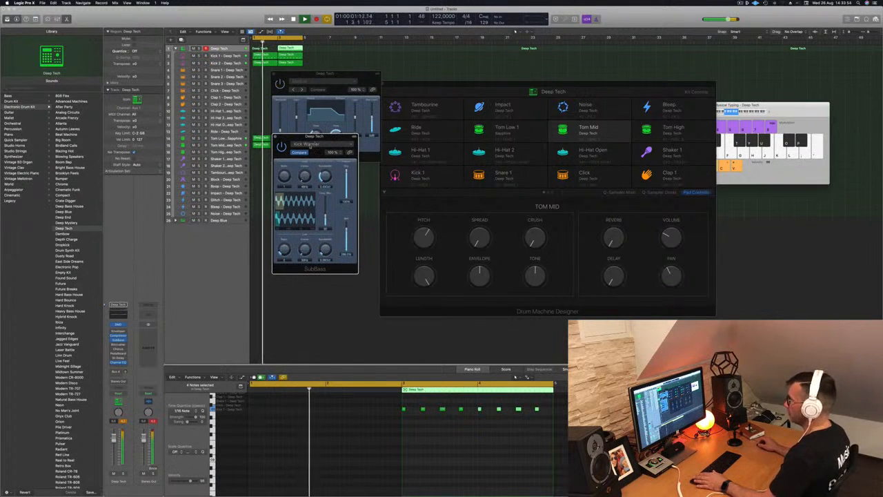
pyautogui.click(306, 144)
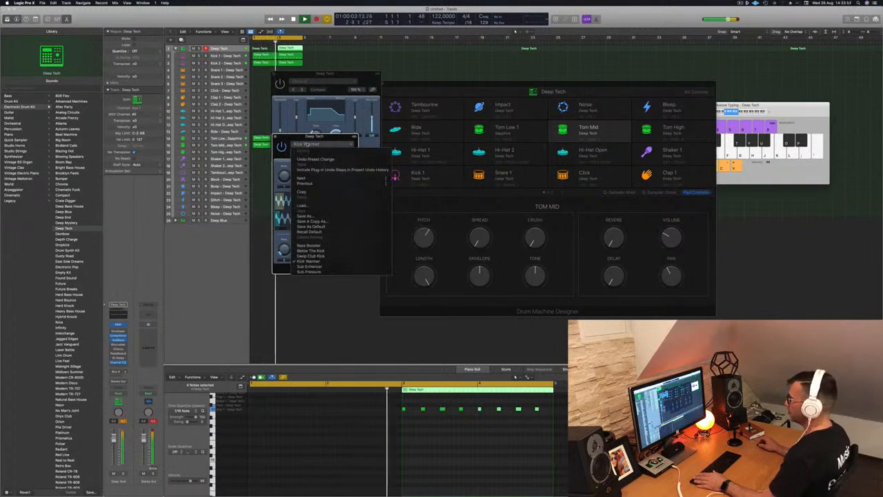
pyautogui.click(322, 272)
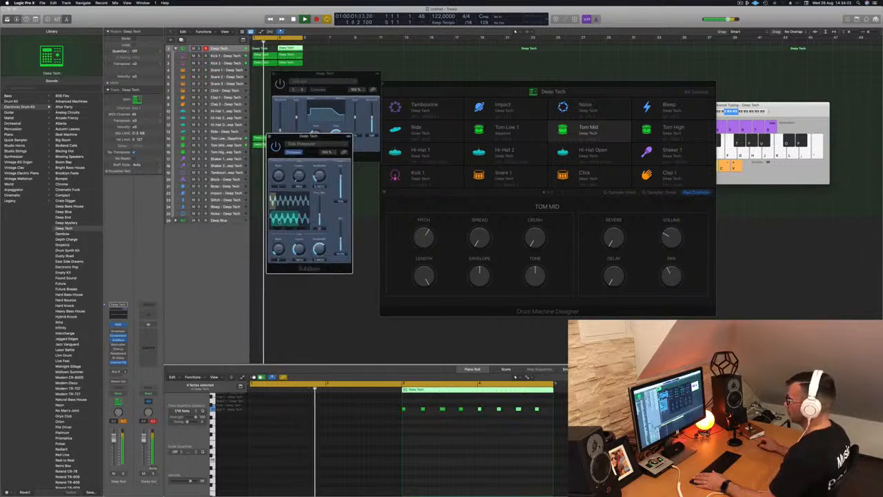
pyautogui.click(332, 146)
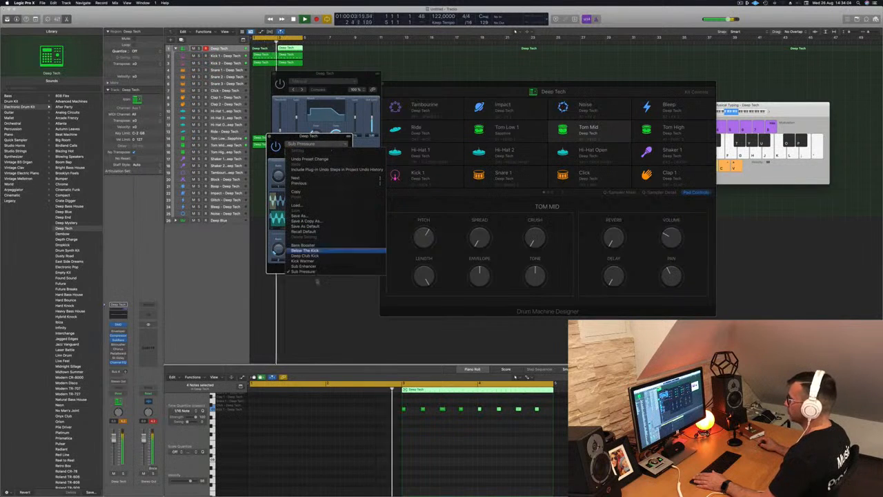
pyautogui.click(318, 246)
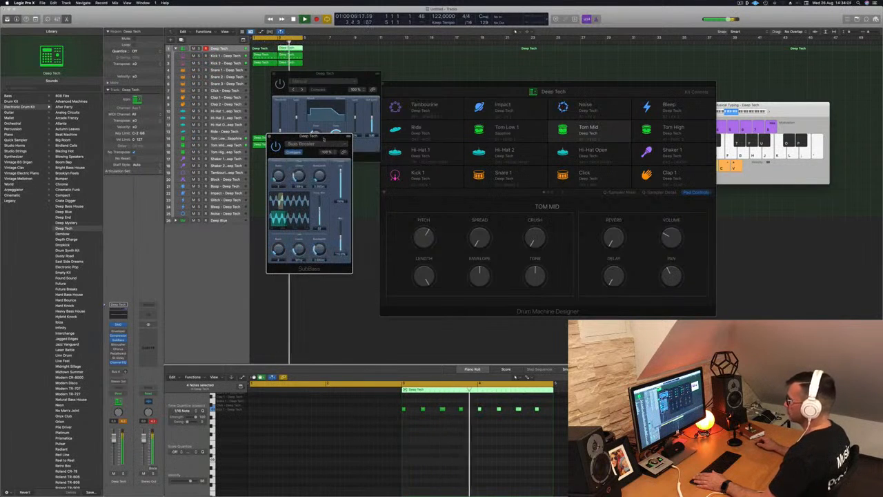
pyautogui.moveTo(344, 144); pyautogui.dragTo(353, 152)
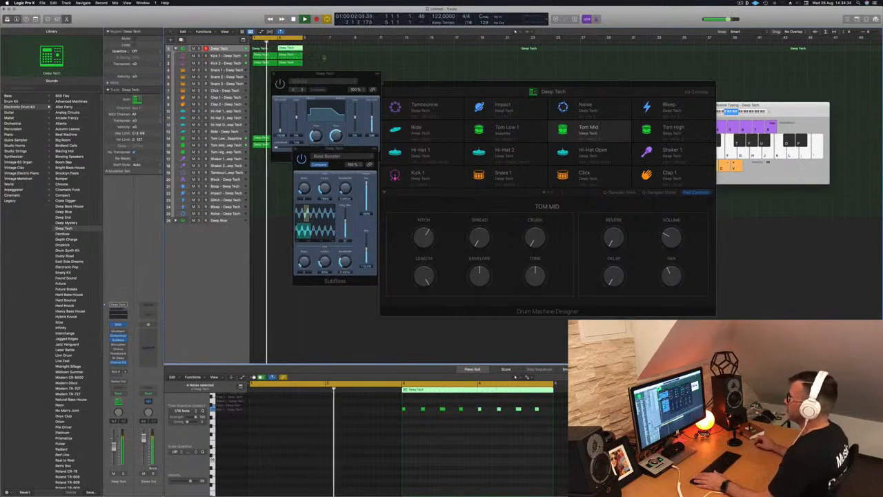
# - Delete the selected region and close the Envelope plugin window
pyautogui.press('Delete')
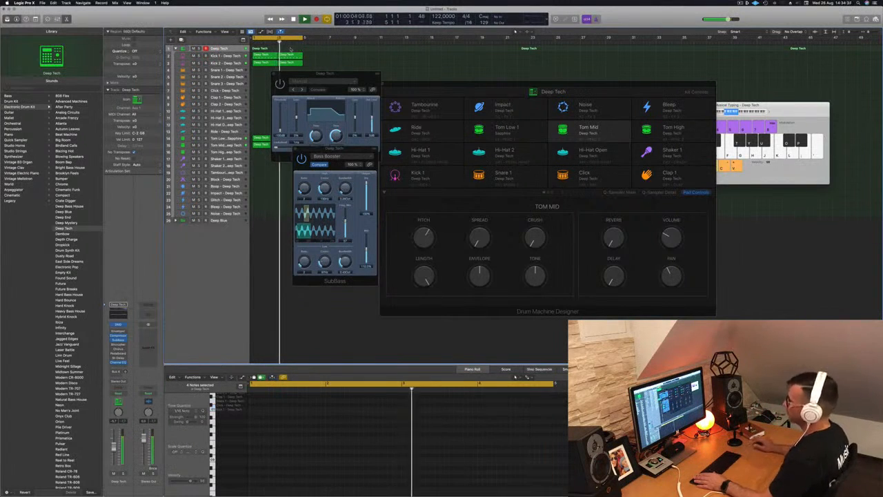
pyautogui.click(274, 74)
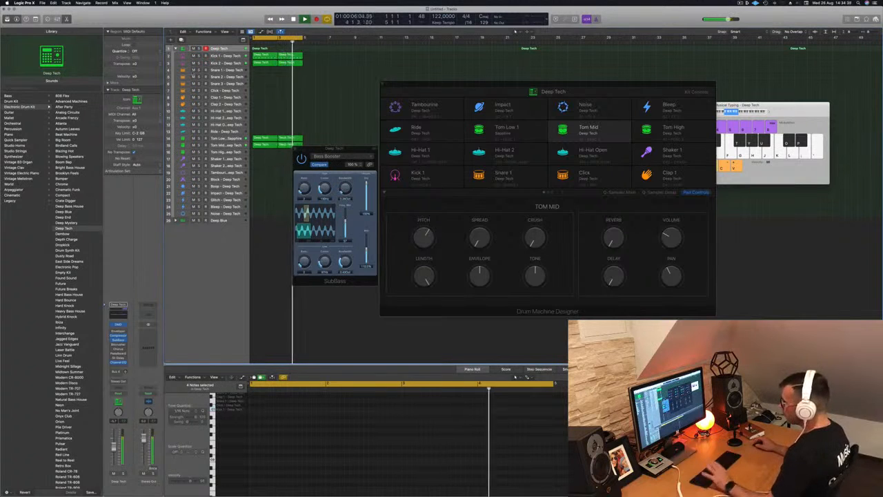
# - Collapse the Deep Tech track stack, then select and expand the Deep Blue track stack
pyautogui.click(176, 49)
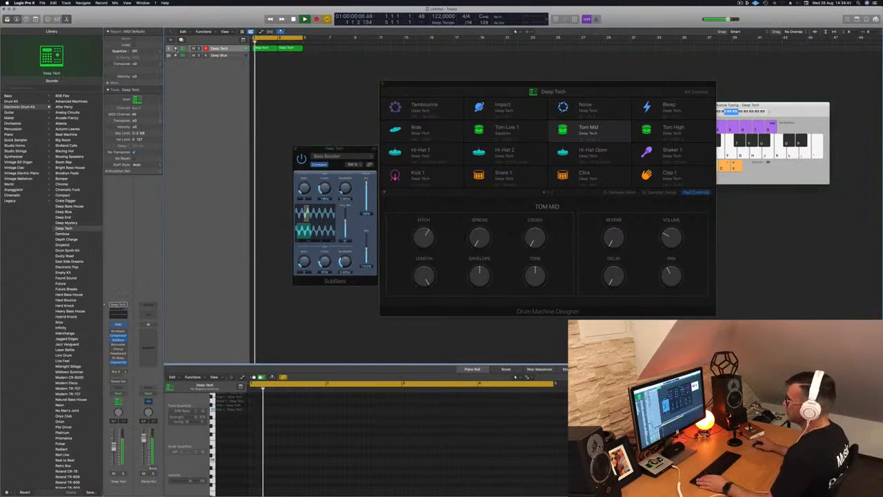
pyautogui.click(224, 55)
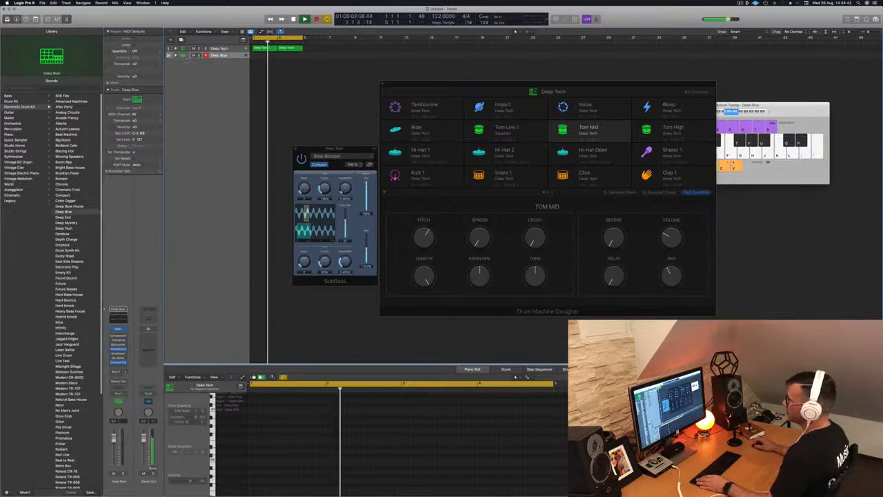
pyautogui.click(176, 55)
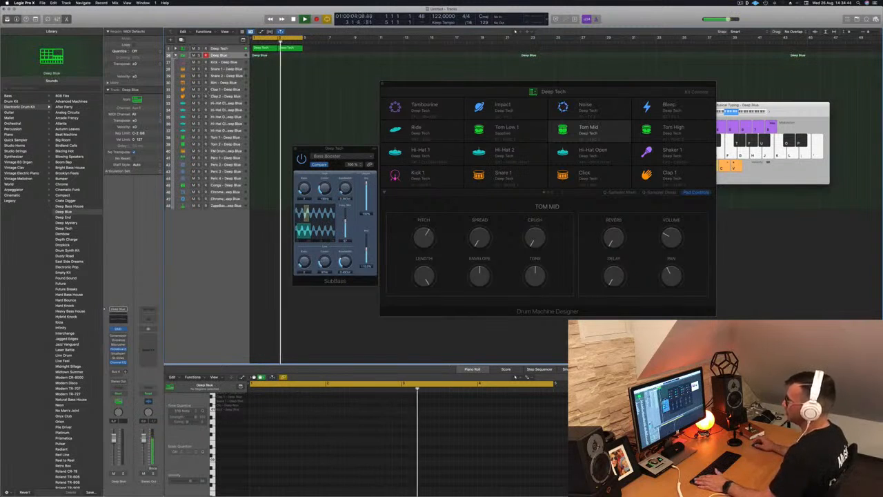
# - Copy the Deep Tech kick region onto the Kick track inside the Deep Blue stack, then collapse the Deep Tech stack
pyautogui.click(268, 48)
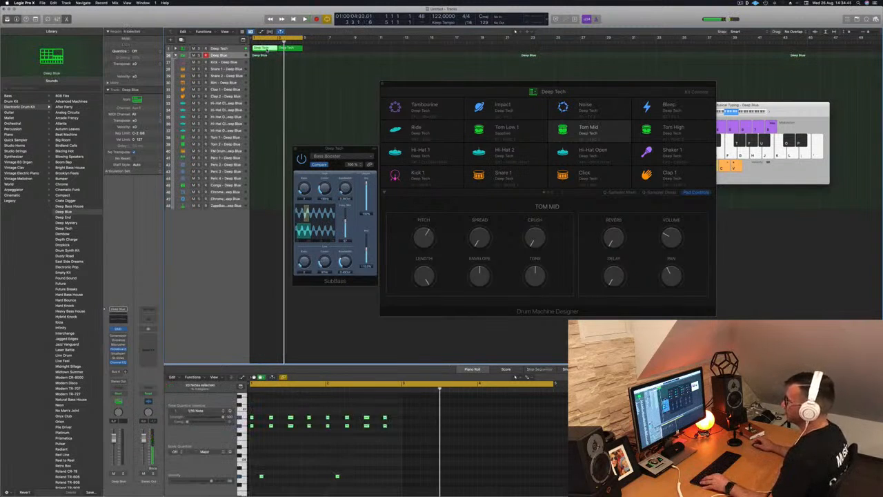
pyautogui.moveTo(268, 49); pyautogui.dragTo(260, 70)
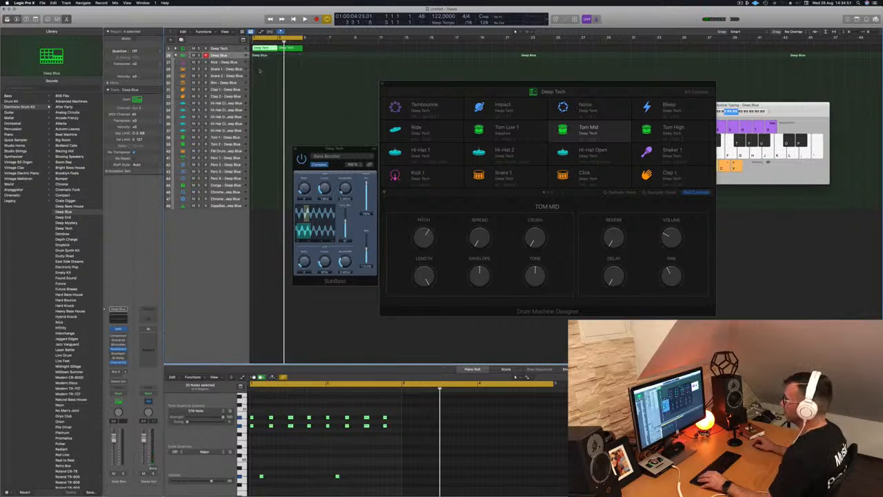
pyautogui.click(175, 49)
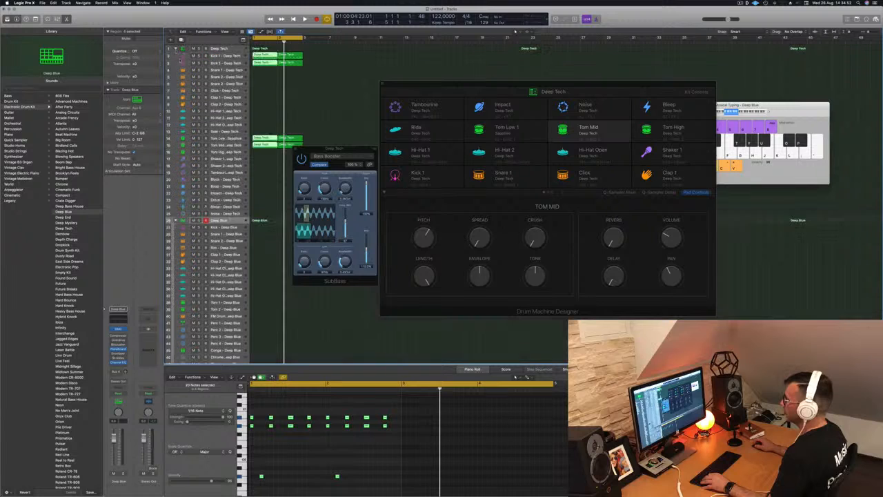
pyautogui.click(266, 53)
pyautogui.moveTo(266, 53); pyautogui.dragTo(265, 228)
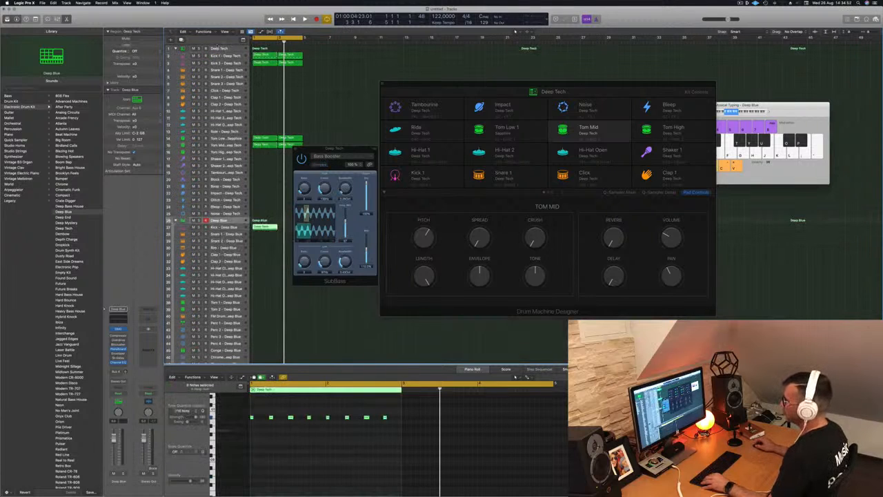
pyautogui.click(175, 49)
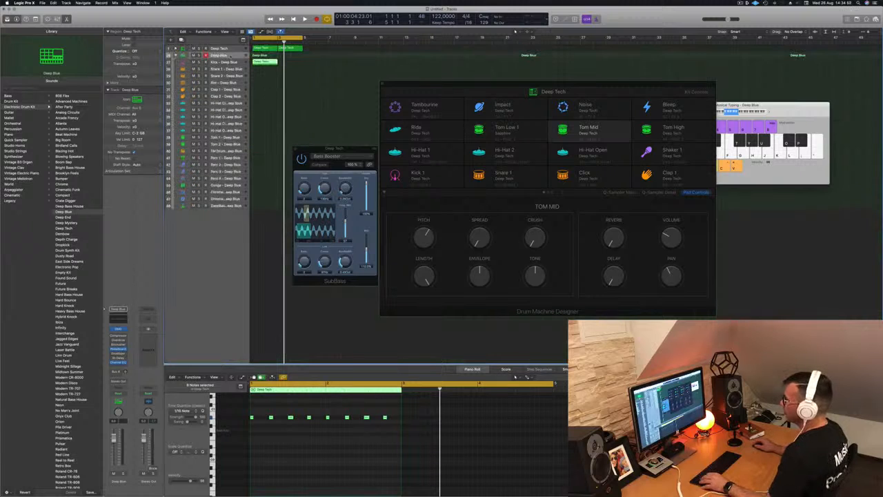
# - Open the Channel EQ on the Deep Blue stack and enable a low cut at about 202 Hz
pyautogui.click(228, 57)
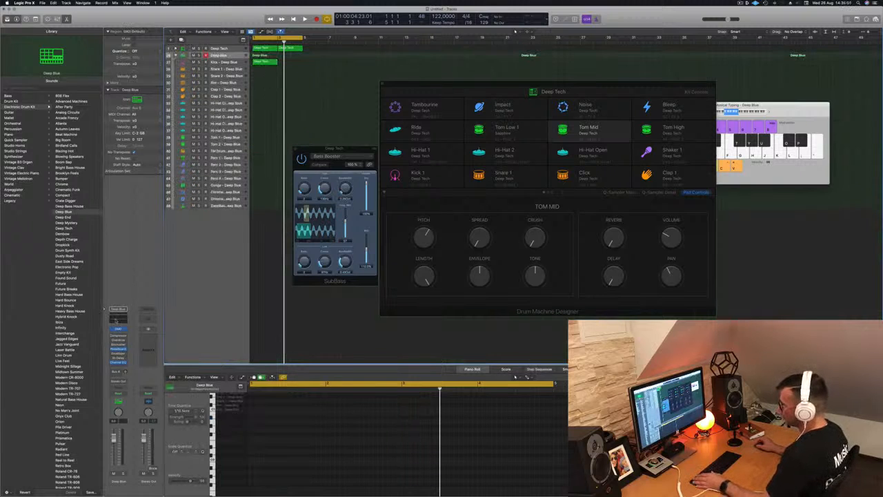
pyautogui.click(117, 317)
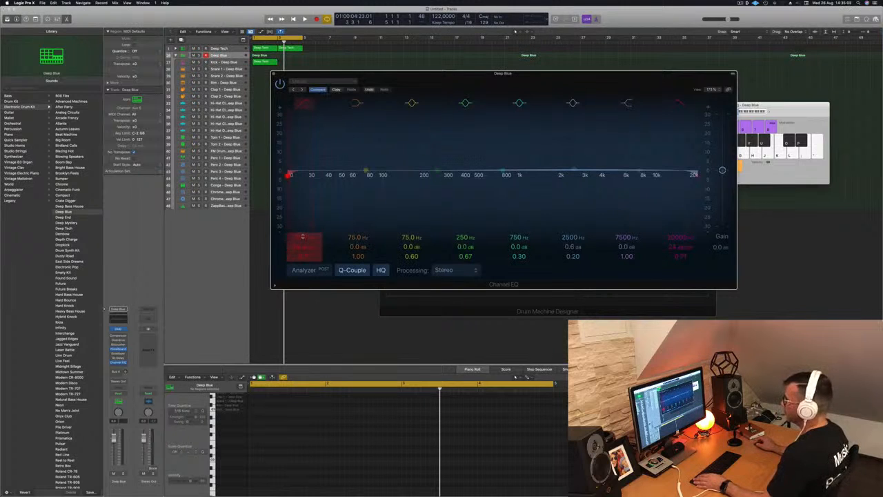
pyautogui.moveTo(304, 174); pyautogui.dragTo(426, 174)
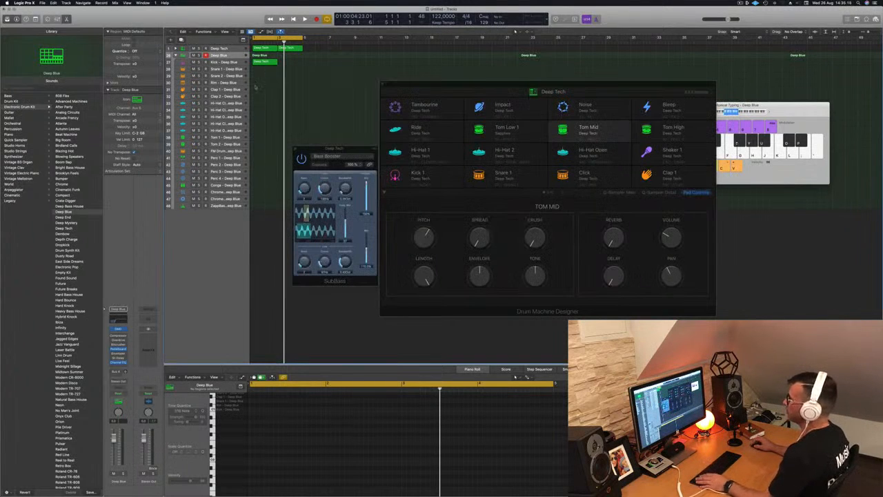
# - Move the kick region's notes down to a lower pitch row while playing the loop back
pyautogui.press('space')
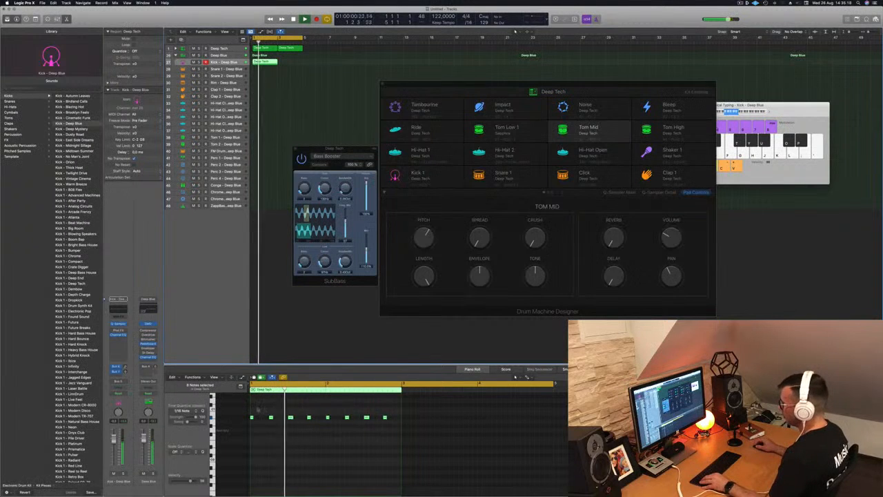
pyautogui.moveTo(390, 412); pyautogui.dragTo(247, 429)
pyautogui.press('space')
pyautogui.press('Return')
pyautogui.press('space')
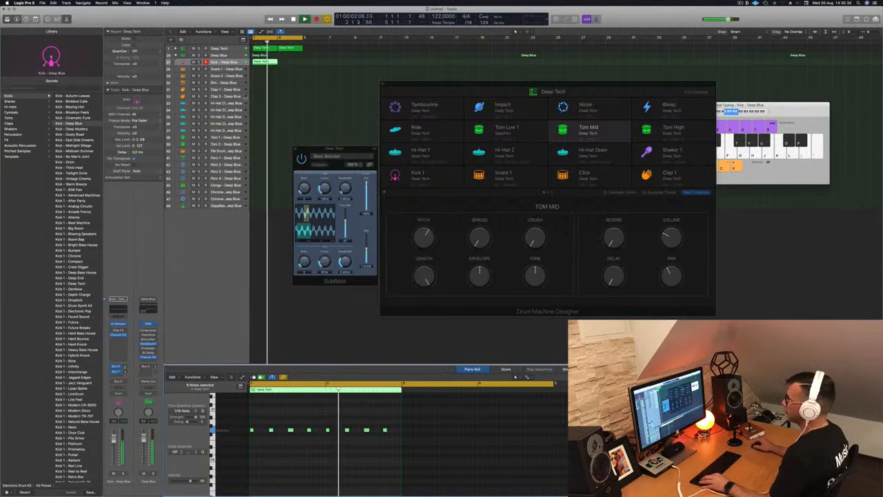
# - Move the kick region onto the Snare 1 – Deep Blue track and delete the other kick region
pyautogui.scroll(2, 272, 97)
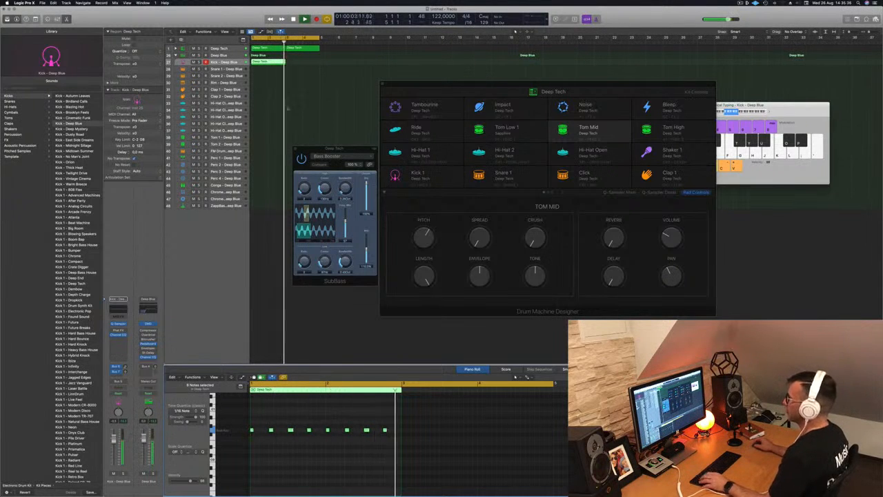
pyautogui.moveTo(268, 63)
pyautogui.mouseDown()
pyautogui.moveTo(307, 68)
pyautogui.moveTo(267, 69)
pyautogui.mouseUp()
pyautogui.click(297, 62)
pyautogui.keyDown('shift'); pyautogui.click(271, 62); pyautogui.keyUp('shift')
pyautogui.press('Delete')
# - Thin the snare region's notes down to four hits per bar and play it back
pyautogui.press('space')
pyautogui.click(266, 69)
pyautogui.moveTo(273, 424); pyautogui.dragTo(249, 435)
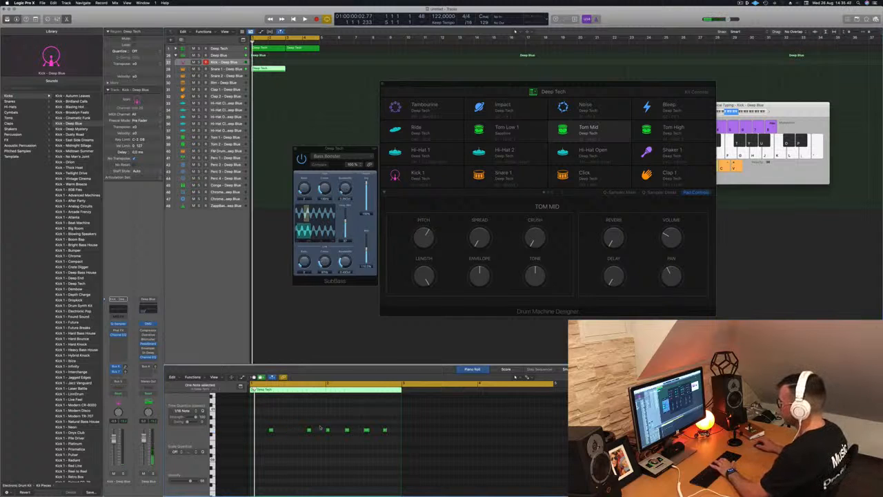
pyautogui.press('space')
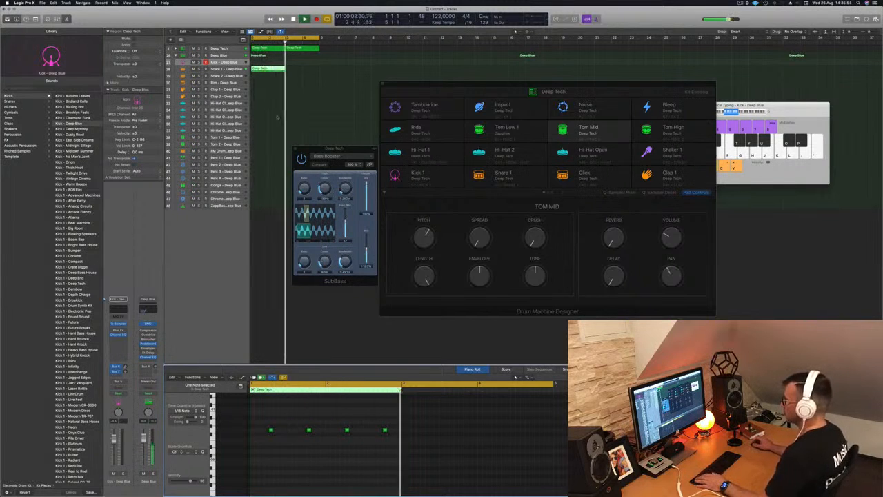
# - Duplicate the snare region into the next bar and transpose all its notes up three semitones
pyautogui.moveTo(268, 70); pyautogui.dragTo(304, 73)
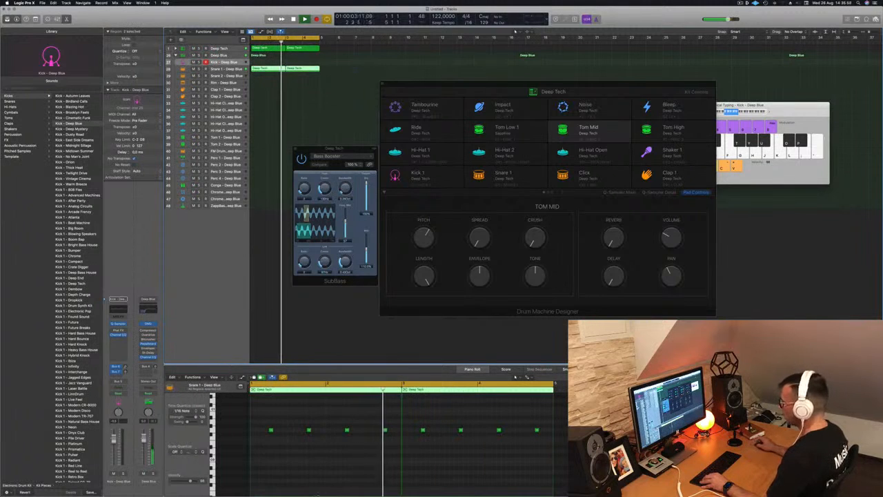
pyautogui.moveTo(260, 443); pyautogui.dragTo(553, 411)
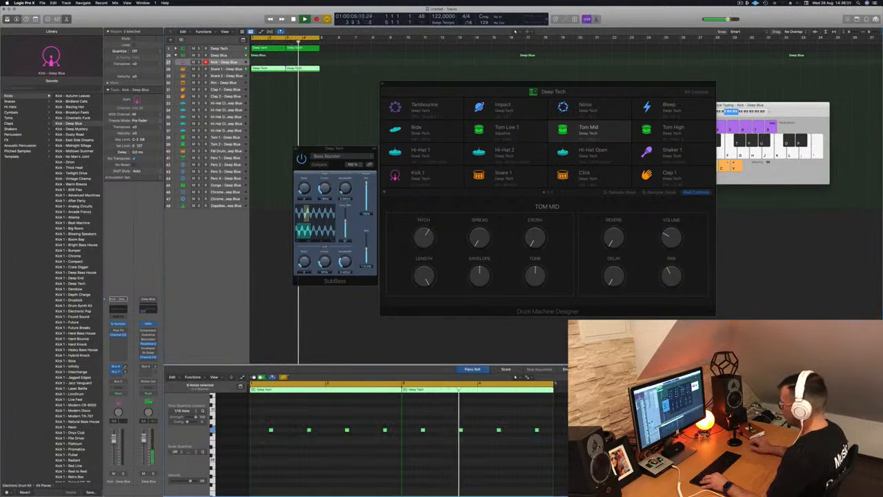
pyautogui.hotkey('alt', 'Up')
pyautogui.hotkey('alt', 'Up')
pyautogui.hotkey('alt', 'Up')
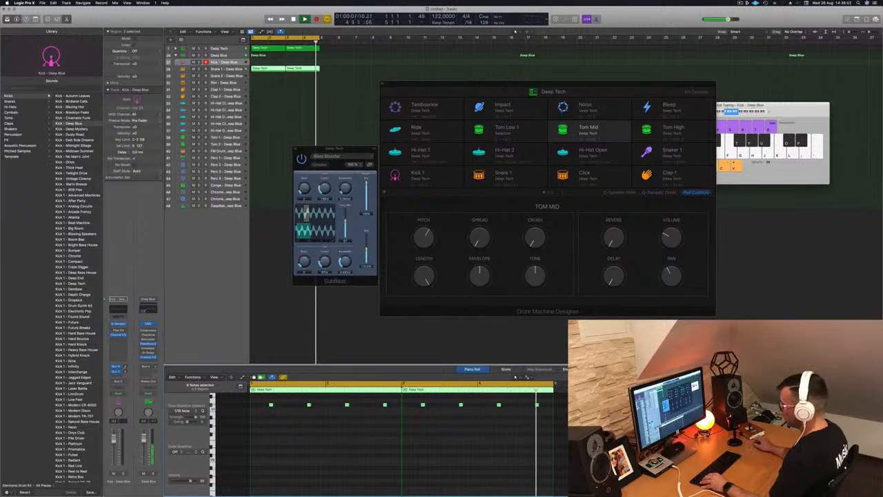
pyautogui.press('Delete')
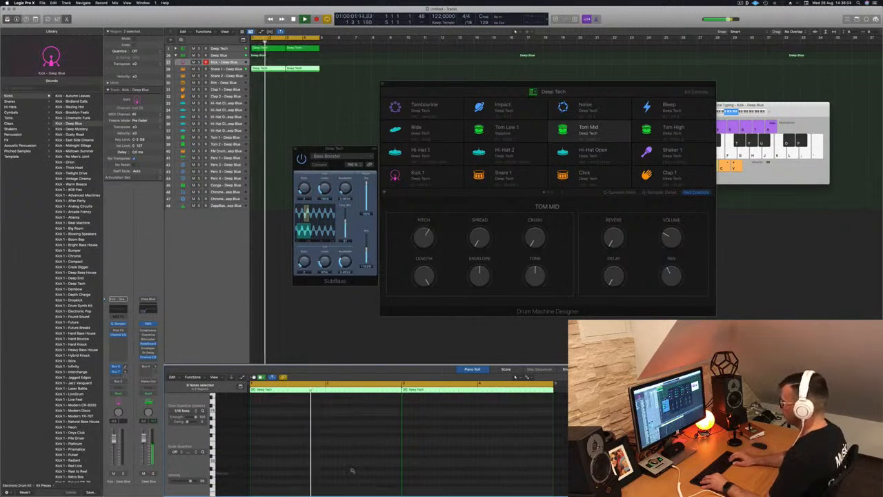
pyautogui.press('super+z')
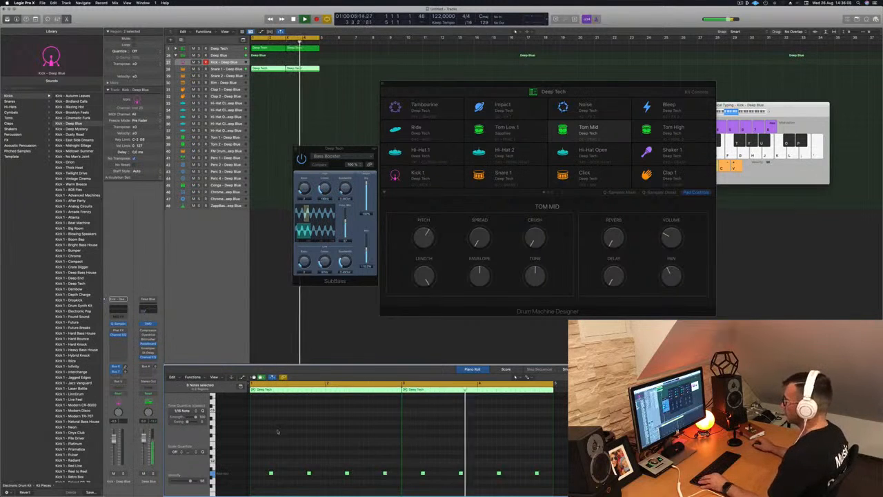
# - Zoom the piano roll, select all snare notes and nudge them slightly later in time
pyautogui.press('super+Right')
pyautogui.press('super+Left')
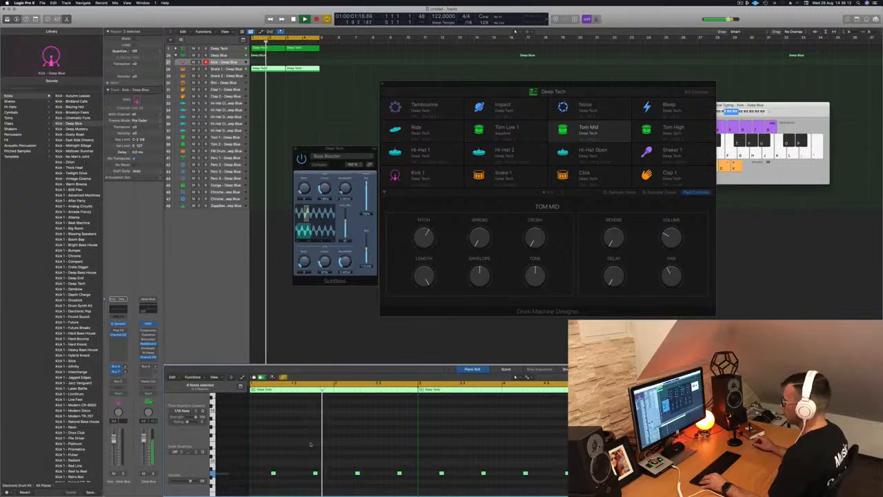
pyautogui.moveTo(271, 458); pyautogui.dragTo(587, 485)
pyautogui.hotkey('alt', 'Left')
pyautogui.hotkey('alt', 'Right')
pyautogui.hotkey('alt', 'Right')
pyautogui.hotkey('alt', 'Right')
pyautogui.hotkey('alt', 'Right')
pyautogui.press('Return')
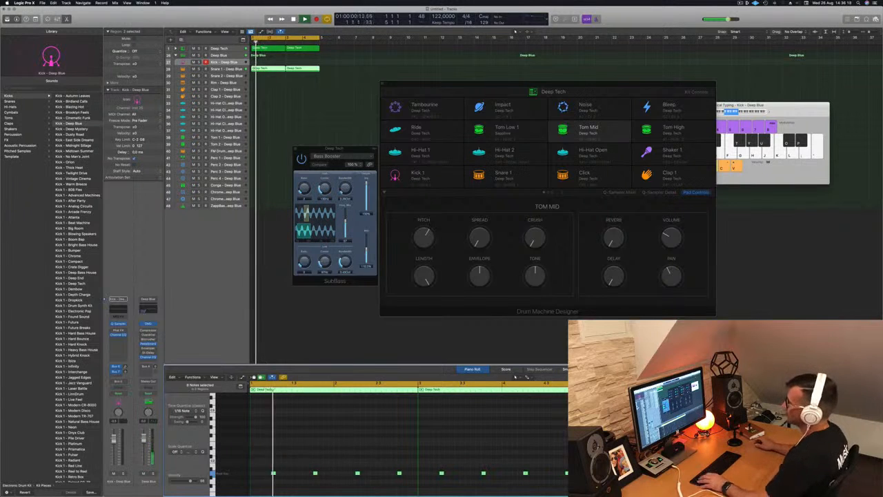
# - Copy the snare region onto the Hi-Hat Open track and transpose its notes up two semitones
pyautogui.click(276, 98)
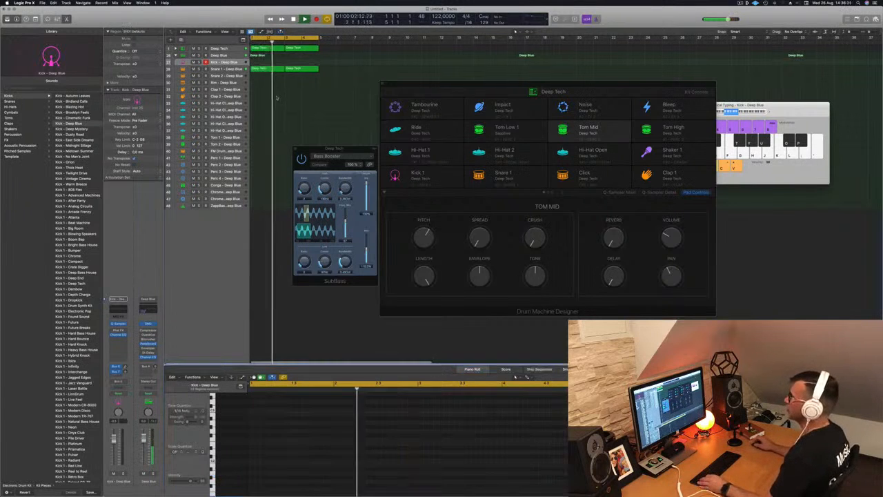
pyautogui.click(263, 68)
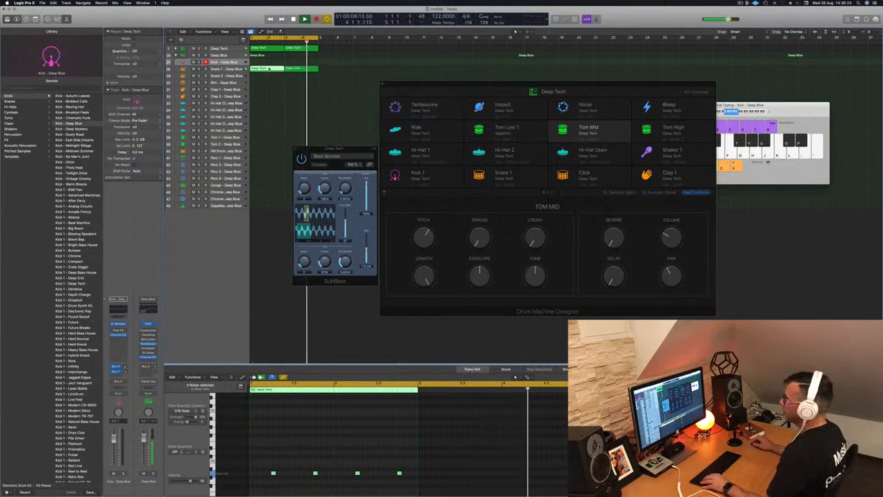
pyautogui.moveTo(269, 69); pyautogui.dragTo(268, 116)
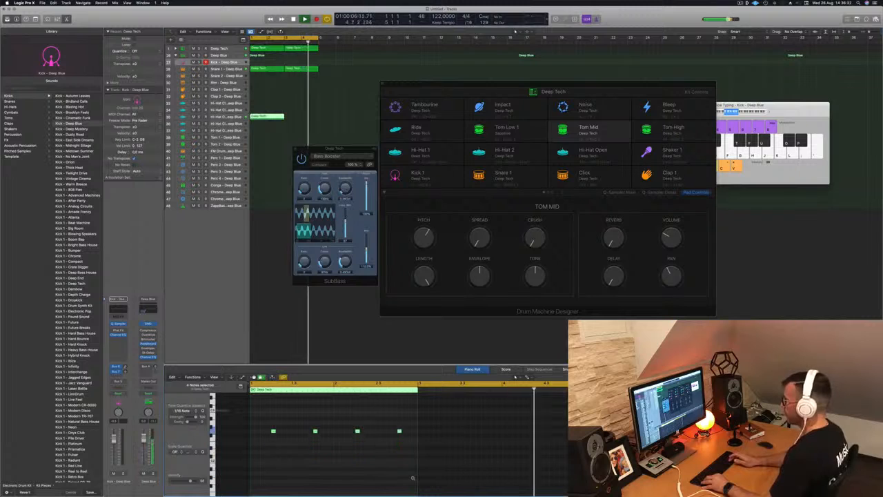
pyautogui.hotkey('alt', 'Up')
pyautogui.hotkey('alt', 'Up')
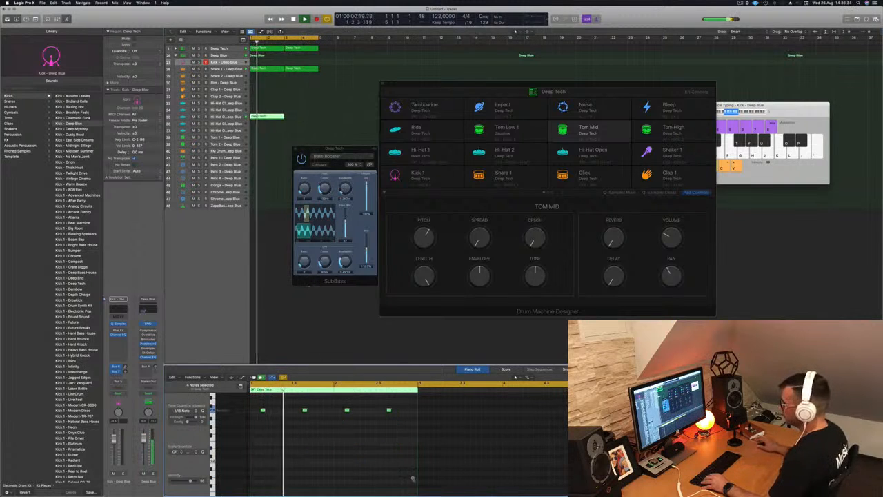
# - Duplicate the hi-hat notes onto the offbeats and copy the region into the next bar
pyautogui.moveTo(259, 405); pyautogui.dragTo(394, 414)
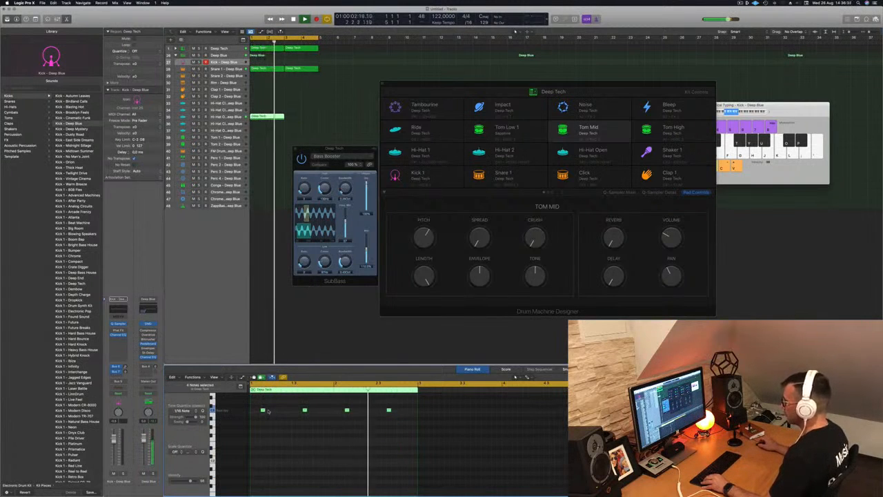
pyautogui.moveTo(262, 410); pyautogui.dragTo(283, 410)
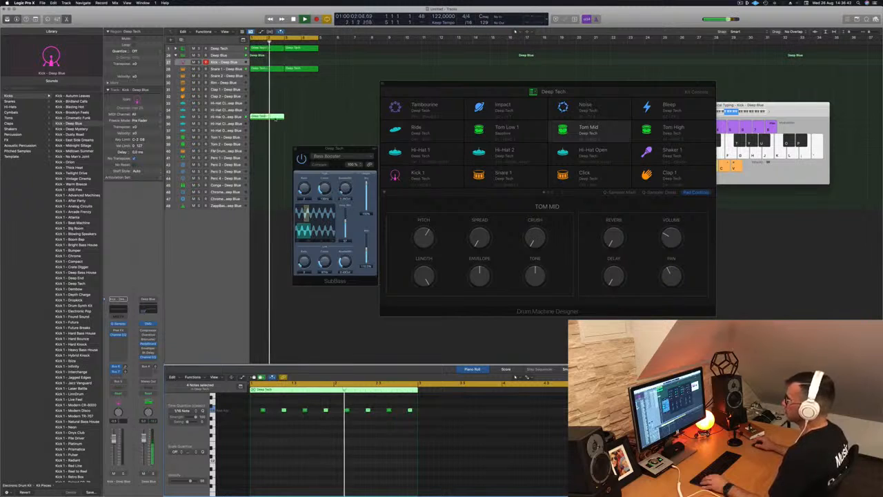
pyautogui.moveTo(271, 117); pyautogui.dragTo(306, 121)
pyautogui.press('Return')
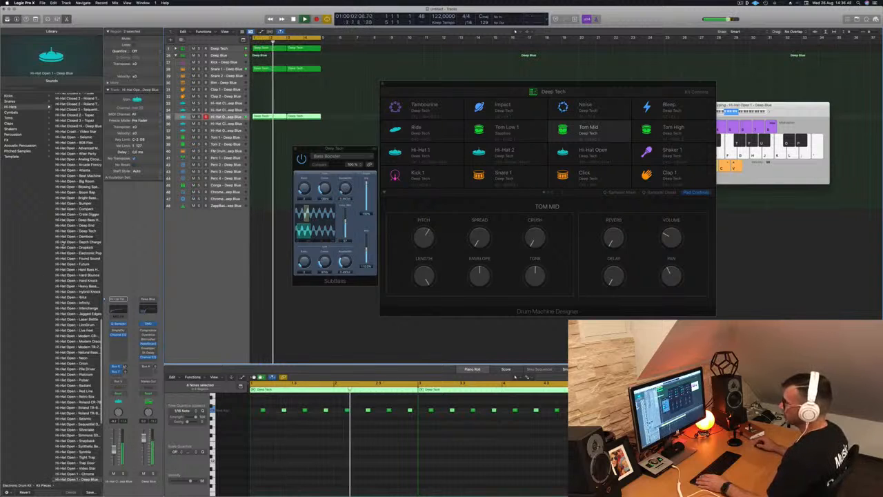
# - Load the Hi-Hat Open – Deep End sound for the open hi-hat track
pyautogui.click(84, 231)
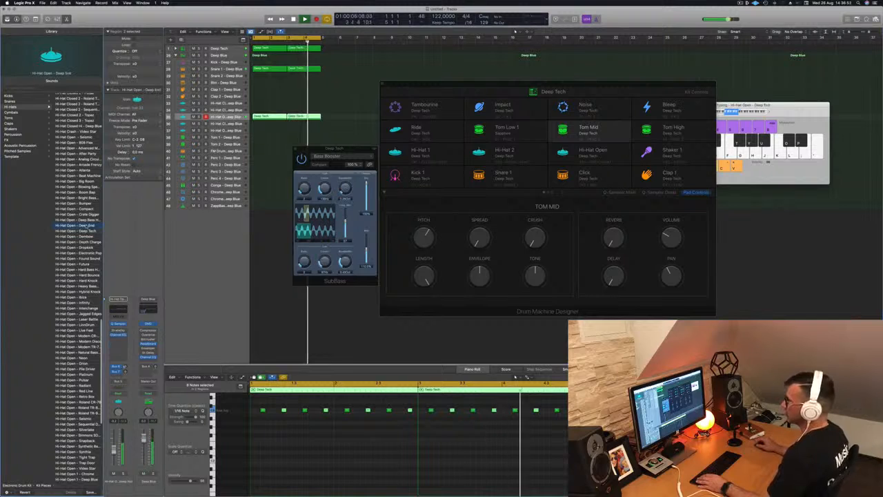
pyautogui.click(89, 225)
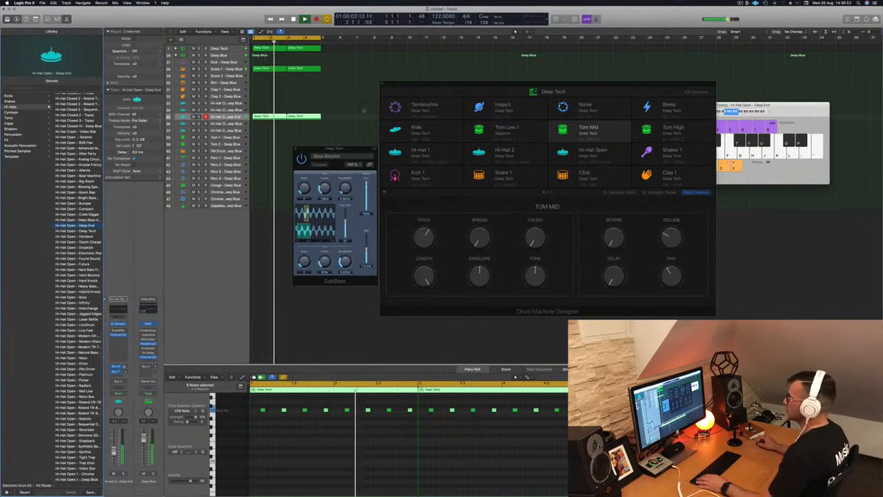
pyautogui.moveTo(334, 147); pyautogui.dragTo(617, 129)
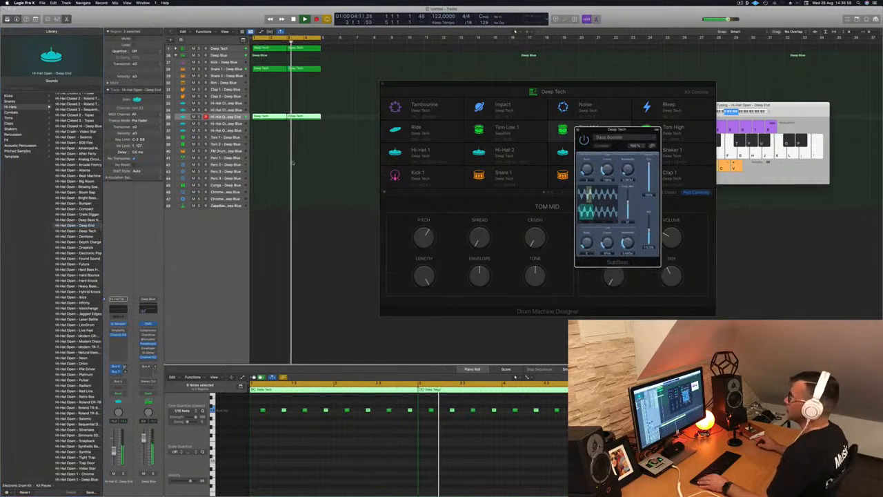
pyautogui.press('super+Up')
# - Copy the open hi-hat region onto the Hi-Hat Closed track and play it back
pyautogui.click(266, 120)
pyautogui.click(266, 115)
pyautogui.keyDown('alt'); pyautogui.moveTo(266, 114); pyautogui.dragTo(265, 104); pyautogui.keyUp('alt')
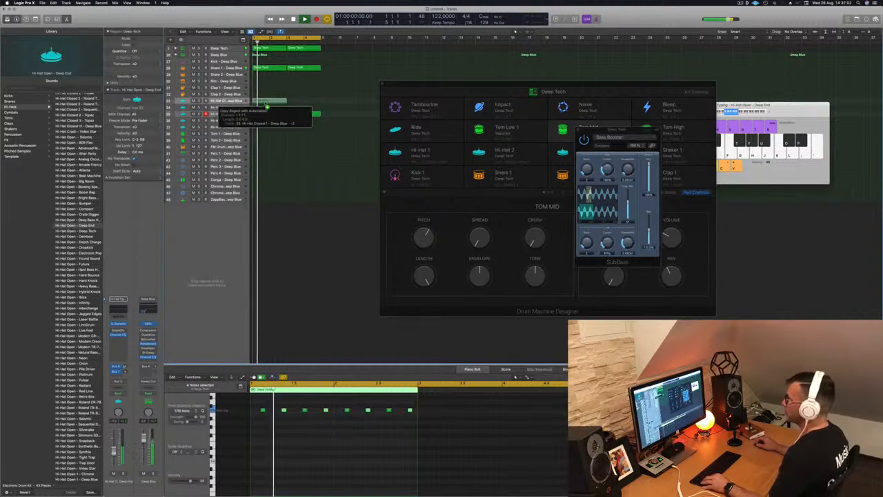
pyautogui.press('space')
# - Shift the closed hi-hat notes later, copy the region into the next bar and select the Hi-Hat Closed track
pyautogui.moveTo(255, 403); pyautogui.dragTo(418, 420)
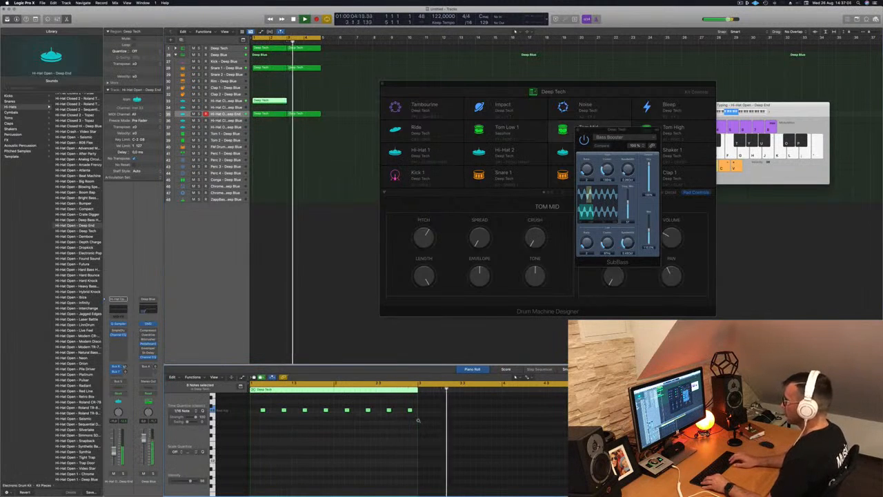
pyautogui.hotkey('alt', 'Left')
pyautogui.hotkey('alt', 'Left')
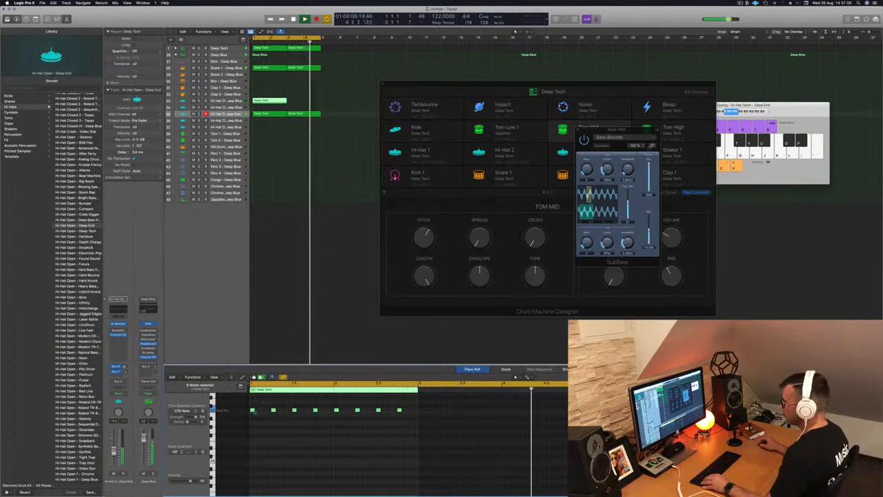
pyautogui.moveTo(252, 411); pyautogui.dragTo(269, 413)
pyautogui.moveTo(270, 102); pyautogui.dragTo(306, 104)
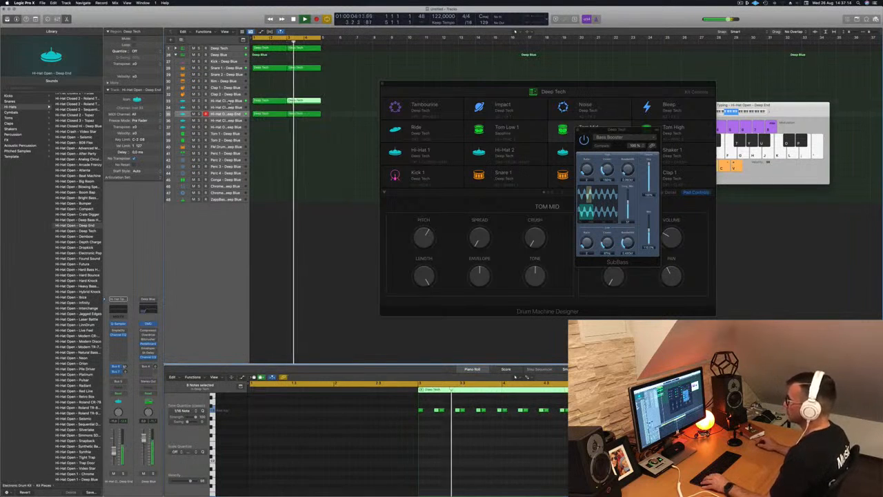
pyautogui.click(229, 102)
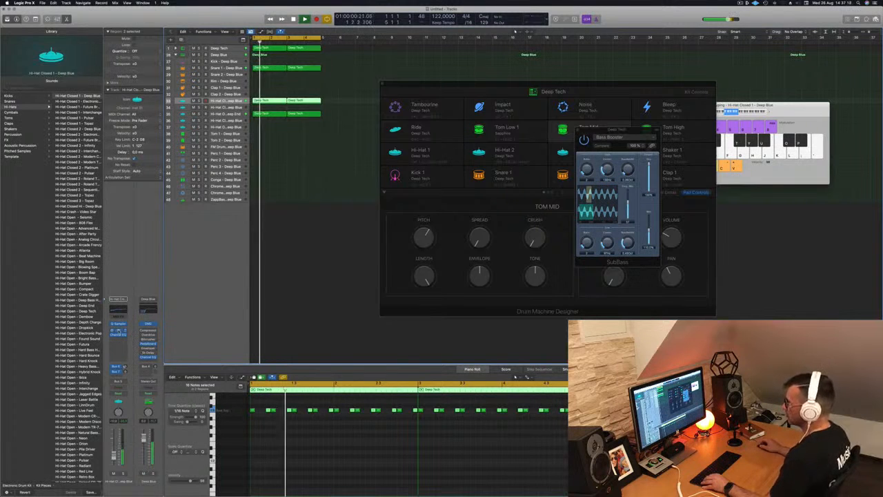
# - Set up a stereo Sample Delay plug-in on the Hi-Hat Closed channel and close its window
pyautogui.click(318, 82)
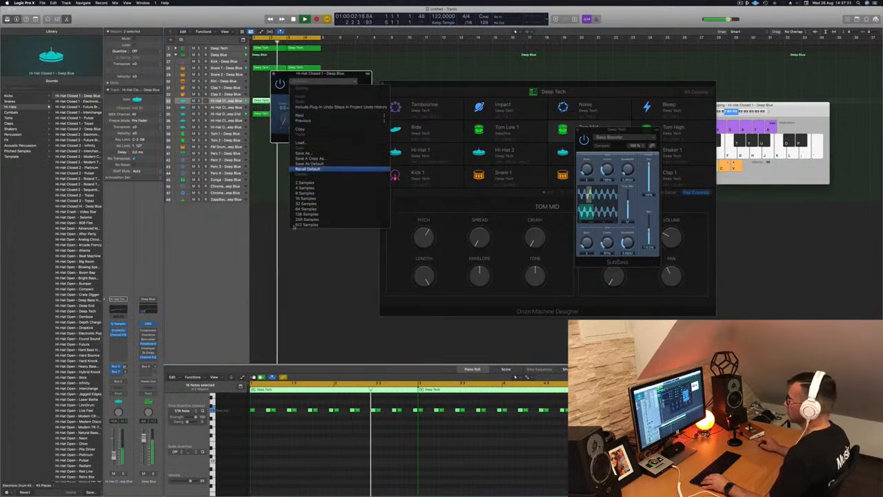
pyautogui.click(308, 195)
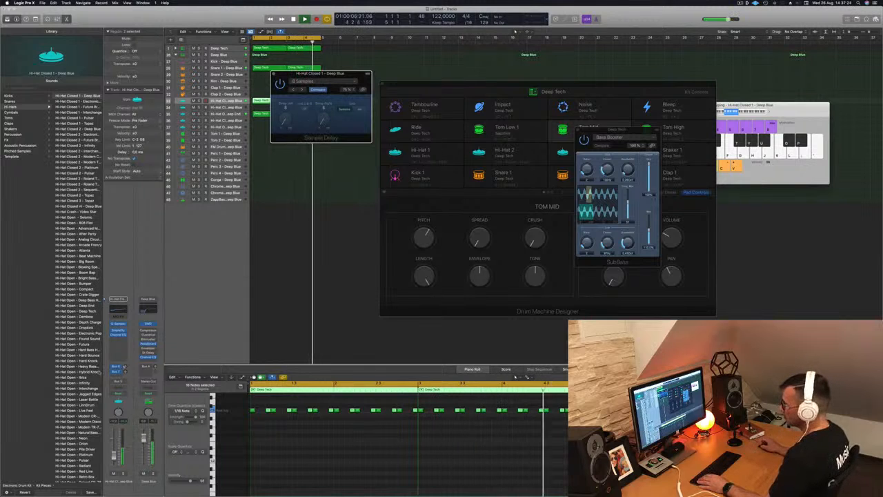
pyautogui.click(123, 330)
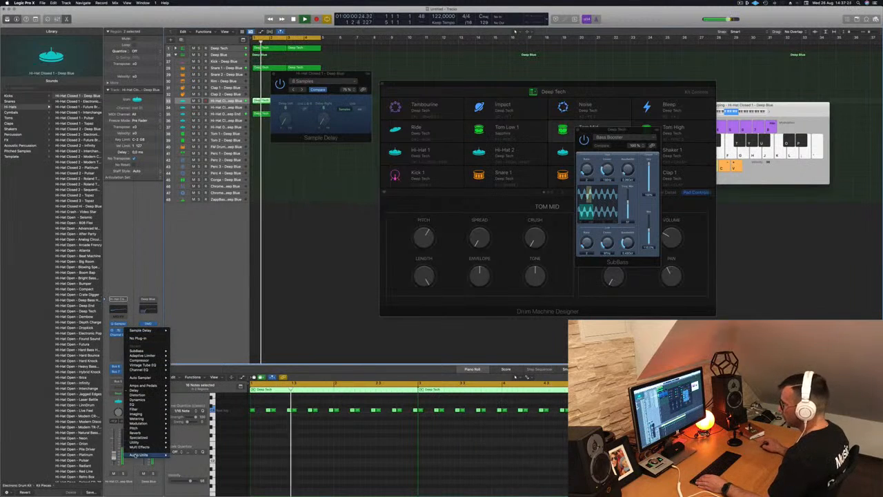
pyautogui.moveTo(148, 390)
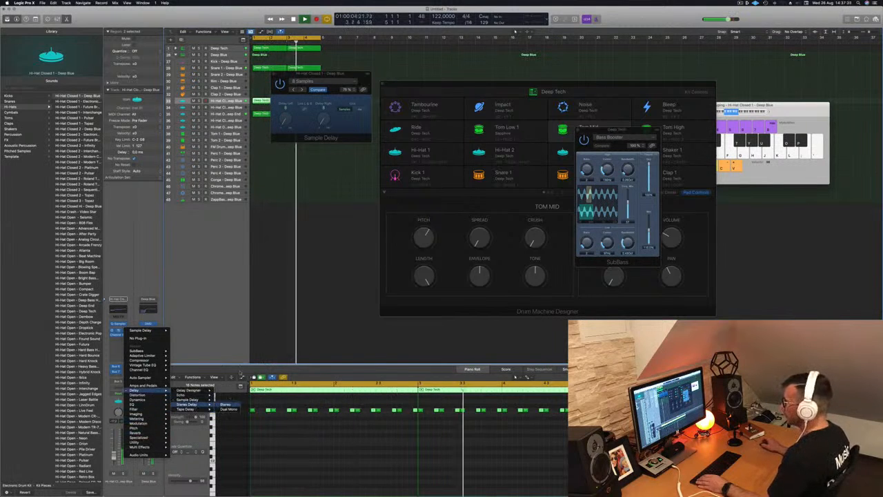
pyautogui.click(226, 405)
pyautogui.moveTo(352, 74); pyautogui.dragTo(436, 131)
pyautogui.click(357, 130)
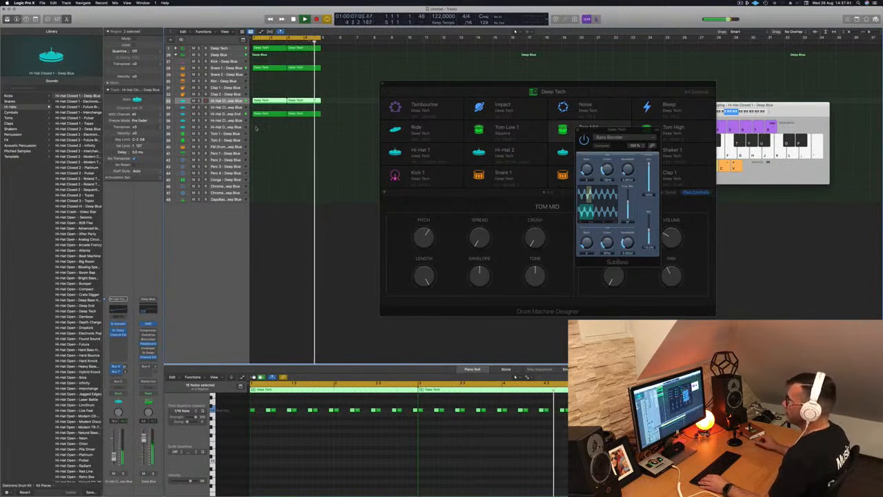
# - Copy the closed hi-hat region onto the Perc 1 – Deep Blue track
pyautogui.click(264, 114)
pyautogui.click(266, 101)
pyautogui.moveTo(267, 105); pyautogui.dragTo(266, 154)
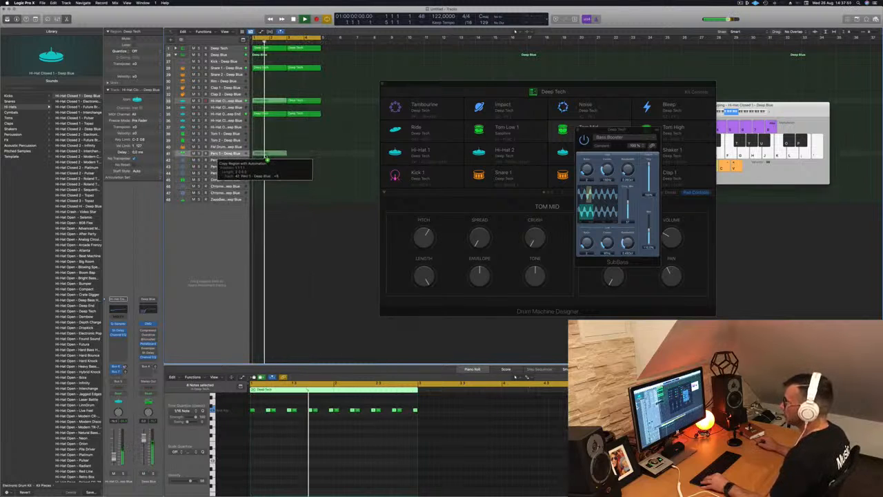
pyautogui.moveTo(266, 154); pyautogui.dragTo(267, 154)
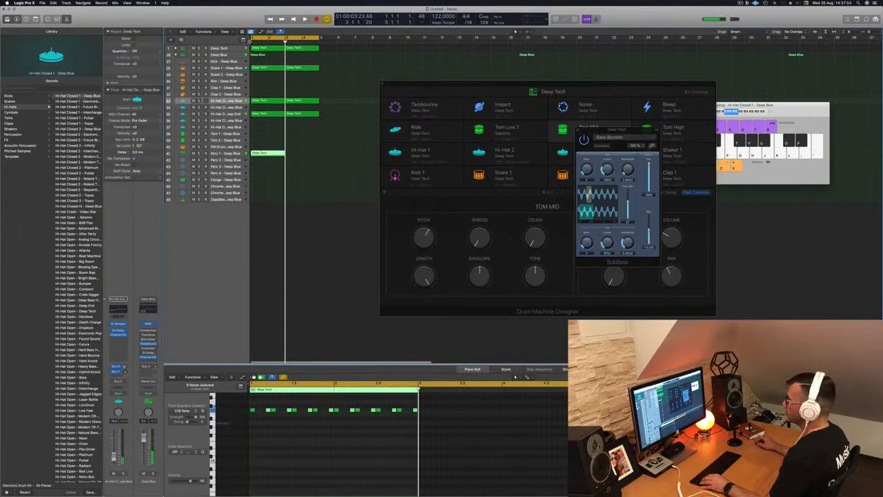
# - Enlarge the track list and play back the beat
pyautogui.moveTo(250, 51); pyautogui.dragTo(295, 51)
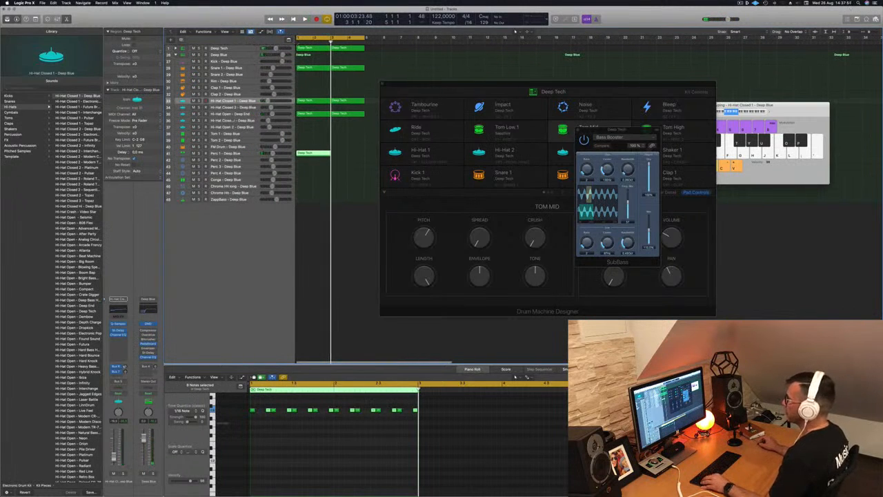
pyautogui.scroll(6, 254, 228)
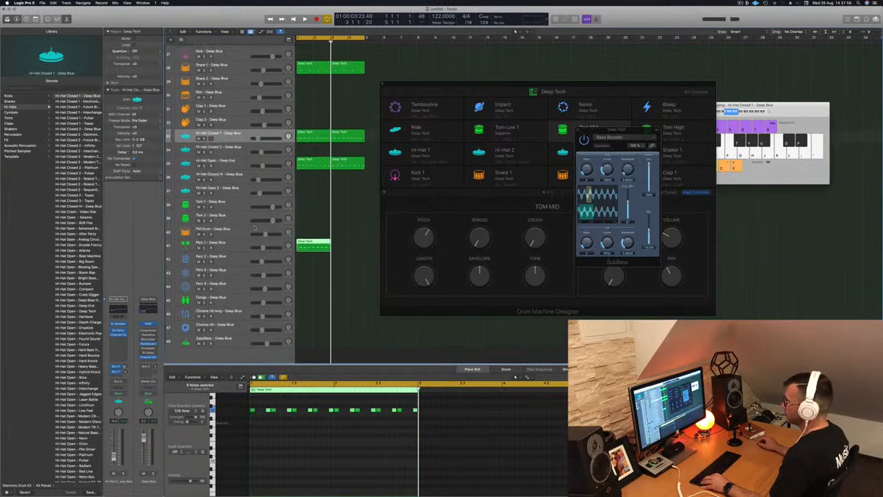
pyautogui.scroll(3, 255, 227)
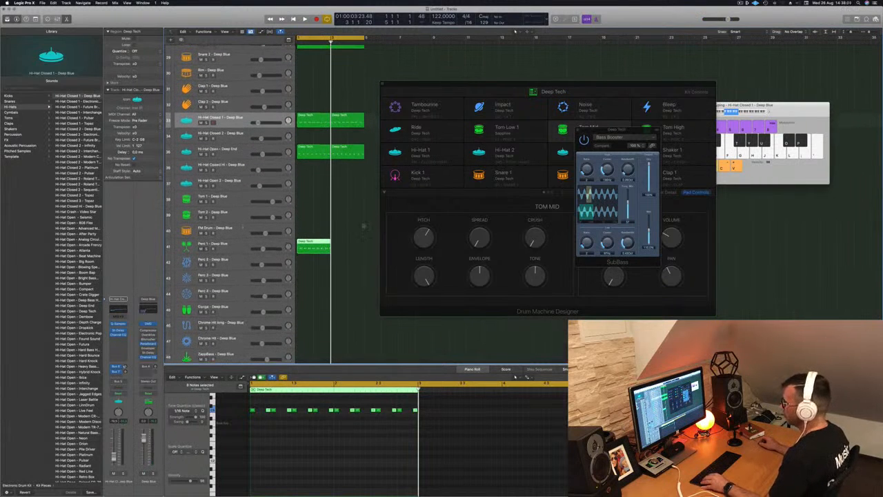
pyautogui.scroll(-3, 241, 227)
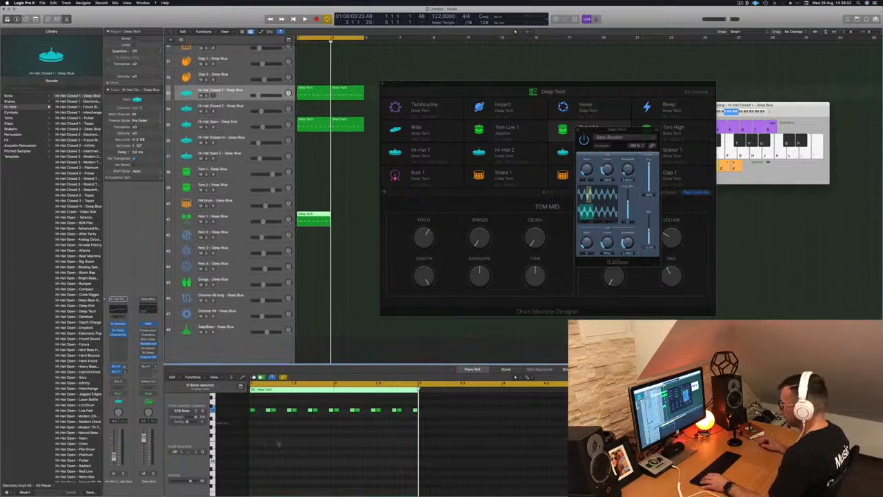
pyautogui.press('space')
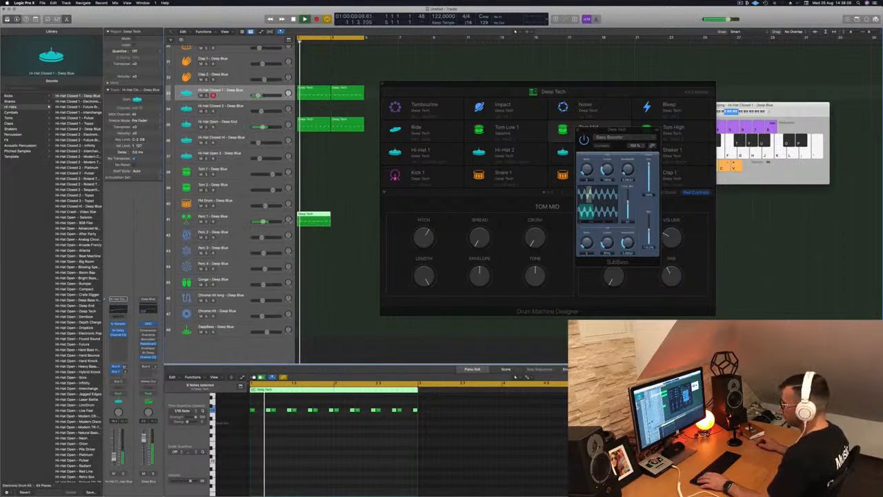
# - Shift the Perc 1 notes later and copy its region into the next bar
pyautogui.click(369, 415)
pyautogui.moveTo(418, 423); pyautogui.dragTo(418, 422)
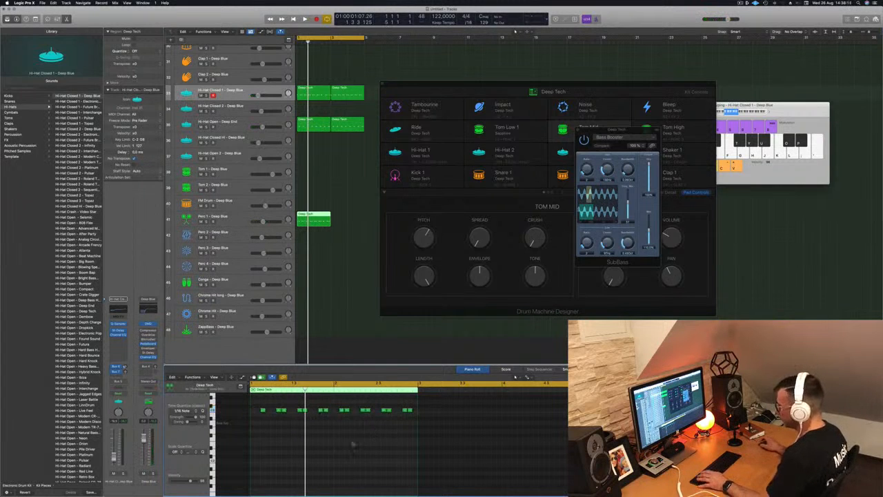
pyautogui.moveTo(312, 220); pyautogui.dragTo(345, 220)
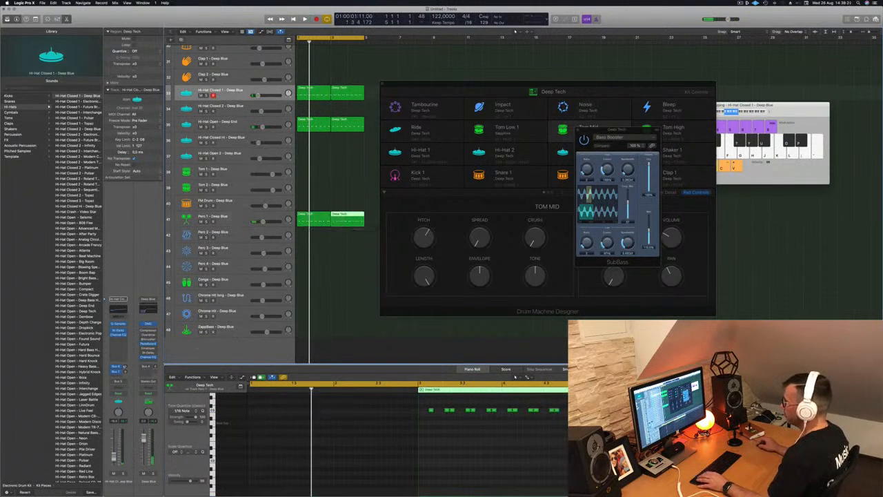
# - Load the Shaker - 808 Flex sound from the Shakers category onto the Perc 1 track
pyautogui.click(224, 218)
pyautogui.scroll(15, 77, 286)
pyautogui.scroll(10, 78, 287)
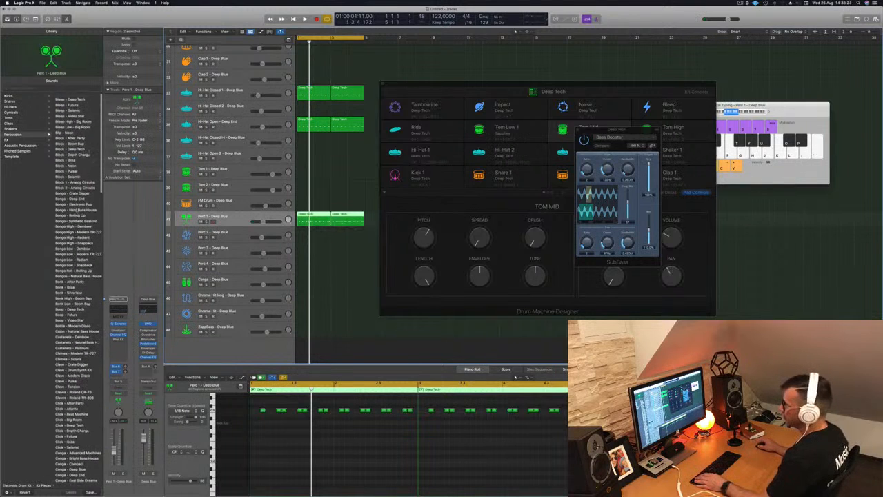
pyautogui.scroll(-10, 77, 286)
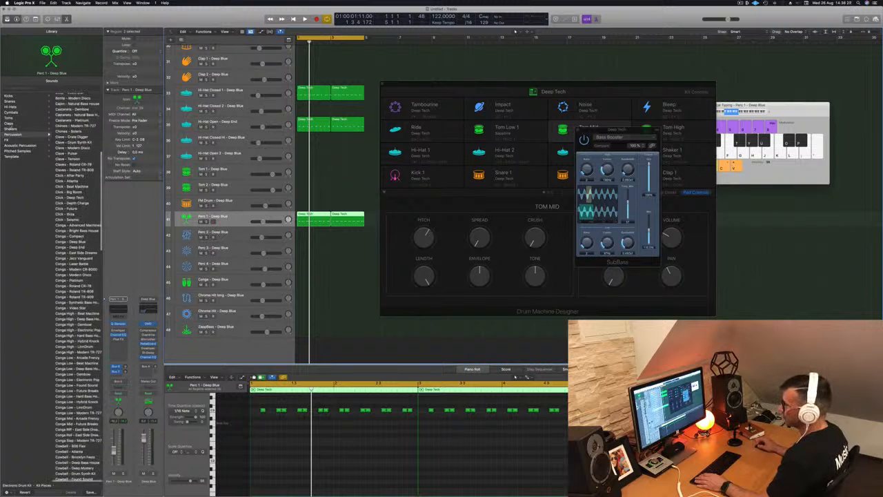
pyautogui.click(12, 129)
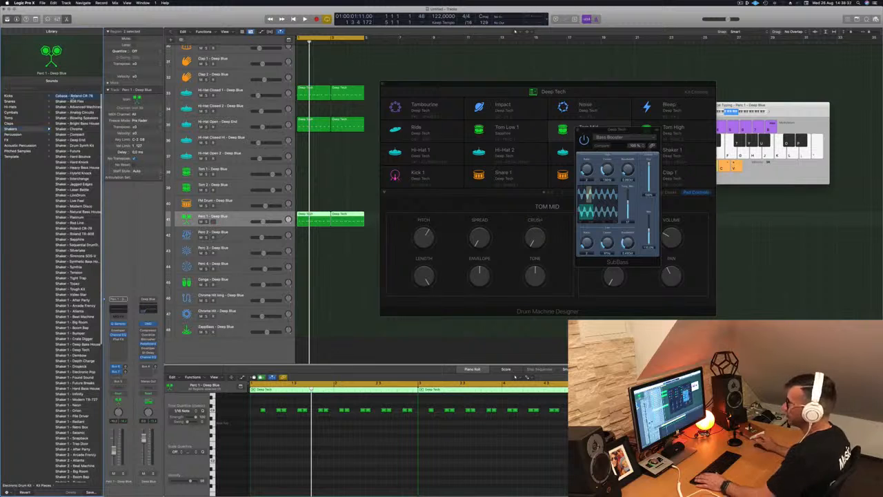
pyautogui.press('space')
pyautogui.click(71, 102)
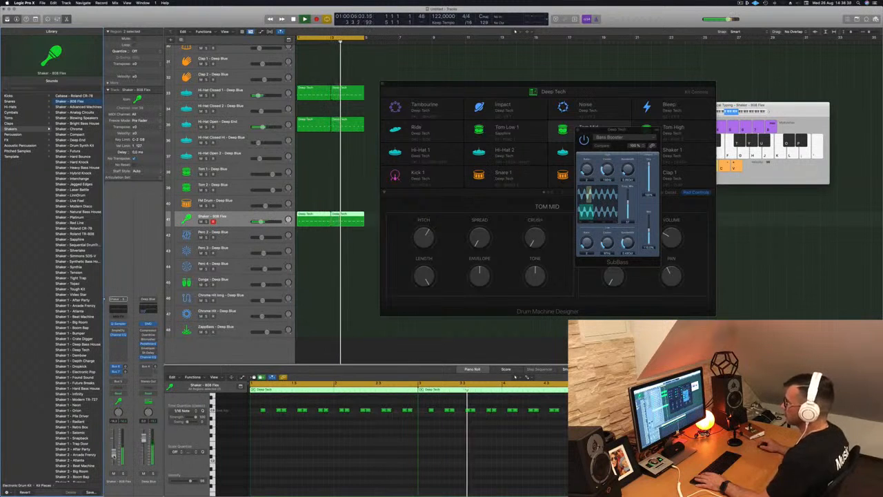
# - Audition other shaker sounds and settle on Shaker - Analog Circuits for the track
pyautogui.click(269, 452)
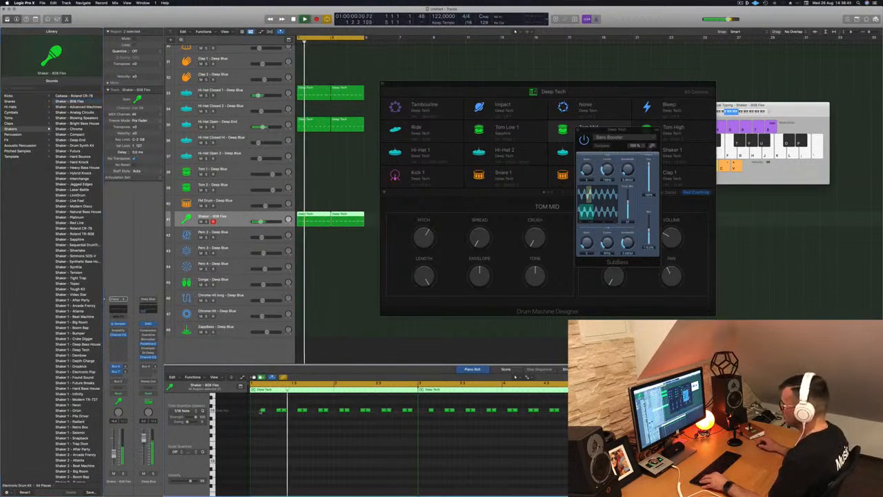
pyautogui.click(258, 411)
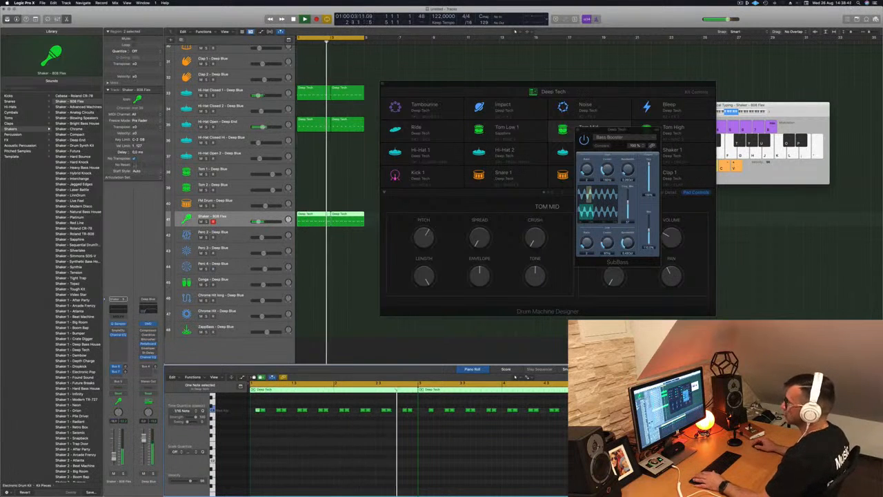
pyautogui.click(79, 108)
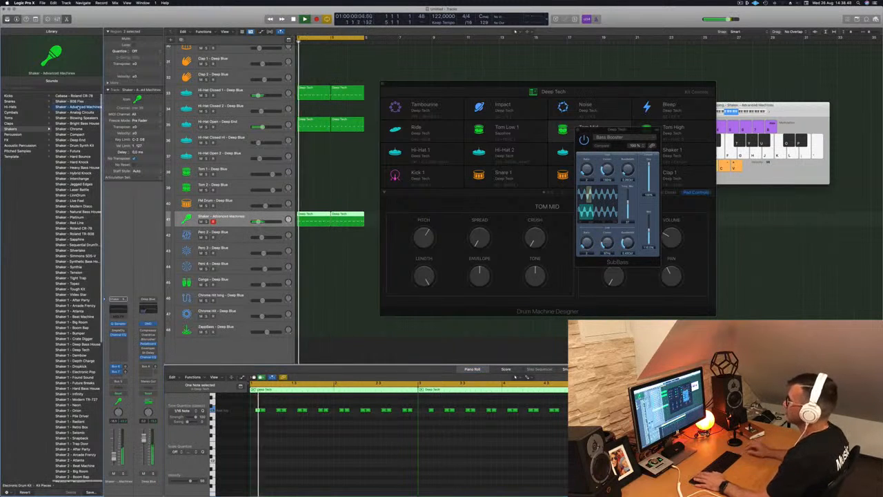
pyautogui.press('Down')
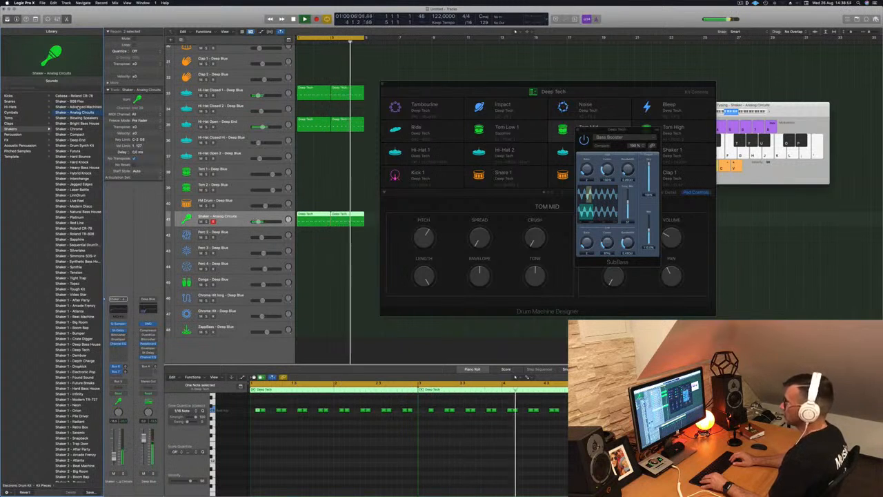
pyautogui.press('Down')
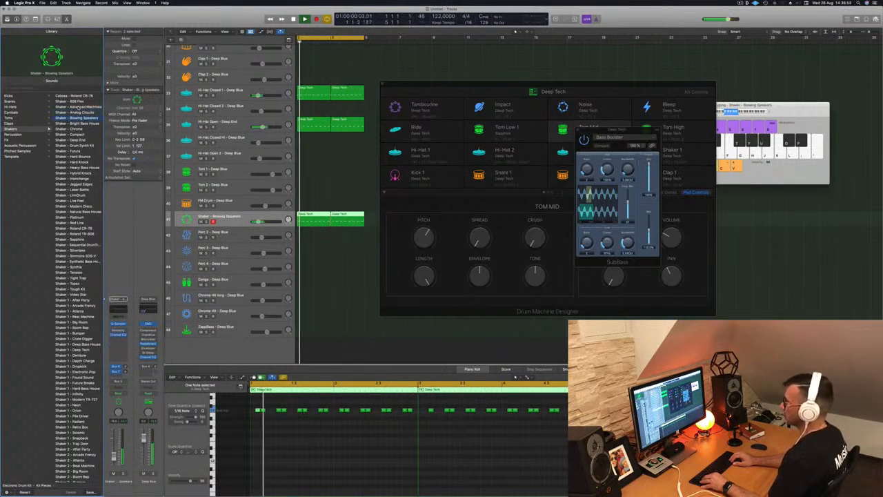
pyautogui.press('Up')
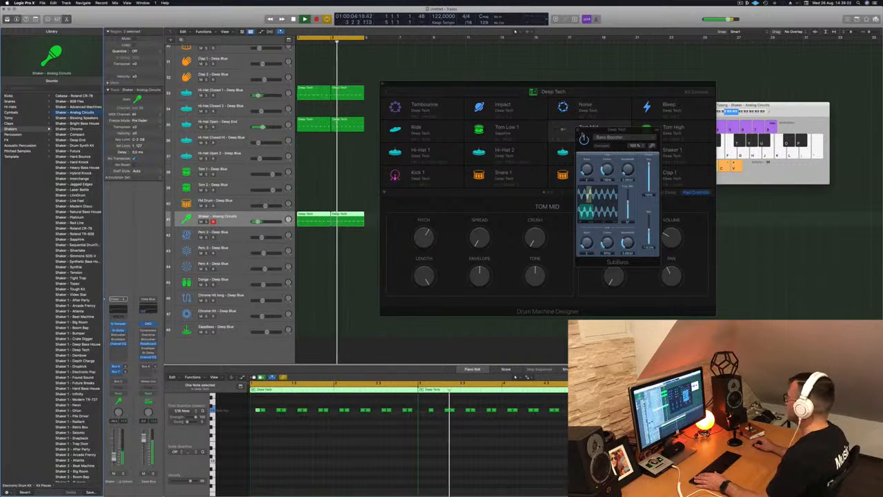
# - Close the plug-in and Drum Machine Designer windows and play back the beat
pyautogui.click(578, 129)
pyautogui.click(427, 424)
pyautogui.press('space')
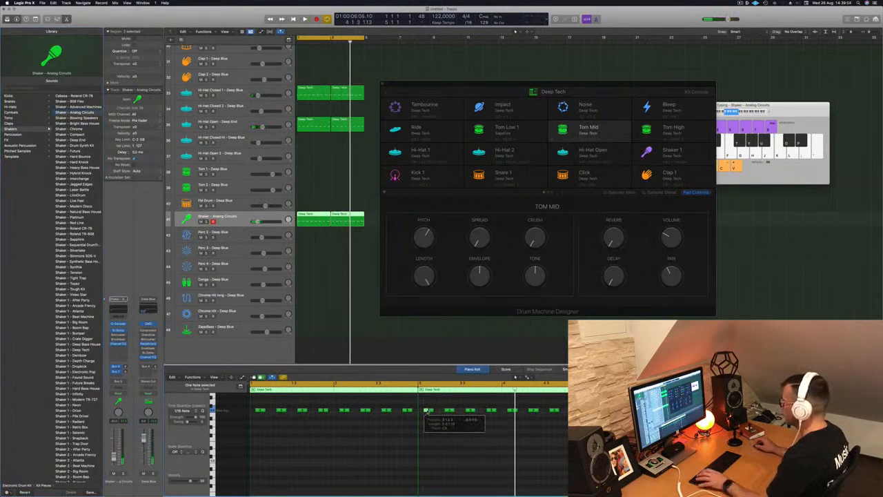
pyautogui.press('space')
pyautogui.click(382, 83)
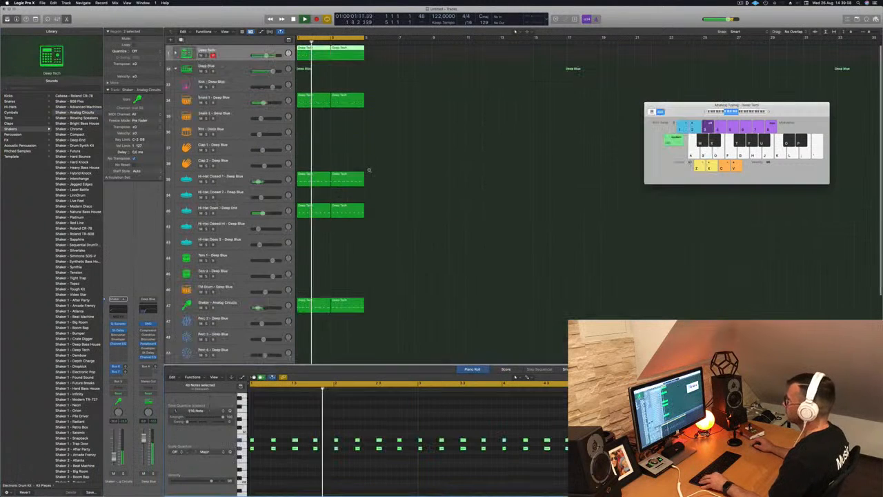
# - Open the Deep Blue track's Compressor, lower its threshold slightly and close it
pyautogui.scroll(-4, 400, 175)
pyautogui.scroll(-5, 405, 186)
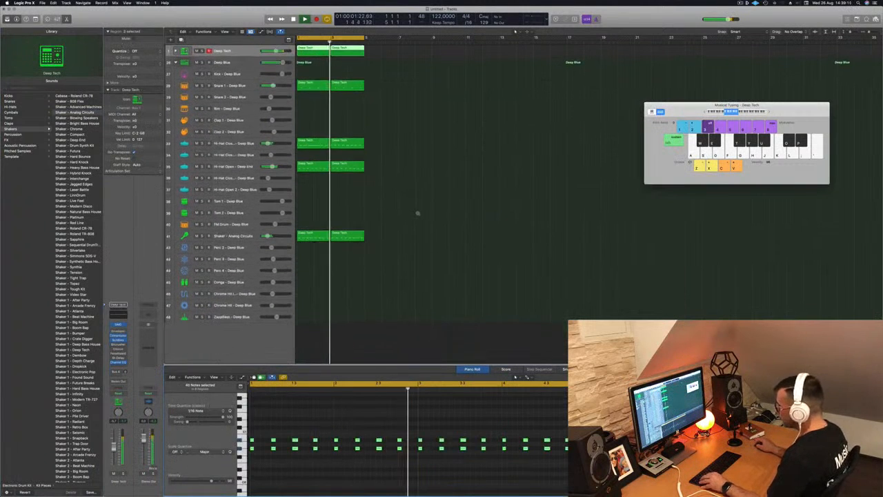
pyautogui.scroll(-4, 410, 192)
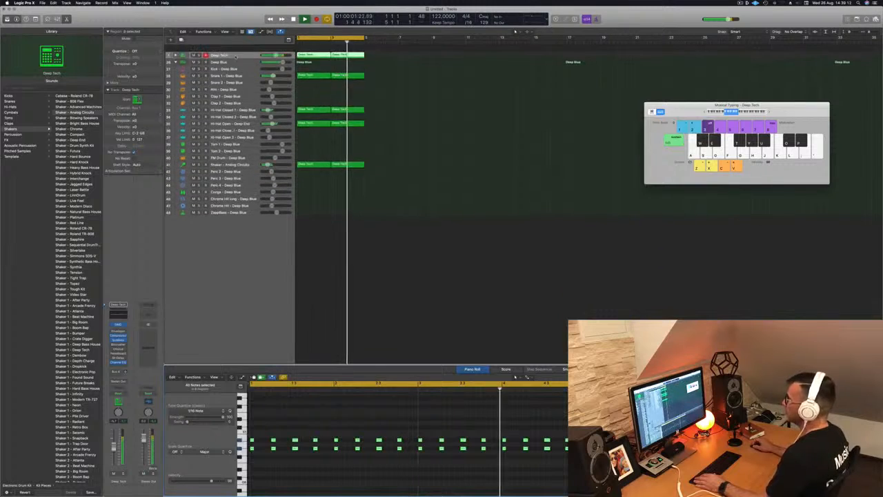
pyautogui.click(238, 55)
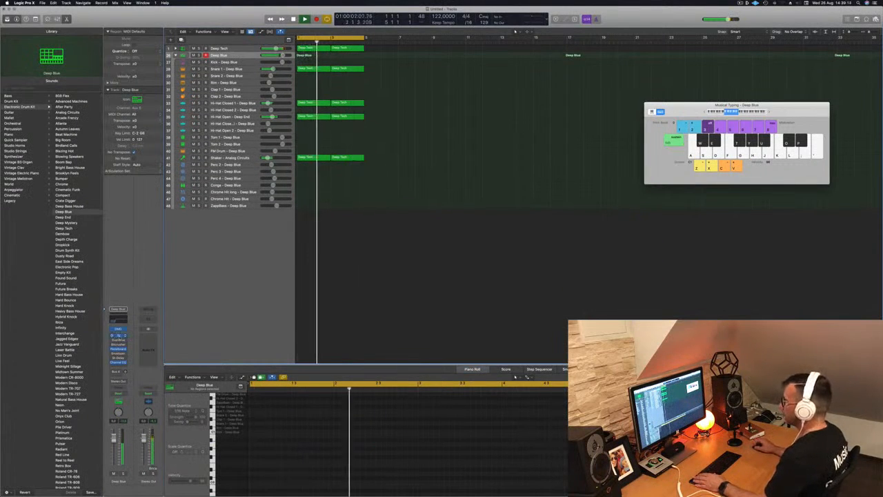
pyautogui.click(118, 335)
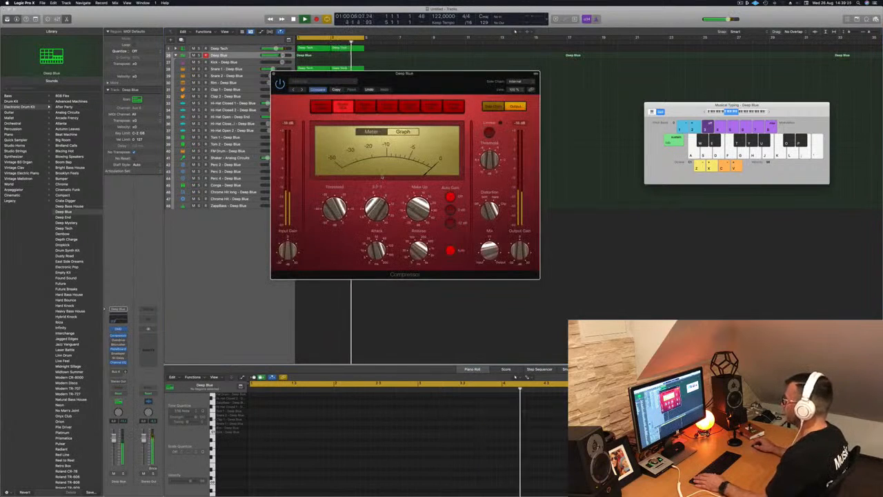
pyautogui.moveTo(334, 208)
pyautogui.mouseDown()
pyautogui.moveTo(336, 232)
pyautogui.moveTo(333, 212)
pyautogui.mouseUp()
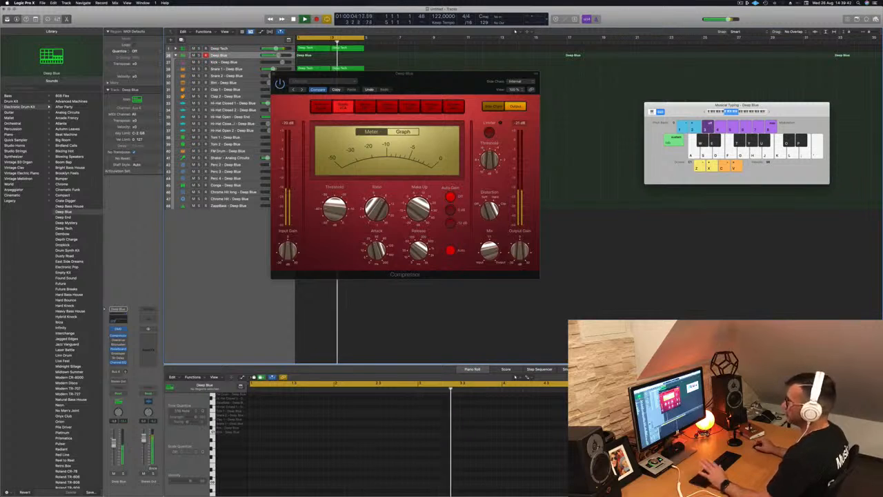
pyautogui.click(274, 74)
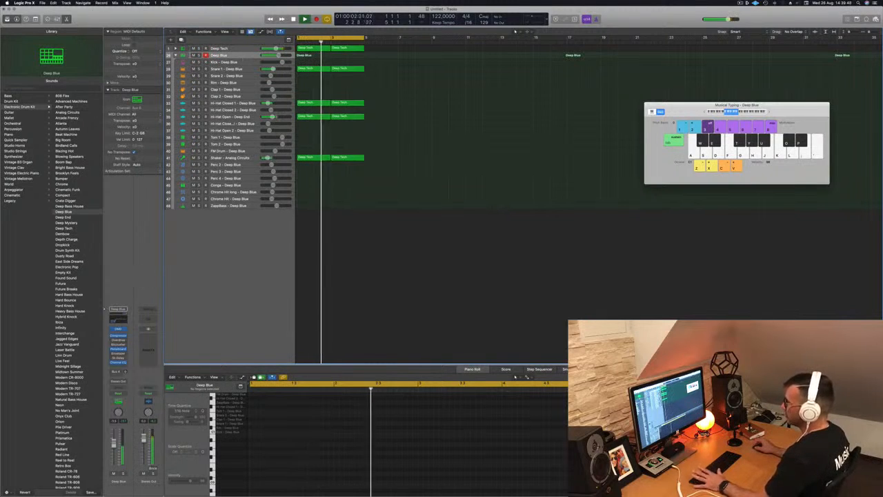
# - Open the Deep Blue track's Channel EQ, nudge the low-cut filter at about 200 Hz, and close the EQ
pyautogui.click(122, 320)
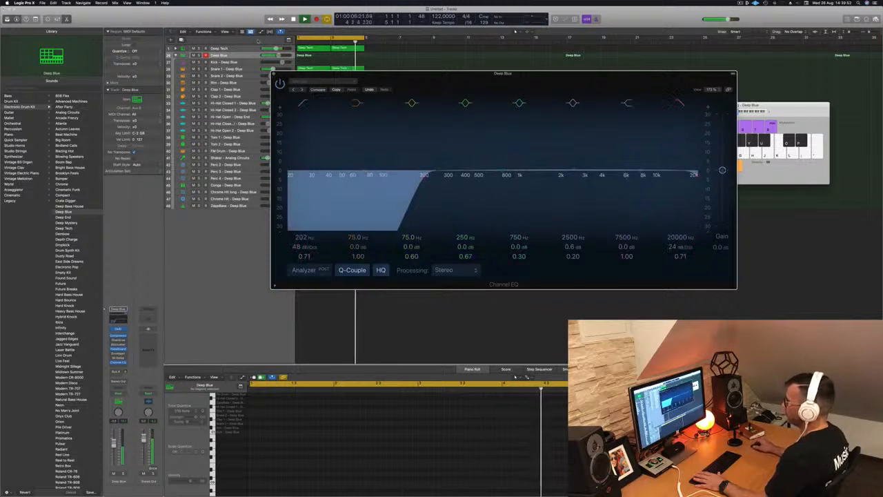
pyautogui.click(230, 56)
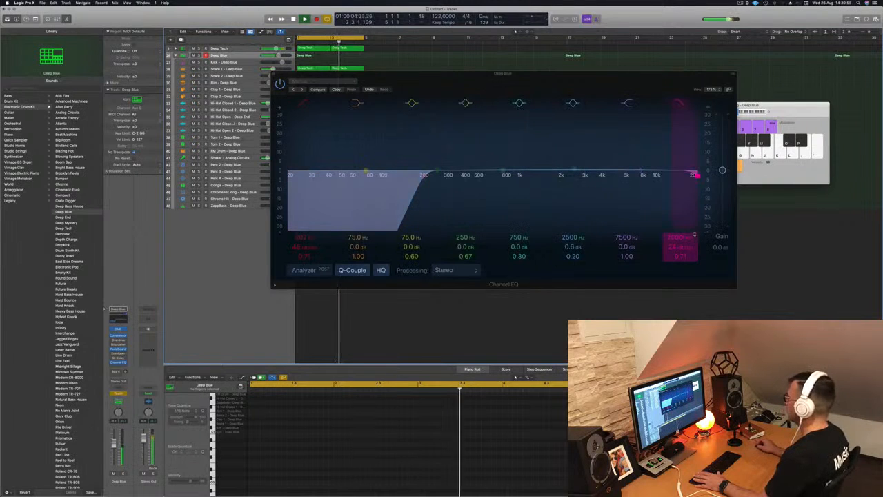
pyautogui.moveTo(425, 174)
pyautogui.mouseDown()
pyautogui.moveTo(454, 174)
pyautogui.moveTo(424, 175)
pyautogui.mouseUp()
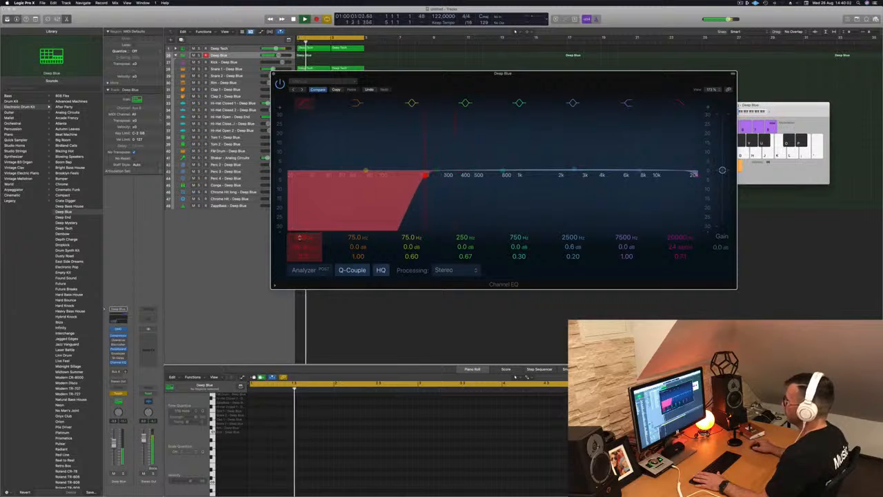
pyautogui.click(274, 73)
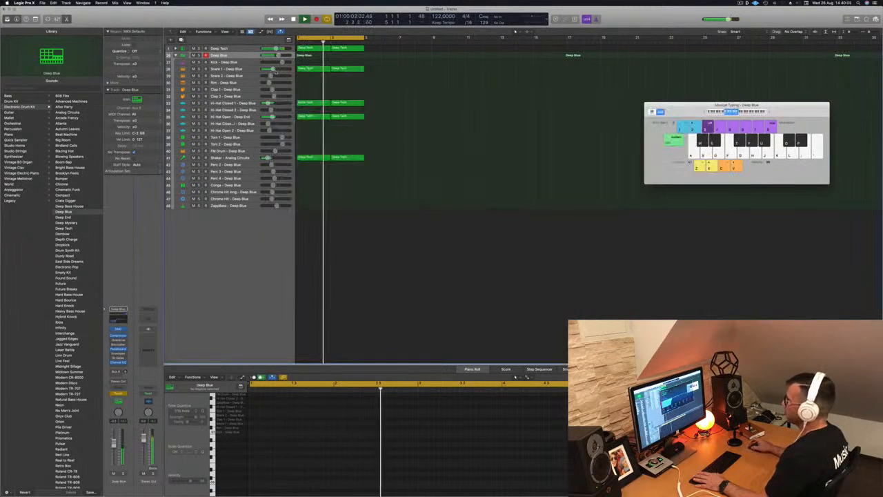
# - Play back the beat and stop it
pyautogui.press('space')
pyautogui.press('space')
pyautogui.press('space')
# - Show automation on the Deep Blue track and choose Channel EQ Low Cut Frequency as the automated parameter
pyautogui.click(176, 56)
pyautogui.click(176, 56)
pyautogui.press('a')
pyautogui.press('a')
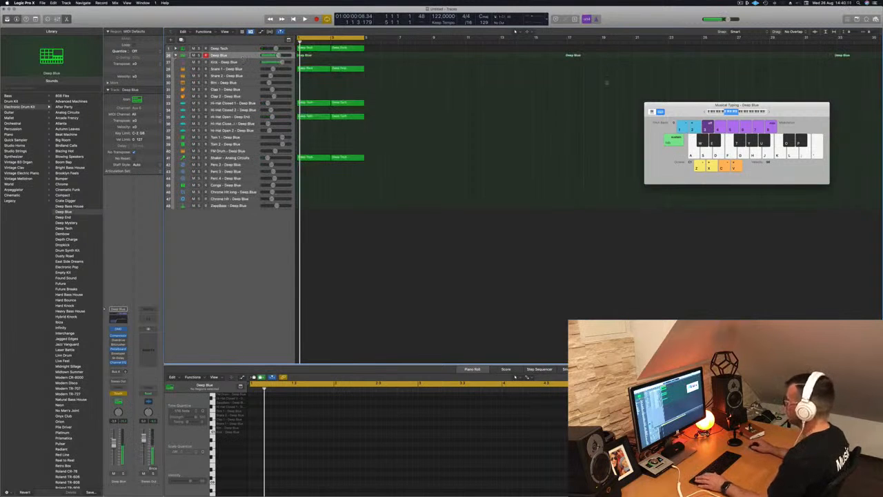
pyautogui.press('super+k')
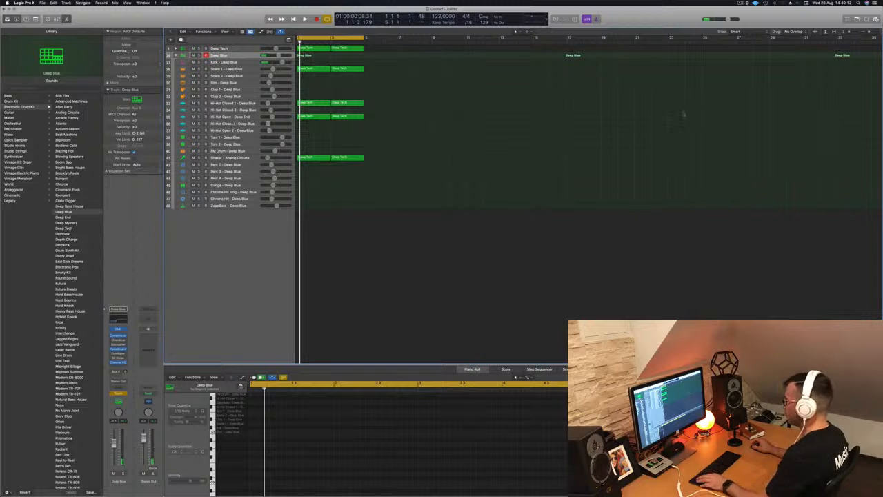
pyautogui.press('a')
pyautogui.press('a')
pyautogui.click(251, 76)
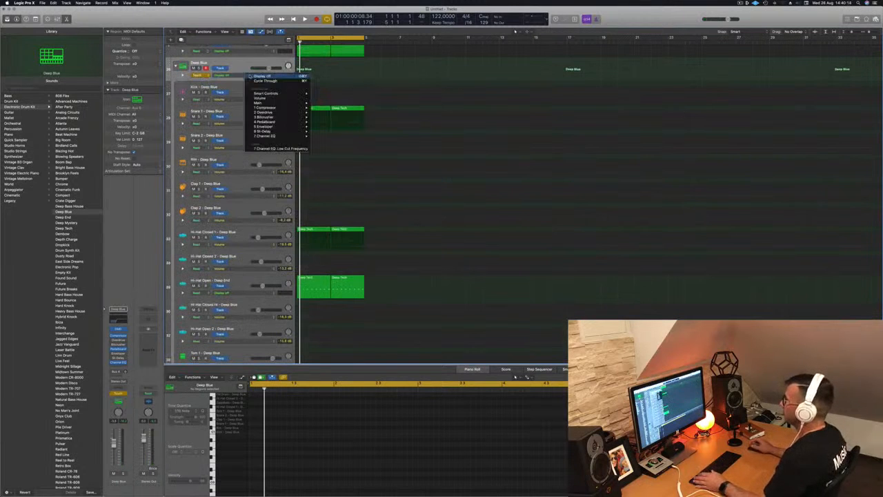
pyautogui.click(211, 84)
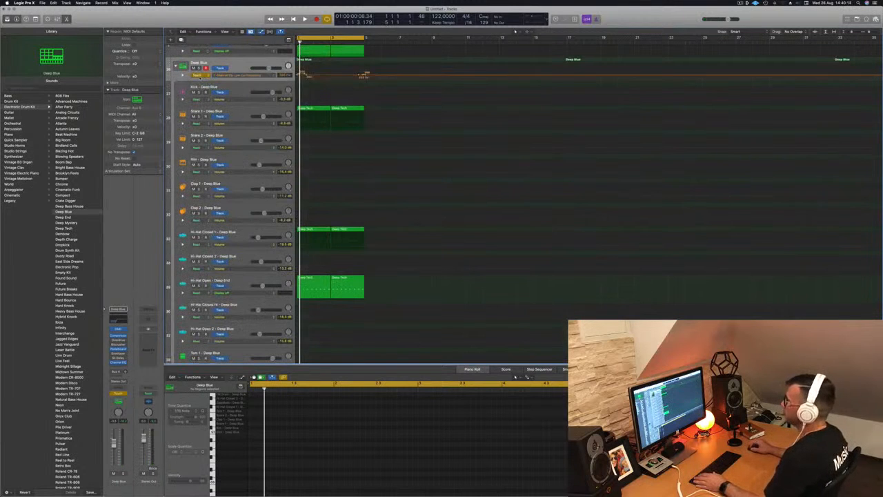
# - Draw a low-cut frequency automation curve on Deep Blue that rises to about 930 Hz and falls back across the first bars
pyautogui.click(200, 76)
pyautogui.click(198, 70)
pyautogui.moveTo(367, 76); pyautogui.dragTo(293, 74)
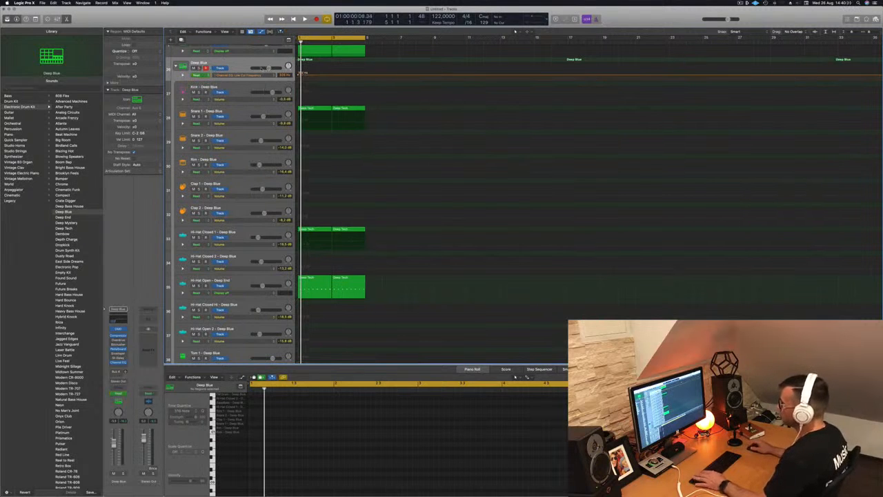
pyautogui.press('space')
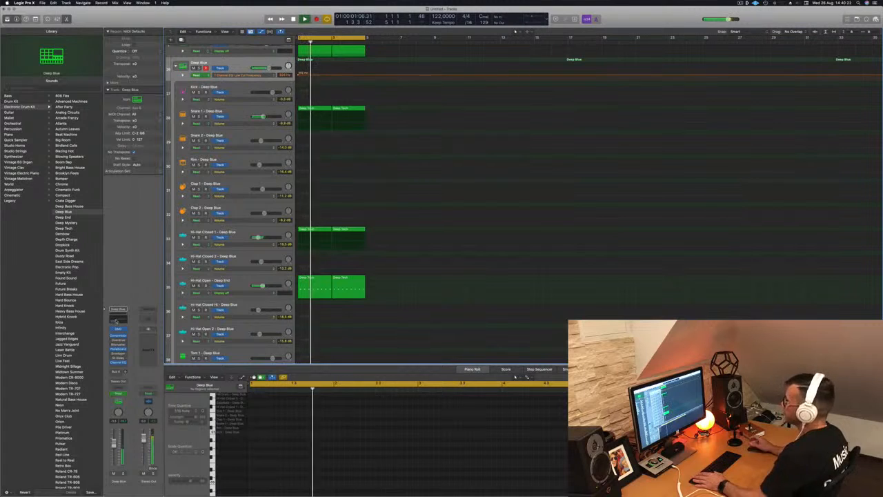
pyautogui.press('v')
pyautogui.moveTo(450, 79); pyautogui.dragTo(614, 102)
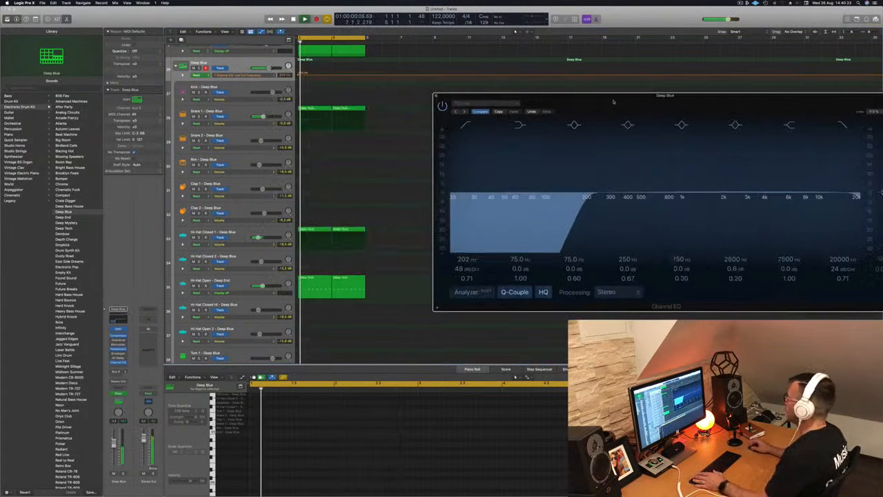
pyautogui.click(331, 76)
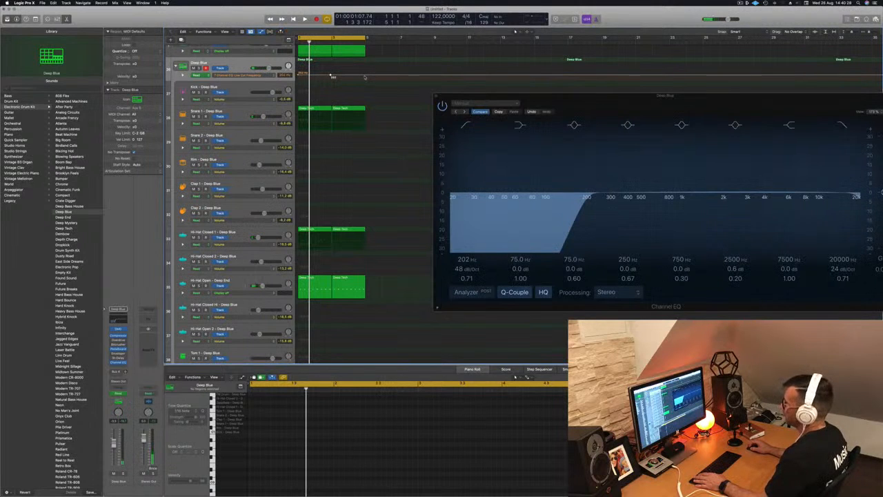
pyautogui.moveTo(332, 76); pyautogui.dragTo(334, 65)
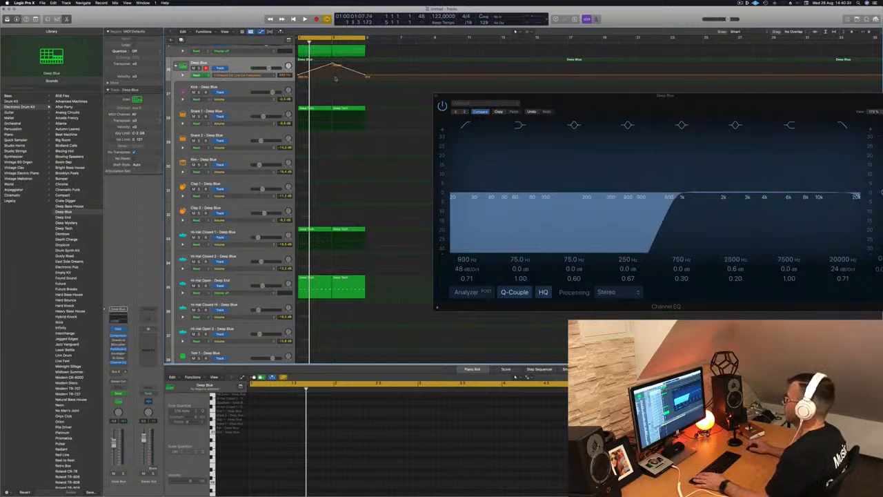
# - Play back the low-cut sweep and close the Channel EQ window
pyautogui.press('space')
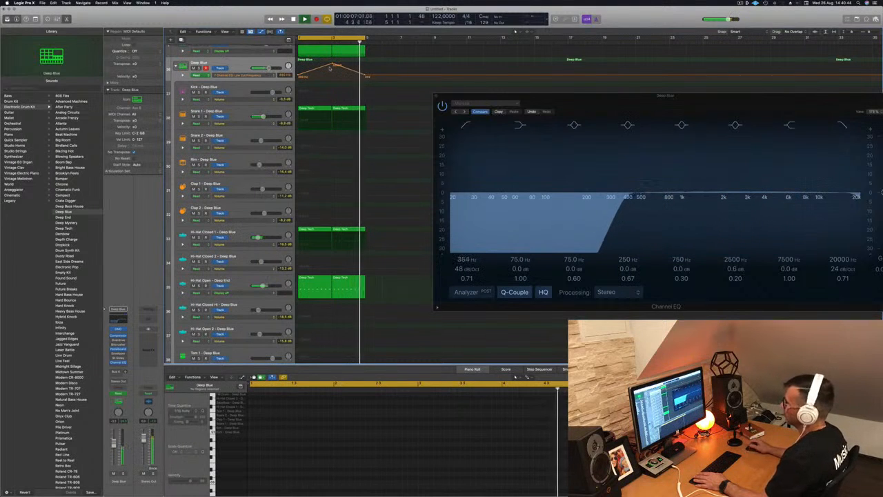
pyautogui.moveTo(584, 96); pyautogui.dragTo(431, 129)
pyautogui.press('space')
pyautogui.click(284, 129)
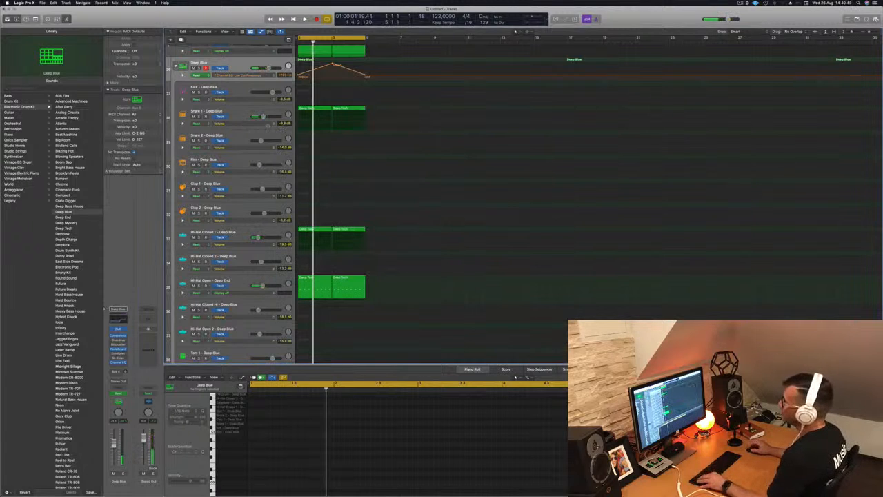
# - Show the toolbar, hide the automation and play the beat from the start
pyautogui.press('super+Up')
pyautogui.press('super+Up')
pyautogui.press('super+Up')
pyautogui.press('super+Up')
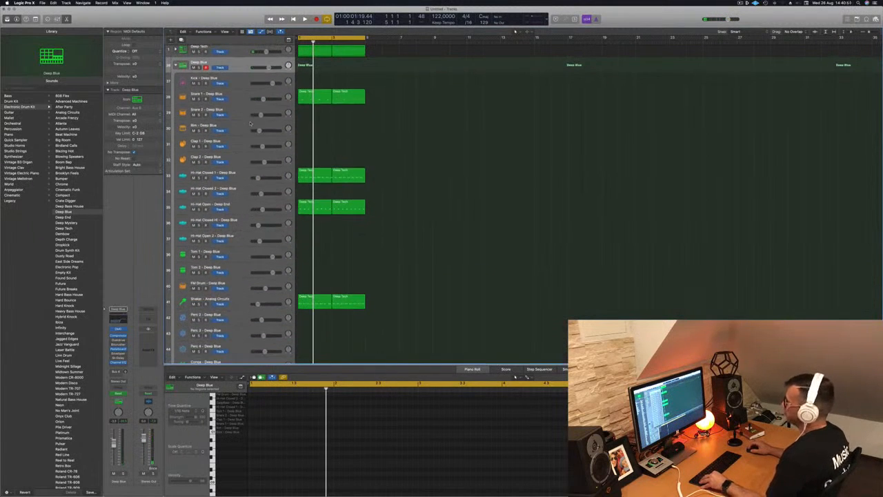
pyautogui.press('super+Up')
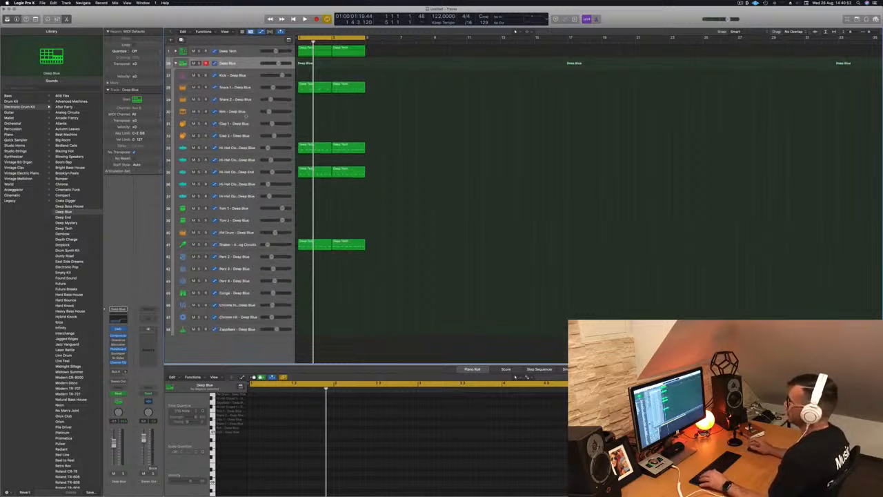
pyautogui.press('space')
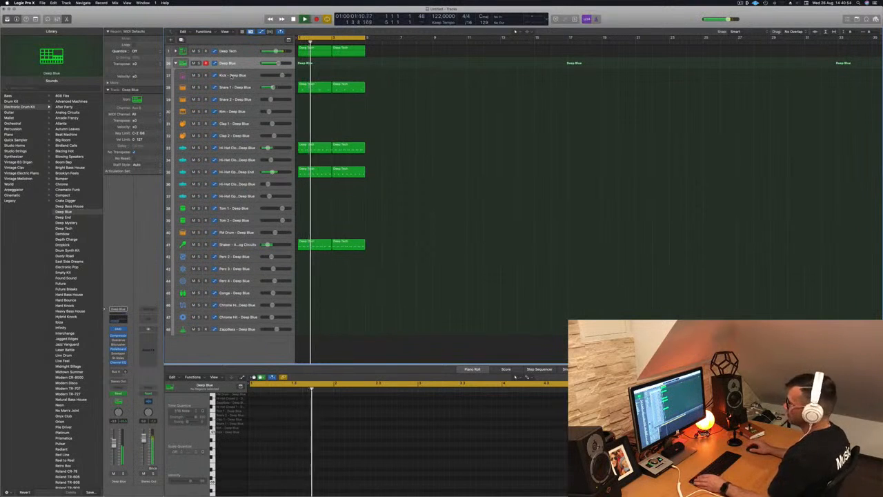
pyautogui.press('ctrl+alt+super+t')
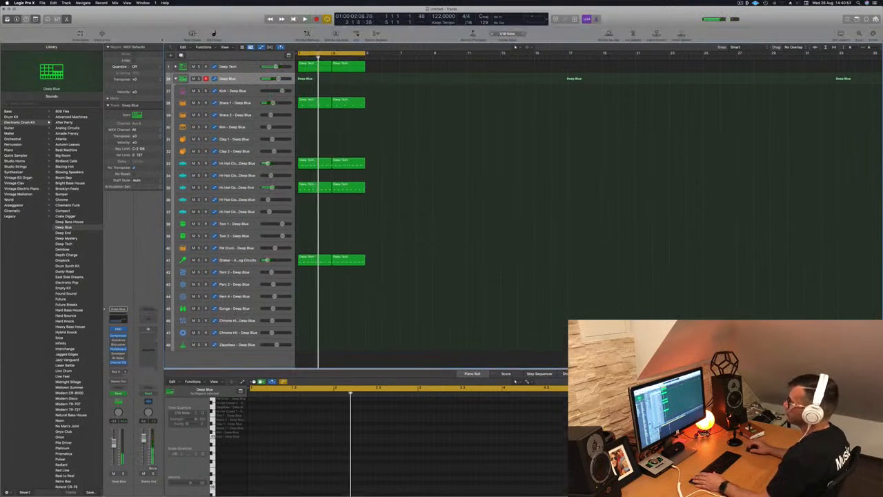
pyautogui.press('a')
pyautogui.press('space')
pyautogui.press('super+Up')
pyautogui.press('super+Up')
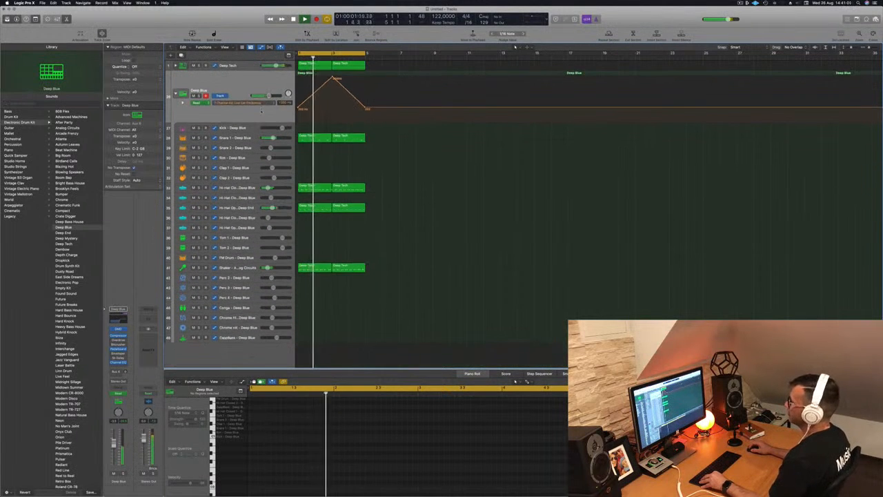
pyautogui.press('super+Up')
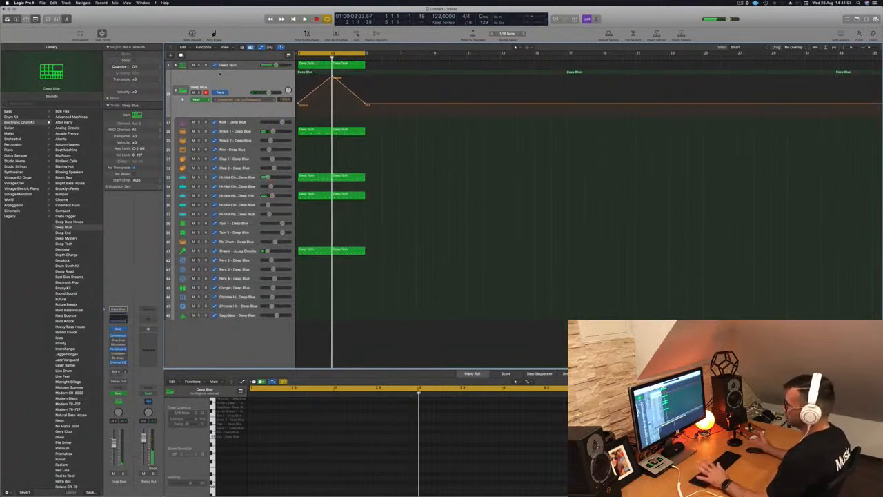
pyautogui.press('Return')
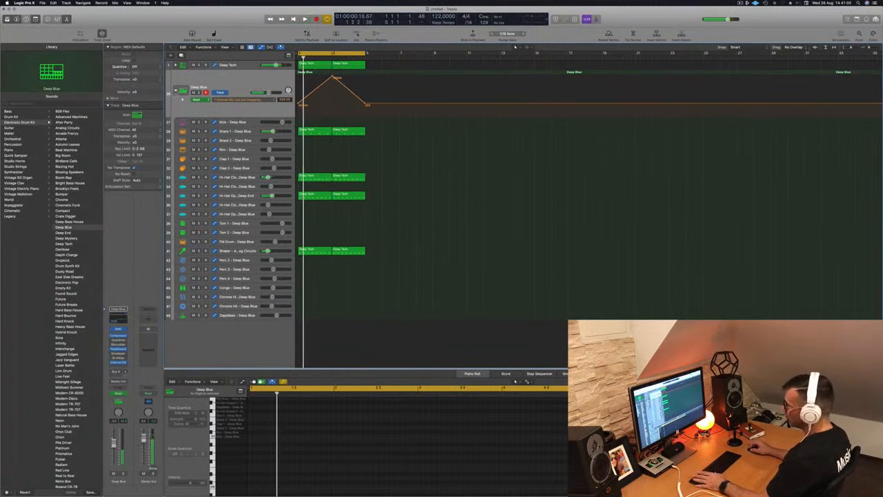
# - Collapse the Deep Blue track stack and create a new software instrument track
pyautogui.click(175, 91)
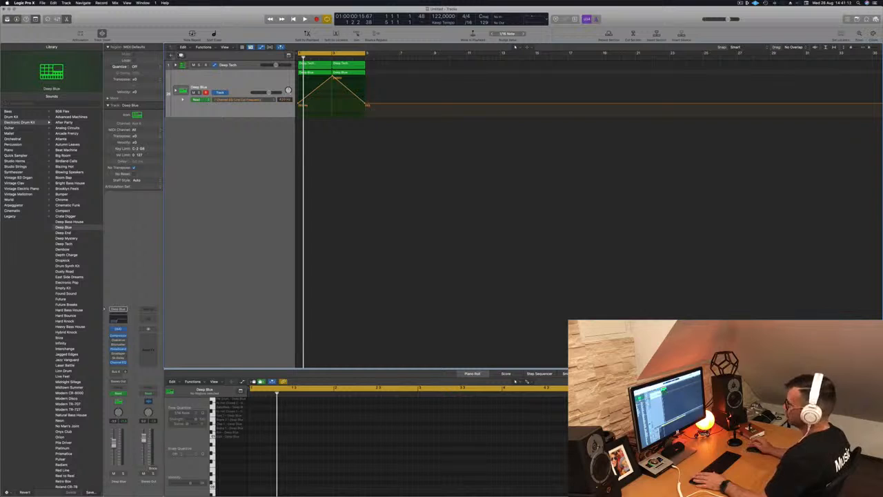
pyautogui.press('alt+super+n')
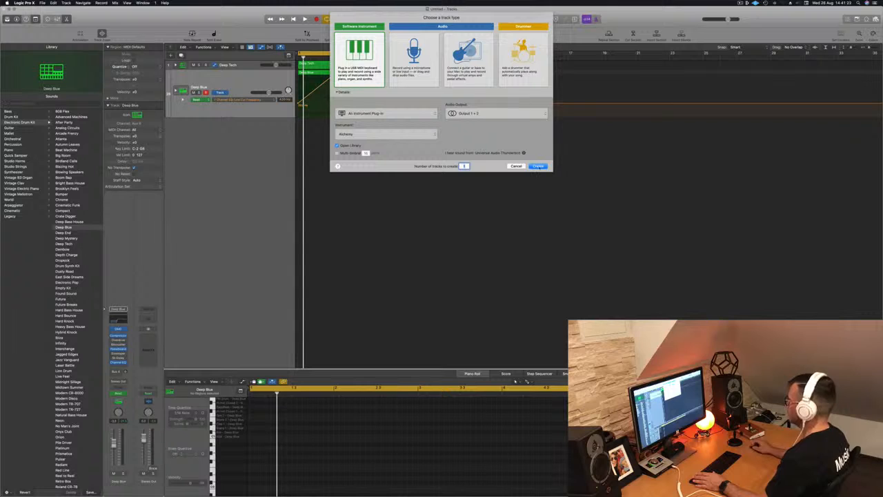
pyautogui.click(538, 166)
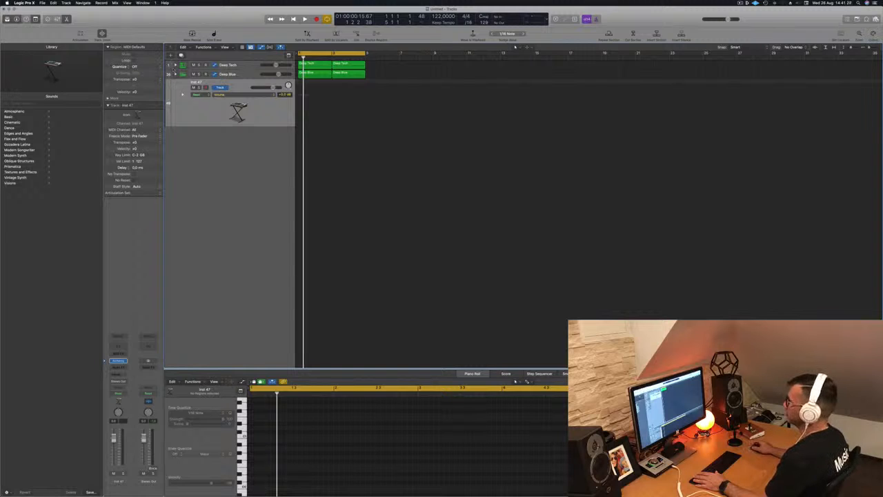
pyautogui.rightClick(240, 84)
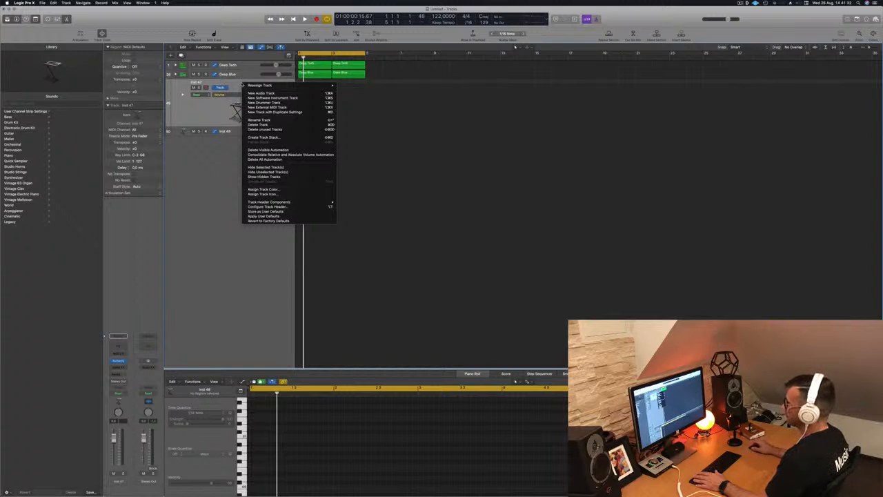
pyautogui.click(229, 223)
pyautogui.rightClick(228, 223)
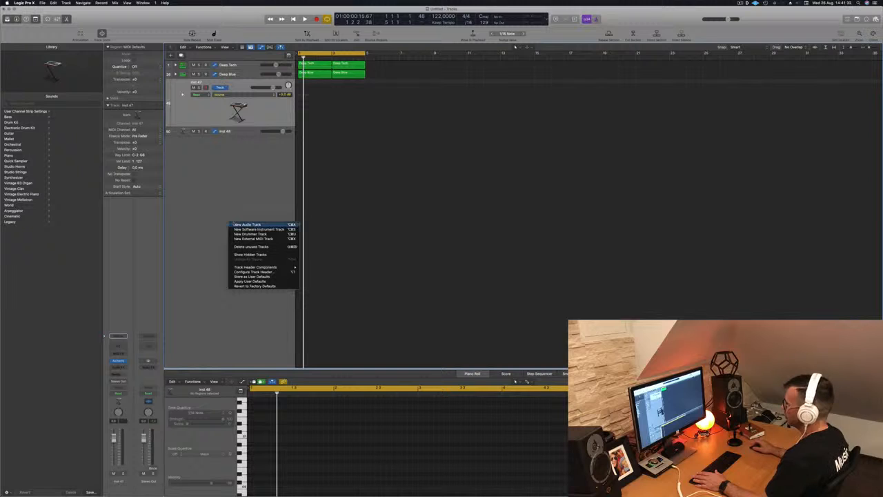
pyautogui.click(255, 286)
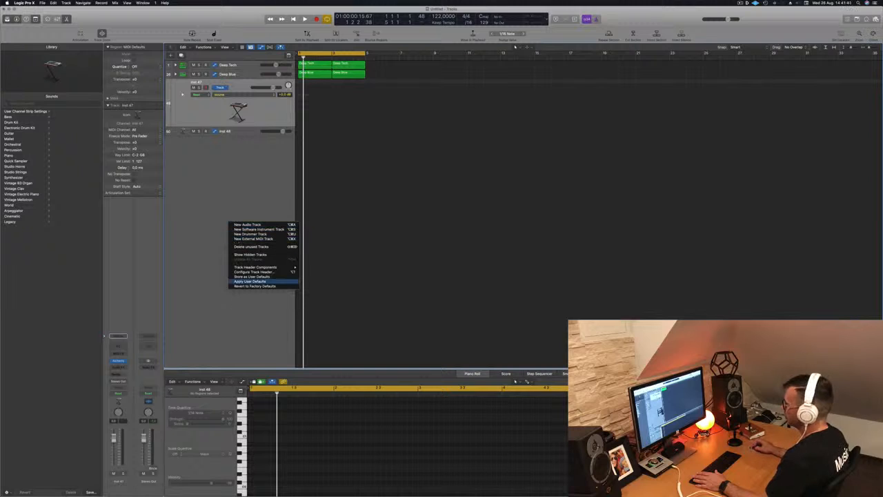
pyautogui.click(42, 3)
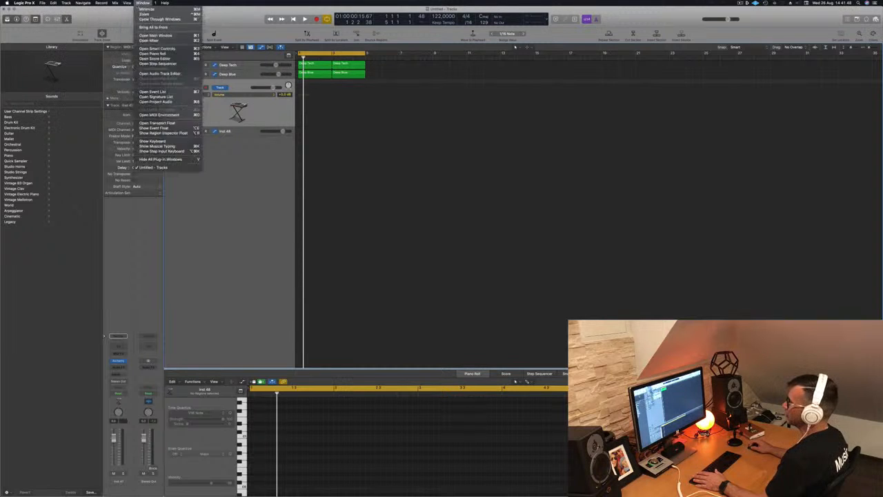
pyautogui.moveTo(115, 2)
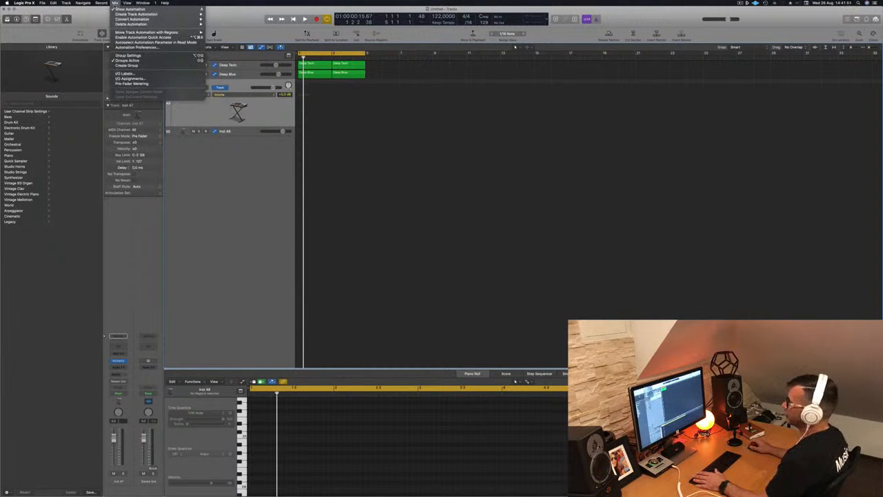
pyautogui.rightClick(225, 202)
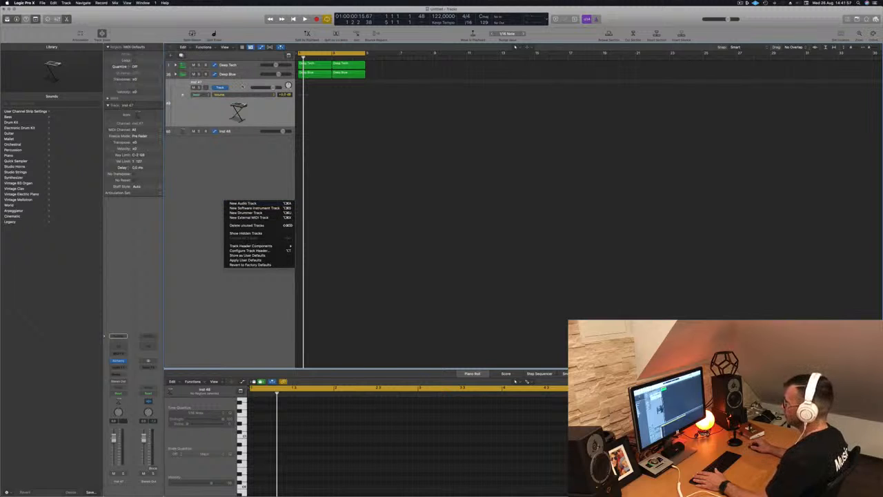
# - Create a summing track stack from the new instrument track and reorder the instrument tracks beneath it
pyautogui.rightClick(242, 86)
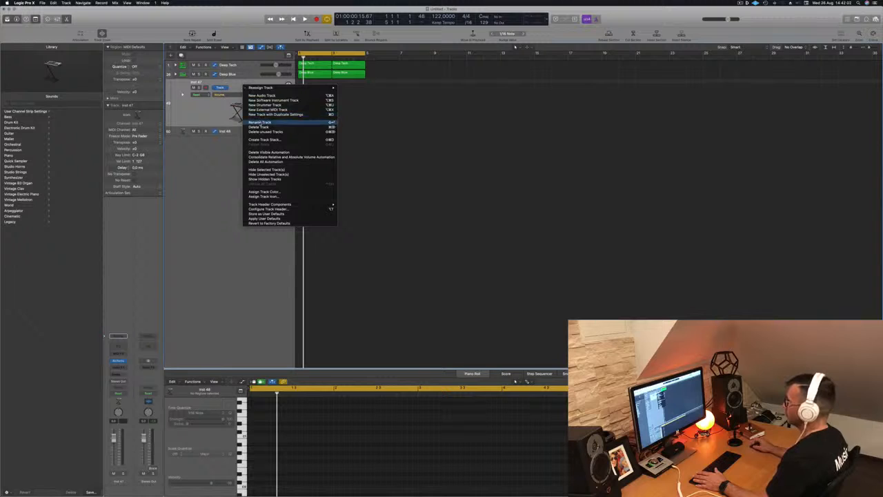
pyautogui.click(257, 140)
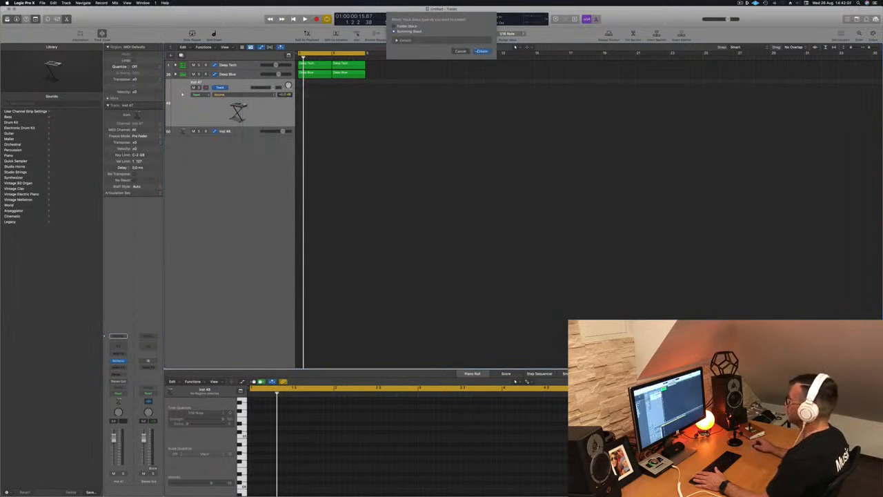
pyautogui.press('Return')
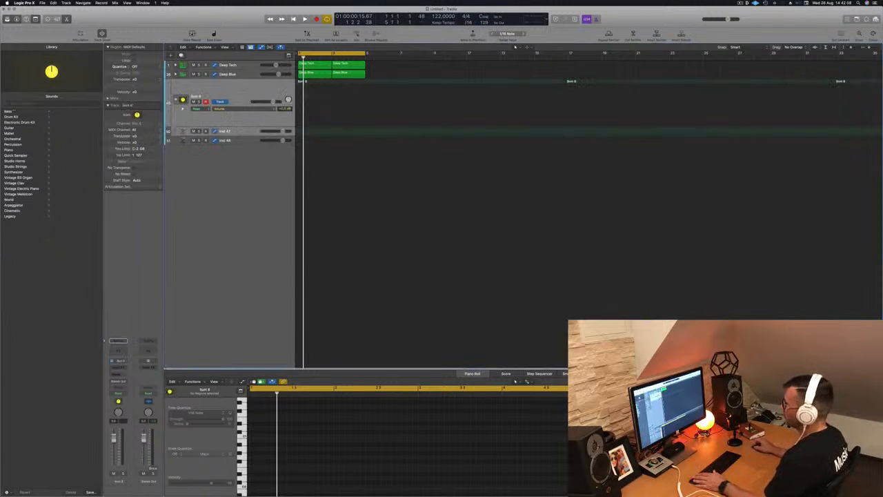
pyautogui.click(237, 133)
pyautogui.moveTo(237, 131); pyautogui.dragTo(230, 92)
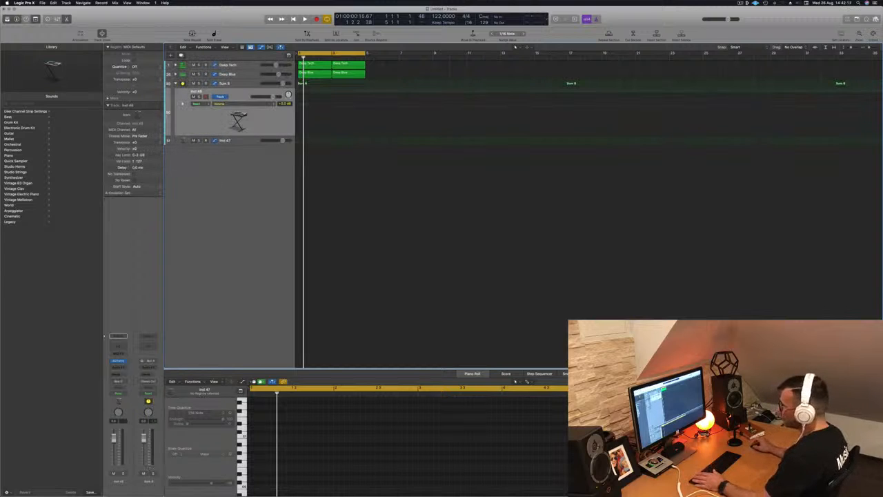
# - Rename the summing track stack as BASS BUSS
pyautogui.click(245, 83)
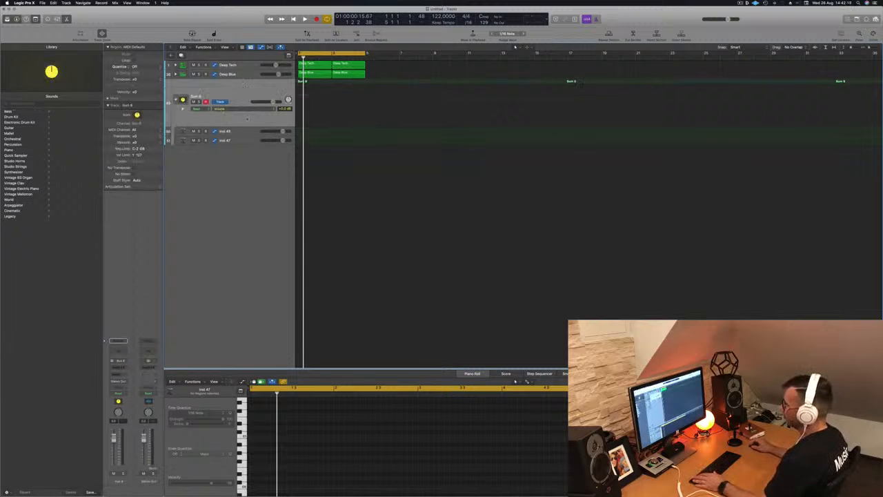
pyautogui.click(233, 131)
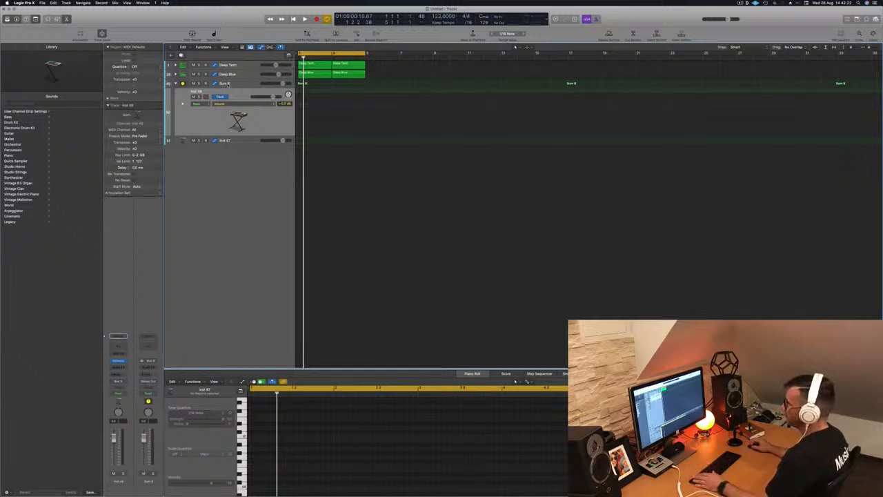
pyautogui.doubleClick(228, 82)
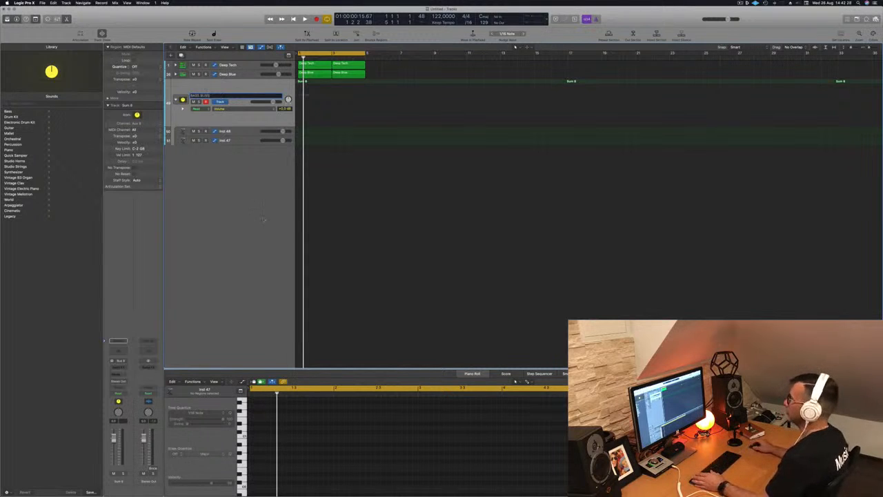
pyautogui.write('BASS BUSS')
pyautogui.press('Return')
# - Select the first new instrument track, open its Alchemy instrument and load the Bass preset 1963 Semi-Acoustic Thumb
pyautogui.press('Down')
pyautogui.press('Down')
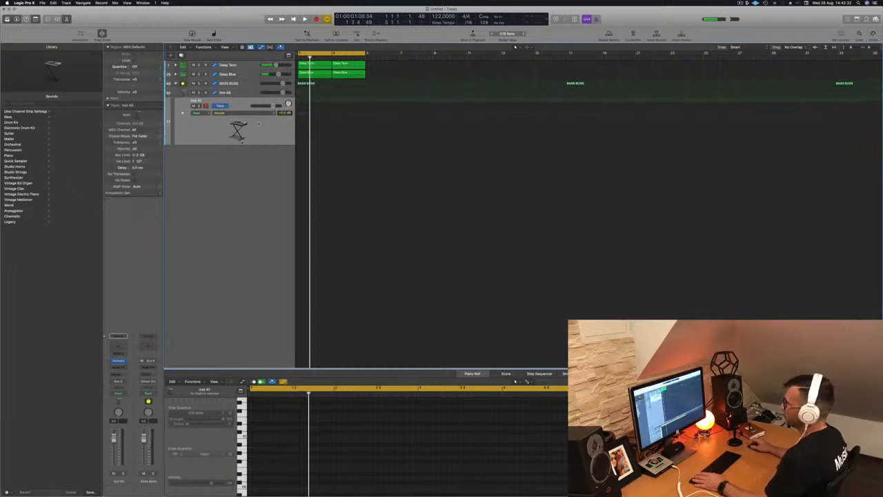
pyautogui.press('Up')
pyautogui.press('Return')
pyautogui.press('Return')
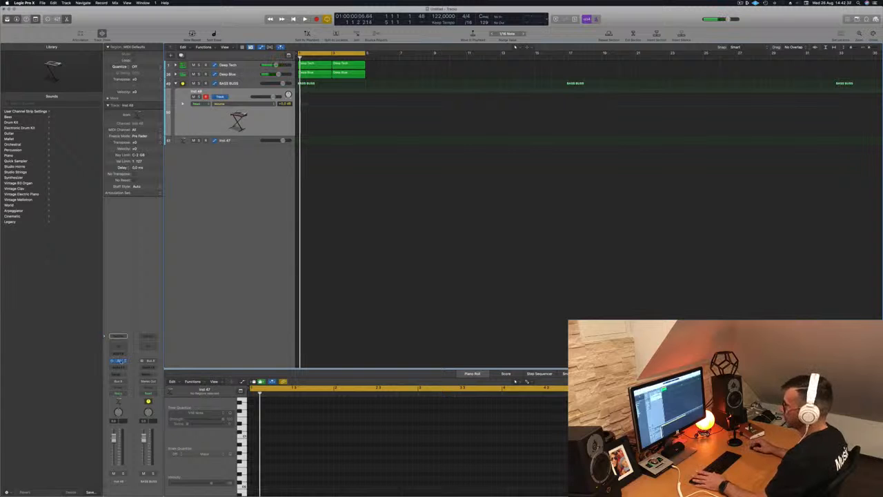
pyautogui.click(118, 362)
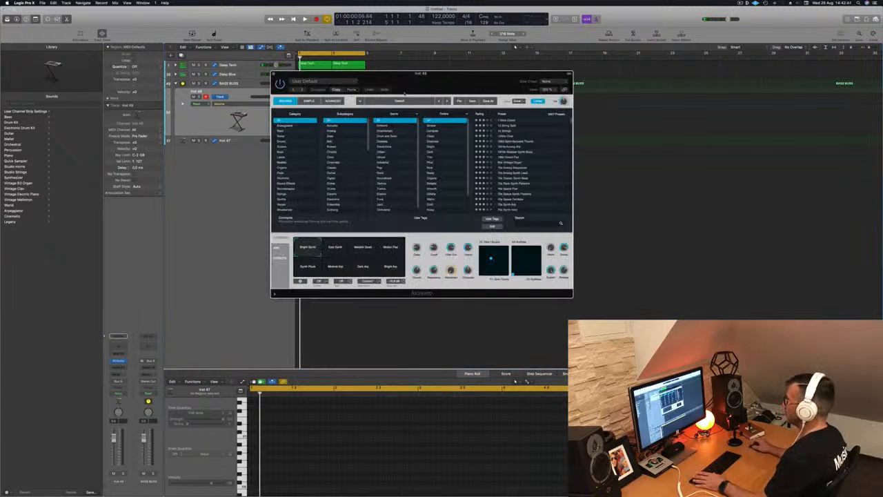
pyautogui.moveTo(409, 92); pyautogui.dragTo(382, 90)
pyautogui.click(255, 130)
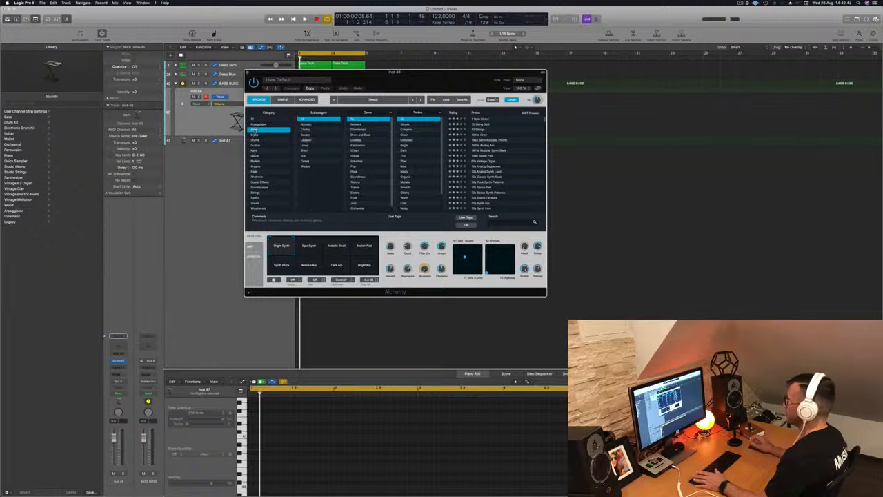
pyautogui.click(492, 120)
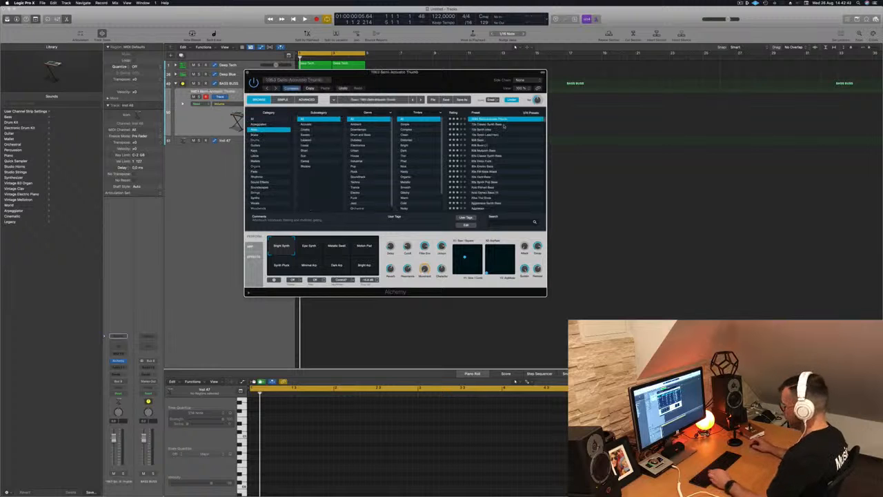
# - Switch the Alchemy preset to 70s Synth Intro and audition it with a few Musical Typing notes
pyautogui.press('super+k')
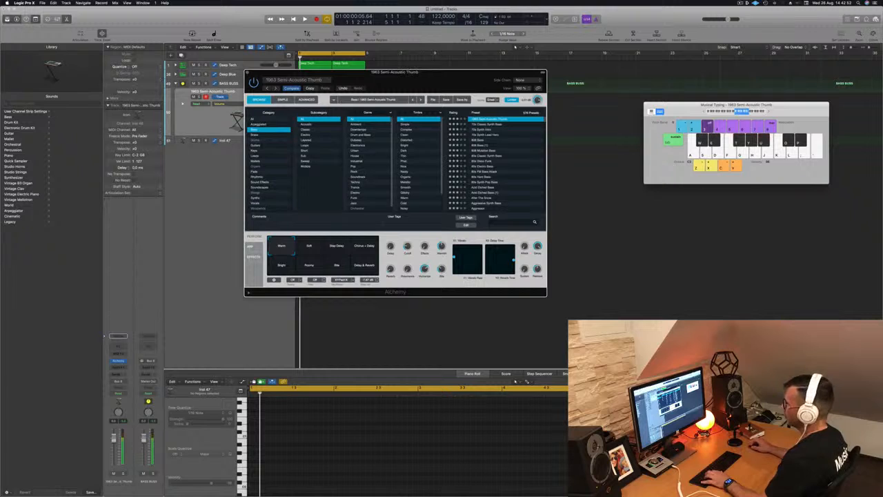
pyautogui.click(224, 140)
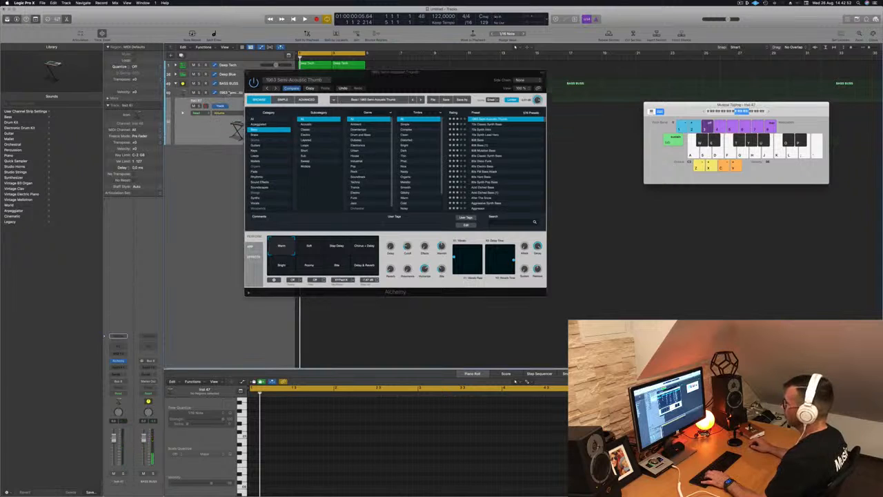
pyautogui.click(229, 92)
pyautogui.click(480, 130)
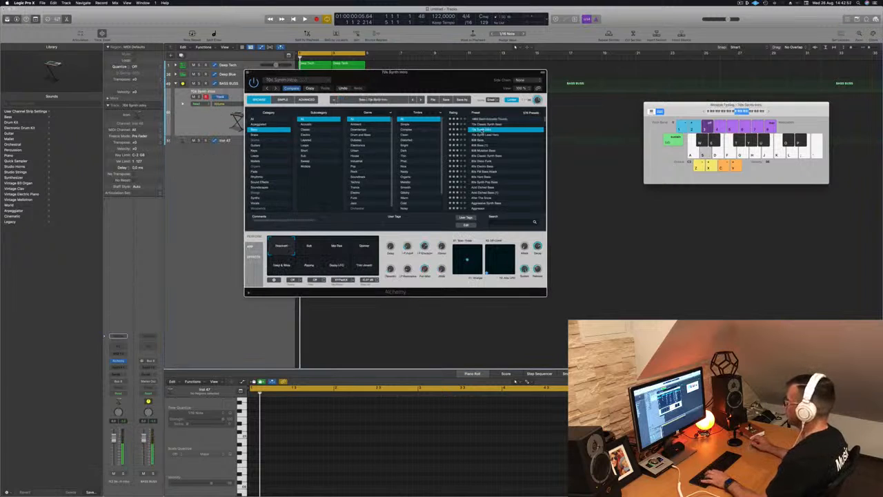
pyautogui.moveTo(433, 81); pyautogui.dragTo(498, 146)
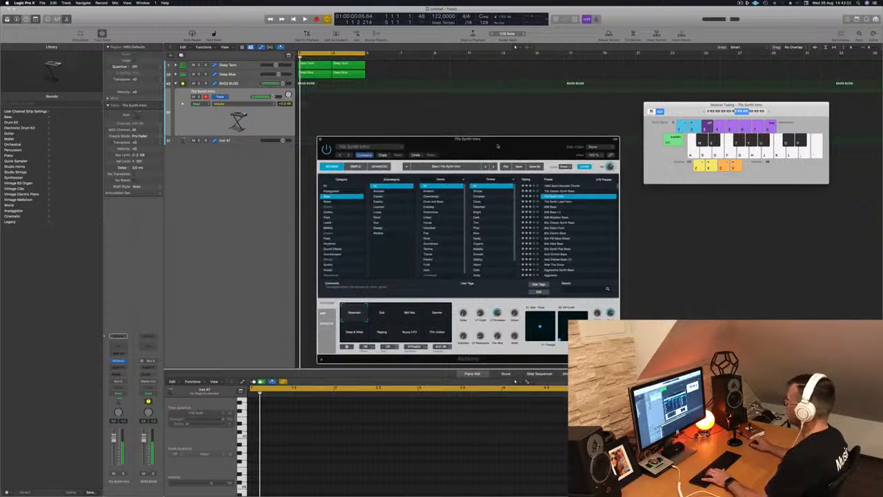
pyautogui.press('h')
pyautogui.press('f')
pyautogui.press('d')
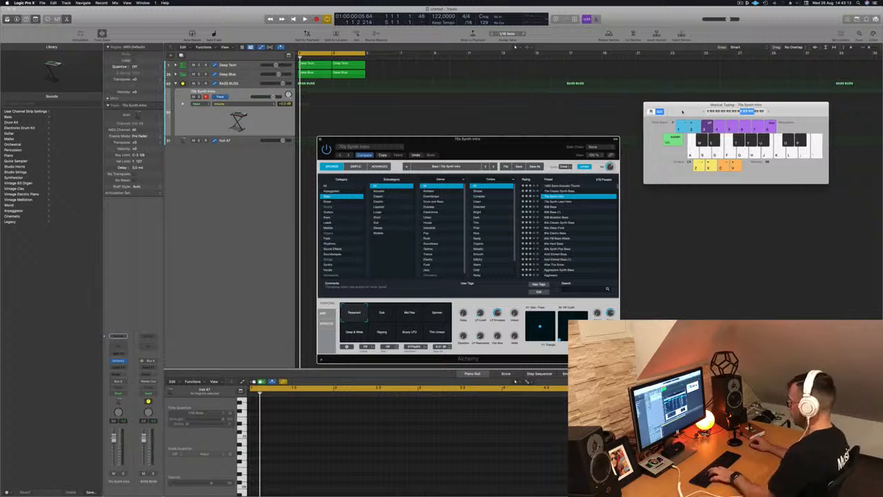
pyautogui.press('super+k')
pyautogui.press('d')
pyautogui.press('d')
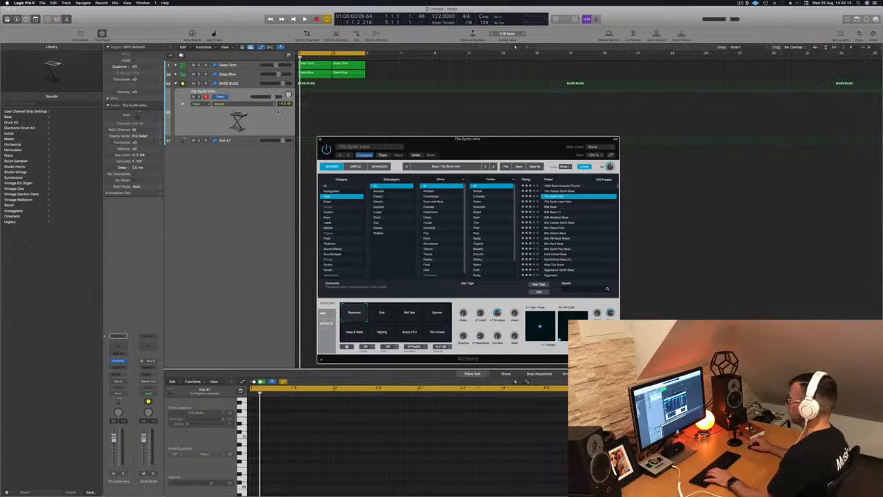
# - Select the Deep Blue drum region, start playback of the beat and open the Mixer
pyautogui.click(321, 73)
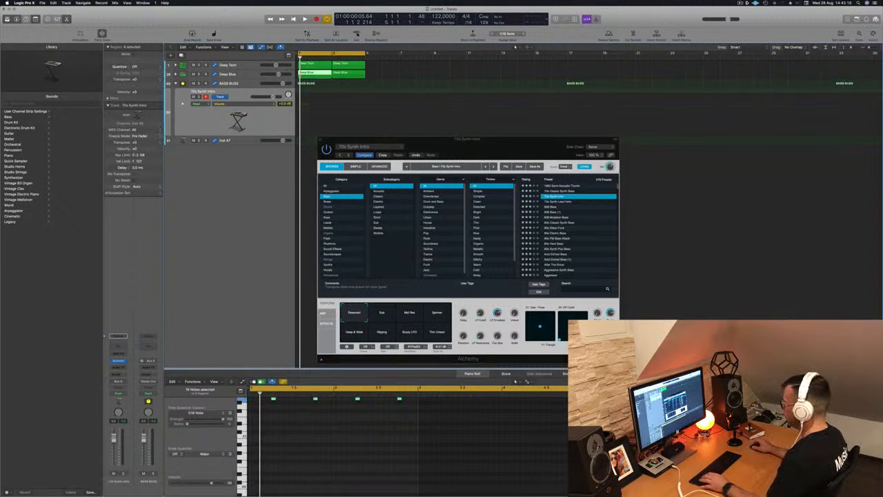
pyautogui.press('space')
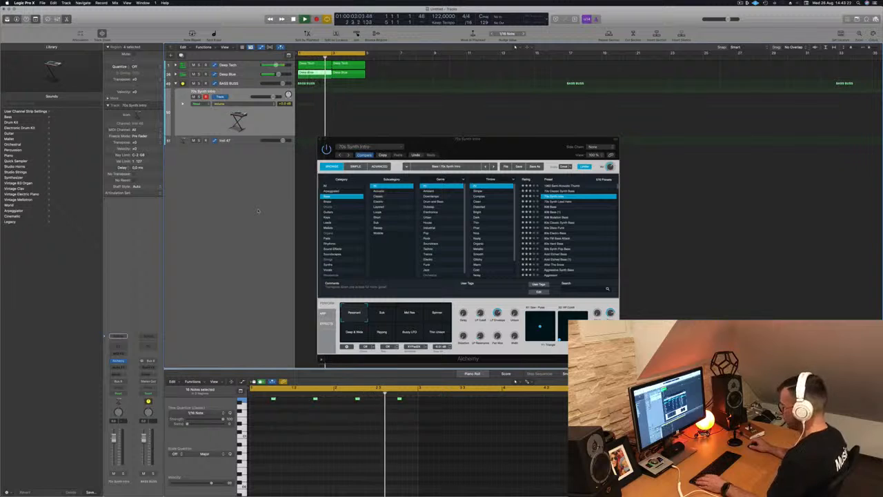
pyautogui.press('x')
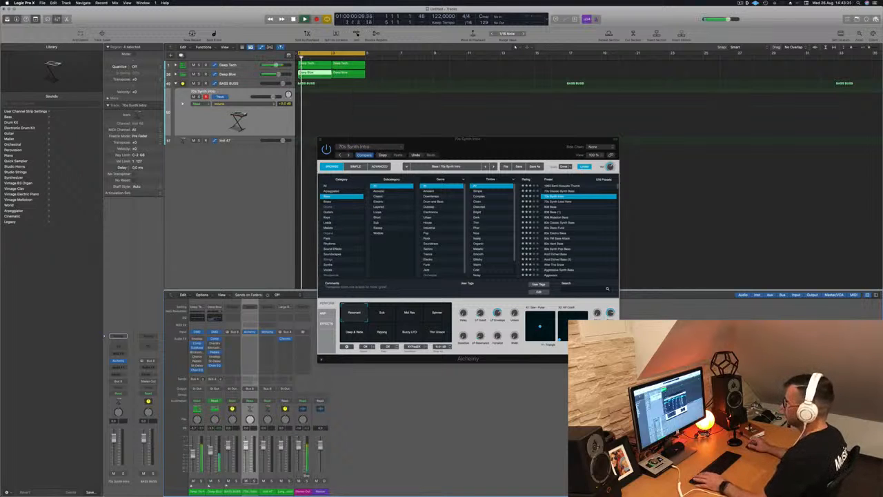
pyautogui.moveTo(493, 150); pyautogui.dragTo(504, 141)
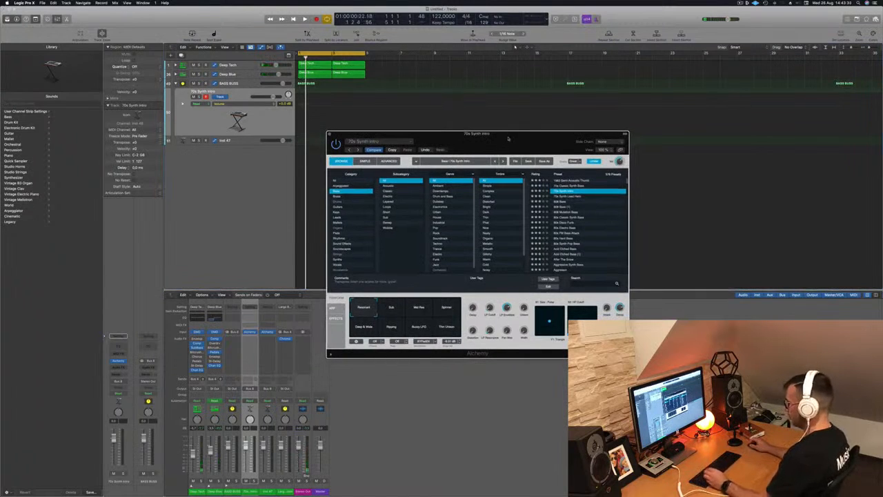
# - Audition the synth preset with Musical Typing notes while the beat plays
pyautogui.press('super+k')
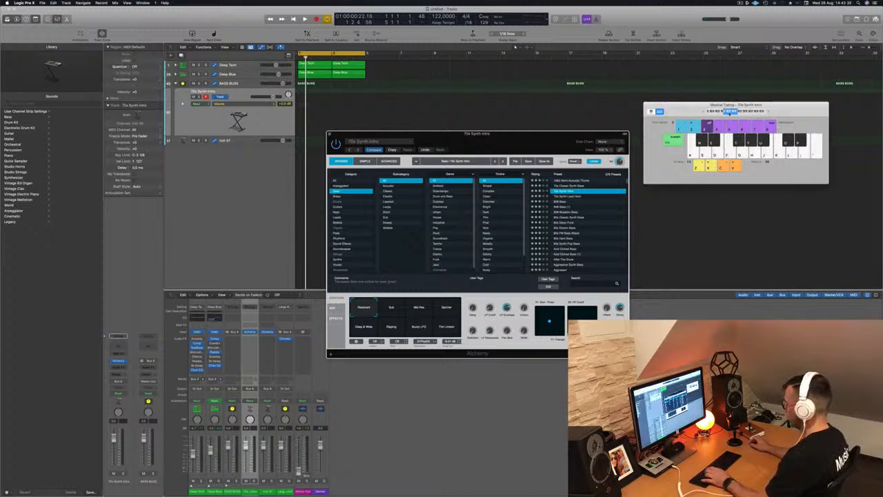
pyautogui.press('h')
pyautogui.press('f')
pyautogui.press('s')
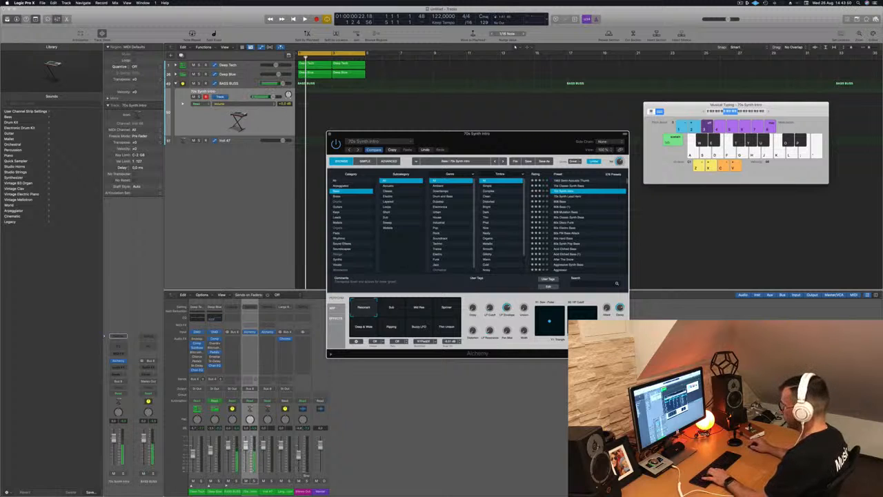
pyautogui.click(298, 447)
pyautogui.press('space')
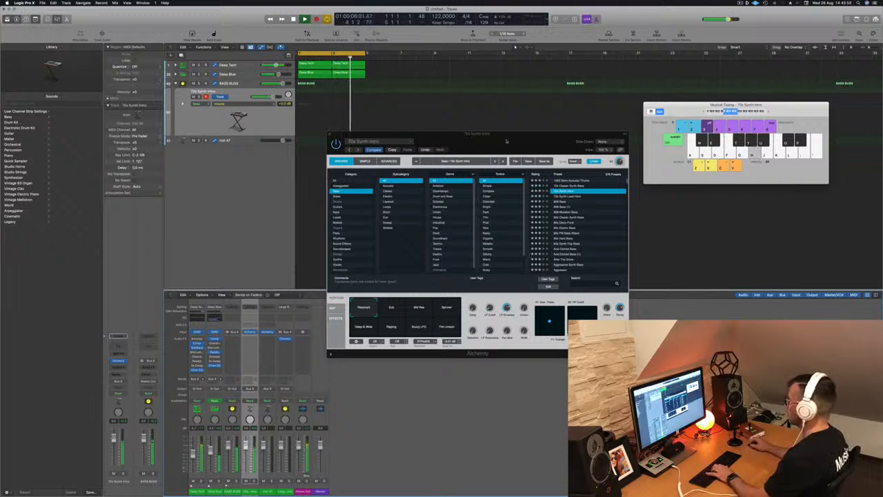
pyautogui.moveTo(506, 142); pyautogui.dragTo(558, 141)
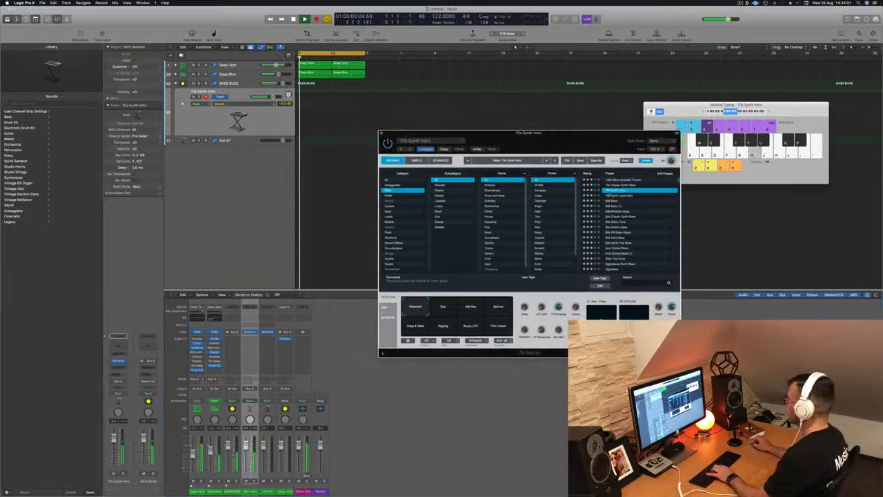
# - Switch the preset to 70s Classic Synth Bass and record a short bass line with Musical Typing
pyautogui.press('Down')
pyautogui.press('Up')
pyautogui.press('Up')
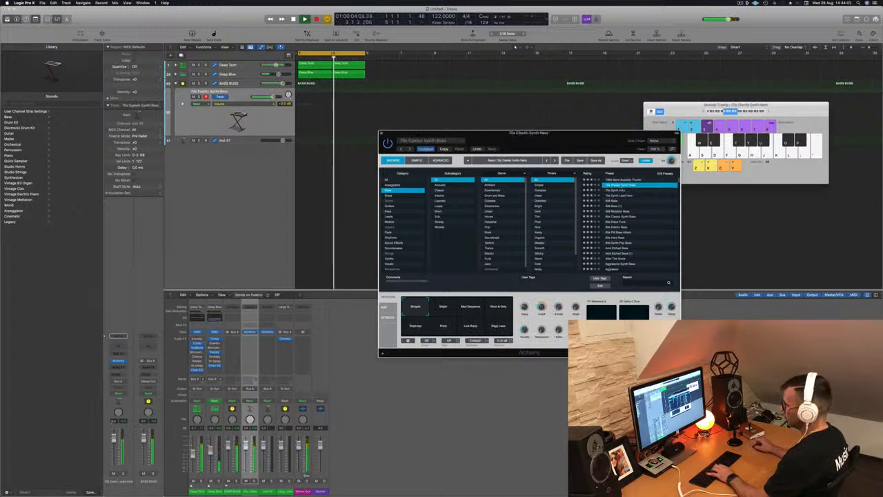
pyautogui.press('h')
pyautogui.moveTo(114, 453); pyautogui.dragTo(114, 454)
pyautogui.press('j')
pyautogui.press('k')
pyautogui.press('k')
pyautogui.press('l')
pyautogui.press('l')
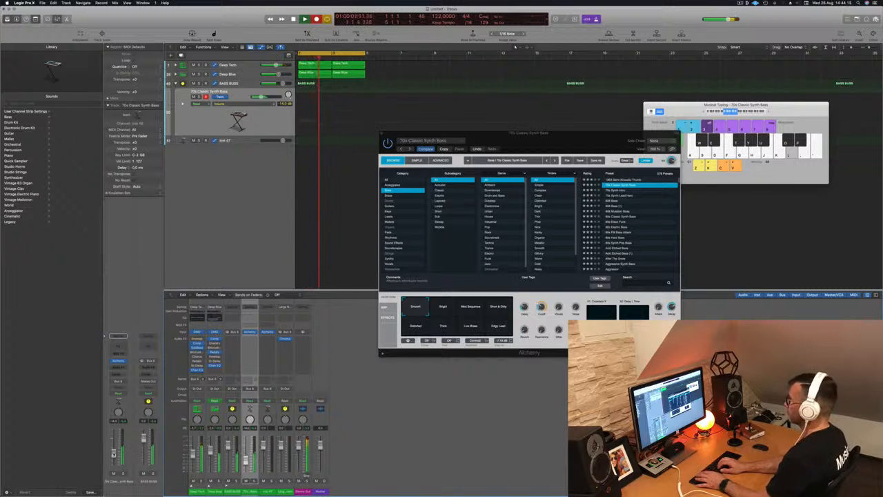
pyautogui.press("'")
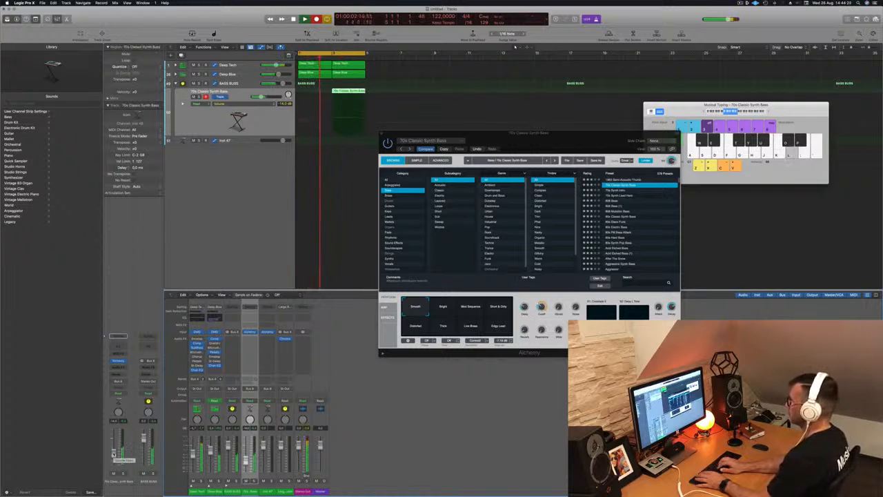
pyautogui.press(';')
pyautogui.press("'")
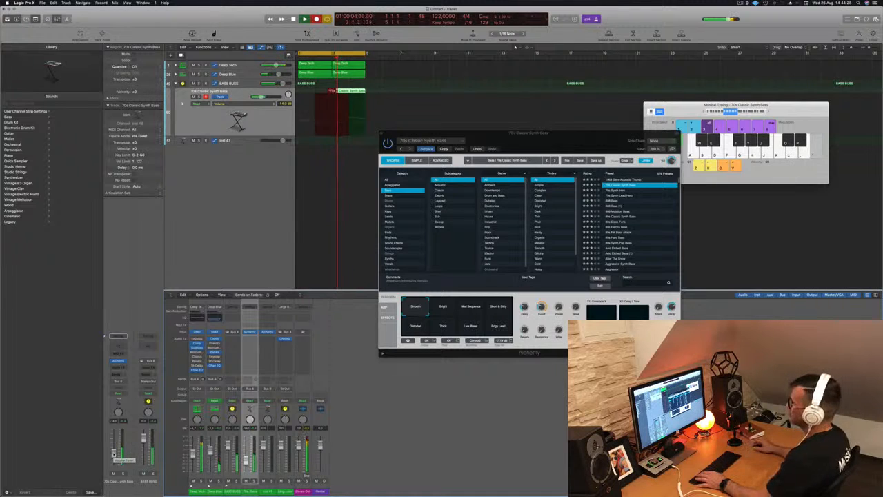
pyautogui.press('space')
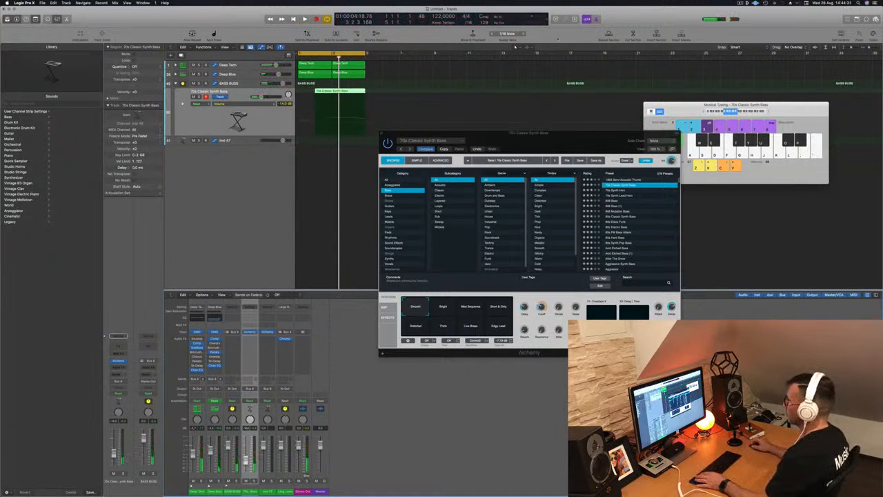
# - Open the recorded bass region in the Piano Roll and play it back
pyautogui.doubleClick(347, 93)
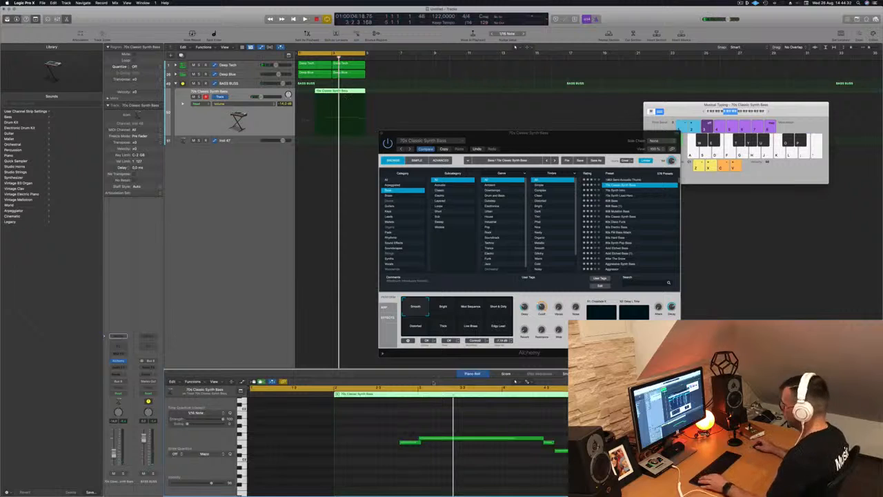
pyautogui.hscroll(-2, 408, 426)
pyautogui.press('Return')
pyautogui.press('space')
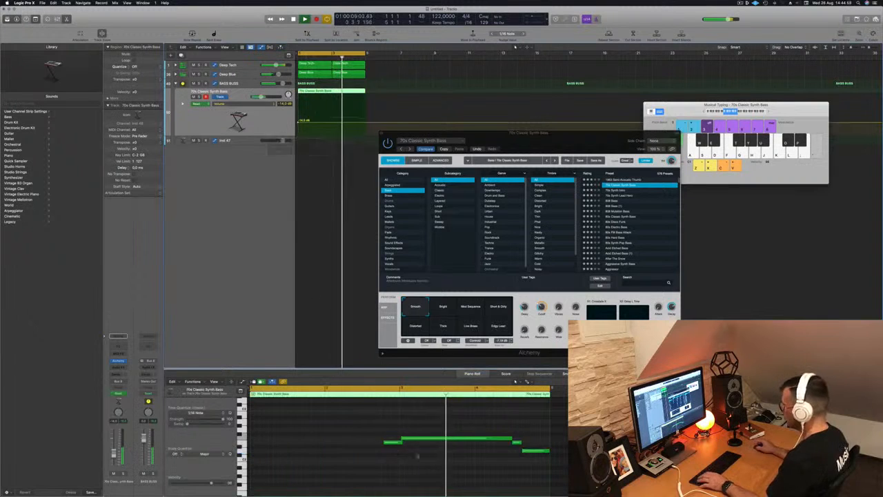
pyautogui.click(534, 451)
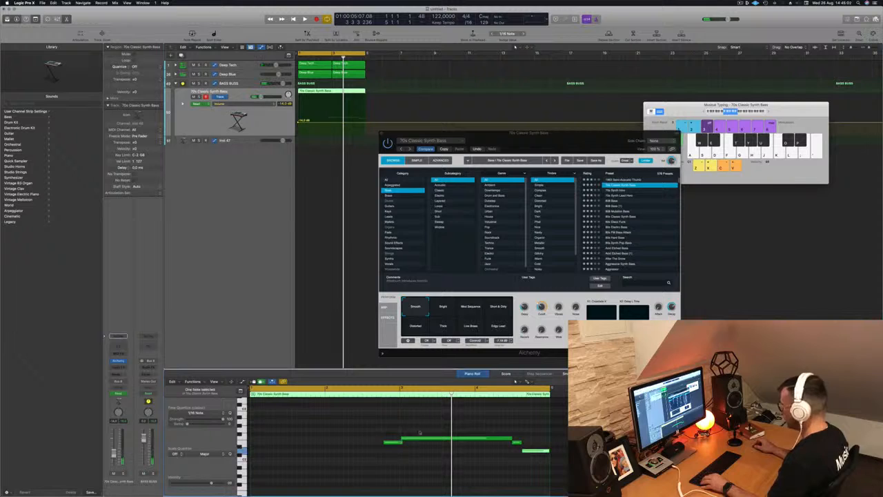
# - Move and lengthen the bass notes in the Piano Roll into long sustained notes across the region
pyautogui.moveTo(416, 429); pyautogui.dragTo(557, 459)
pyautogui.moveTo(446, 439); pyautogui.dragTo(297, 439)
pyautogui.press('space')
pyautogui.moveTo(394, 442); pyautogui.dragTo(539, 445)
pyautogui.moveTo(398, 451); pyautogui.dragTo(530, 455)
pyautogui.press('space')
pyautogui.press('space')
pyautogui.click(433, 438)
pyautogui.press('super+a')
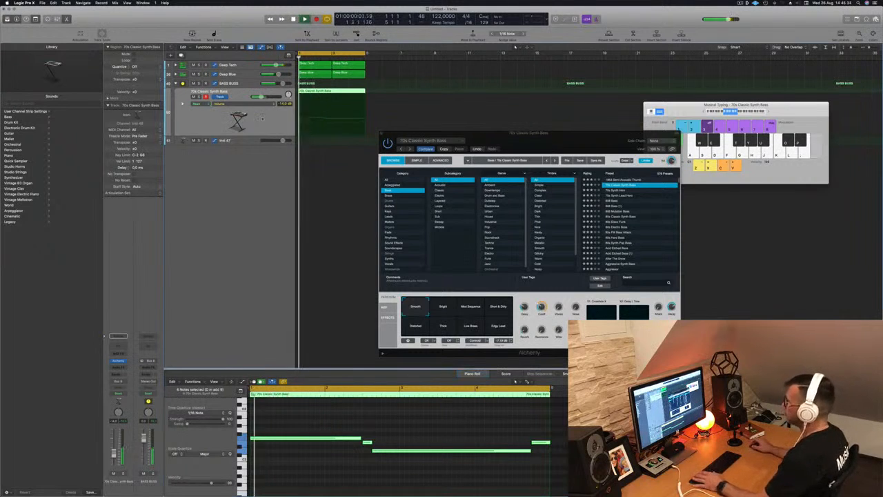
# - Insert a Compressor plug-in on the BASS BUSS track's channel strip
pyautogui.click(246, 83)
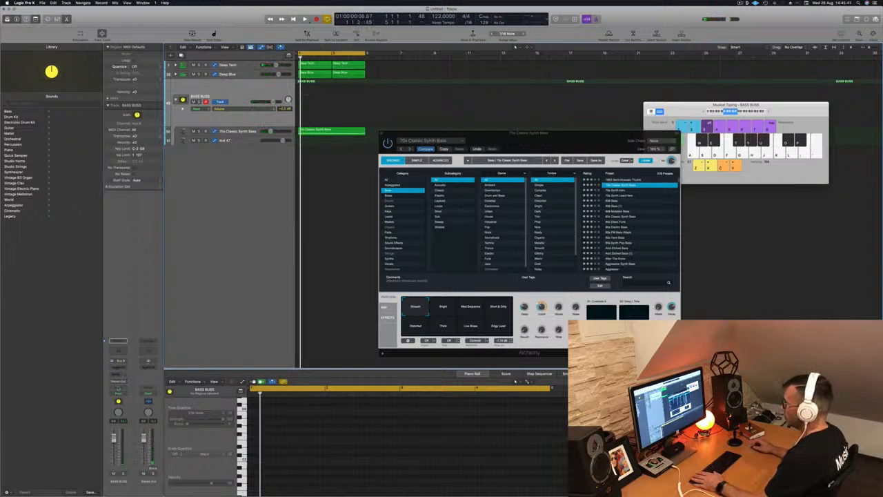
pyautogui.click(115, 367)
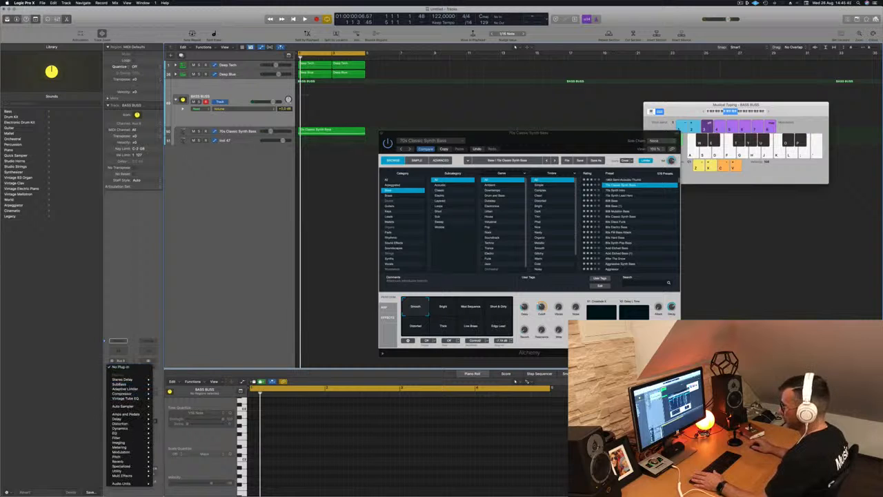
pyautogui.click(118, 376)
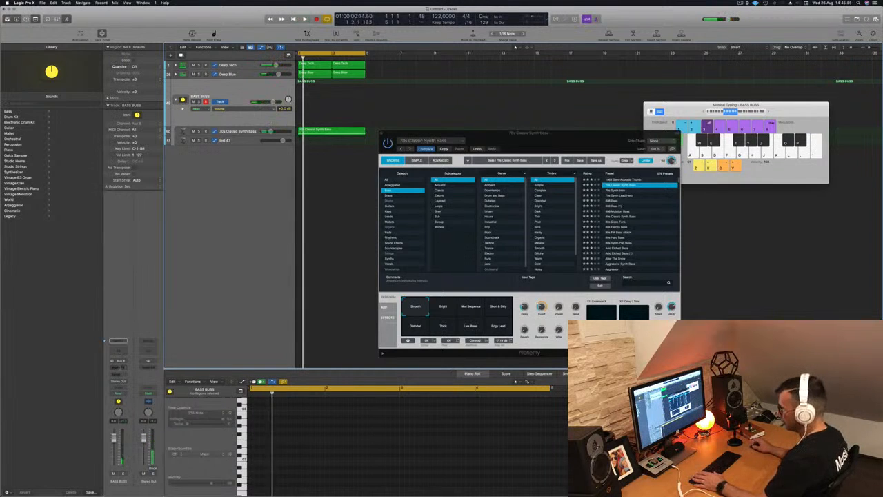
pyautogui.click(121, 367)
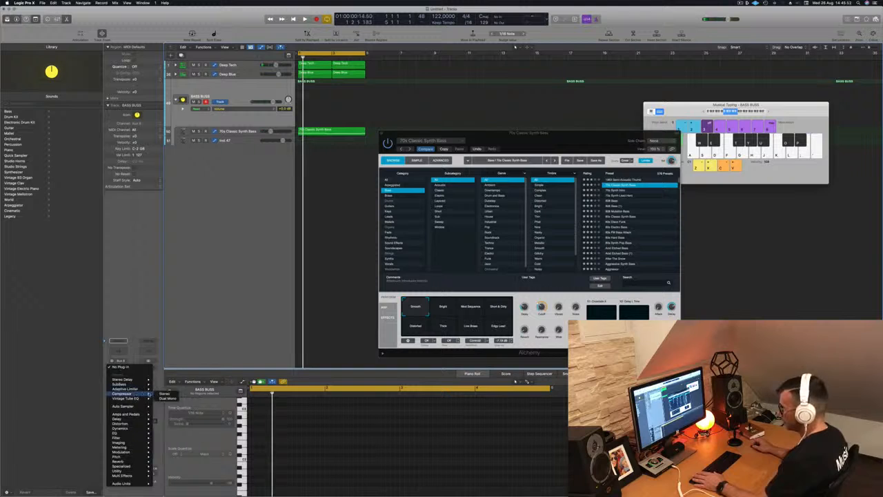
pyautogui.click(166, 393)
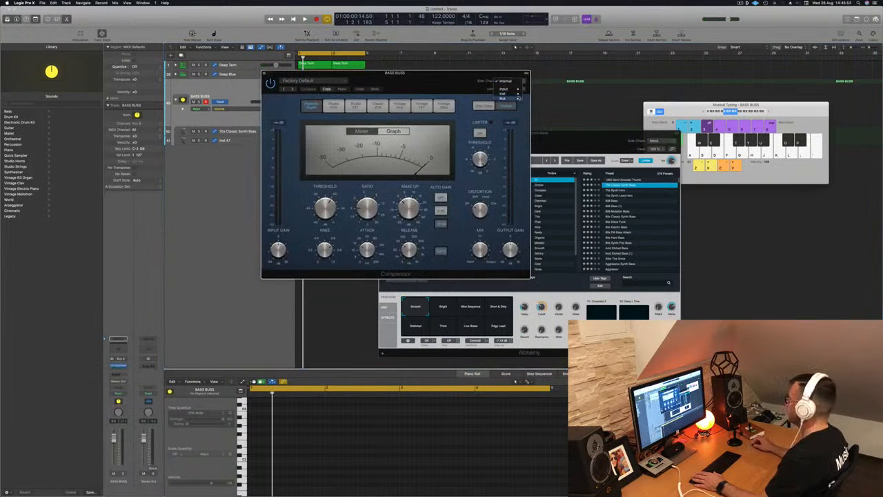
# - Set the compressor's side chain to the Kick 1 - Deep Tech track and play the beat to hear the ducking
pyautogui.moveTo(514, 94)
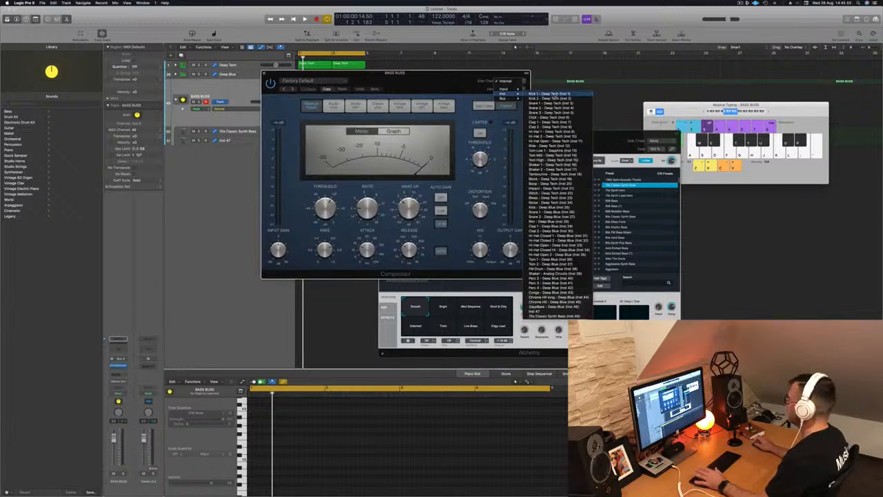
pyautogui.click(544, 94)
pyautogui.moveTo(440, 80); pyautogui.dragTo(662, 95)
pyautogui.press('space')
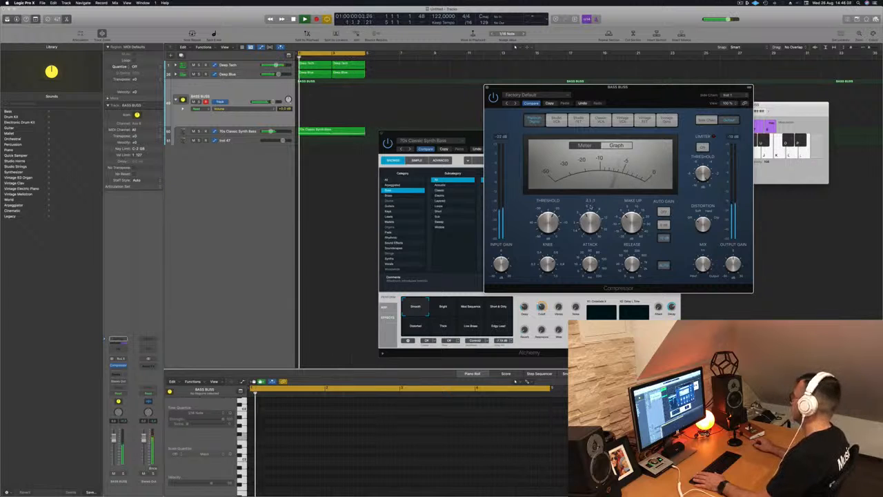
pyautogui.moveTo(653, 91); pyautogui.dragTo(591, 128)
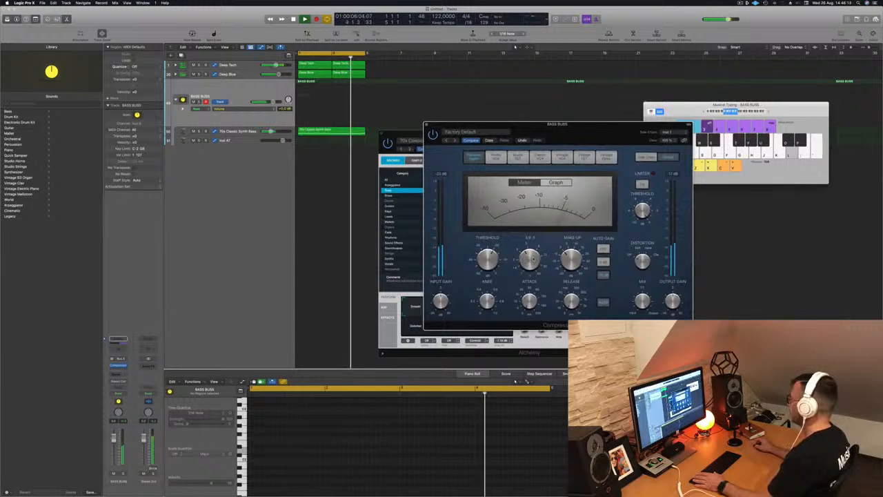
pyautogui.moveTo(591, 129); pyautogui.dragTo(624, 122)
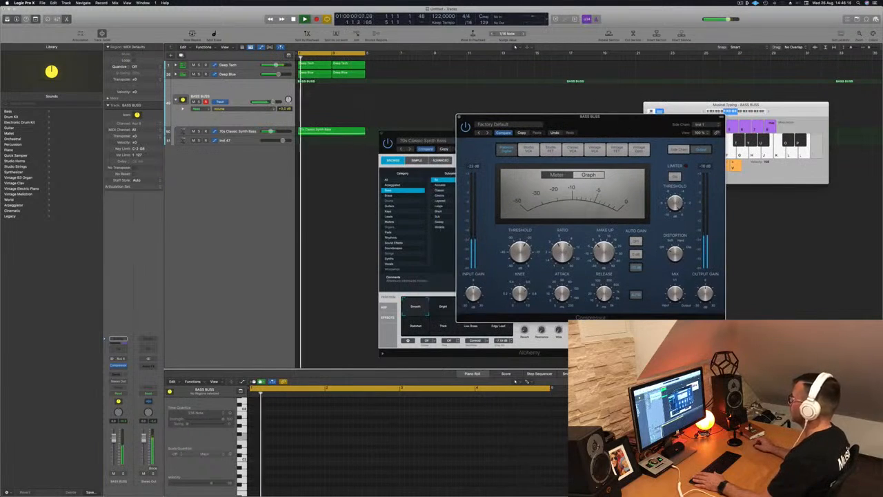
# - Reopen the 70s Classic Synth Bass Alchemy instrument and audition the Distorted, Live Bass and Edgy Lead transform pads during playback
pyautogui.click(236, 131)
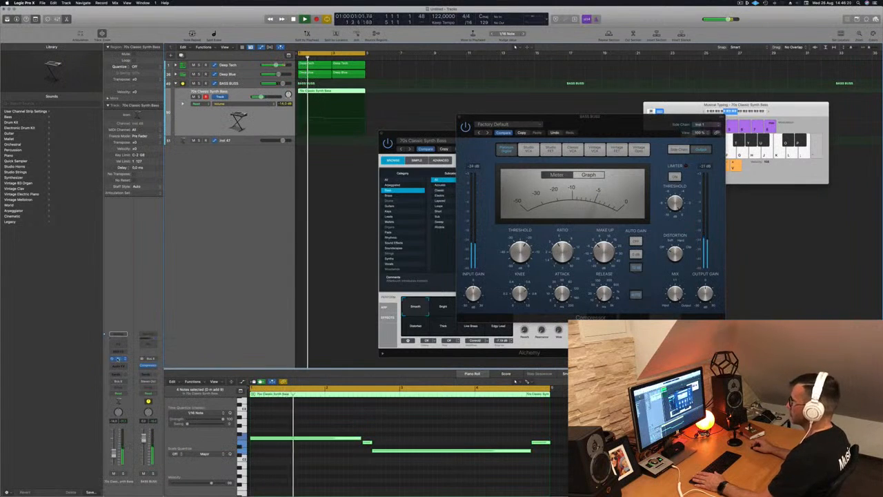
pyautogui.press('super+w')
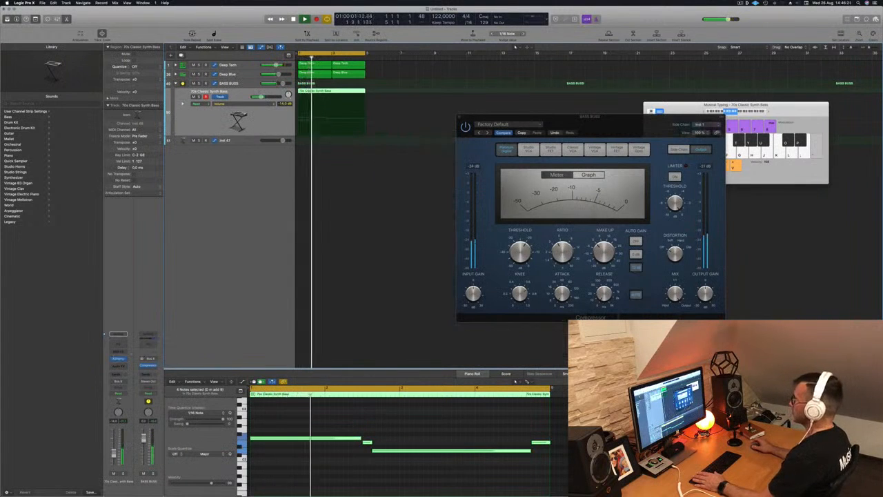
pyautogui.click(118, 359)
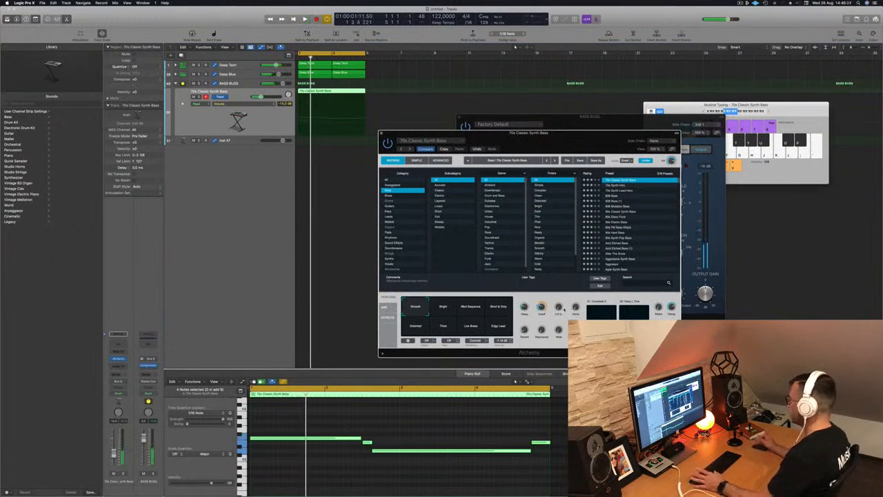
pyautogui.press('space')
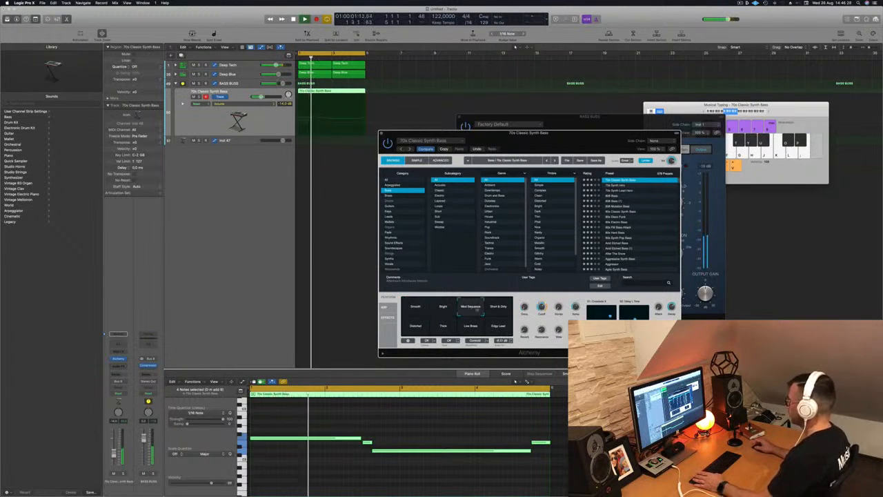
pyautogui.click(415, 325)
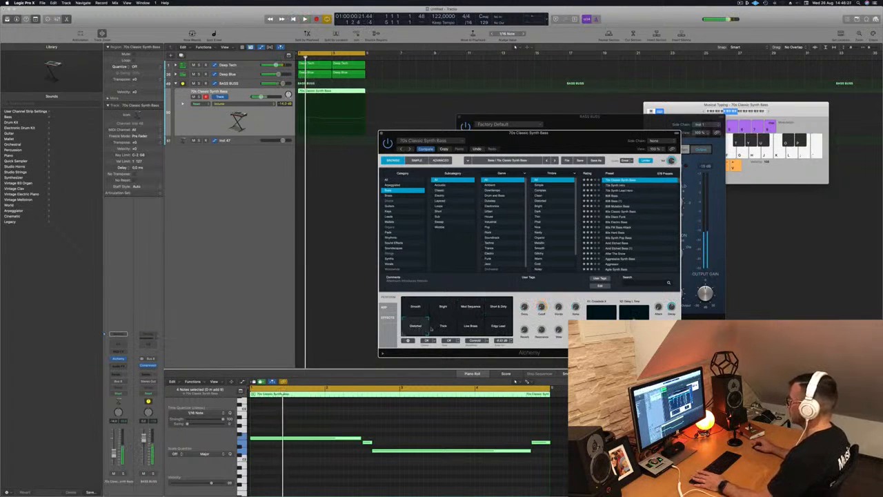
pyautogui.click(471, 326)
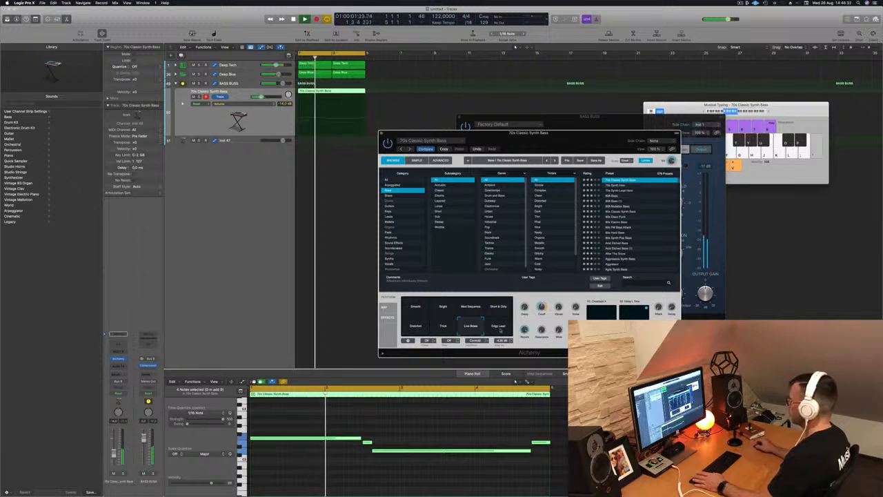
pyautogui.click(500, 329)
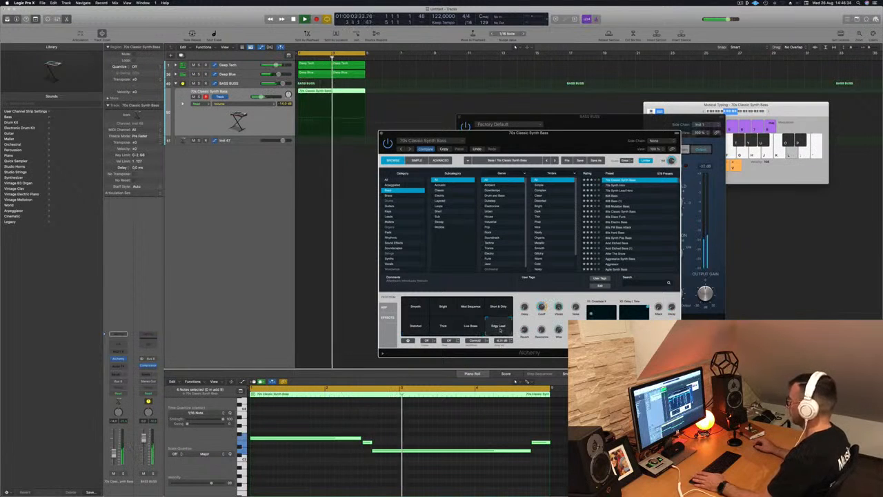
pyautogui.press('space')
pyautogui.press('space')
# - Select the Smooth transform pad, raise one of its performance knobs slightly, and close the Alchemy window
pyautogui.click(416, 307)
pyautogui.press('space')
pyautogui.press('space')
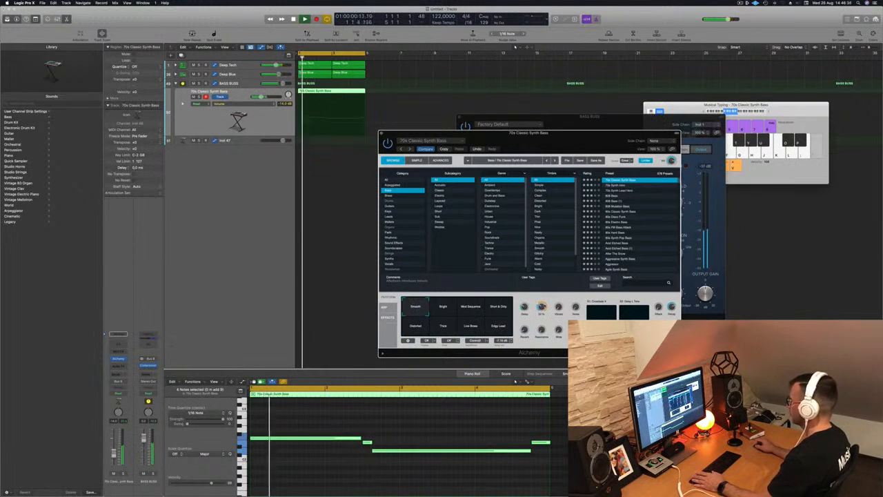
pyautogui.press('space')
pyautogui.press('space')
pyautogui.moveTo(575, 307); pyautogui.dragTo(578, 290)
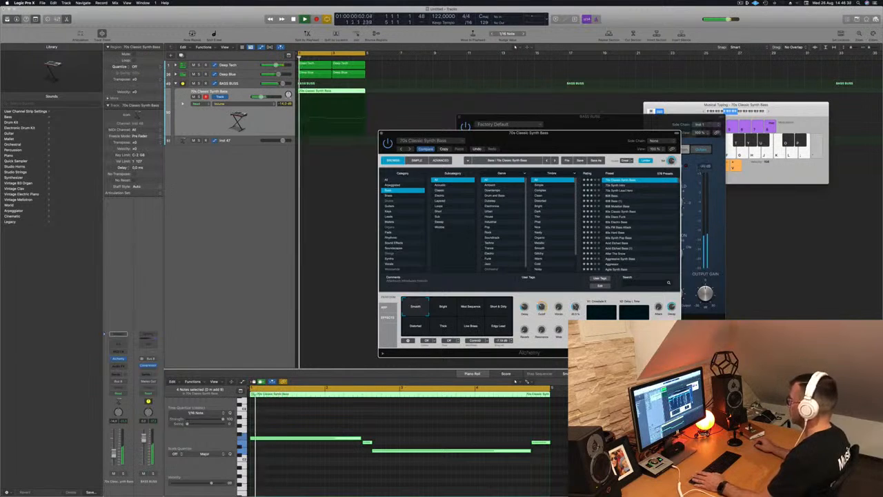
pyautogui.press('space')
pyautogui.press('space')
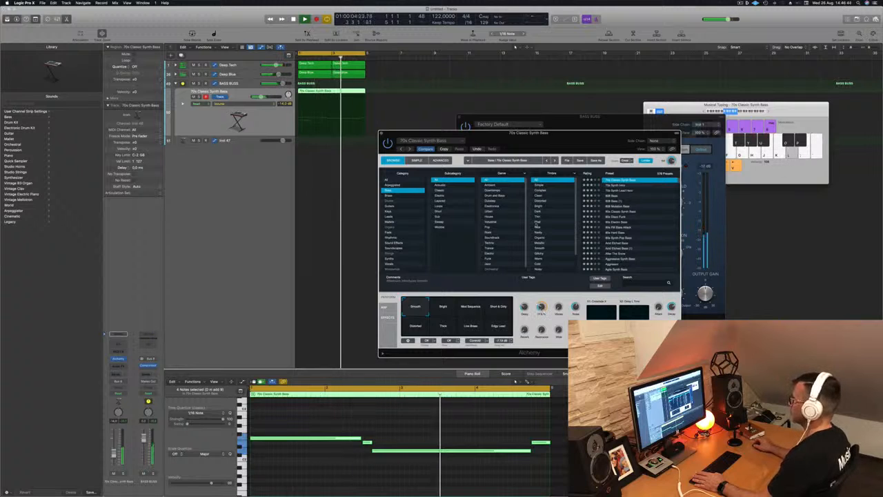
pyautogui.click(381, 133)
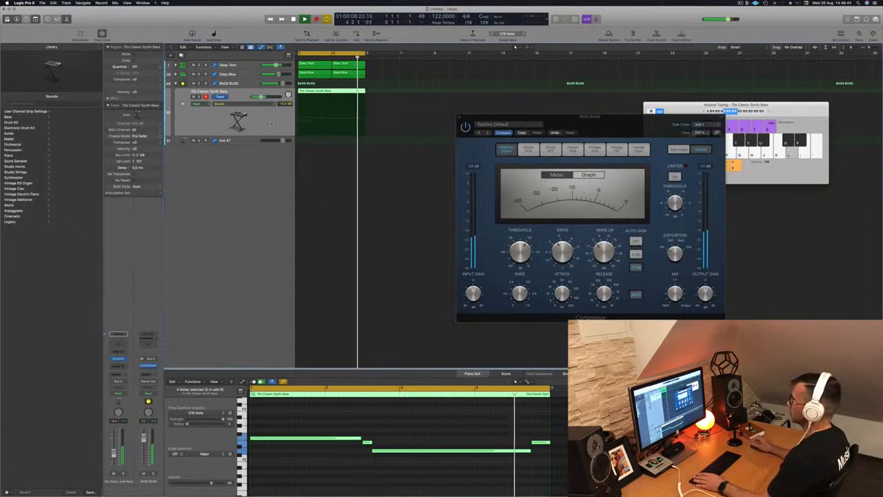
# - Copy the synth bass region down onto the Inst 47 track
pyautogui.click(228, 144)
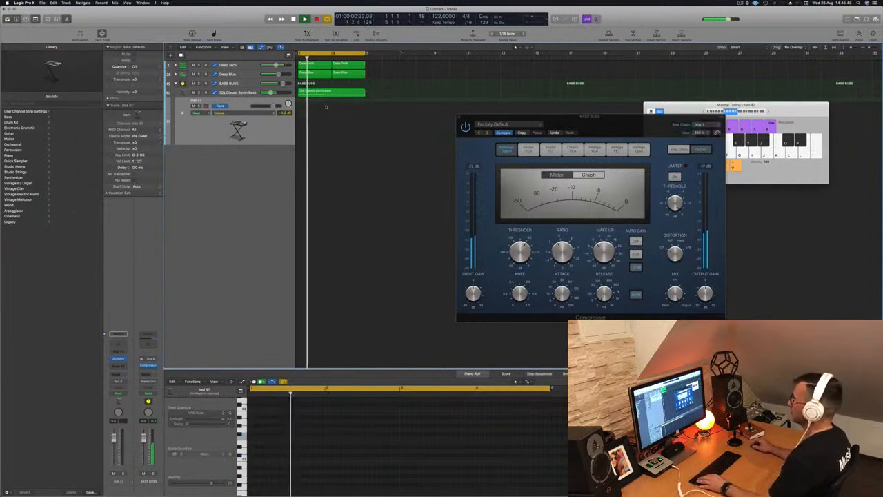
pyautogui.click(338, 92)
pyautogui.keyDown('alt'); pyautogui.moveTo(329, 95); pyautogui.dragTo(328, 110); pyautogui.keyUp('alt')
# - Replace the copied region's first long note with a run of short repeated notes and play it back
pyautogui.click(337, 439)
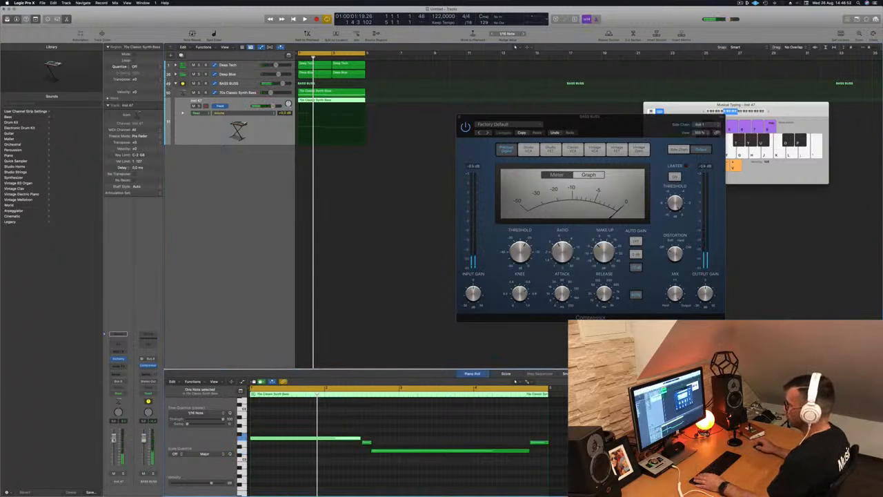
pyautogui.press('space')
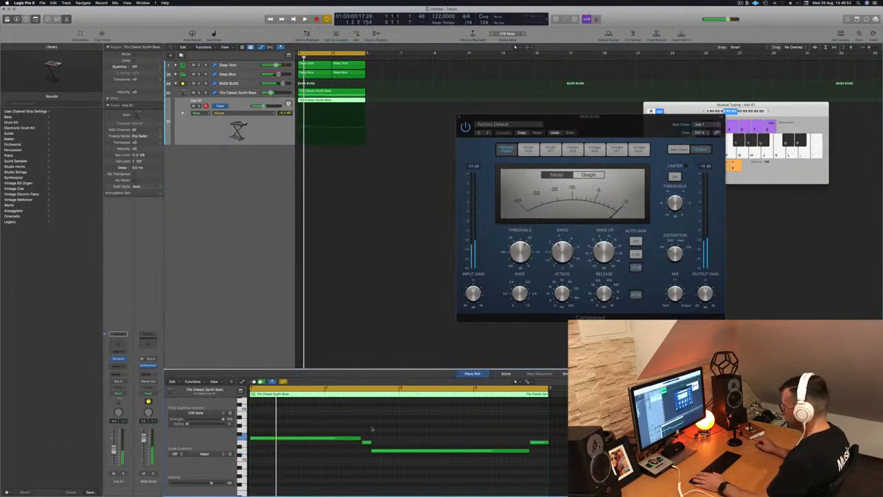
pyautogui.moveTo(358, 437); pyautogui.dragTo(314, 442)
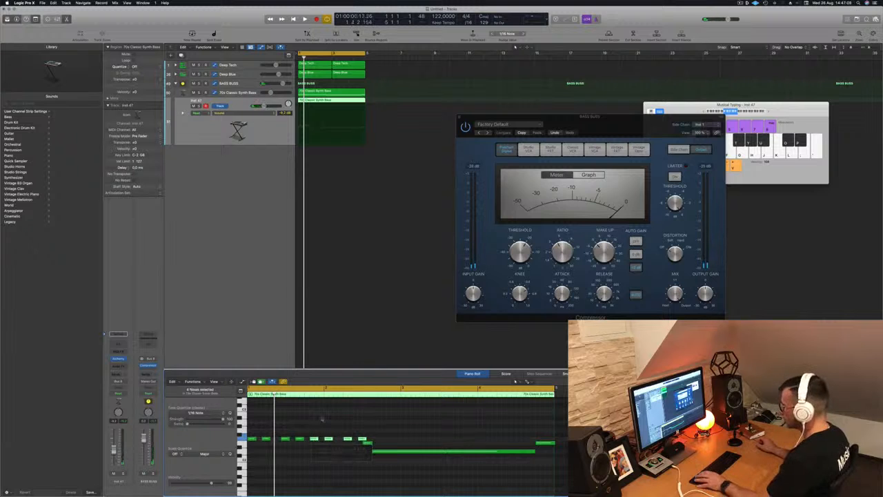
pyautogui.press('space')
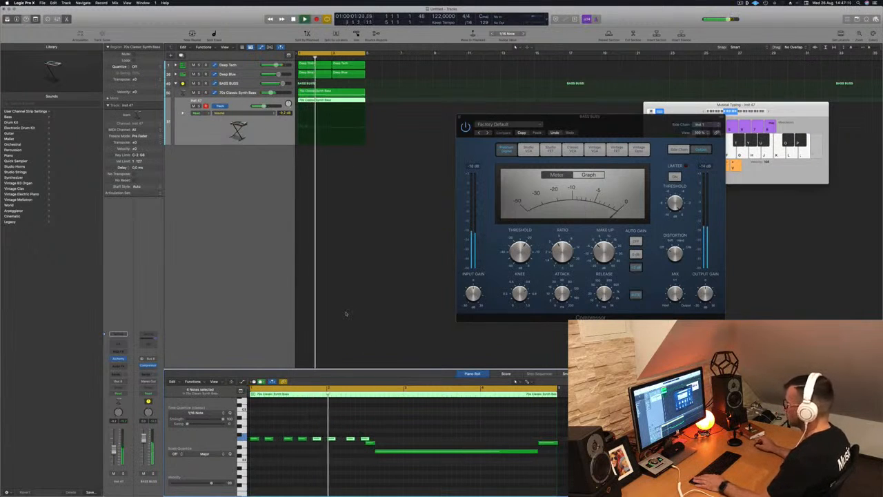
# - Shift the last short note of the run slightly later during playback
pyautogui.press('space')
pyautogui.click(359, 428)
pyautogui.press('space')
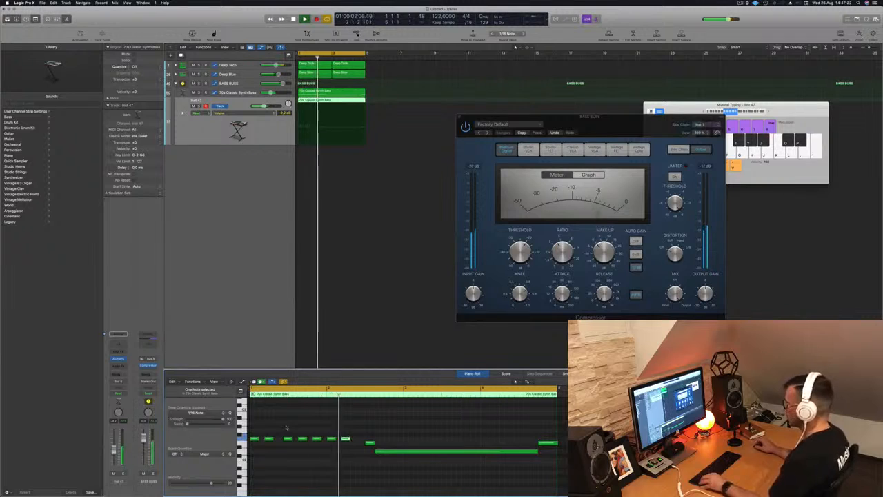
pyautogui.moveTo(351, 444); pyautogui.dragTo(362, 445)
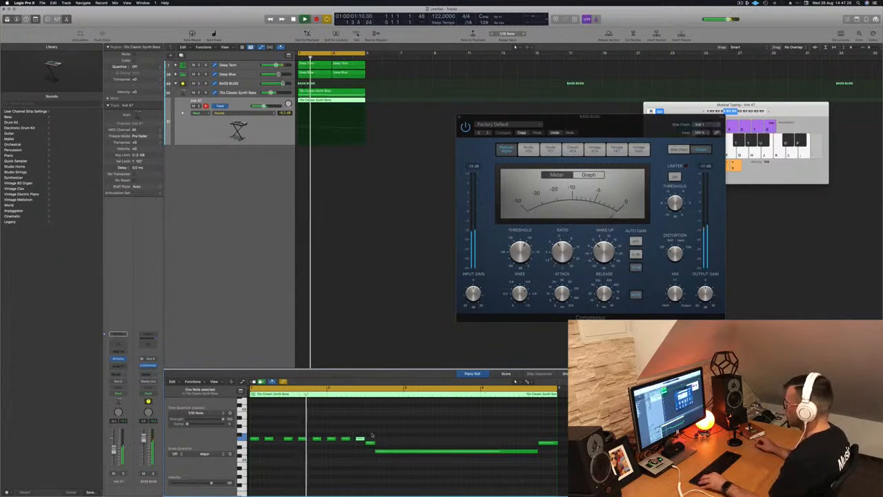
# - Open the Inst 47 Alchemy instrument and load the Bright Punchy Synth preset
pyautogui.scroll(-3, 362, 327)
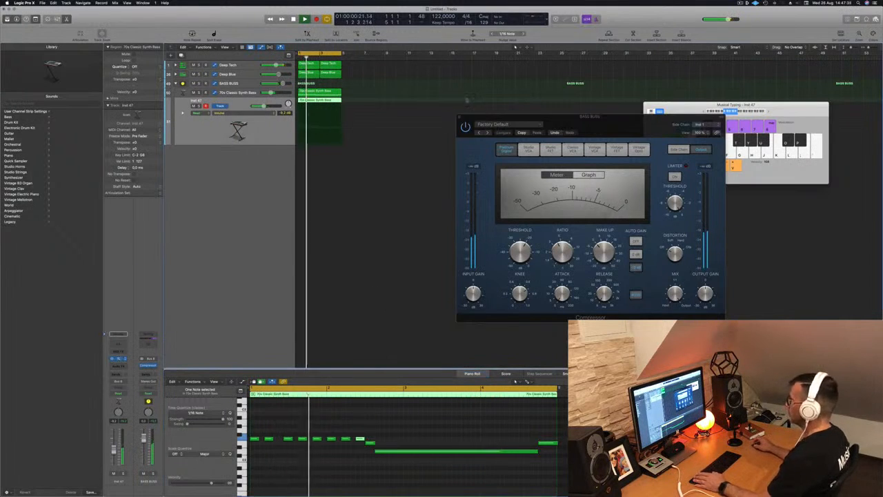
pyautogui.click(281, 136)
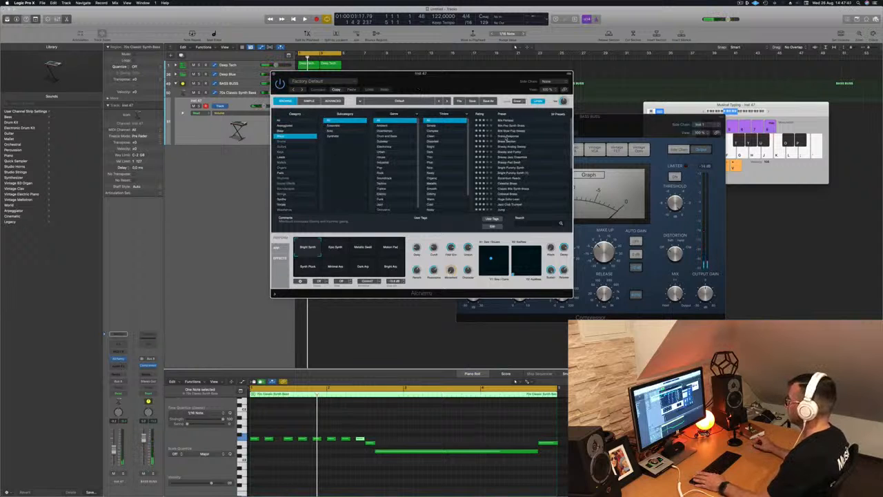
pyautogui.press('space')
pyautogui.moveTo(502, 73); pyautogui.dragTo(578, 98)
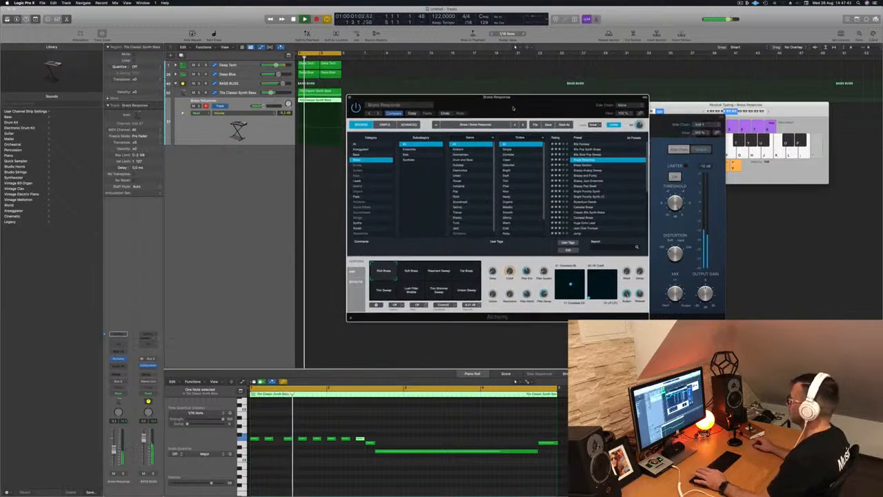
pyautogui.click(587, 191)
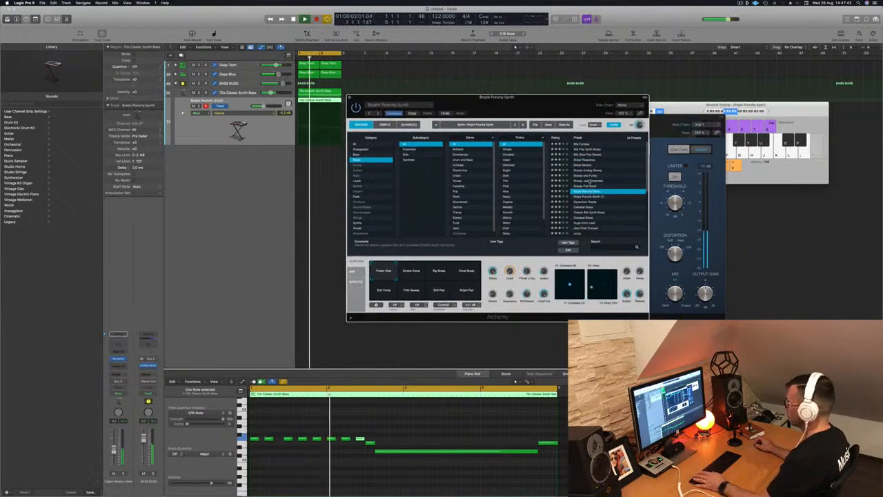
# - Select all notes in the region and transpose them an octave down and back up
pyautogui.click(415, 421)
pyautogui.press('super+a')
pyautogui.hotkey('alt', 'shift', 'Down')
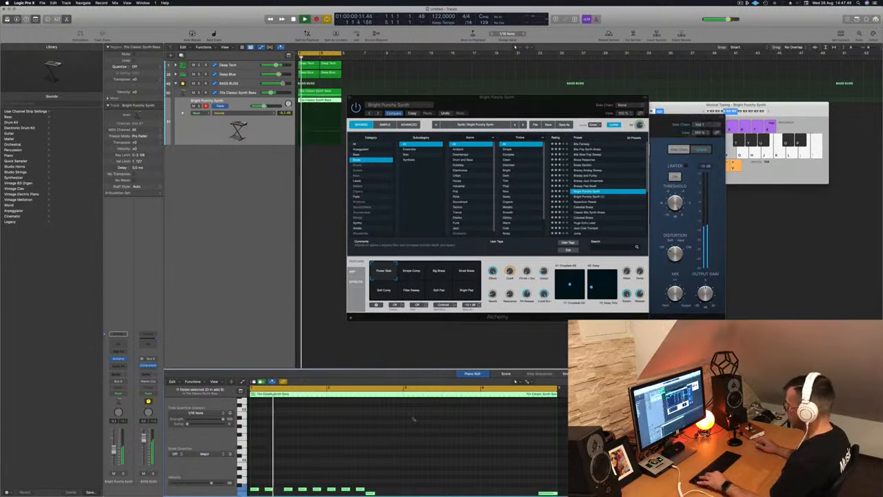
pyautogui.hotkey('alt', 'shift', 'Up')
# - Close the Bright Punchy Synth instrument window and reposition the compressor window
pyautogui.moveTo(383, 104); pyautogui.dragTo(481, 84)
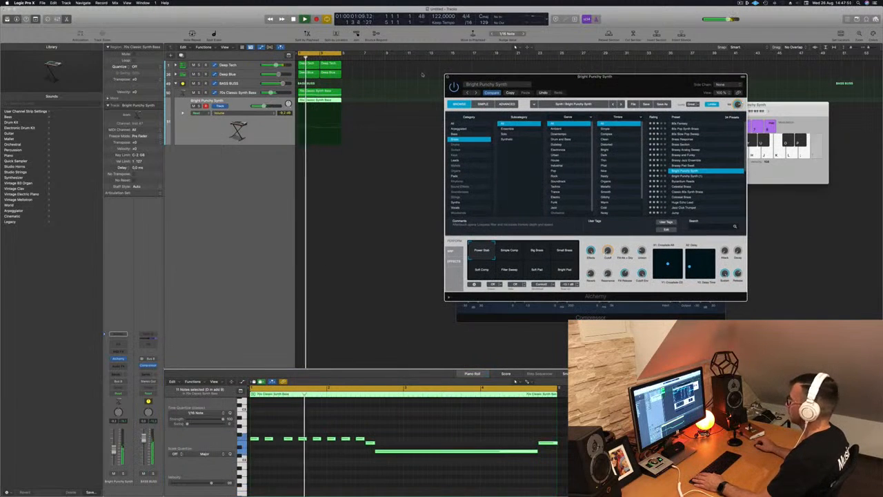
pyautogui.press('super+w')
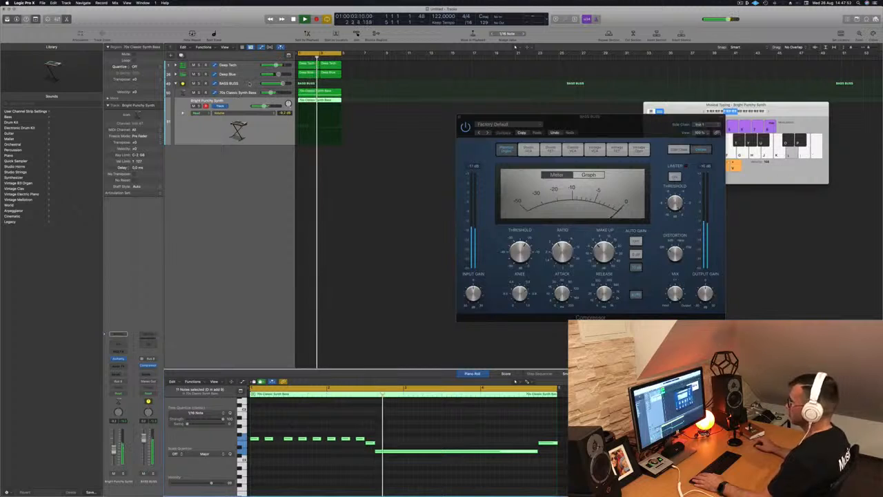
pyautogui.moveTo(549, 122); pyautogui.dragTo(634, 119)
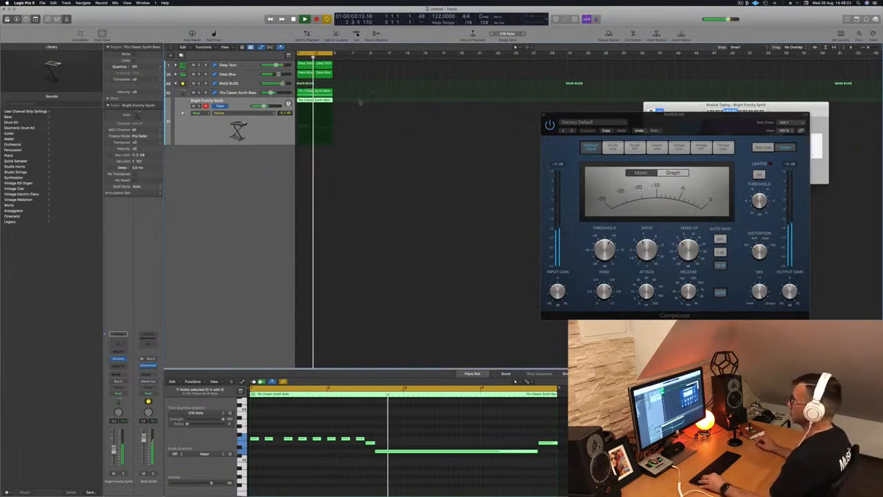
# - Repeat the regions through bar 17 and set the cycle range to cover bars 1 to 17
pyautogui.press('r')
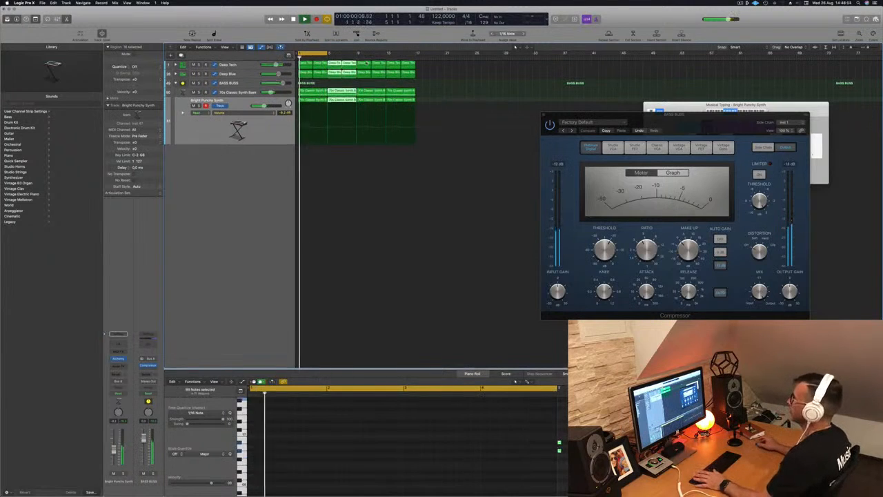
pyautogui.moveTo(326, 53); pyautogui.dragTo(416, 54)
pyautogui.click(266, 136)
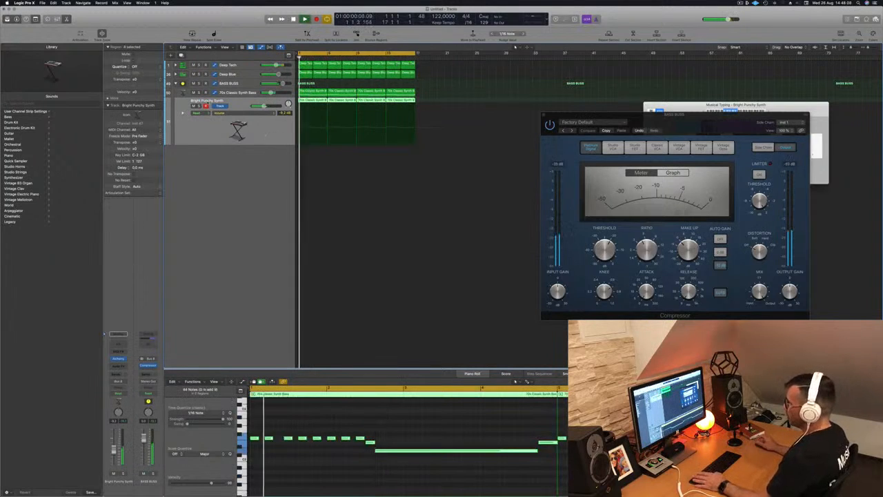
# - Audition the BASS BUSS stack with the bass and synth tracks soloed, then unsolo them
pyautogui.click(246, 81)
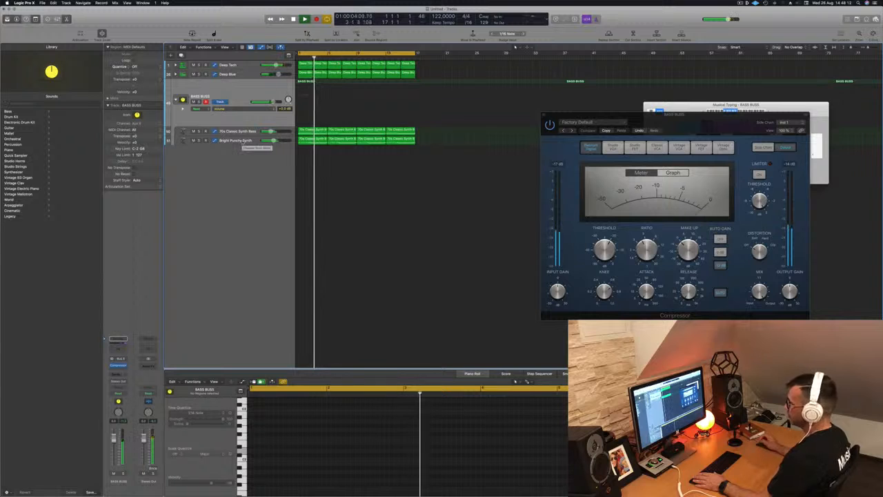
pyautogui.click(242, 141)
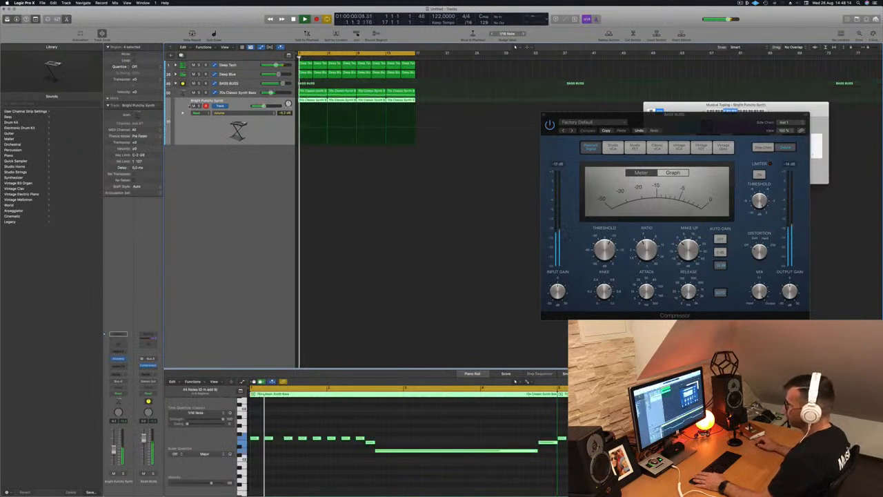
pyautogui.hotkey('ctrl', 's')
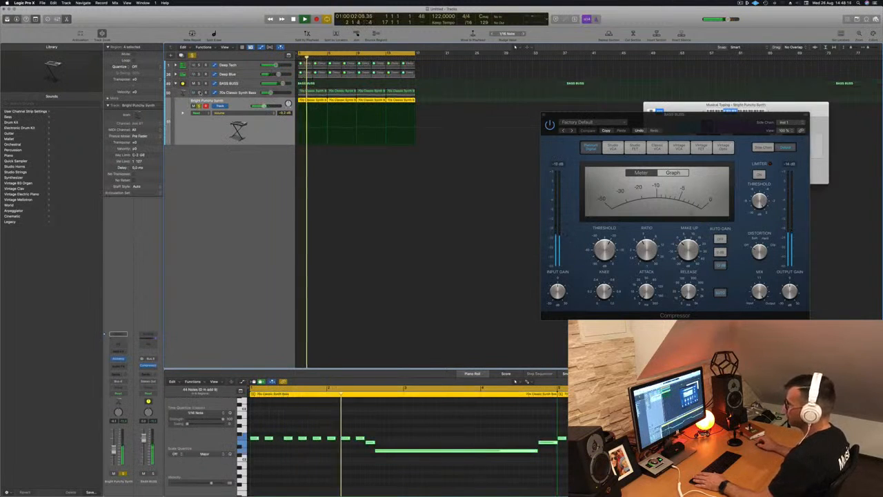
pyautogui.click(199, 93)
pyautogui.hotkey('ctrl', 's')
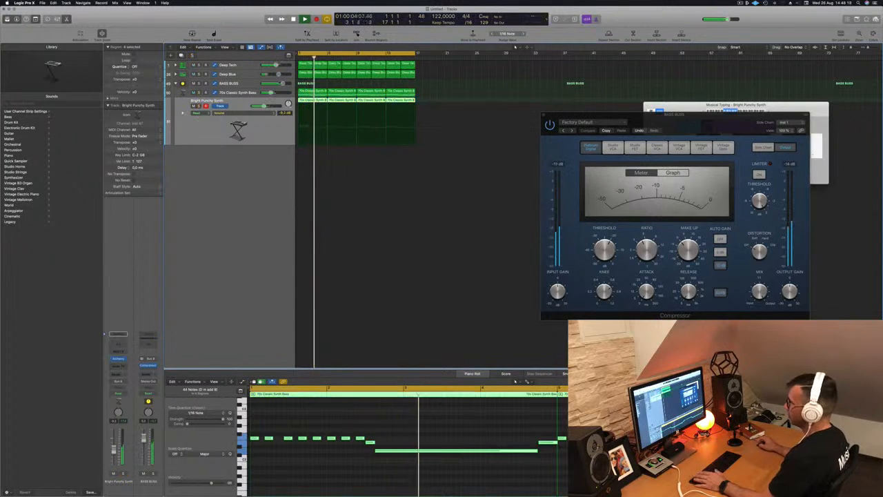
pyautogui.click(236, 86)
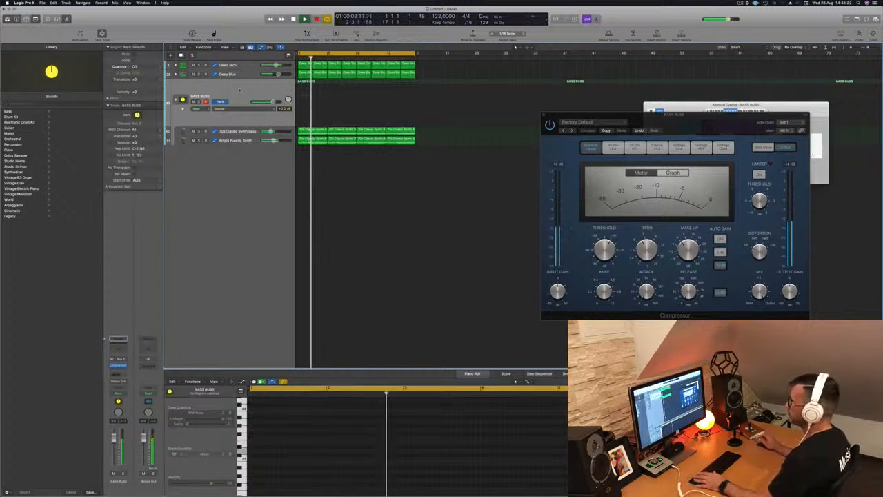
pyautogui.press('space')
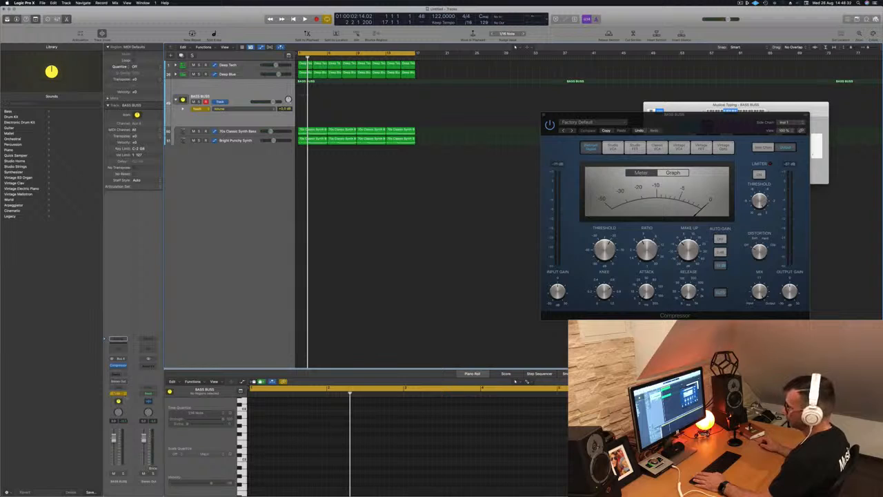
# - Switch the BASS BUSS automation mode to Touch and close the compressor window
pyautogui.click(113, 394)
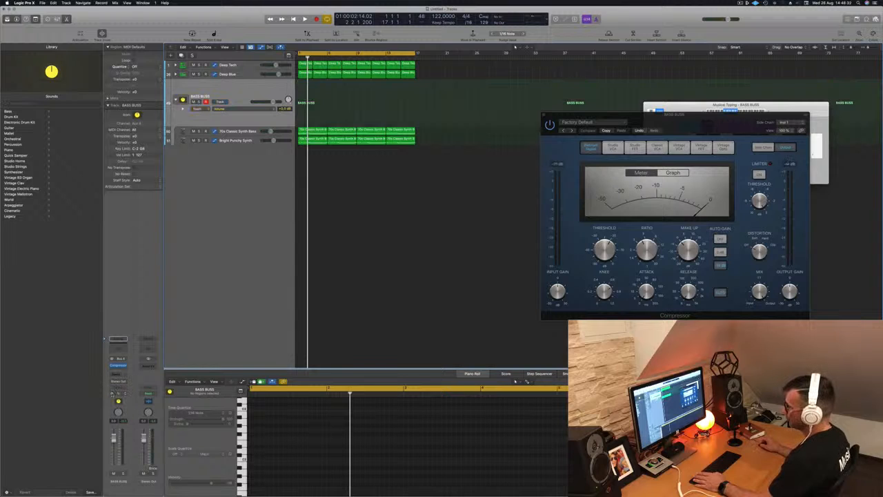
pyautogui.press('super+w')
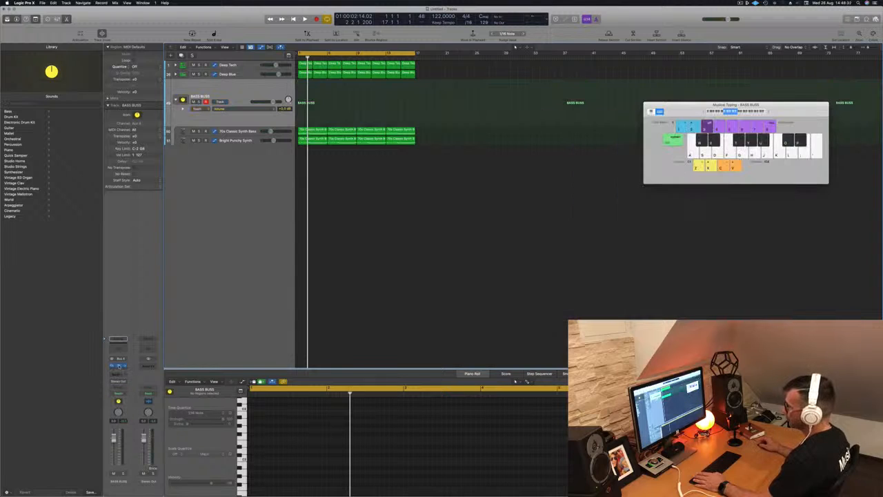
# - Insert a Channel EQ on the BASS BUSS, enable its low-pass band and move the EQ window aside
pyautogui.click(118, 339)
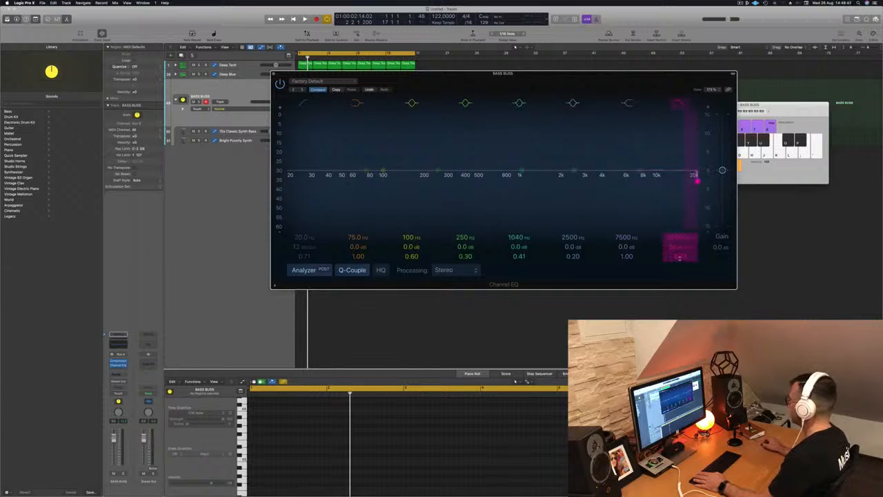
pyautogui.moveTo(696, 181)
pyautogui.mouseDown()
pyautogui.moveTo(633, 178)
pyautogui.moveTo(693, 181)
pyautogui.mouseUp()
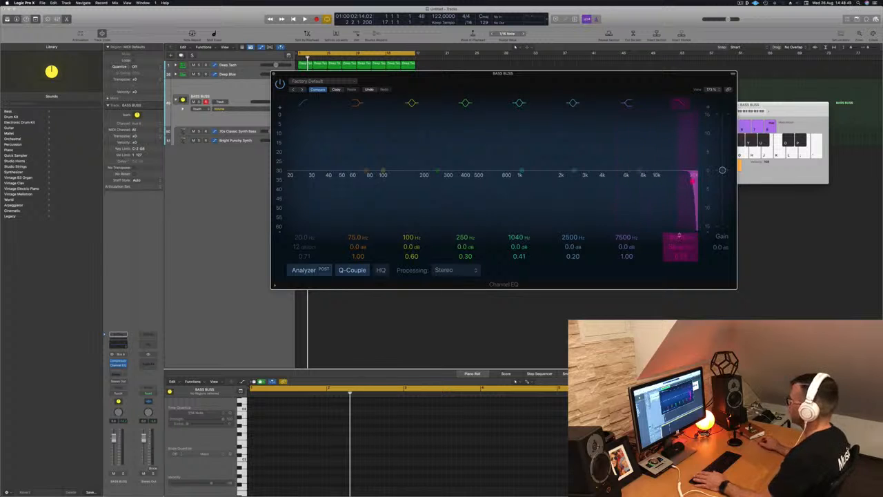
pyautogui.moveTo(540, 74); pyautogui.dragTo(657, 81)
# - Record Touch automation of the low-pass frequency while the project plays
pyautogui.press('space')
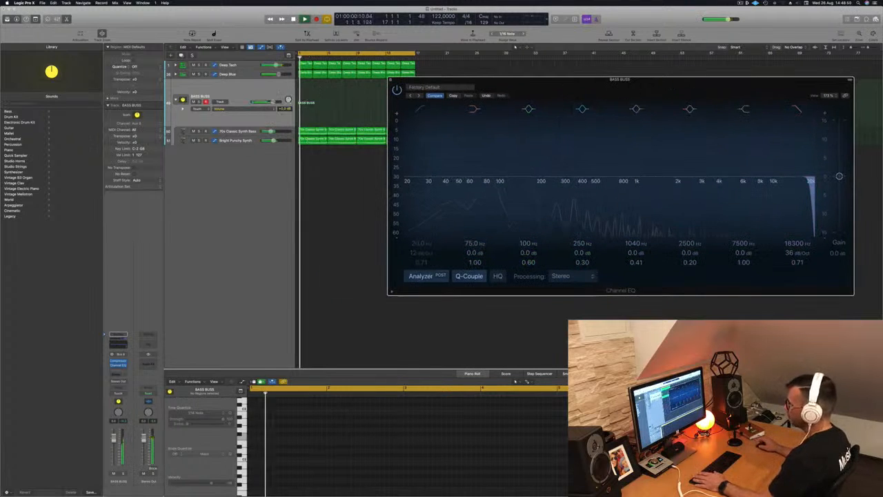
pyautogui.click(113, 394)
pyautogui.moveTo(808, 187)
pyautogui.mouseDown()
pyautogui.moveTo(616, 186)
pyautogui.moveTo(811, 182)
pyautogui.mouseUp()
pyautogui.press('space')
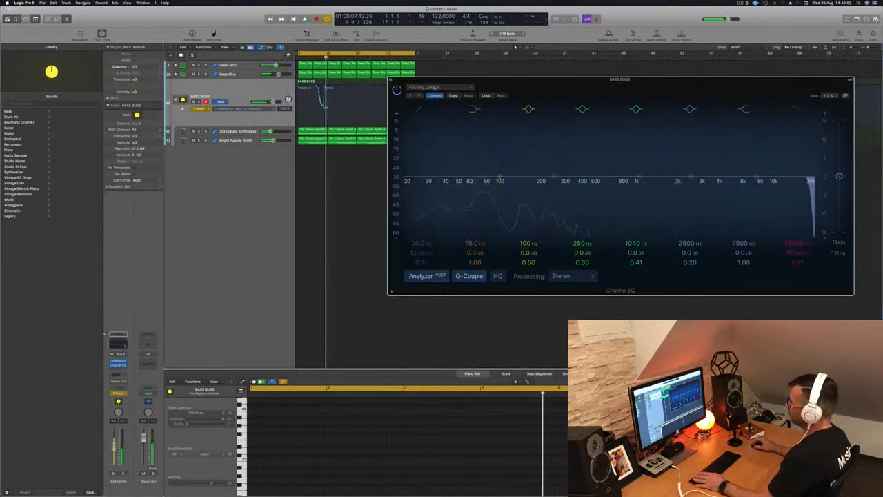
# - Close the EQ window, pull the first automation point down and set the automation mode to Read
pyautogui.click(390, 81)
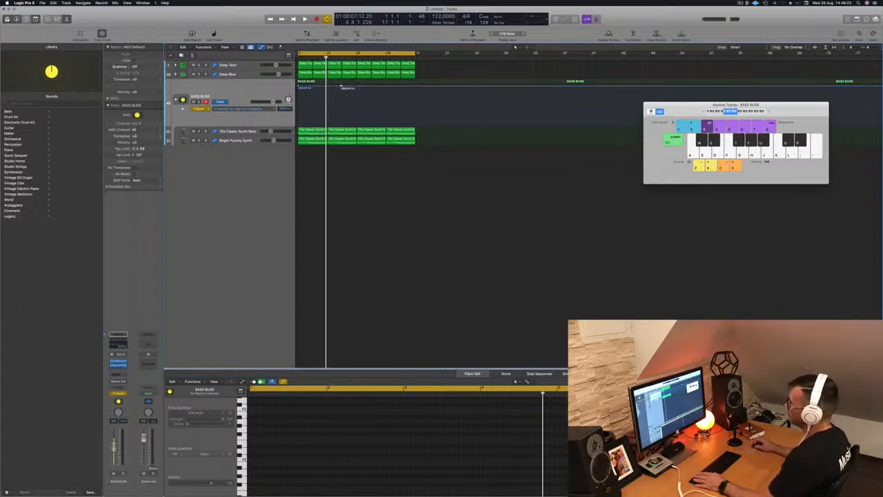
pyautogui.press('space')
pyautogui.moveTo(299, 87); pyautogui.dragTo(299, 117)
pyautogui.press('space')
pyautogui.press('space')
pyautogui.click(206, 109)
pyautogui.click(202, 104)
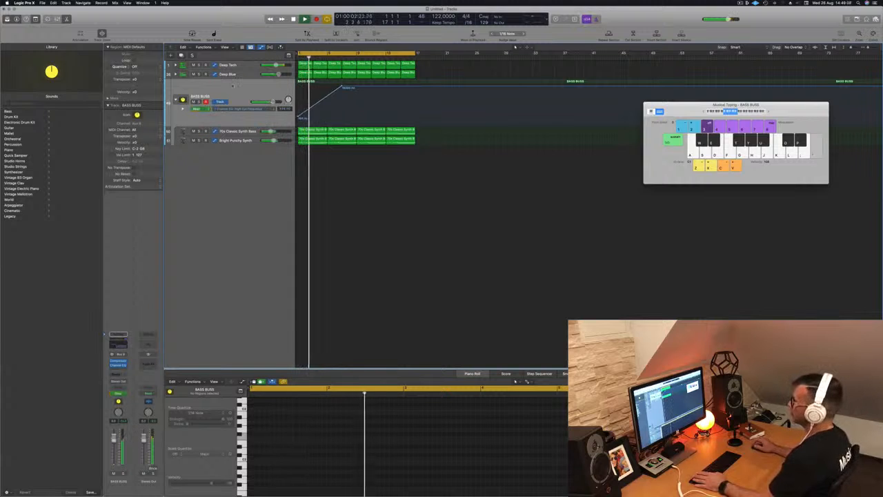
# - Shape the low-pass frequency automation into a ramp rising to about bar 7 and falling back by bar 17
pyautogui.click(342, 87)
pyautogui.press('space')
pyautogui.press('space')
pyautogui.moveTo(343, 88); pyautogui.dragTo(342, 88)
pyautogui.press('space')
pyautogui.press('space')
pyautogui.moveTo(300, 118); pyautogui.dragTo(301, 118)
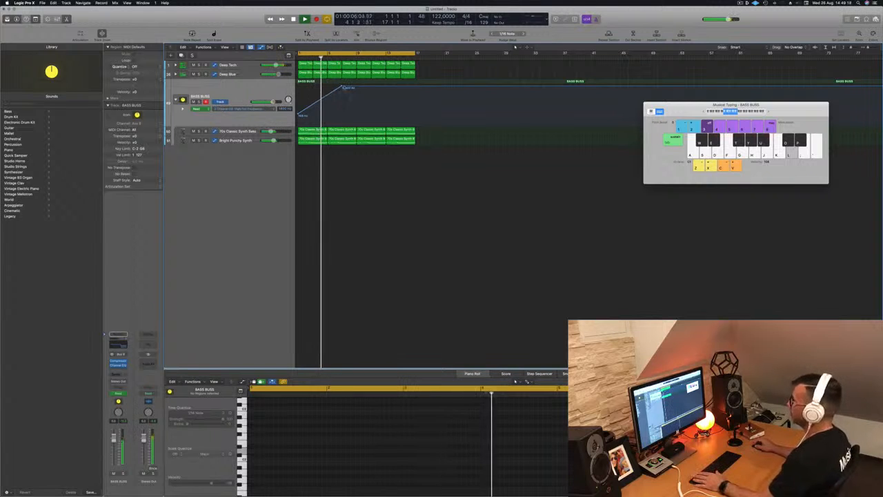
pyautogui.moveTo(343, 88); pyautogui.dragTo(341, 87)
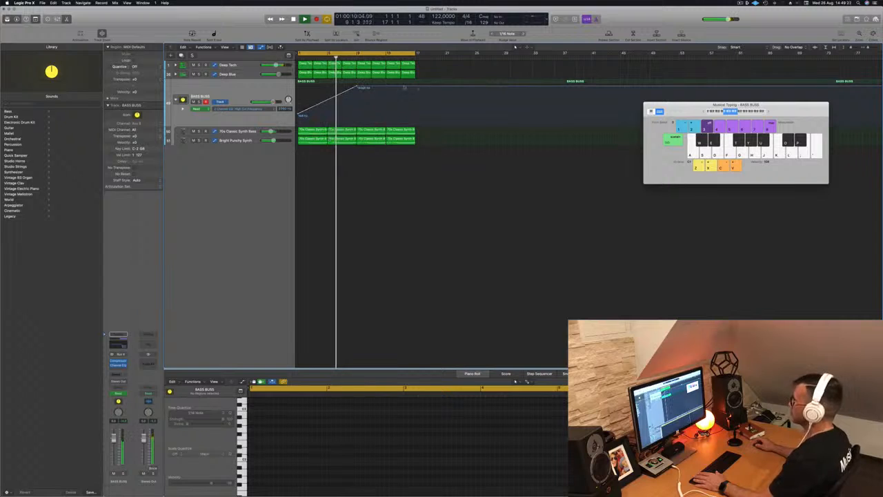
pyautogui.moveTo(416, 93); pyautogui.dragTo(415, 115)
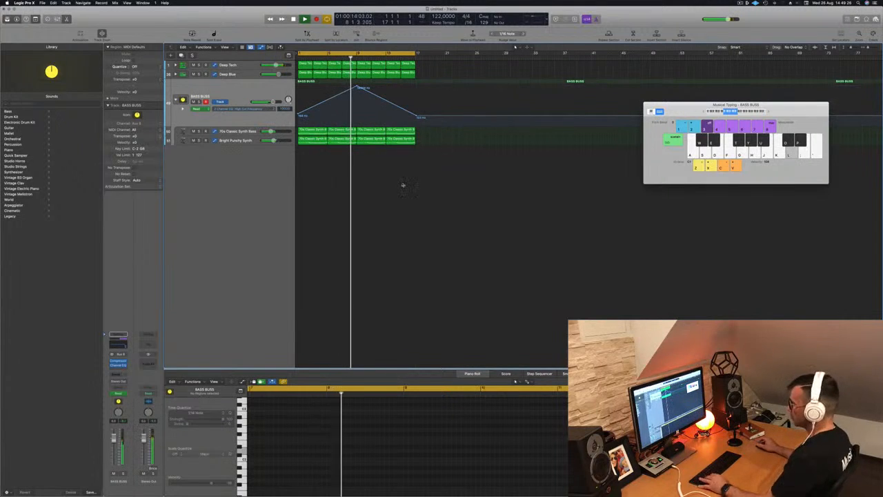
# - Save the project as Episode 137 guys
pyautogui.press('super+s')
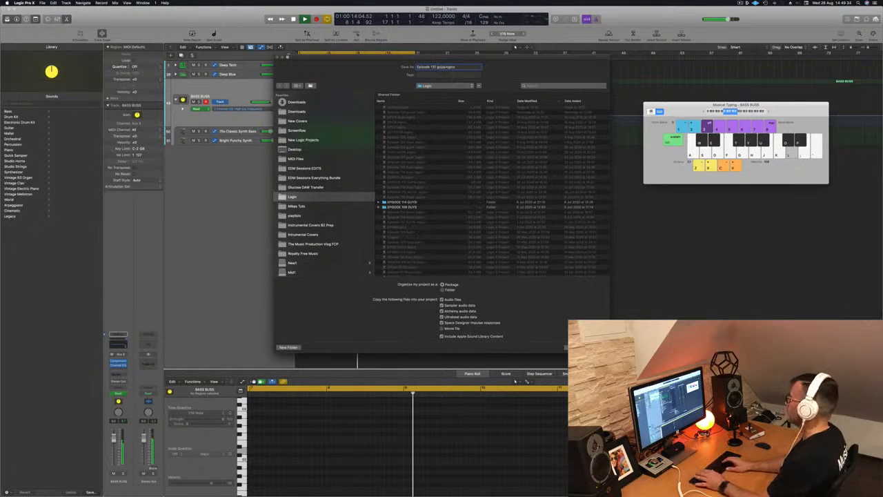
pyautogui.press('Return')
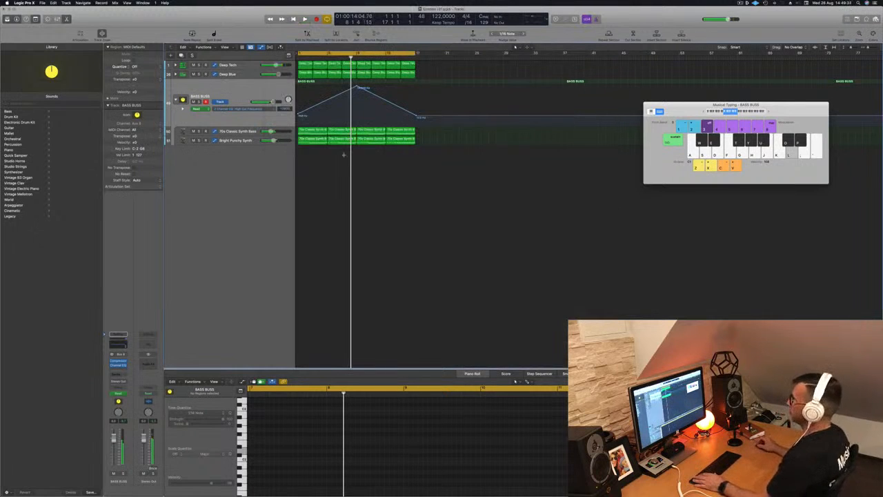
pyautogui.press('Return')
pyautogui.press('space')
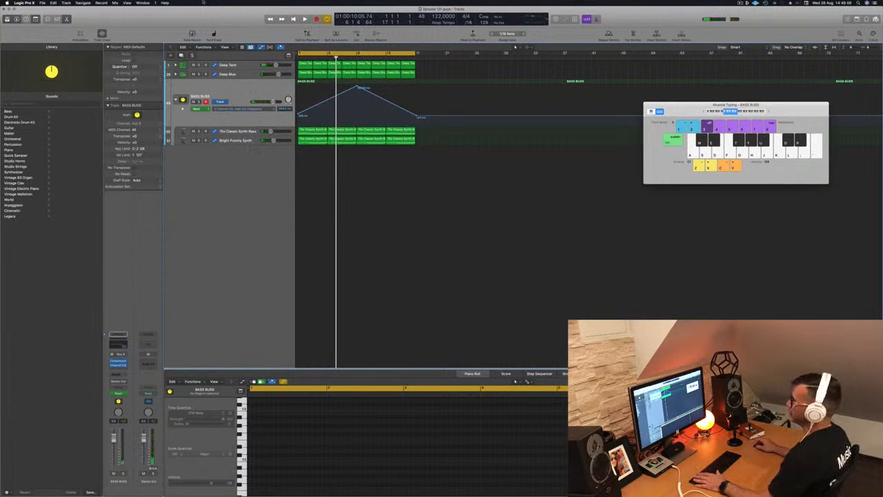
# - Create new software instrument tracks
pyautogui.press('alt+super+n')
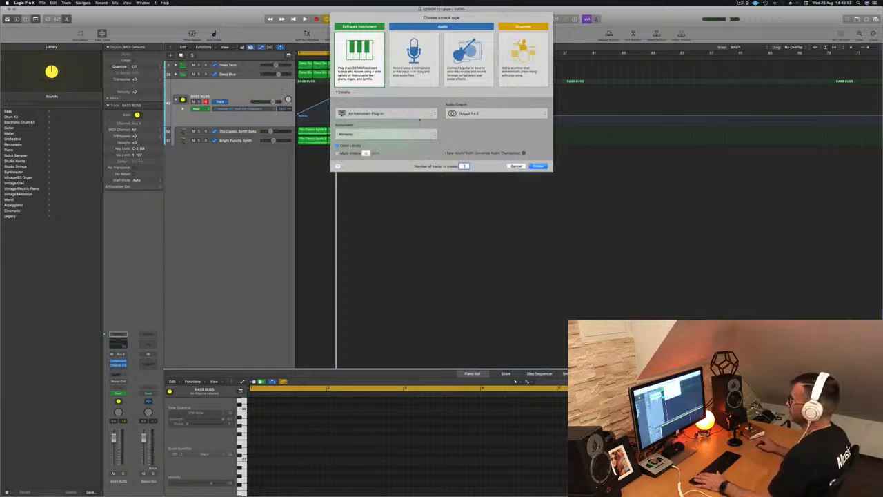
pyautogui.click(539, 166)
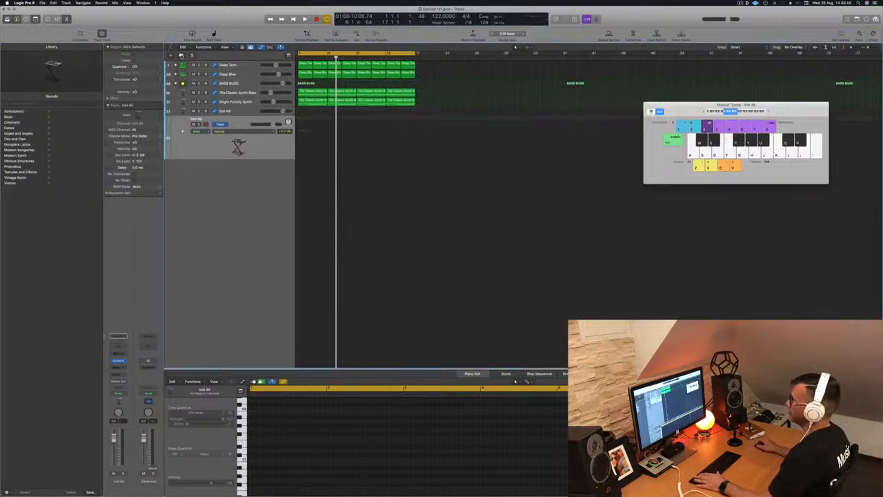
pyautogui.click(182, 56)
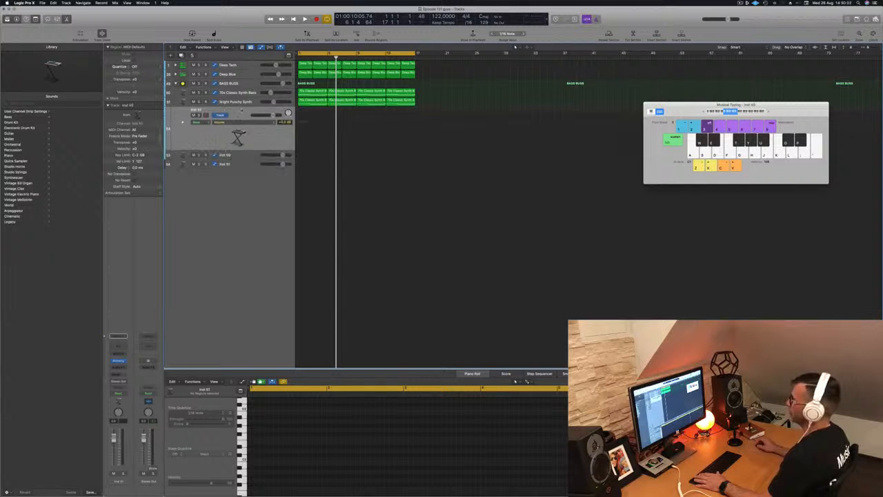
# - Create a summing track stack and move the other two new instrument tracks into it
pyautogui.rightClick(242, 109)
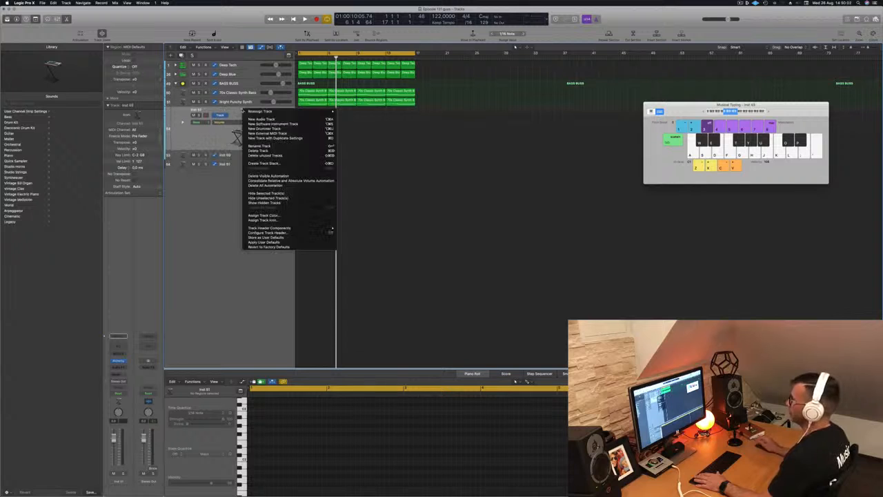
pyautogui.click(285, 164)
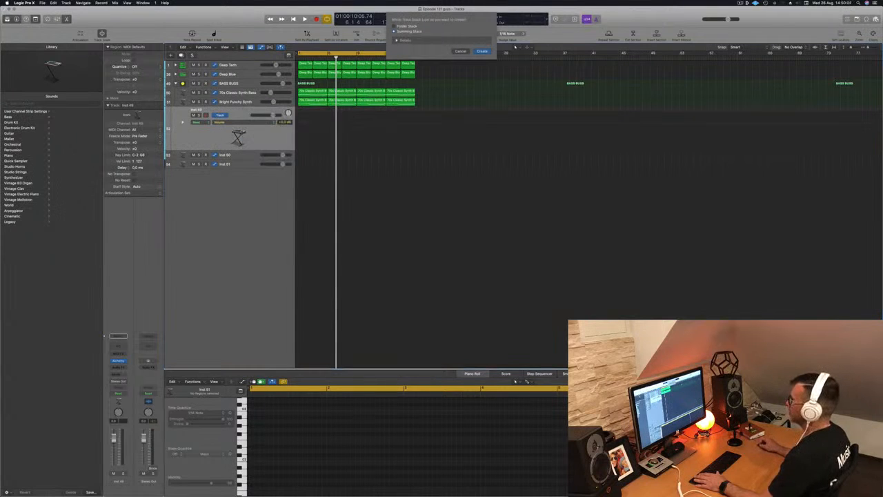
pyautogui.press('Return')
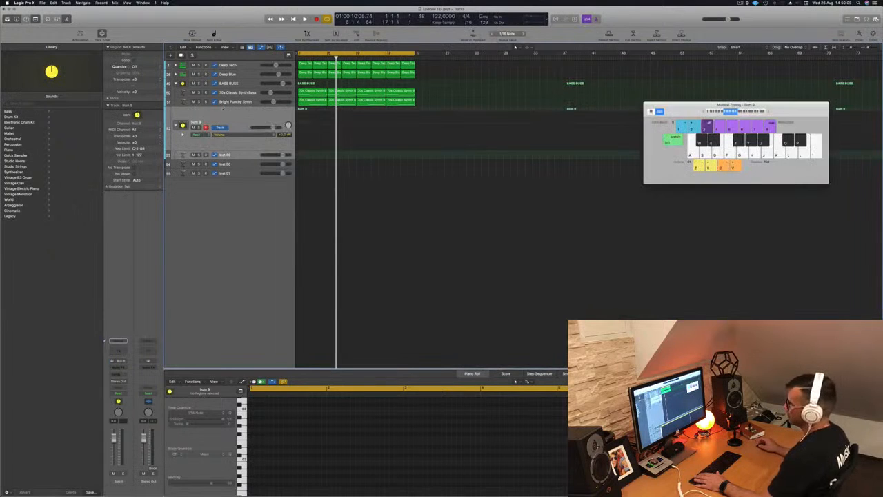
pyautogui.moveTo(238, 164); pyautogui.dragTo(239, 119)
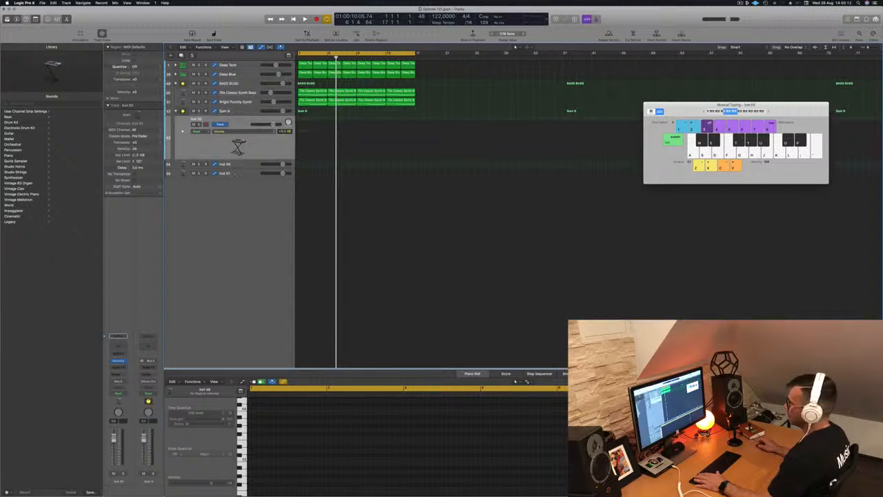
pyautogui.moveTo(238, 174); pyautogui.dragTo(240, 124)
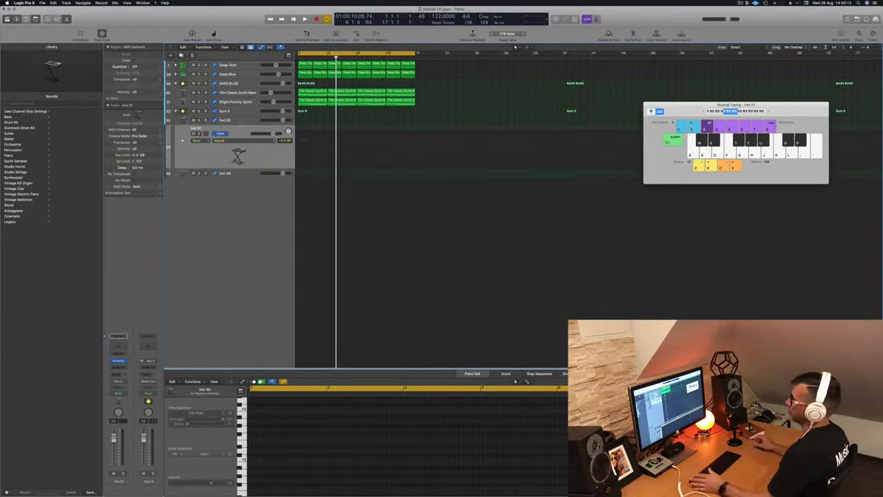
# - Rename the summing stack Melodic
pyautogui.click(222, 111)
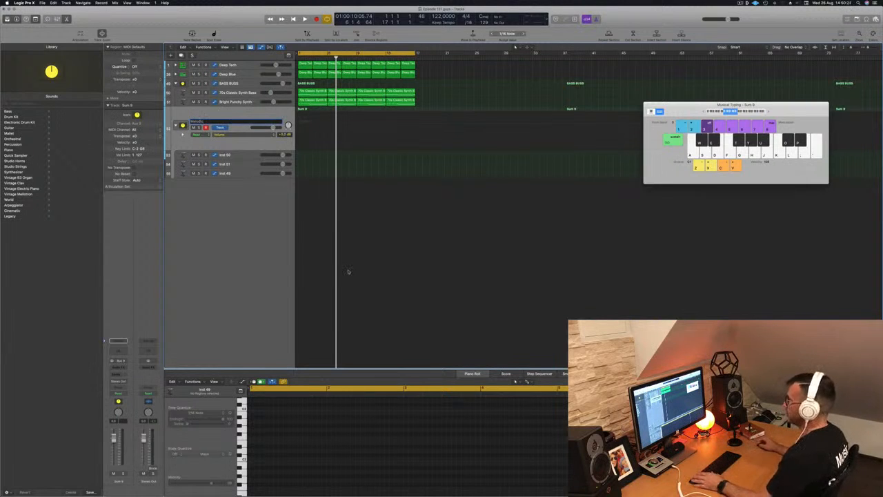
pyautogui.press('space')
pyautogui.press('space')
pyautogui.press('space')
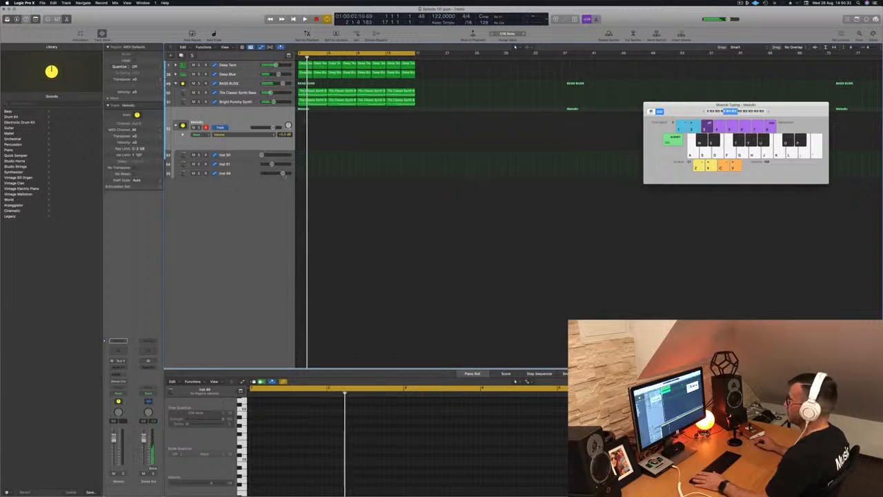
pyautogui.press('space')
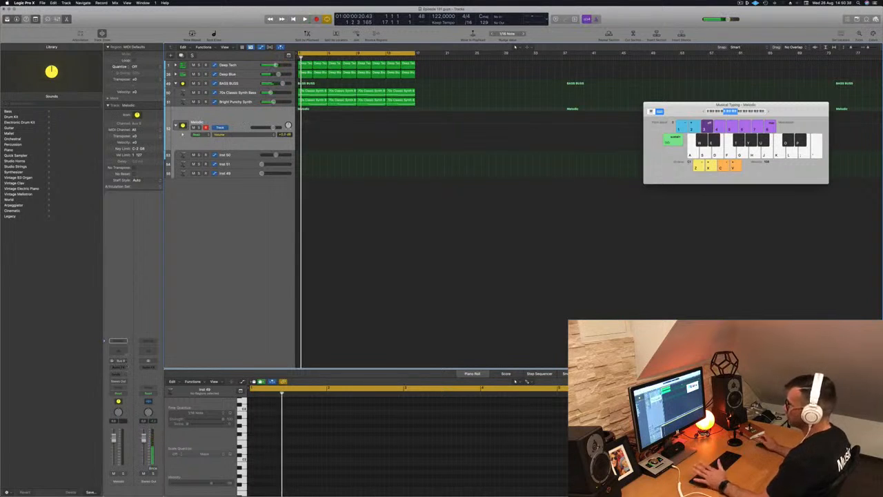
# - Open the Alchemy instrument on the first track in the Melodic stack and reposition its window
pyautogui.click(242, 157)
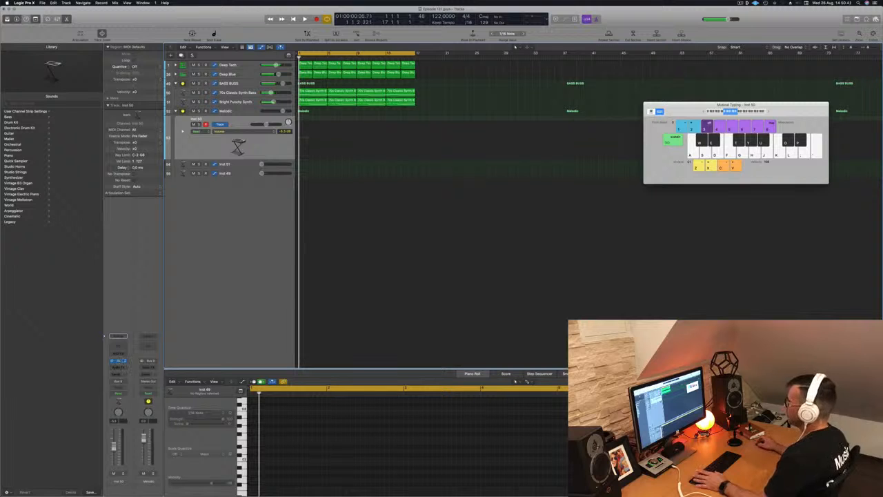
pyautogui.click(118, 360)
pyautogui.moveTo(419, 80); pyautogui.dragTo(483, 123)
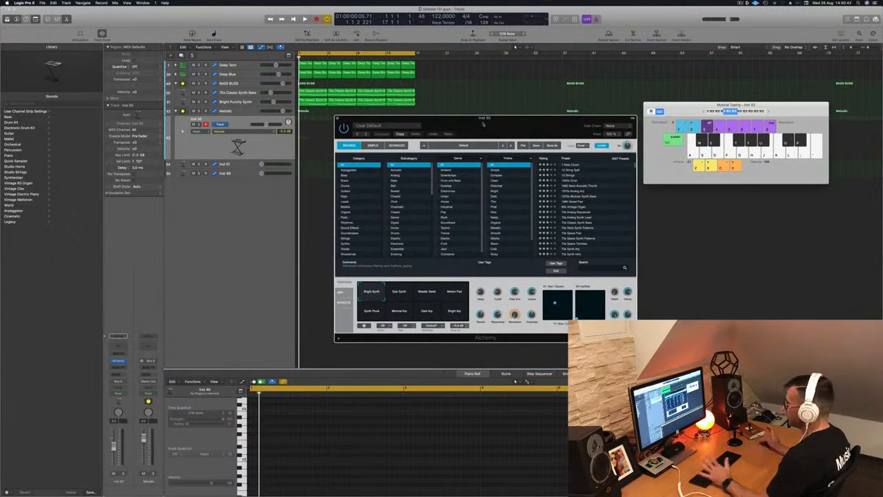
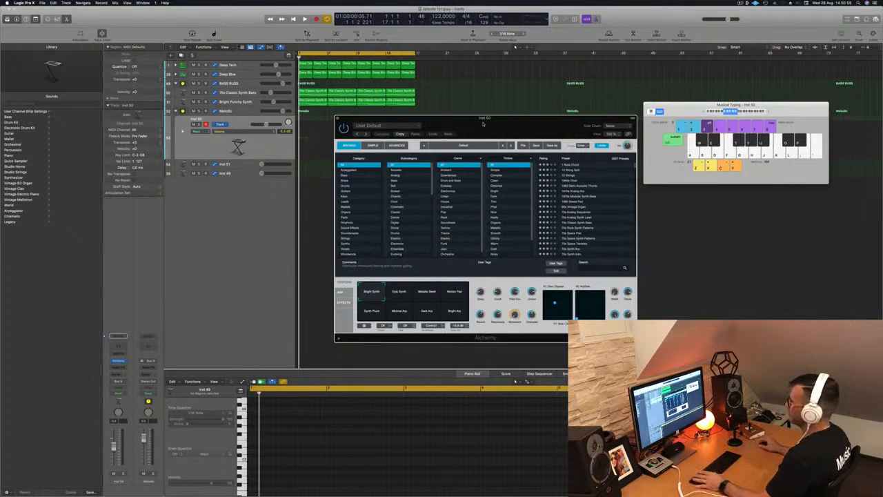
# - Filter the Alchemy browser to the Organs category and load the Cheesy Decays preset while the project plays
pyautogui.click(347, 212)
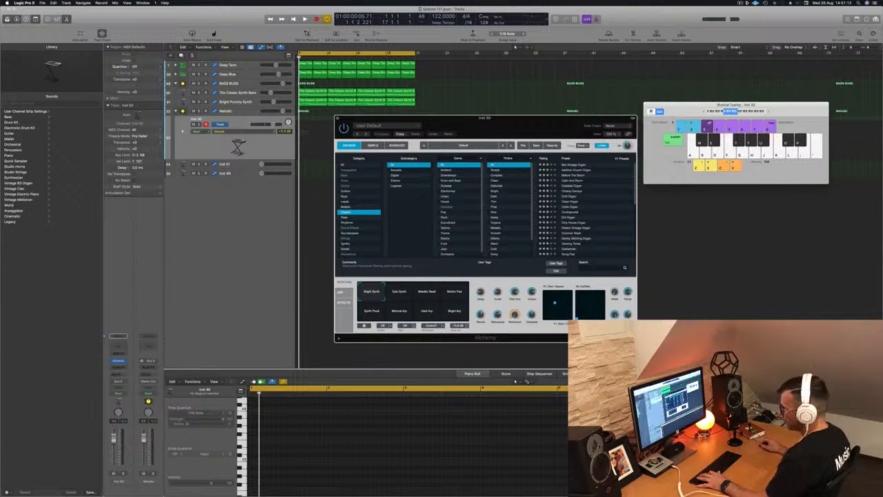
pyautogui.click(238, 144)
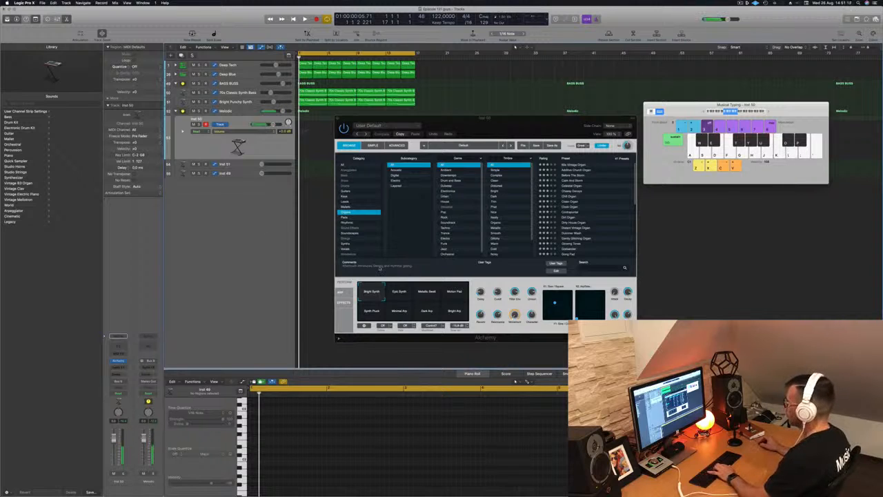
pyautogui.click(570, 216)
pyautogui.click(572, 186)
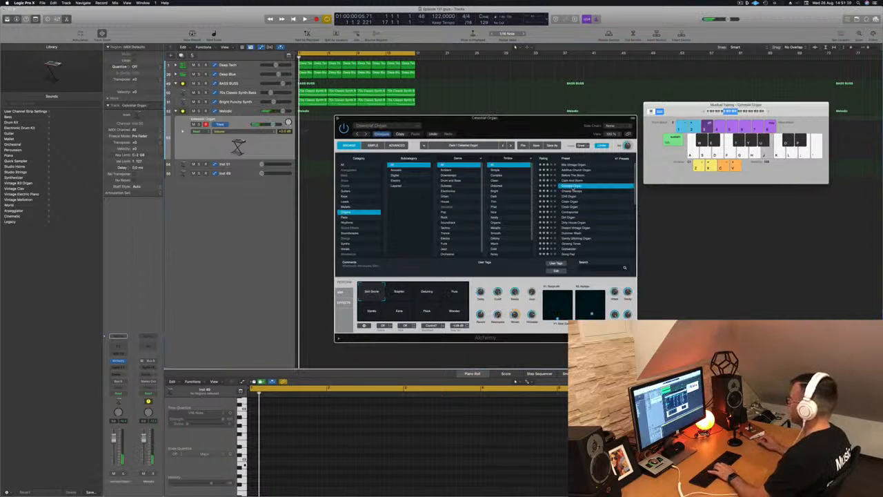
pyautogui.press('space')
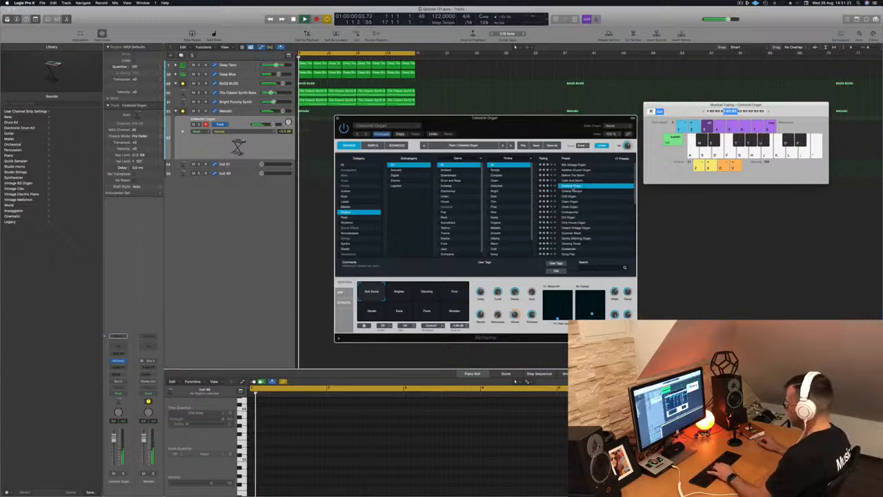
pyautogui.click(572, 191)
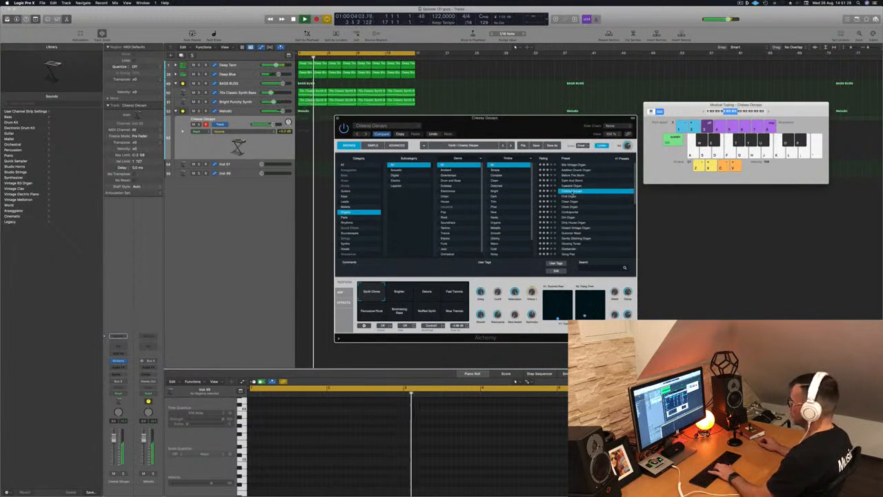
# - Move the Alchemy window aside and audition the Cheesy Decays preset with musical typing
pyautogui.moveTo(549, 120); pyautogui.dragTo(658, 144)
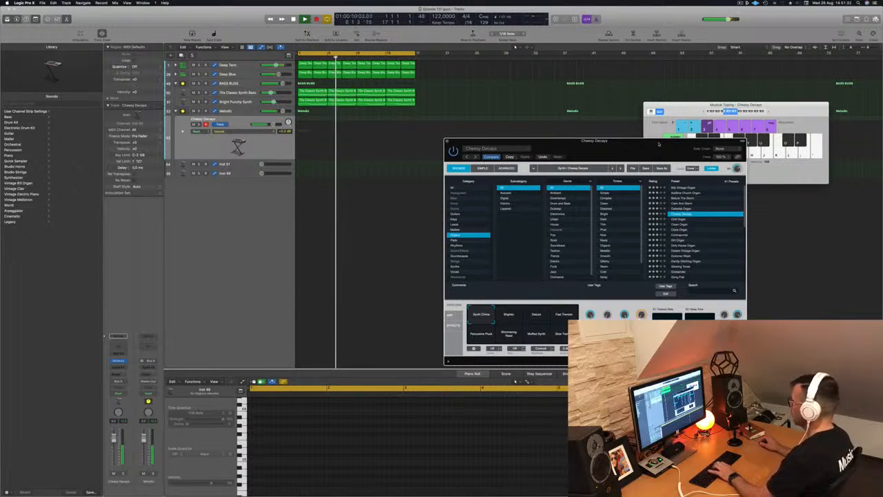
pyautogui.press('j')
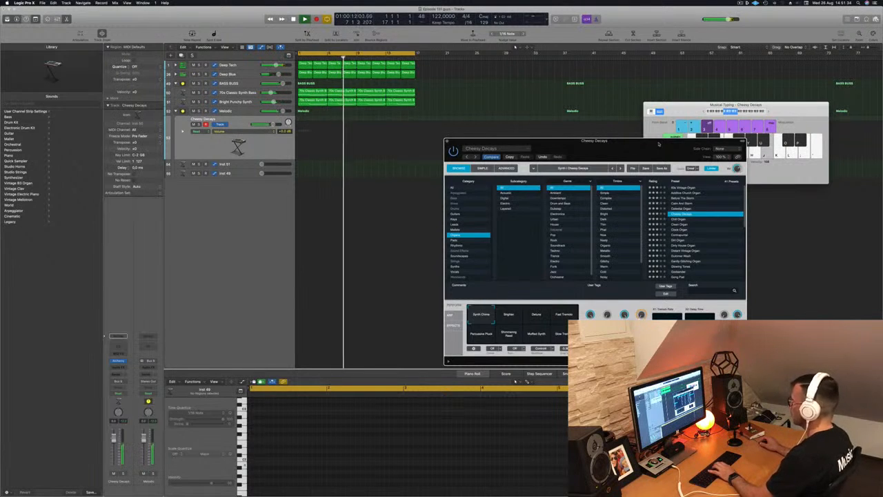
pyautogui.press('l')
pyautogui.press("'")
pyautogui.press(';')
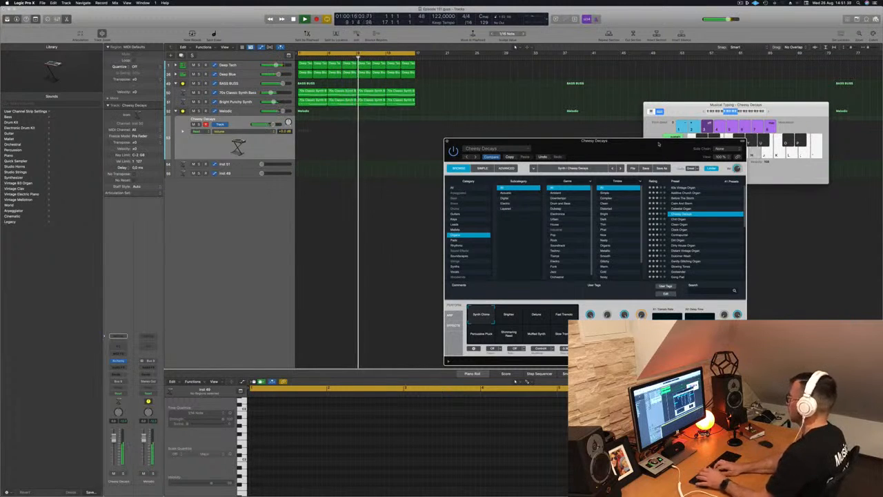
pyautogui.press('k')
pyautogui.press('l')
pyautogui.press('k')
pyautogui.press('j')
# - Audition other organ presets such as Chill Organ, Going Pad and Calm And Storm, returning to Cheesy Decays
pyautogui.click(672, 219)
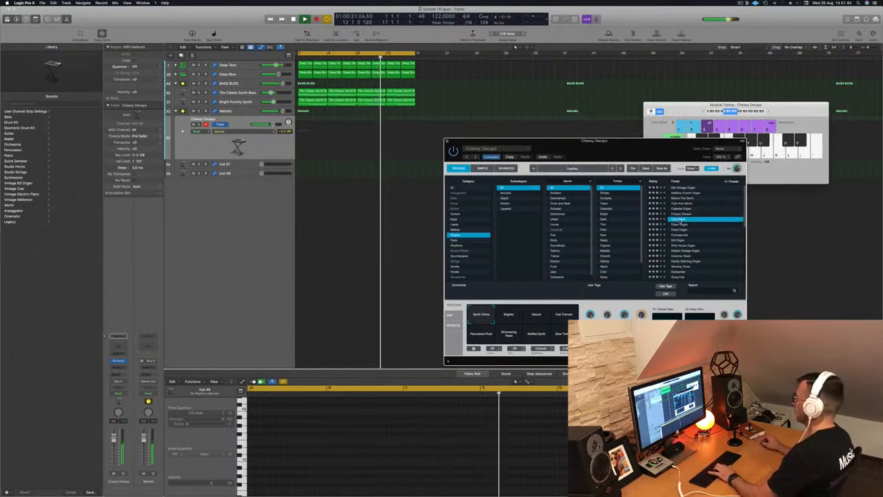
pyautogui.scroll(-3, 704, 230)
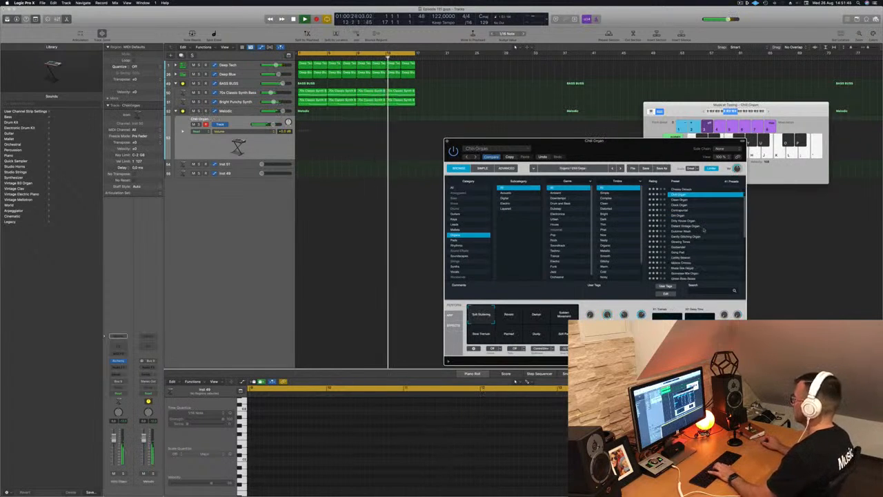
pyautogui.scroll(-3, 686, 221)
pyautogui.click(685, 220)
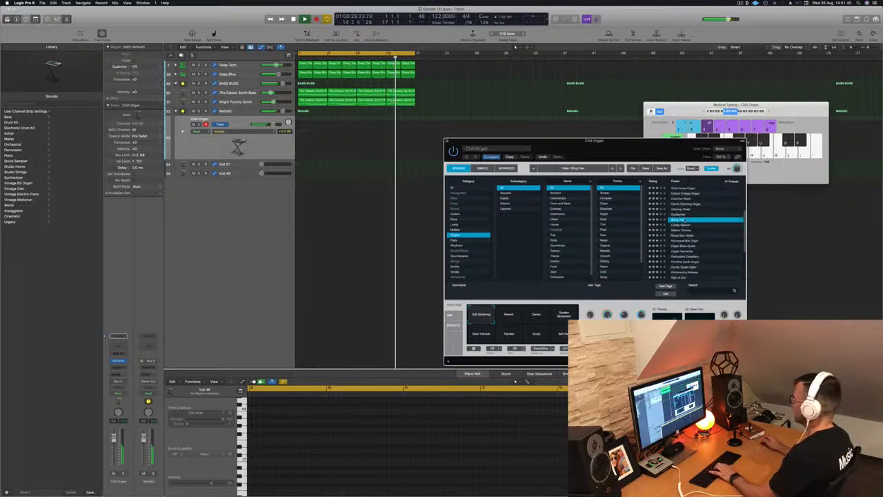
pyautogui.scroll(-1, 710, 231)
pyautogui.scroll(-4, 710, 230)
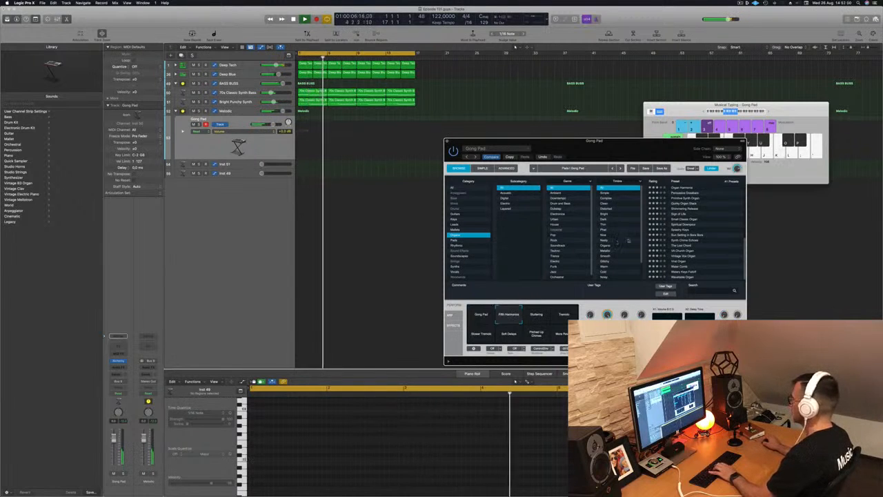
pyautogui.scroll(5, 687, 220)
pyautogui.scroll(3, 687, 220)
pyautogui.scroll(5, 687, 220)
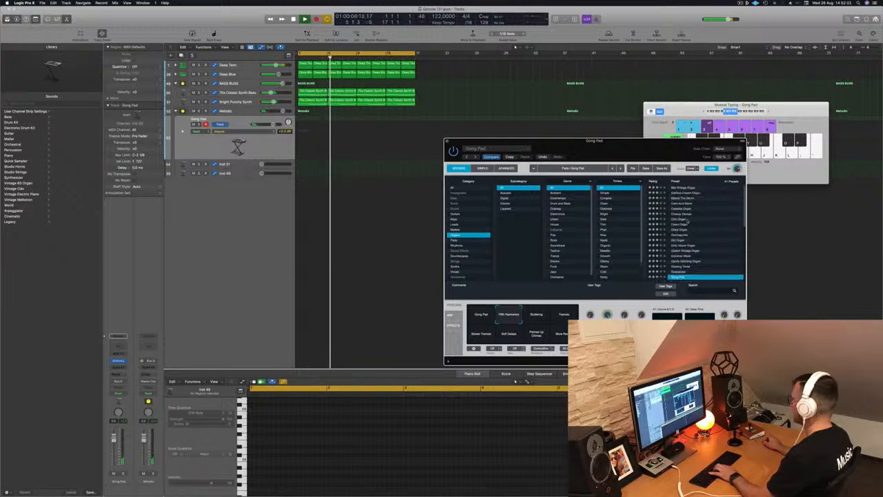
pyautogui.click(688, 203)
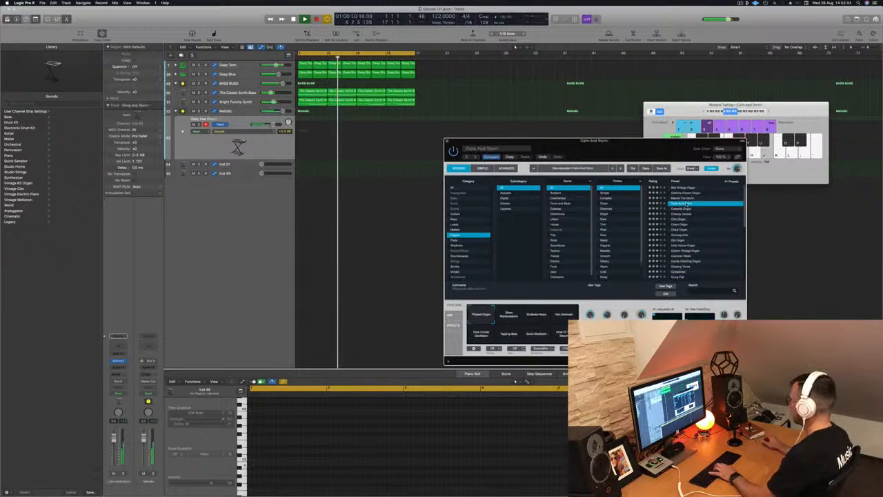
pyautogui.click(679, 219)
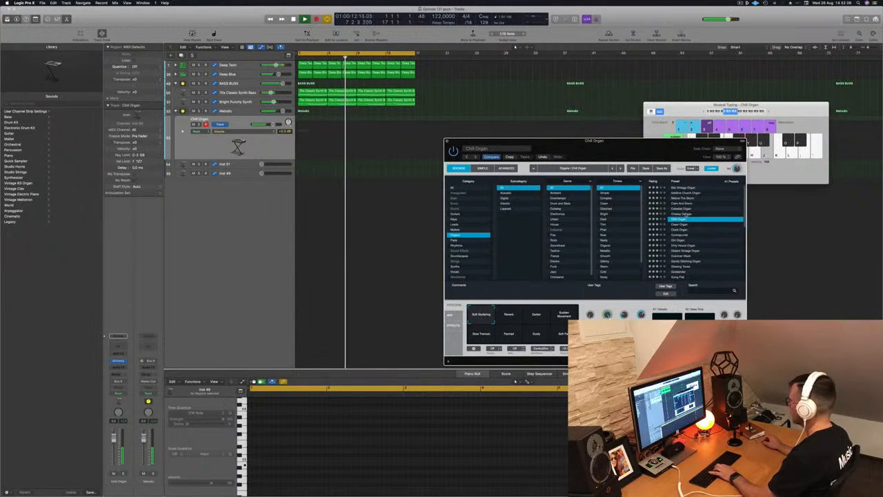
pyautogui.click(685, 209)
pyautogui.click(685, 214)
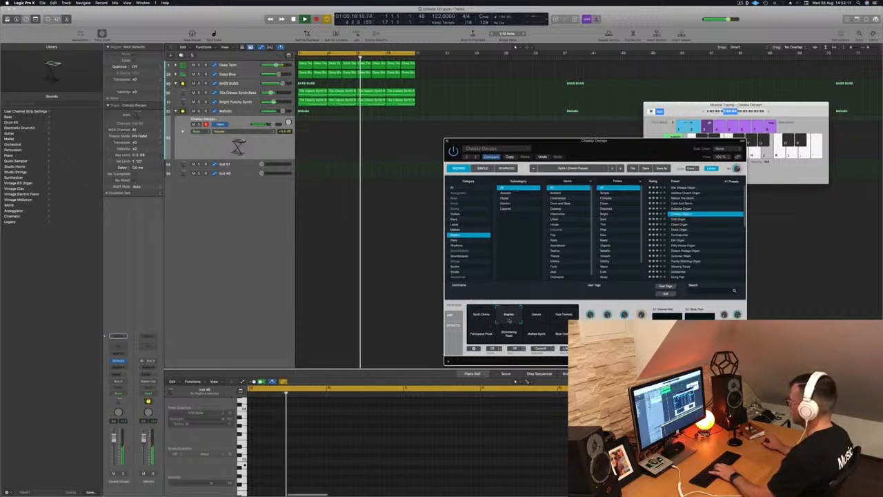
# - Try the Cheesy Decays performance pad variations, ending on Synth Chime
pyautogui.click(537, 318)
pyautogui.click(564, 316)
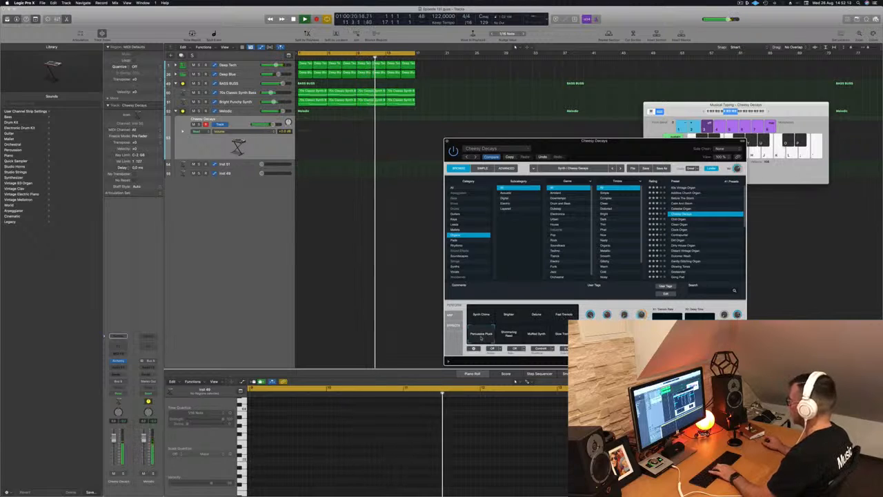
pyautogui.click(508, 334)
pyautogui.click(537, 334)
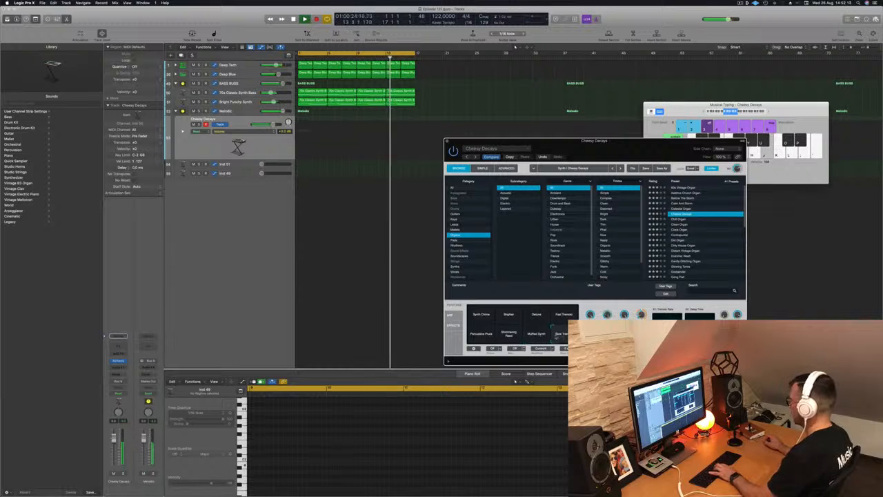
pyautogui.click(509, 334)
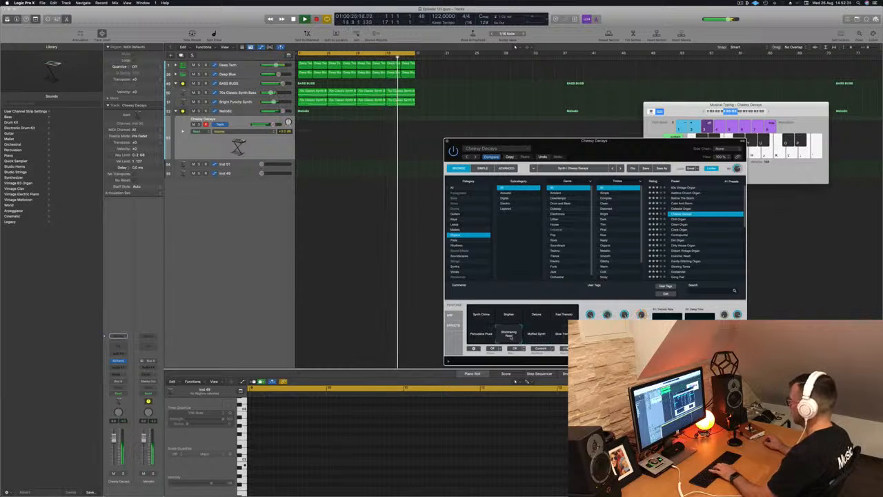
pyautogui.click(509, 315)
pyautogui.click(480, 315)
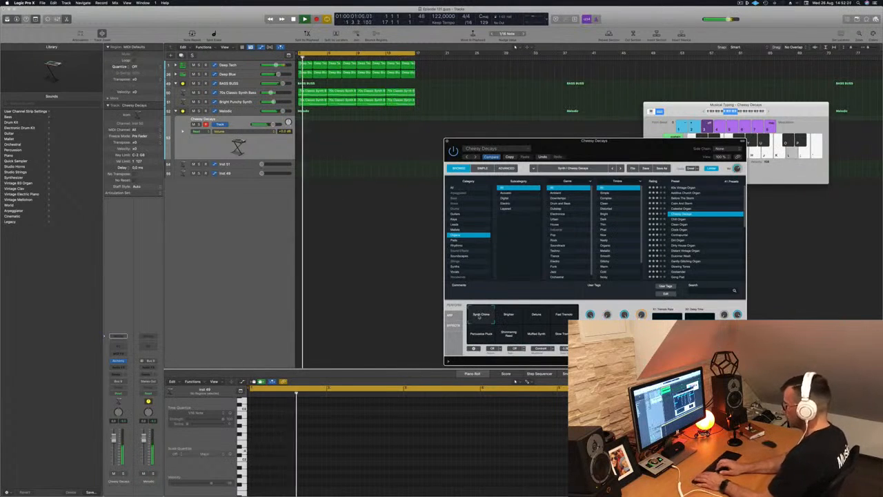
# - Record a short organ melody on the Cheesy Decays track with musical typing
pyautogui.press('r')
pyautogui.press('l')
pyautogui.press('k')
pyautogui.press('j')
pyautogui.press('j')
pyautogui.press('k')
pyautogui.press('l')
pyautogui.press('space')
pyautogui.press('space')
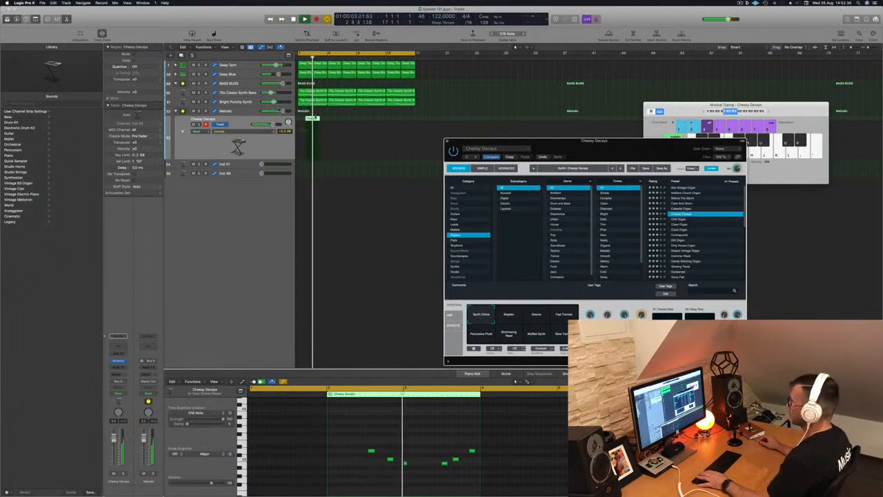
# - Shift the recorded region to the bar start and nudge the selected notes later in the piano roll
pyautogui.moveTo(312, 118); pyautogui.dragTo(318, 119)
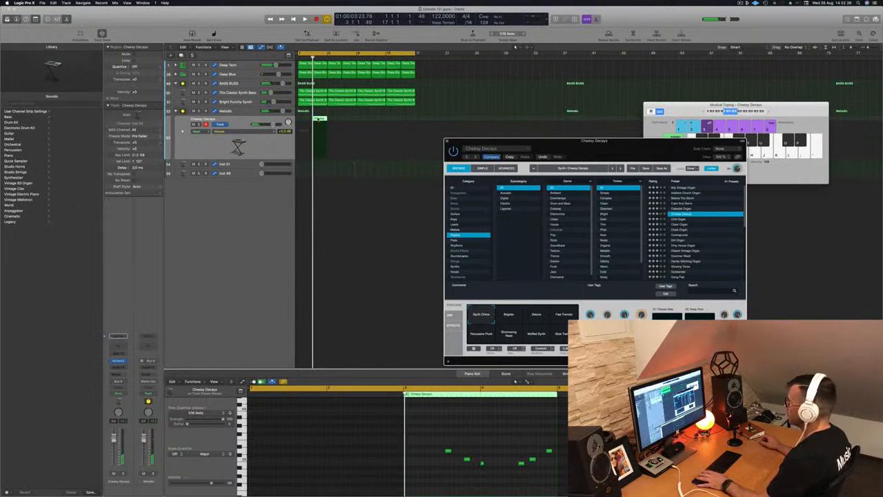
pyautogui.scroll(-2, 456, 440)
pyautogui.moveTo(411, 439); pyautogui.dragTo(528, 485)
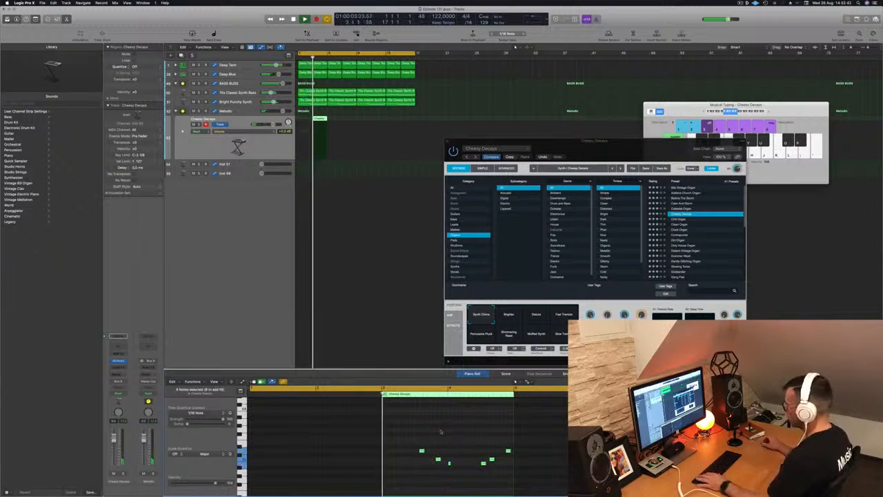
pyautogui.moveTo(416, 440); pyautogui.dragTo(511, 473)
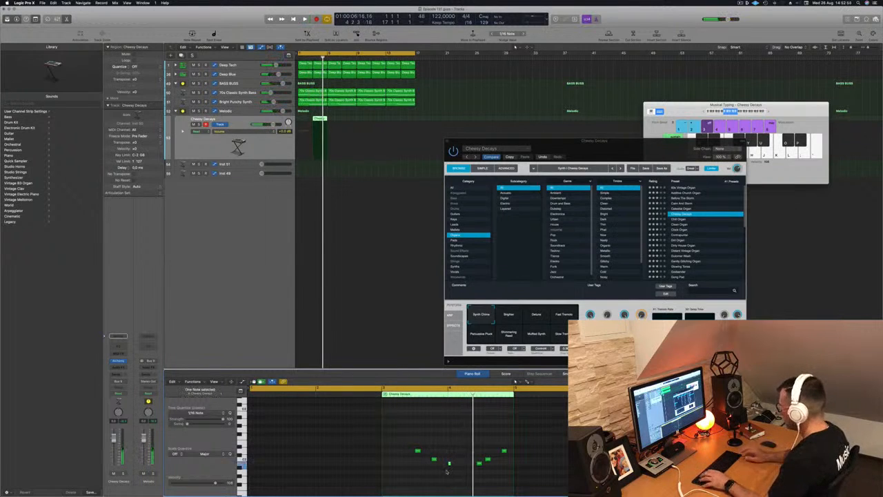
pyautogui.moveTo(473, 439); pyautogui.dragTo(515, 476)
pyautogui.hotkey('alt', 'Right')
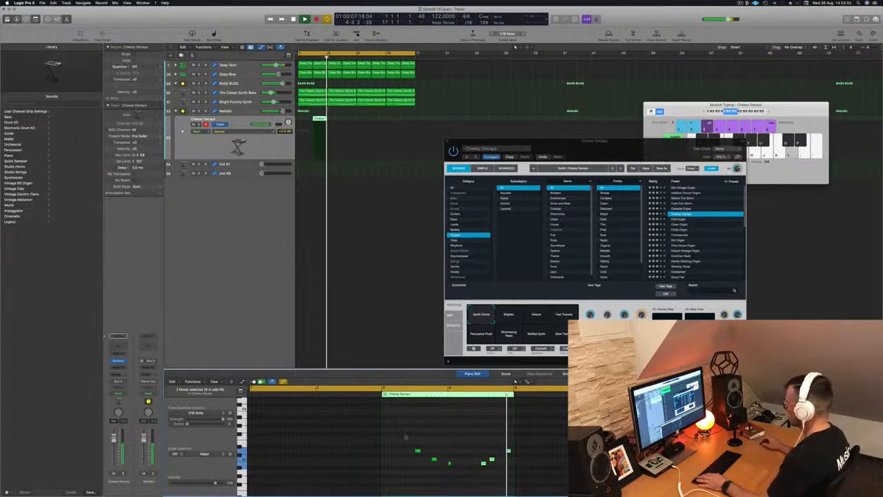
# - Duplicate the Cheesy Decays region across the following bars
pyautogui.moveTo(320, 118); pyautogui.dragTo(378, 124)
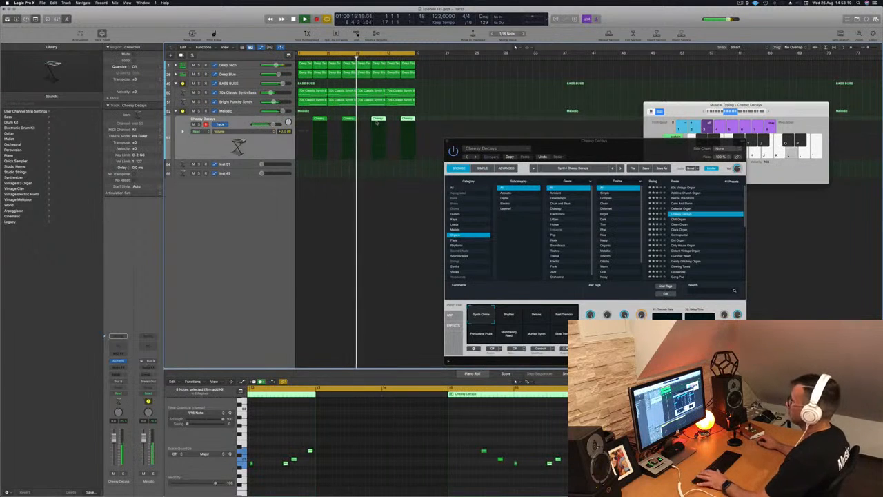
# - Open Alchemy on the Inst 51 track in the Melodic stack and arrange both Alchemy windows
pyautogui.click(247, 165)
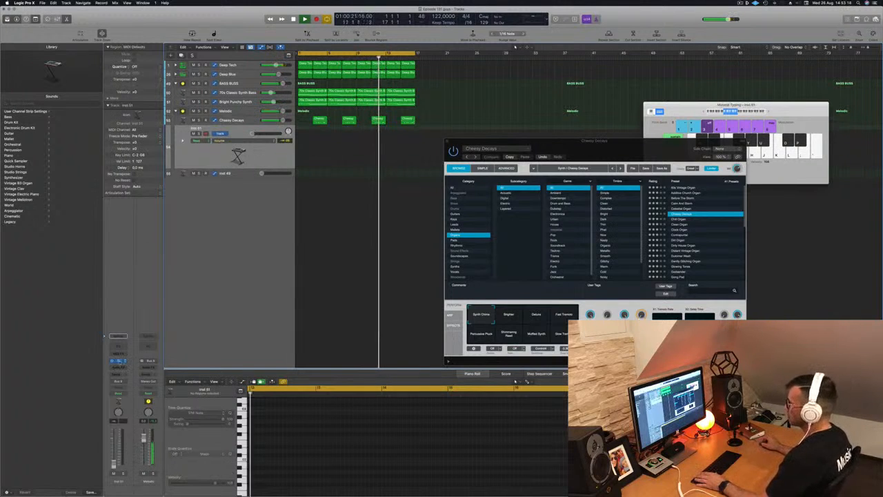
pyautogui.click(119, 361)
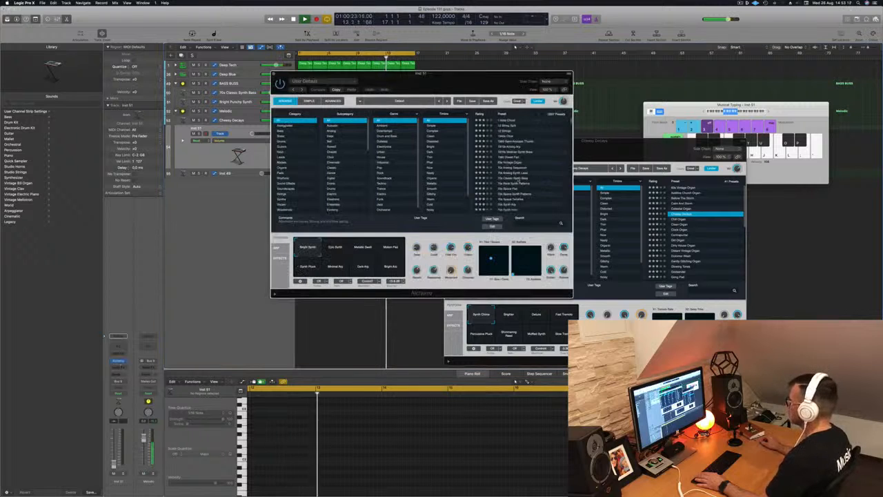
pyautogui.moveTo(635, 144); pyautogui.dragTo(719, 146)
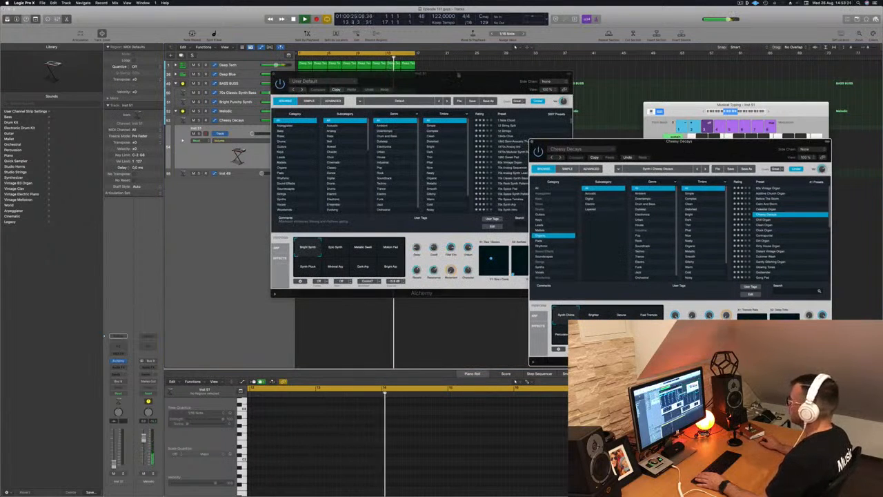
pyautogui.moveTo(459, 75); pyautogui.dragTo(575, 132)
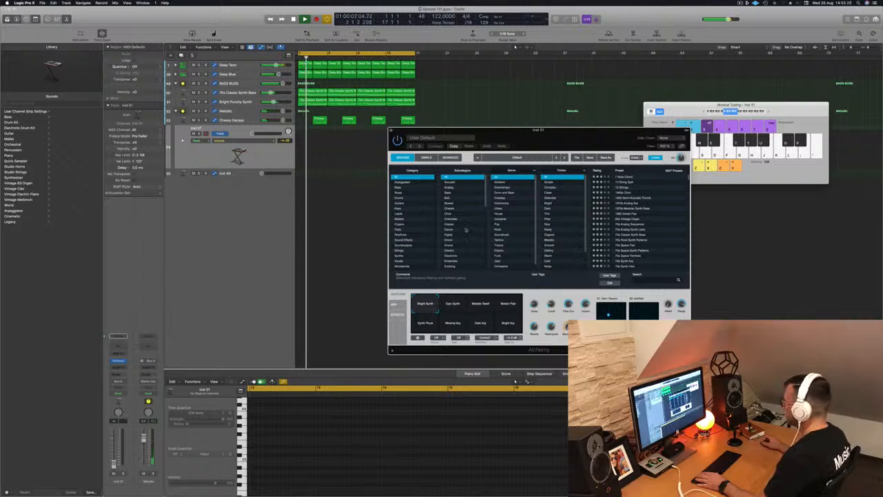
# - Filter the new Alchemy browser to the Plucked subcategory
pyautogui.scroll(-3, 568, 221)
pyautogui.scroll(-1, 568, 221)
pyautogui.scroll(5, 568, 220)
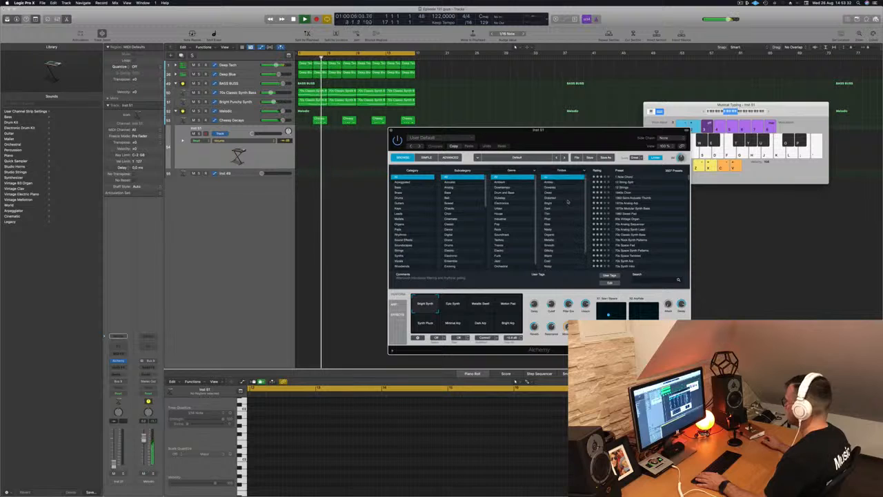
pyautogui.scroll(-4, 568, 214)
pyautogui.scroll(-10, 470, 198)
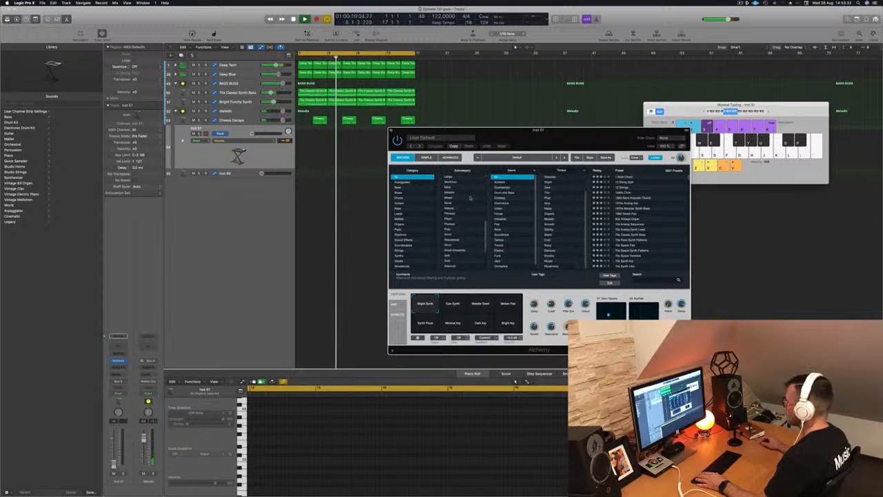
pyautogui.click(449, 224)
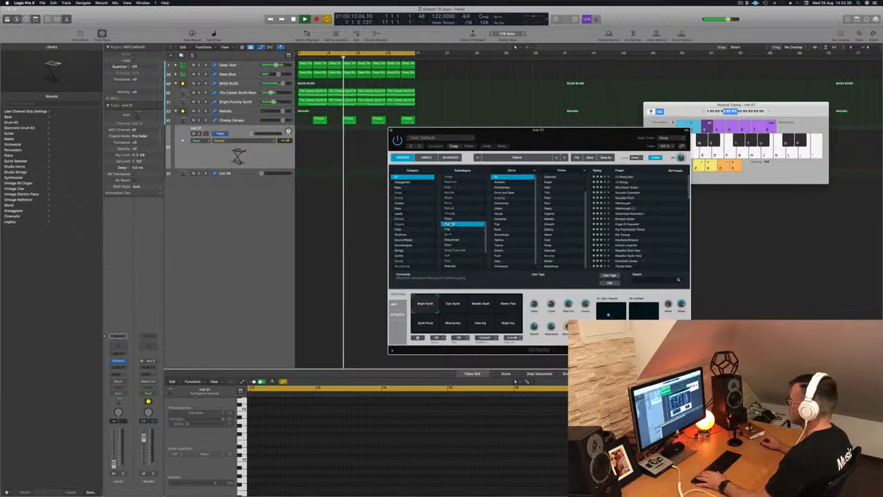
# - Nudge the Inst 51 track's volume fader up slightly and play a test note
pyautogui.moveTo(253, 134); pyautogui.dragTo(268, 133)
pyautogui.press('f')
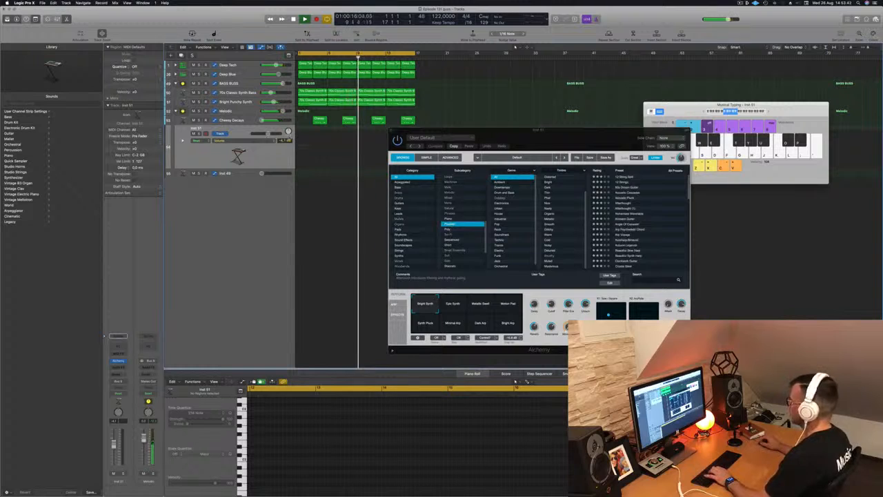
pyautogui.press('f')
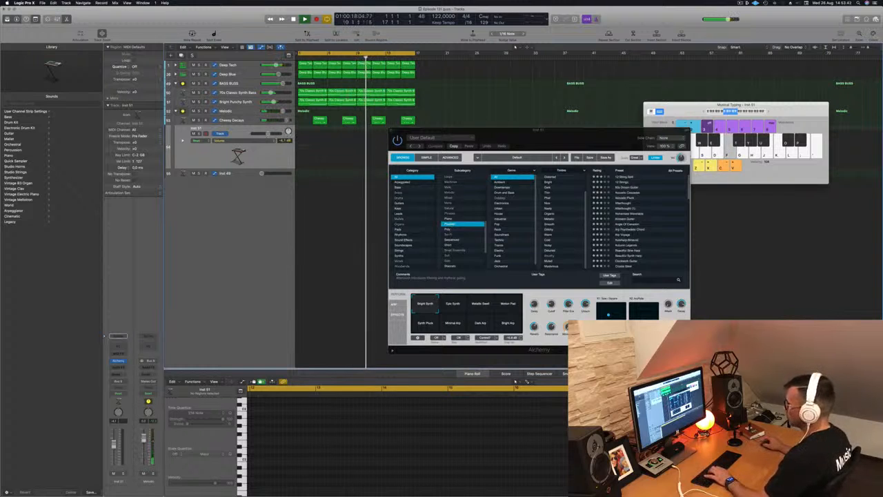
# - Select the Cheesy Decays track and audition its sound by playing a few musical-typing notes
pyautogui.click(250, 121)
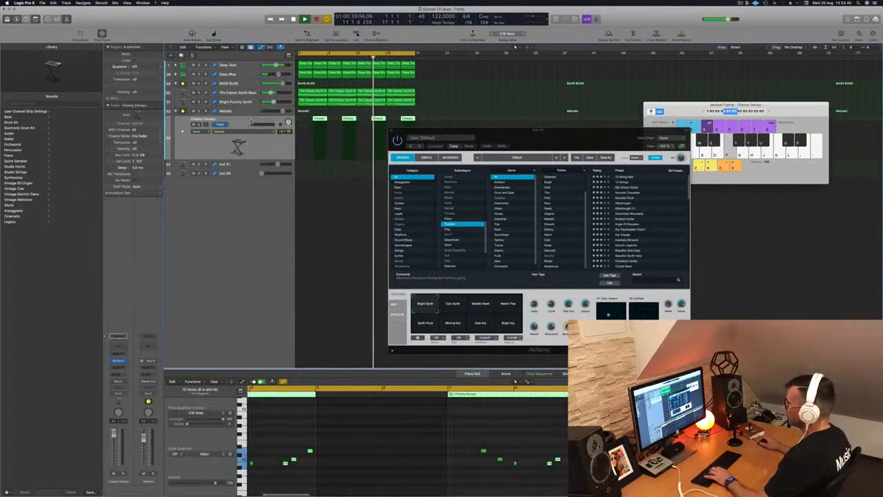
pyautogui.press('f')
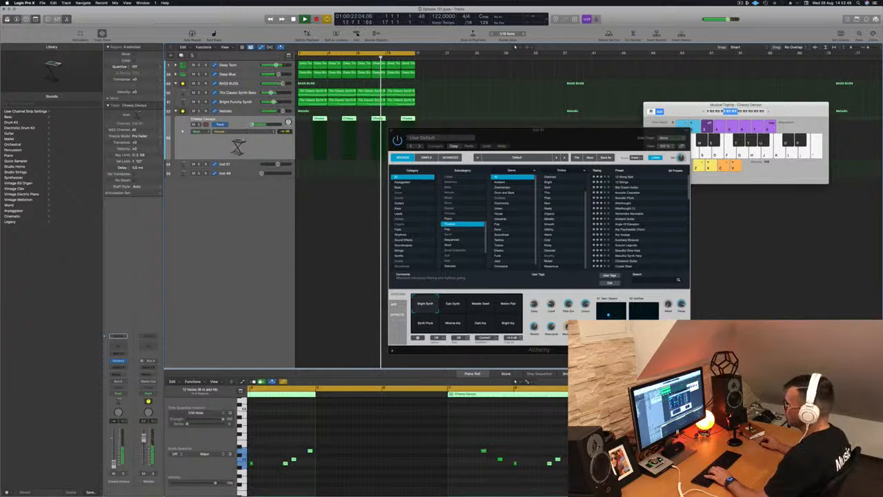
pyautogui.press('f')
pyautogui.press('j')
pyautogui.press('k')
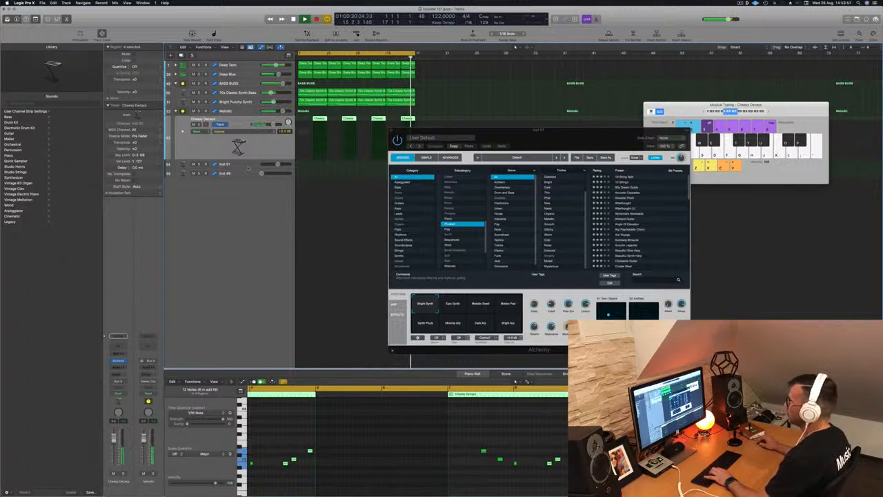
# - Select the Inst 51 track, play test notes, and load the Acoustic Pluck preset in Alchemy
pyautogui.click(249, 164)
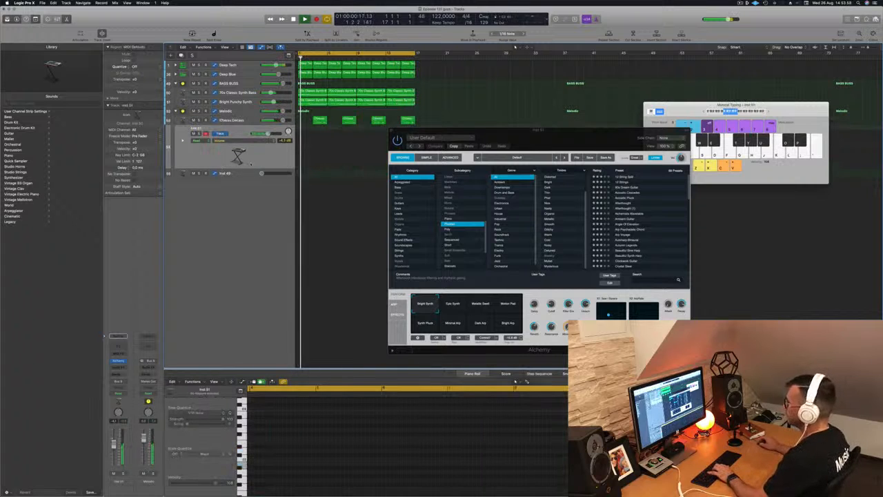
pyautogui.press('j')
pyautogui.press('h')
pyautogui.click(626, 205)
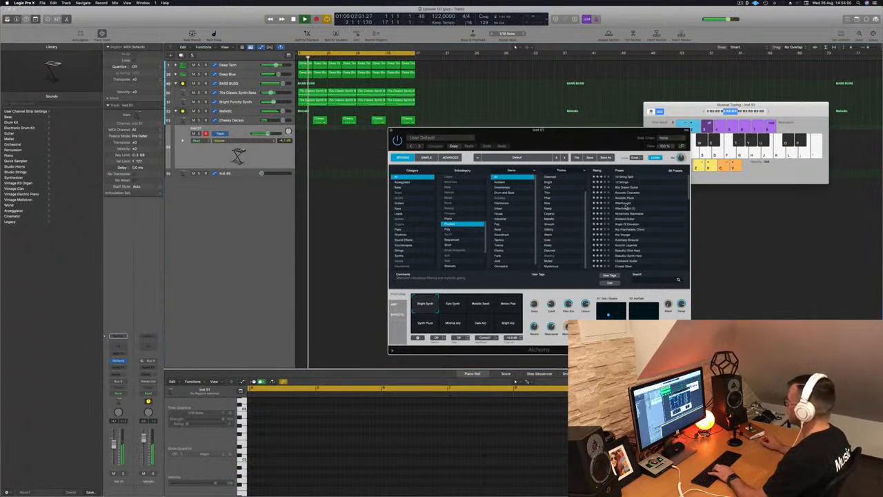
pyautogui.click(625, 204)
pyautogui.press('Up')
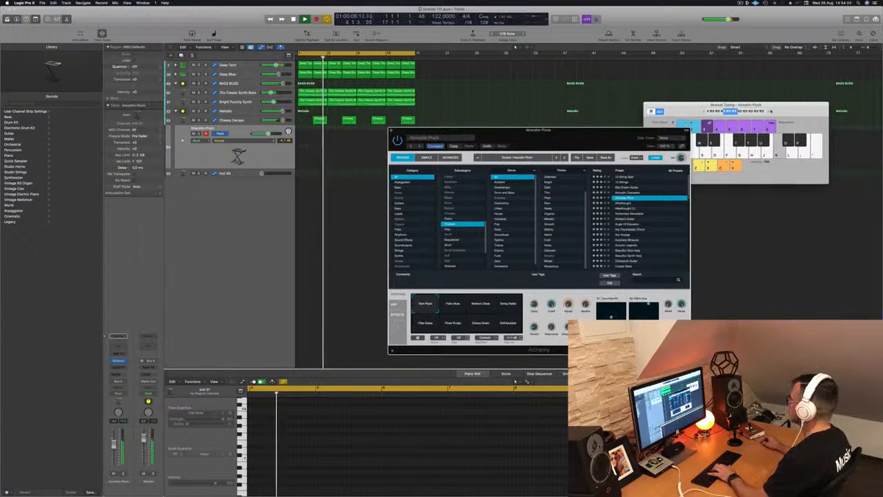
# - Raise the musical typing octave and step through plucked presets starting from Alchemists Waveable
pyautogui.click(769, 112)
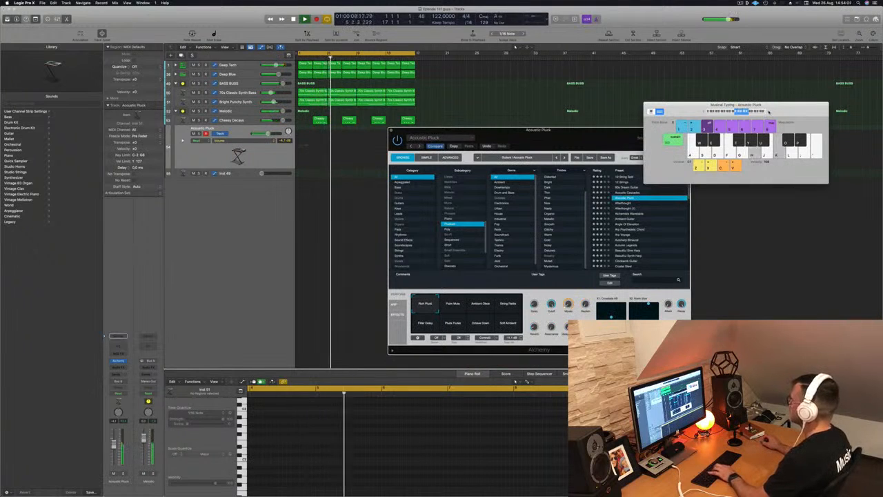
pyautogui.click(640, 214)
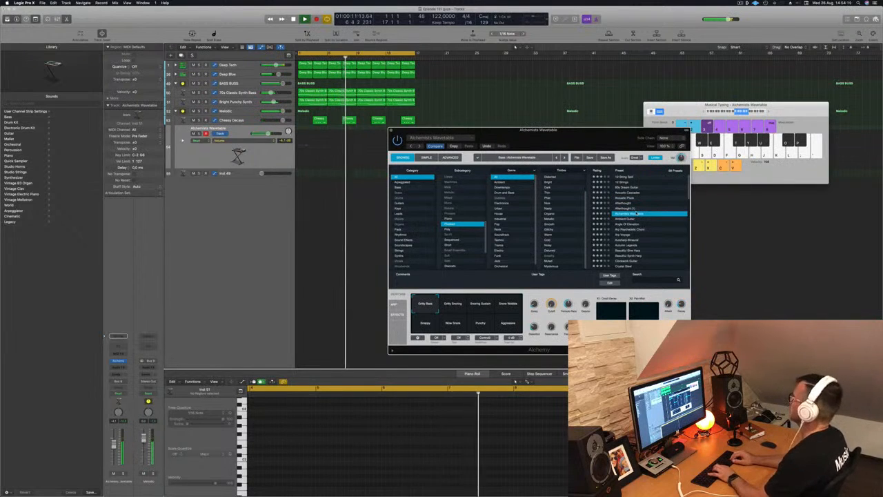
pyautogui.press('Down')
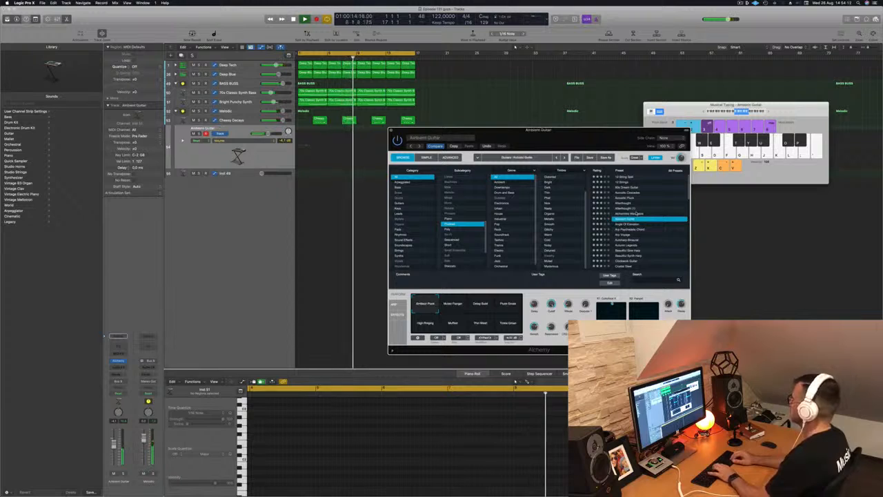
pyautogui.press('Down')
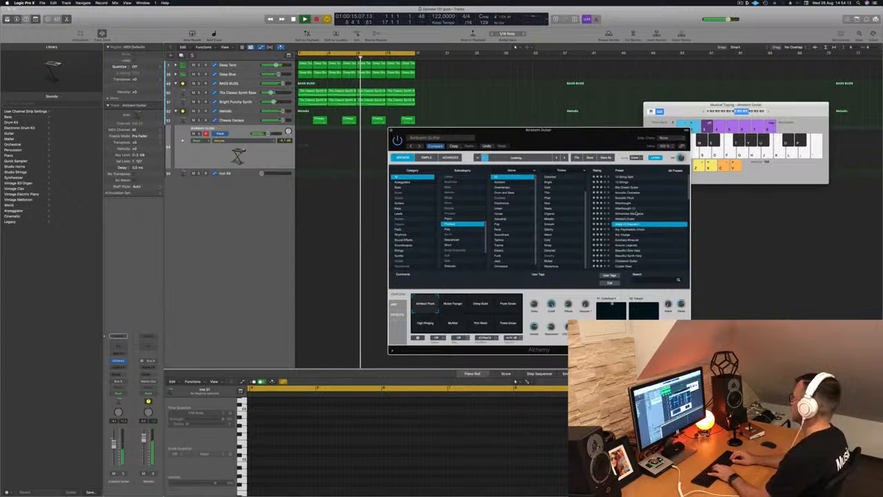
pyautogui.press('Down')
pyautogui.press('Down')
# - Lower the musical typing octave and keep stepping down the preset list to Autumn Legends
pyautogui.click(704, 110)
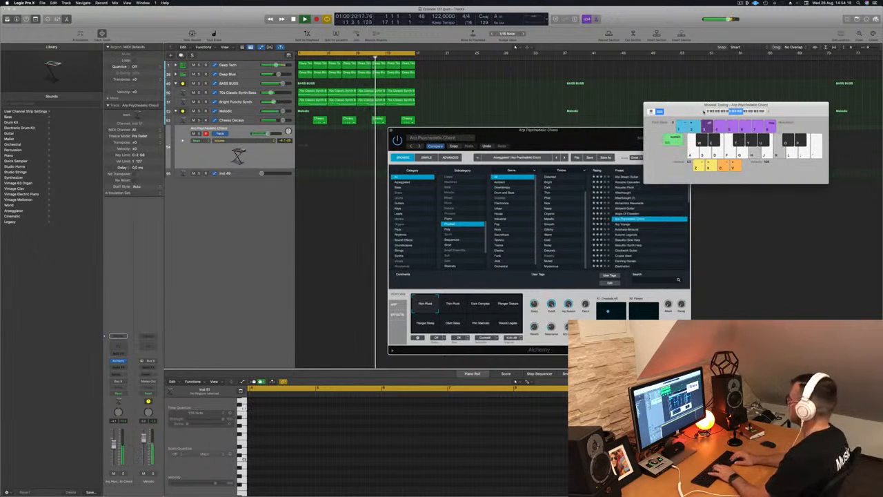
pyautogui.press('Down')
pyautogui.press('Down')
pyautogui.press('Down')
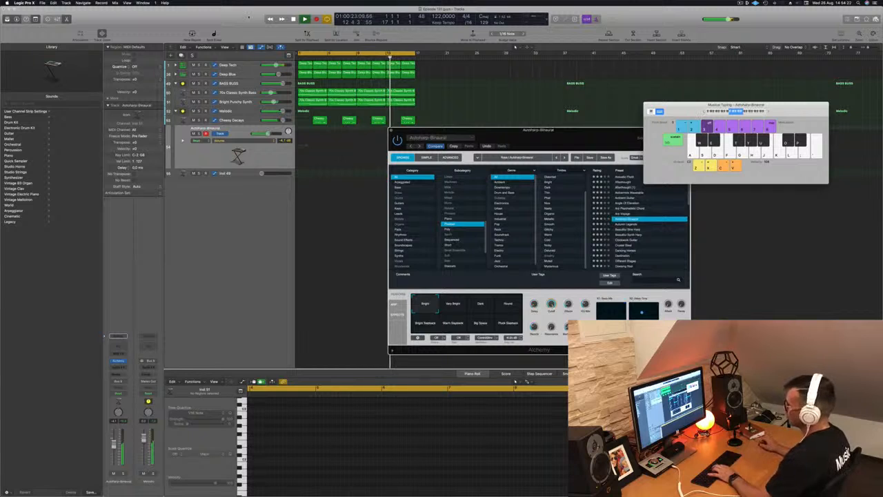
pyautogui.press('Down')
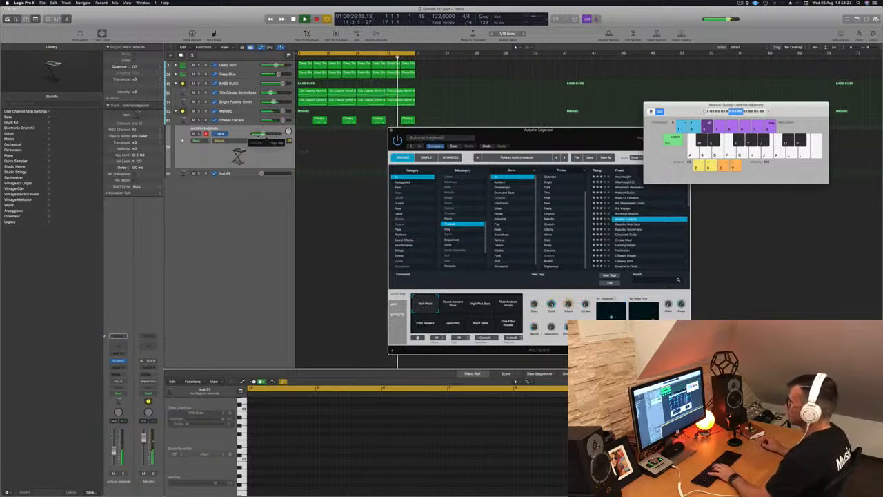
# - Adjust the track volume and load the Beautiful Synth Harp preset
pyautogui.moveTo(262, 134); pyautogui.dragTo(263, 135)
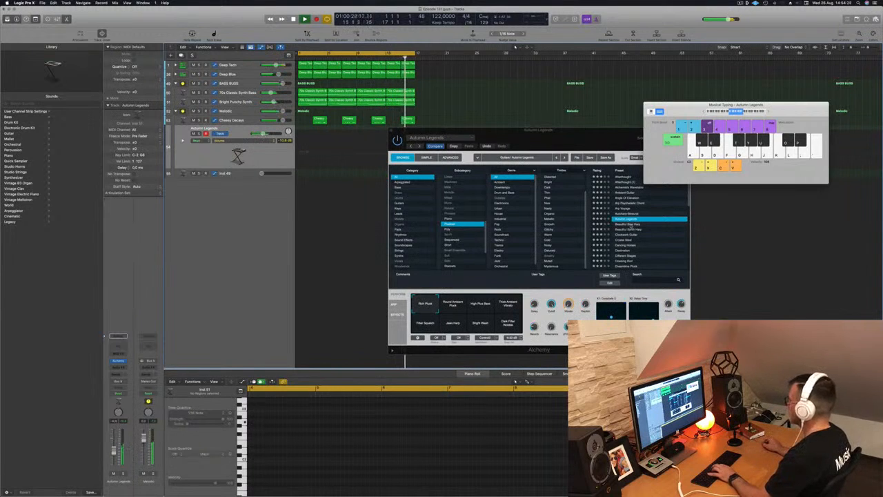
pyautogui.click(629, 227)
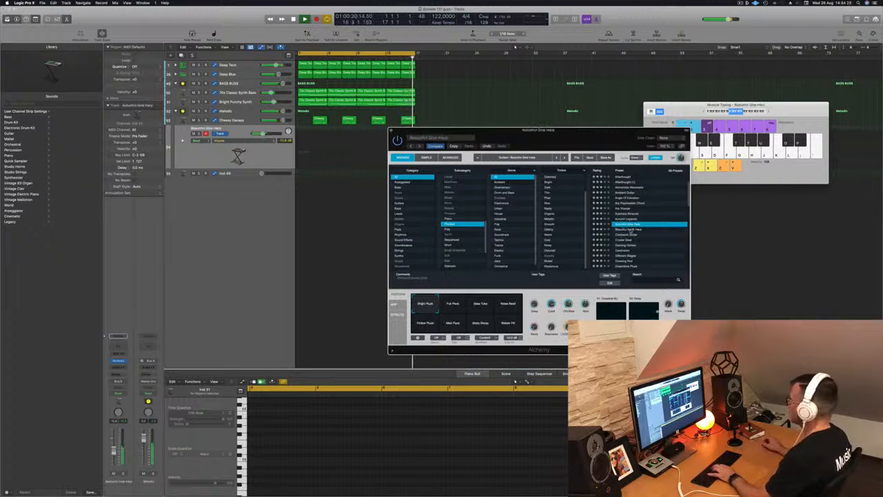
pyautogui.click(638, 228)
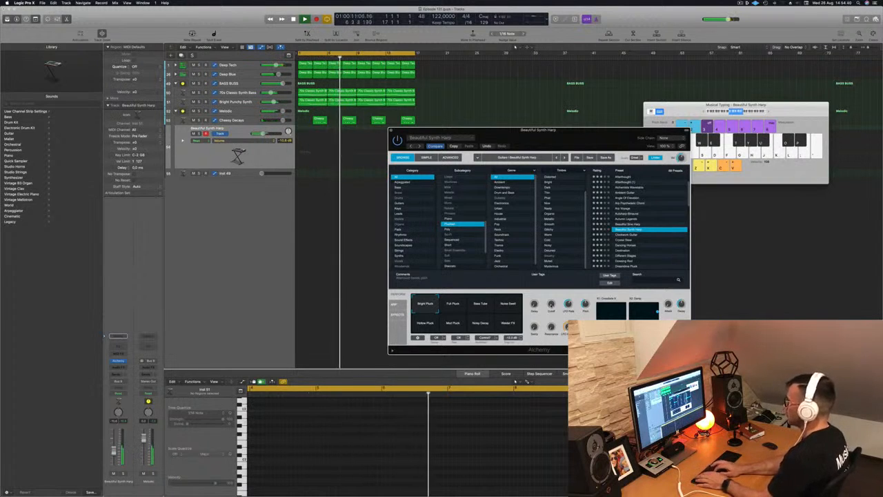
# - Record a short harp phrase on the track using musical typing, then stop
pyautogui.press('r')
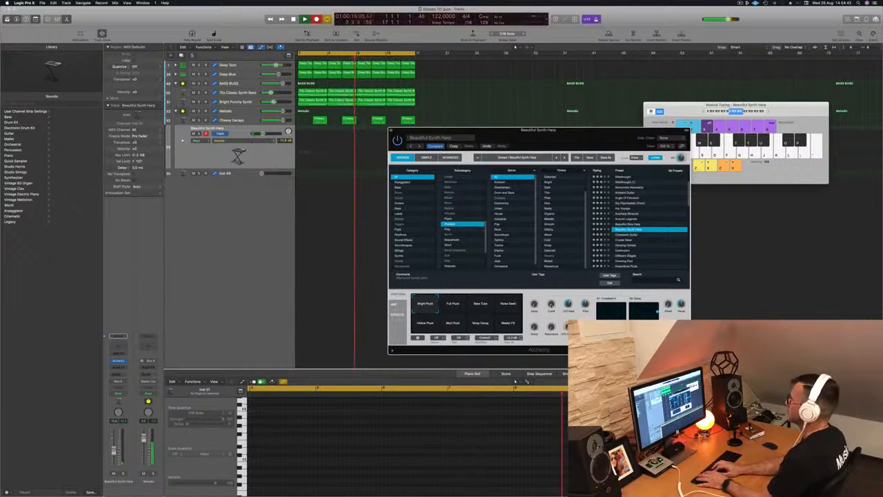
pyautogui.press('k')
pyautogui.press('h')
pyautogui.press('k')
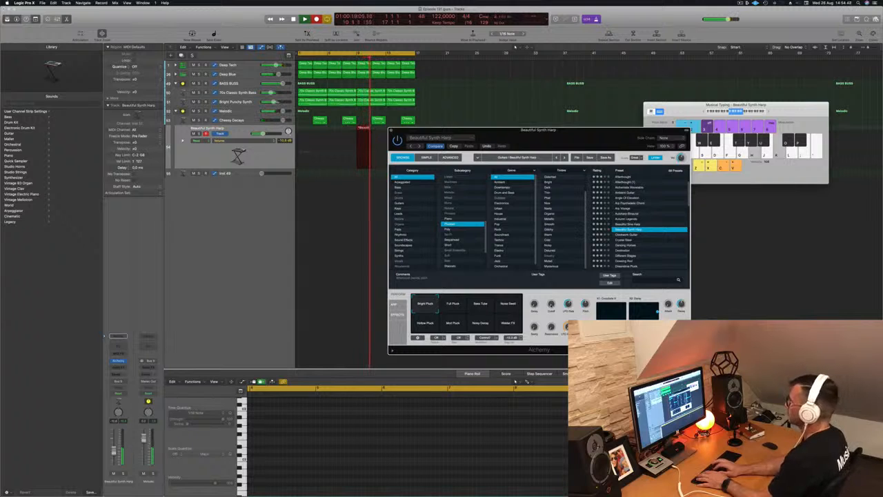
pyautogui.press('space')
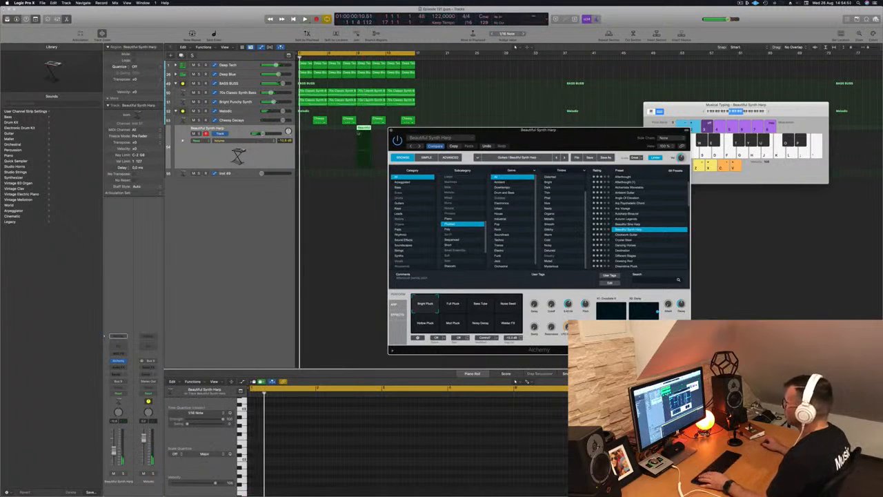
# - Move the recorded harp region to the start of bar 1 and play it back to review its notes
pyautogui.moveTo(340, 128); pyautogui.dragTo(305, 130)
pyautogui.press('space')
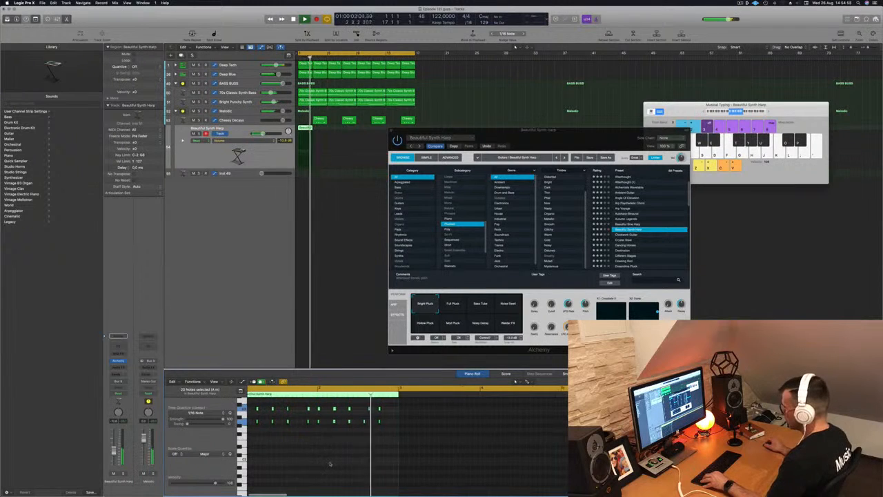
pyautogui.scroll(2, 345, 461)
pyautogui.click(385, 409)
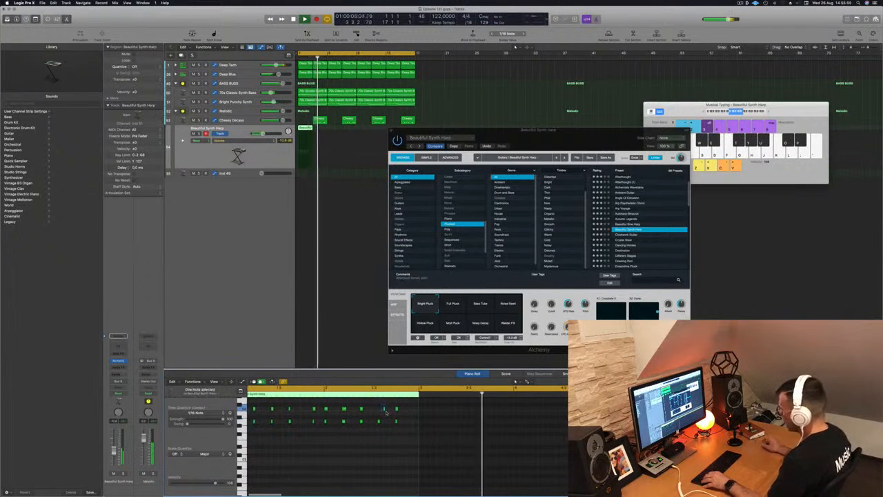
pyautogui.press('Return')
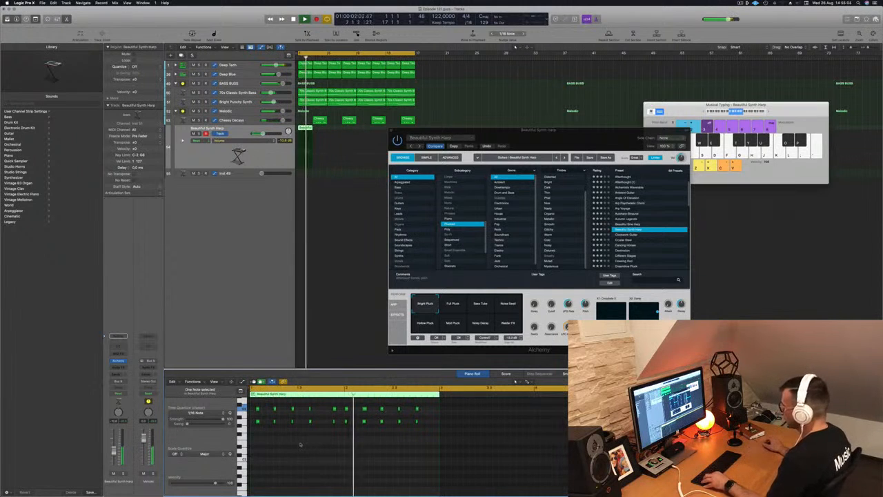
pyautogui.scroll(-1, 304, 441)
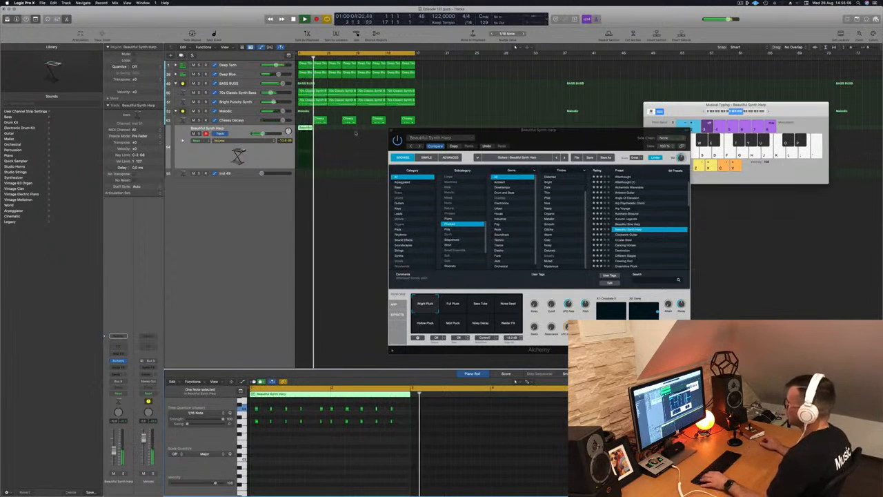
# - Repeat the harp region across the following bars and start playback
pyautogui.moveTo(304, 129); pyautogui.dragTo(364, 133)
pyautogui.press('space')
# - Audition the Alchemy performance pad variations for the harp, ending on the Bright Pluck pad
pyautogui.moveTo(523, 136); pyautogui.dragTo(545, 114)
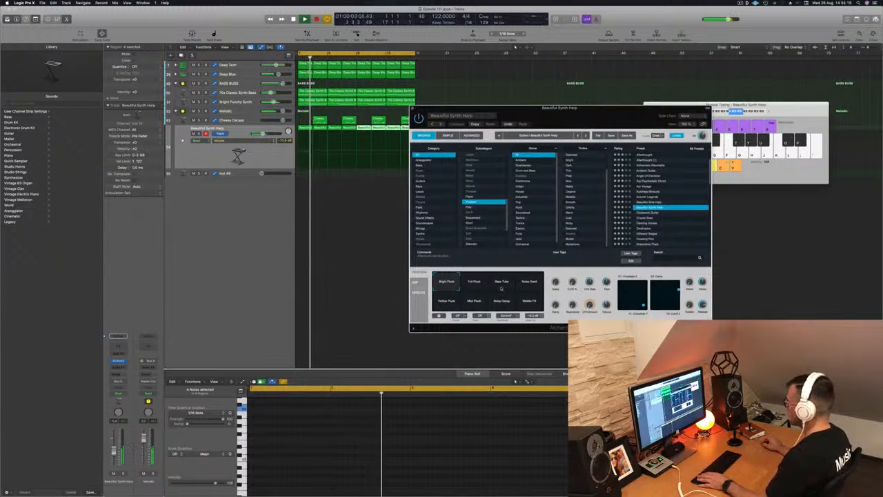
pyautogui.click(477, 283)
pyautogui.click(498, 284)
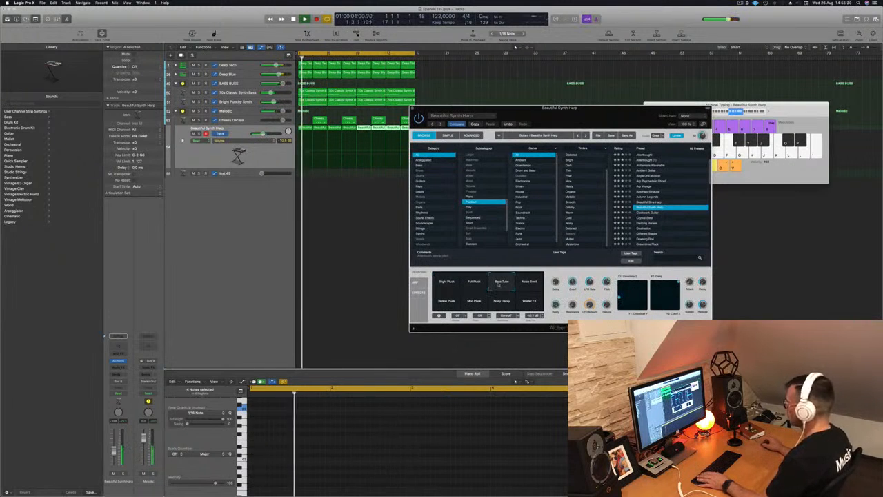
pyautogui.click(528, 281)
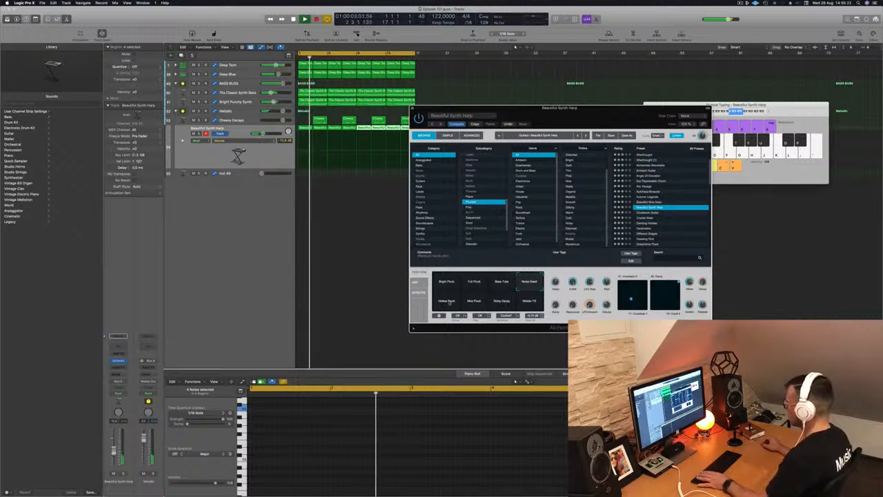
pyautogui.click(474, 301)
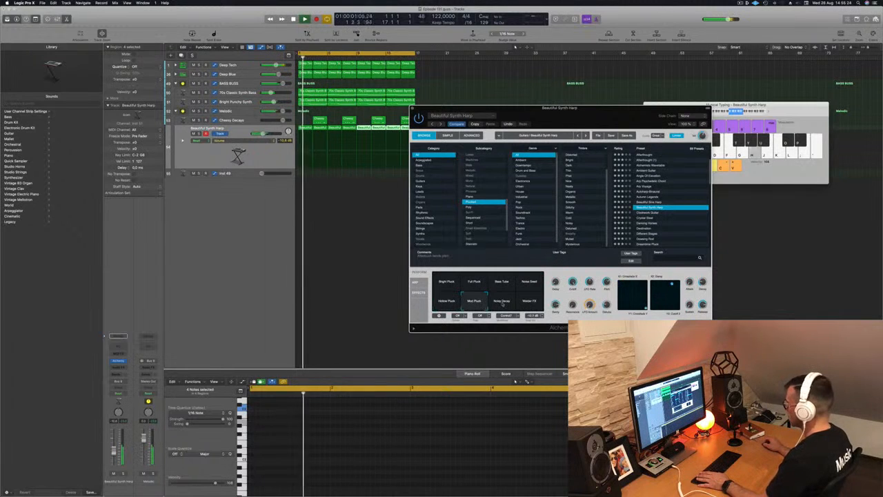
pyautogui.click(501, 302)
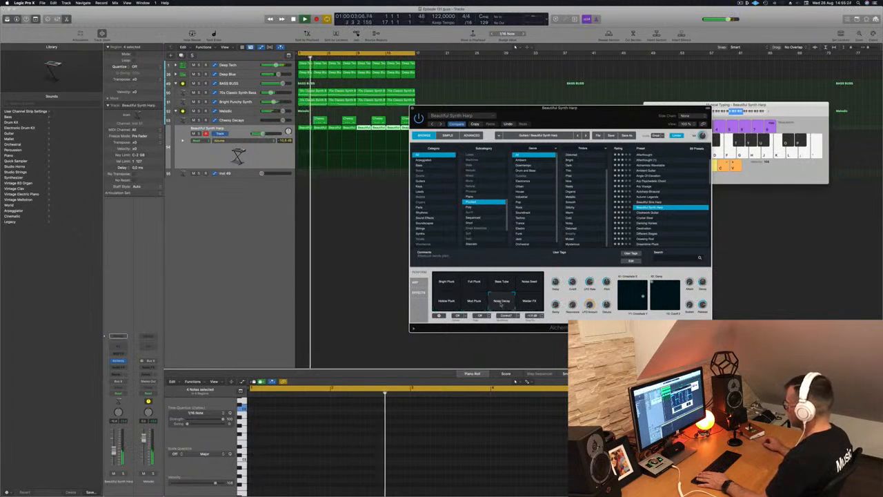
pyautogui.click(452, 285)
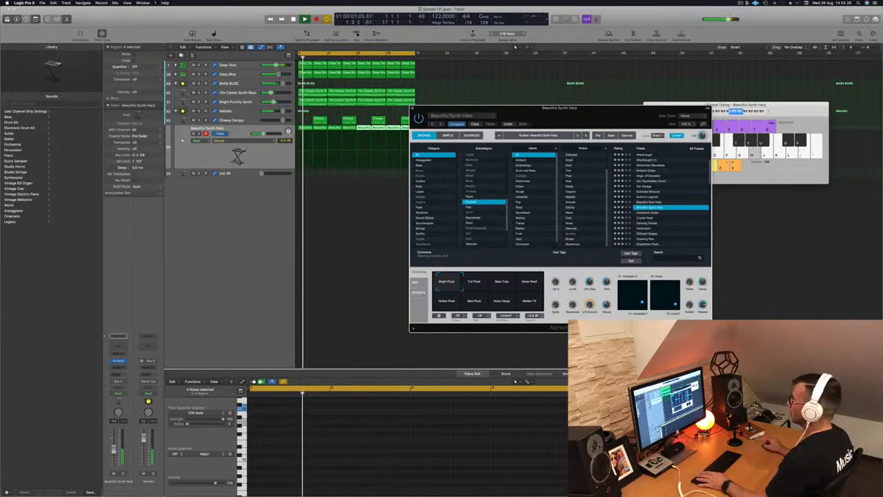
# - Close the Alchemy plug-in window
pyautogui.moveTo(573, 111); pyautogui.dragTo(543, 122)
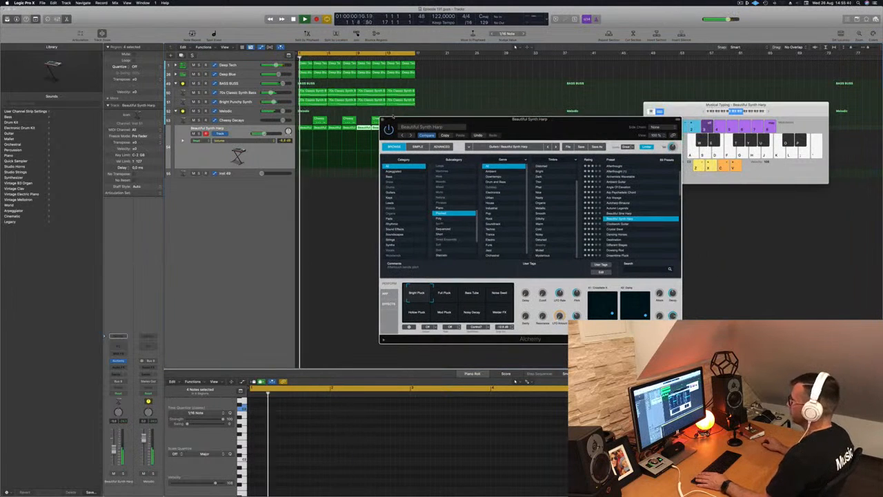
pyautogui.click(382, 120)
pyautogui.click(336, 209)
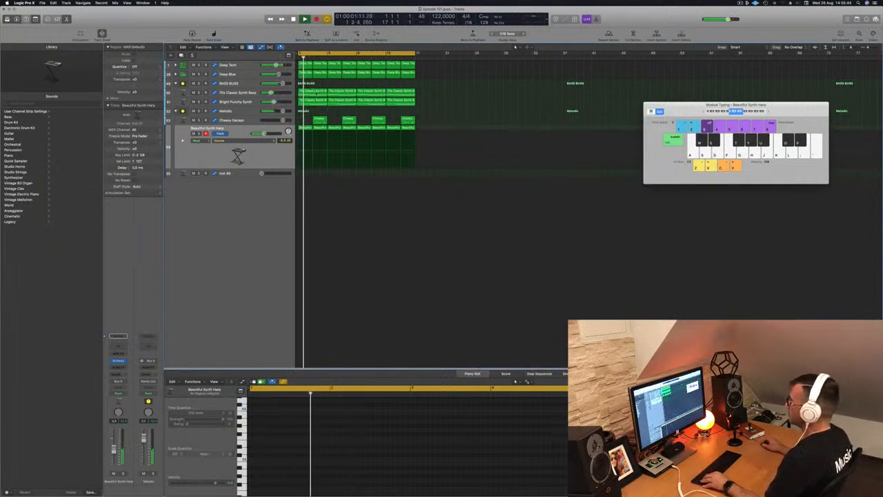
# - Copy the 70s Classic Synth Bass region from bar 1 onto the new empty instrument track
pyautogui.click(316, 92)
pyautogui.moveTo(313, 140); pyautogui.dragTo(313, 172)
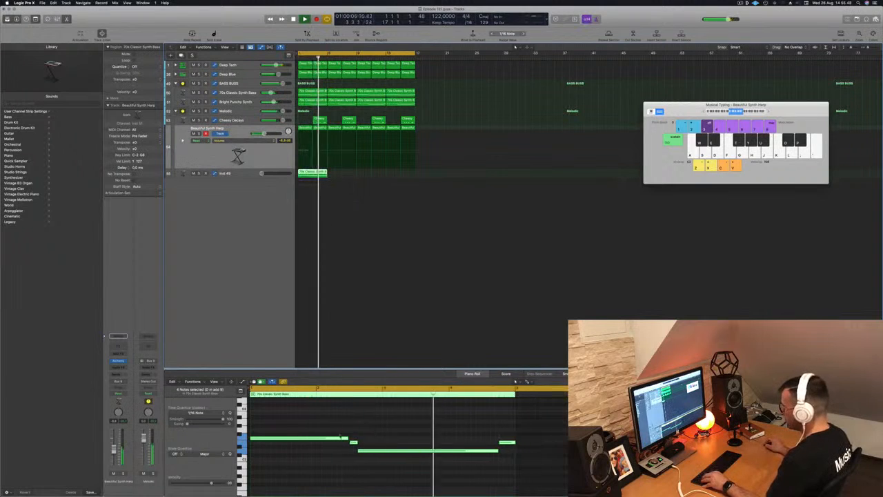
# - Delete one note and reshape the copied region's remaining notes into two long sustained notes repeated across the region
pyautogui.click(353, 442)
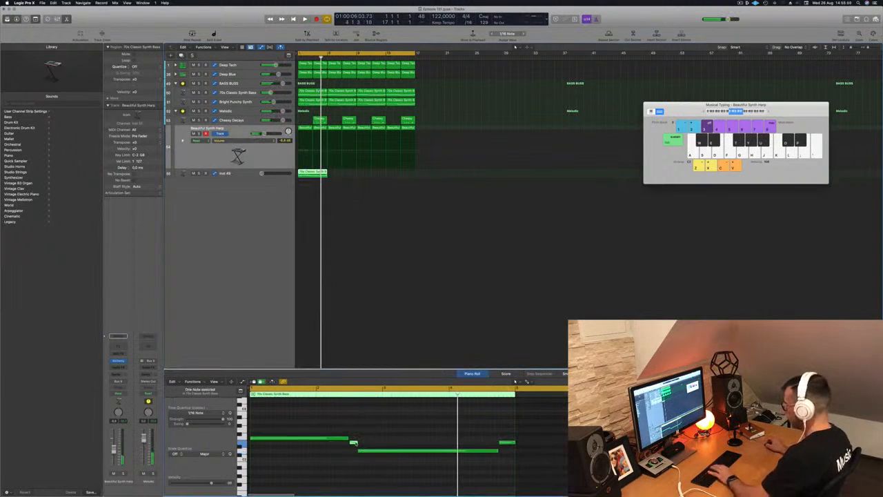
pyautogui.press('BackSpace')
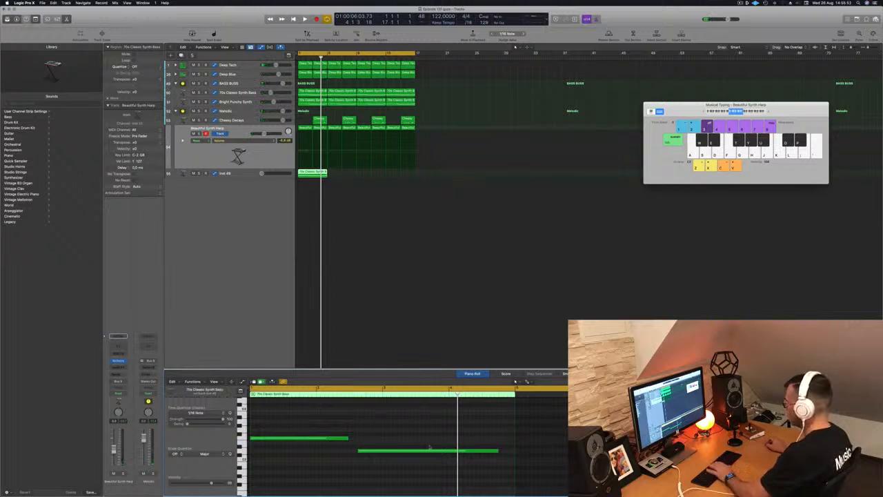
pyautogui.moveTo(406, 450); pyautogui.dragTo(298, 455)
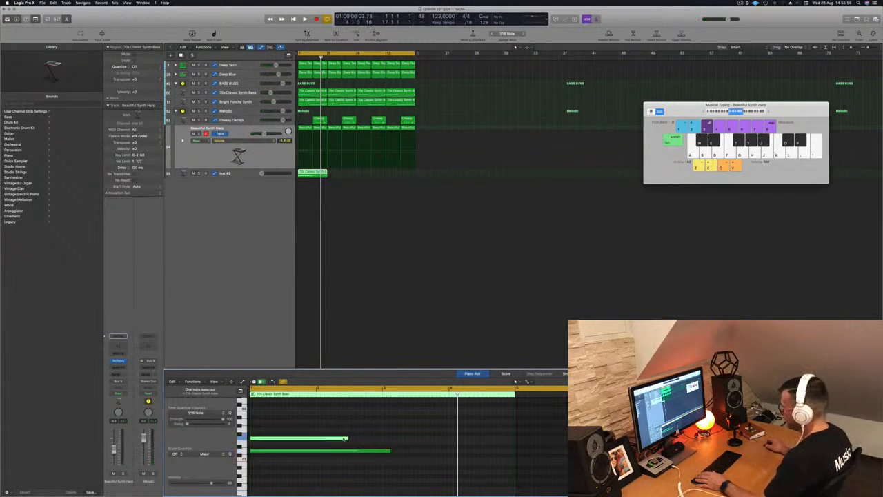
pyautogui.moveTo(347, 437); pyautogui.dragTo(382, 452)
pyautogui.moveTo(359, 420); pyautogui.dragTo(349, 466)
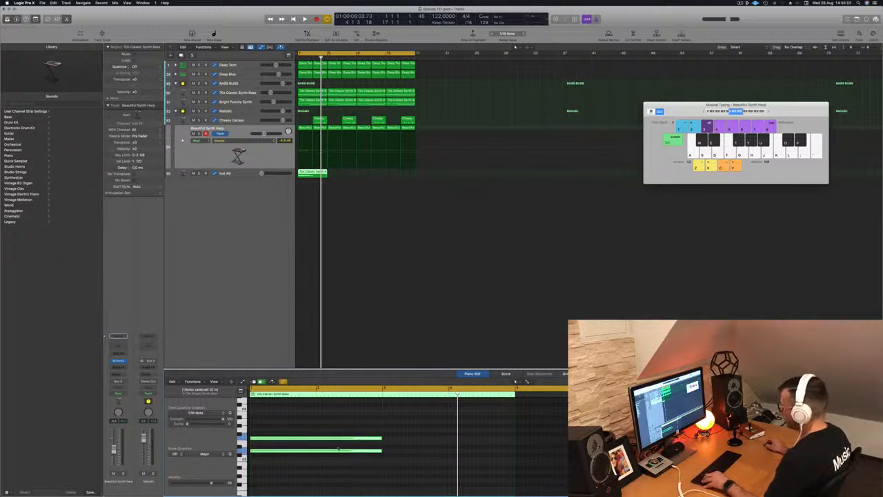
pyautogui.moveTo(380, 445); pyautogui.dragTo(450, 440)
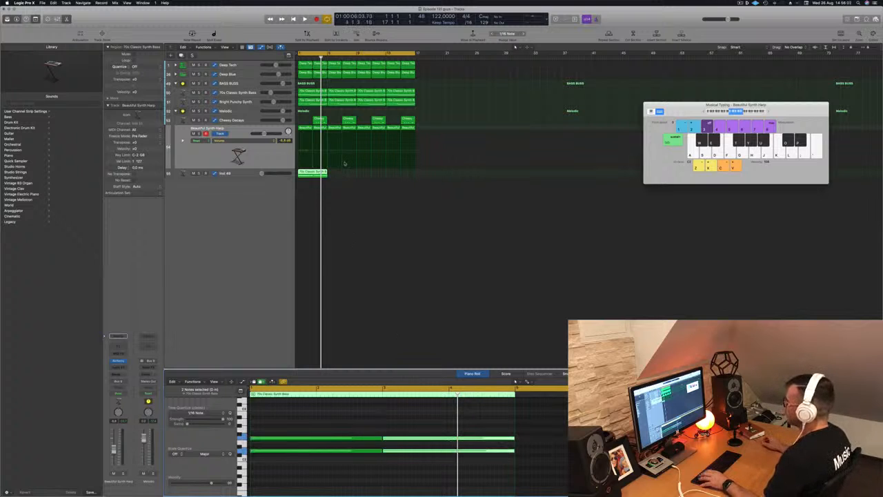
# - Repeat the edited region across the following bars and save the project
pyautogui.moveTo(321, 172); pyautogui.dragTo(378, 178)
pyautogui.keyDown('shift'); pyautogui.click(319, 174); pyautogui.keyUp('shift')
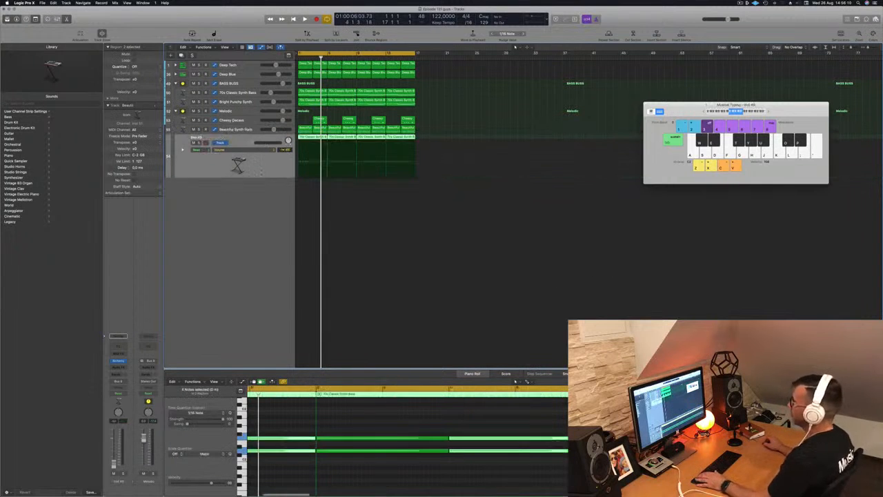
pyautogui.press('super+s')
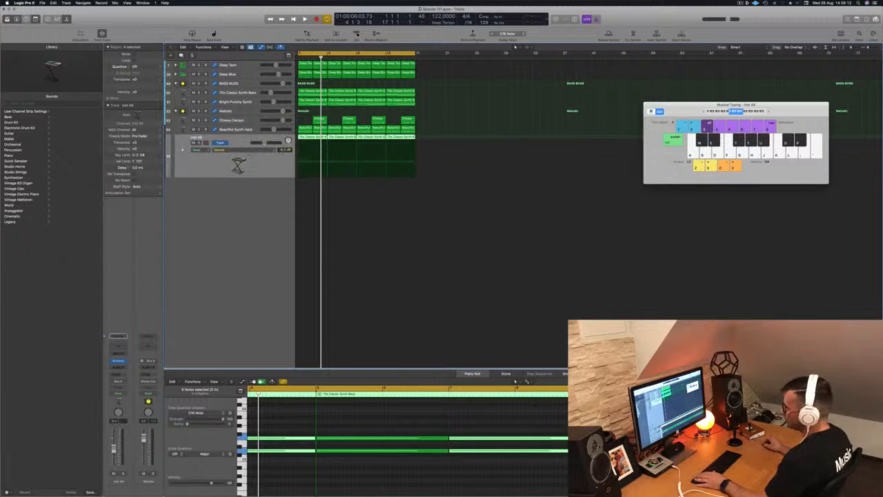
# - Open Alchemy on the new track, load the Arpeggiated 1970s Analog Arp preset, and play it back with a small level tweak
pyautogui.click(118, 360)
pyautogui.moveTo(443, 78); pyautogui.dragTo(497, 87)
pyautogui.click(347, 137)
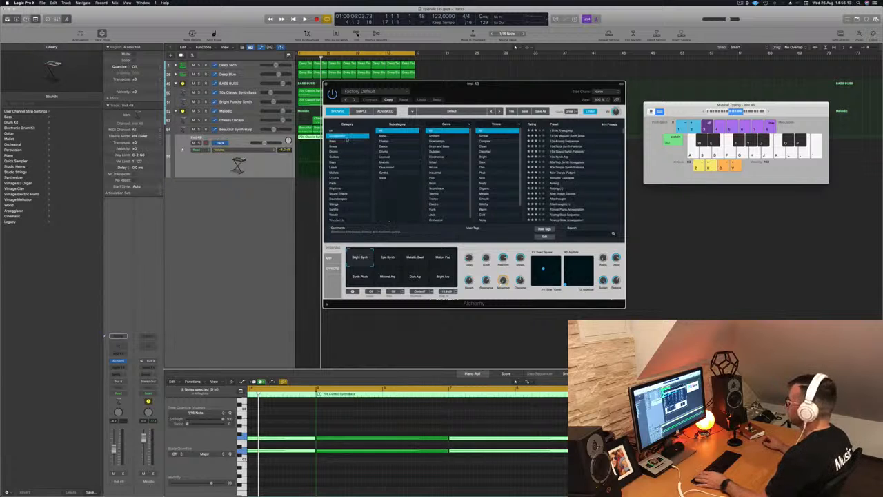
pyautogui.press('Down')
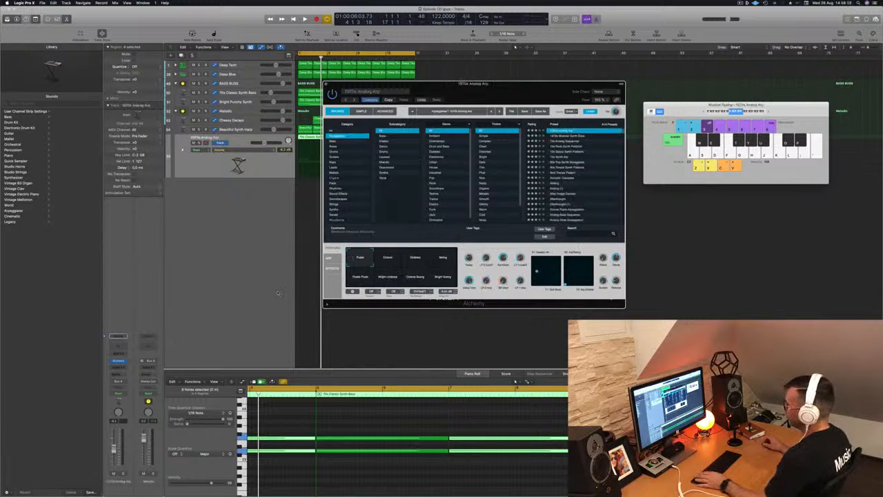
pyautogui.press('space')
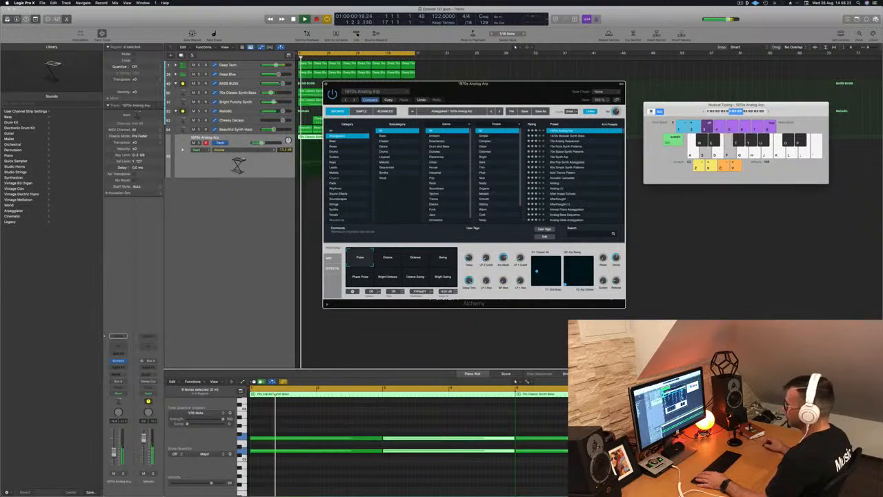
pyautogui.moveTo(114, 449); pyautogui.dragTo(114, 452)
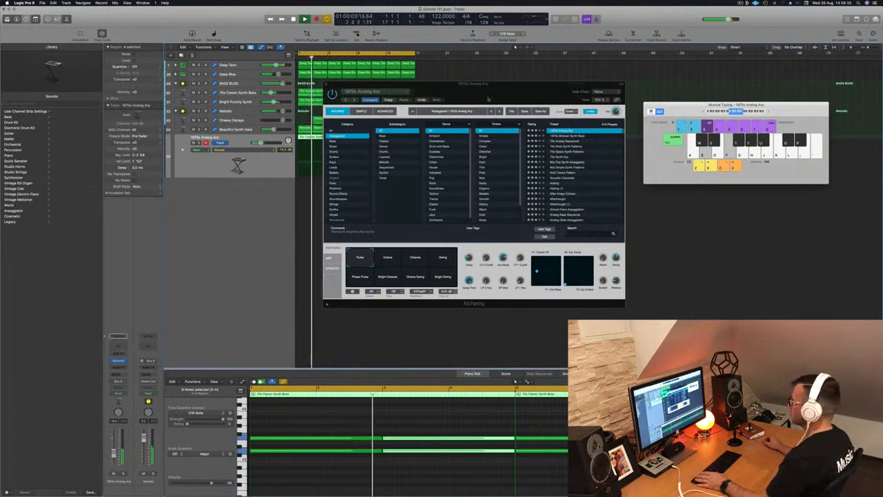
pyautogui.moveTo(469, 95); pyautogui.dragTo(539, 109)
pyautogui.moveTo(260, 143); pyautogui.dragTo(261, 143)
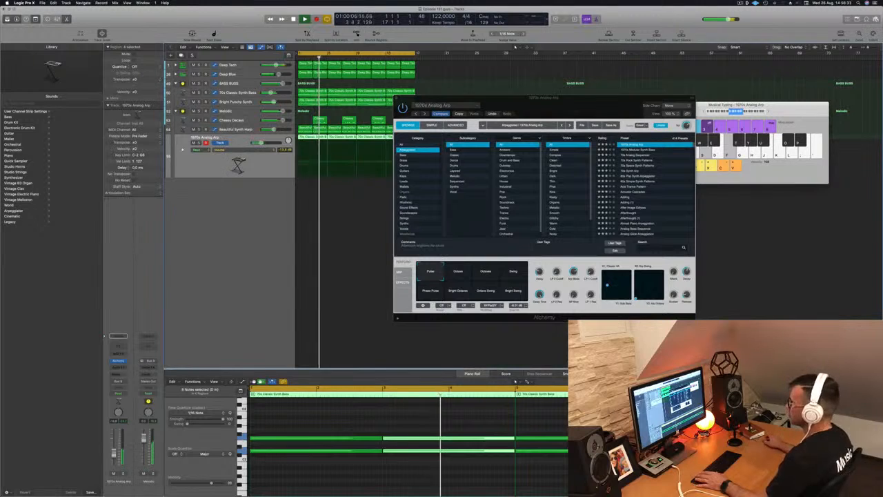
pyautogui.moveTo(565, 105); pyautogui.dragTo(640, 108)
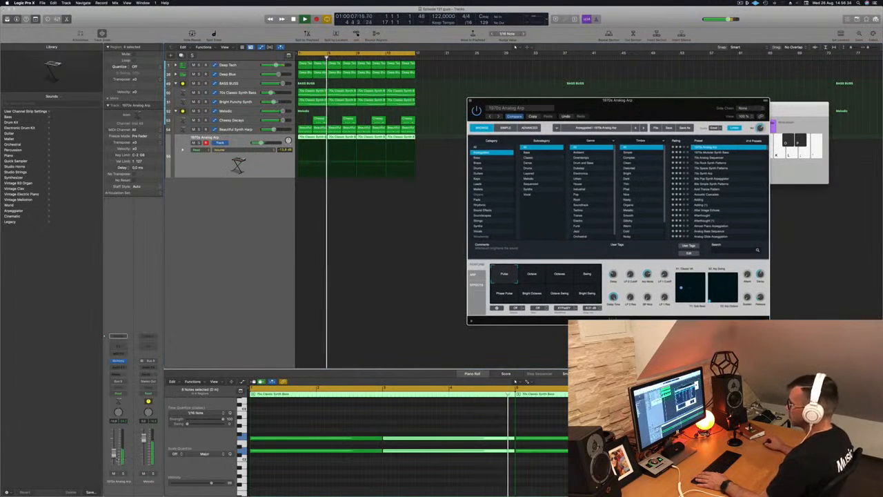
pyautogui.press('Return')
# - Add a Channel EQ to the Melodic stack with a low cut around 232 Hz at 18 dB/Oct
pyautogui.click(245, 111)
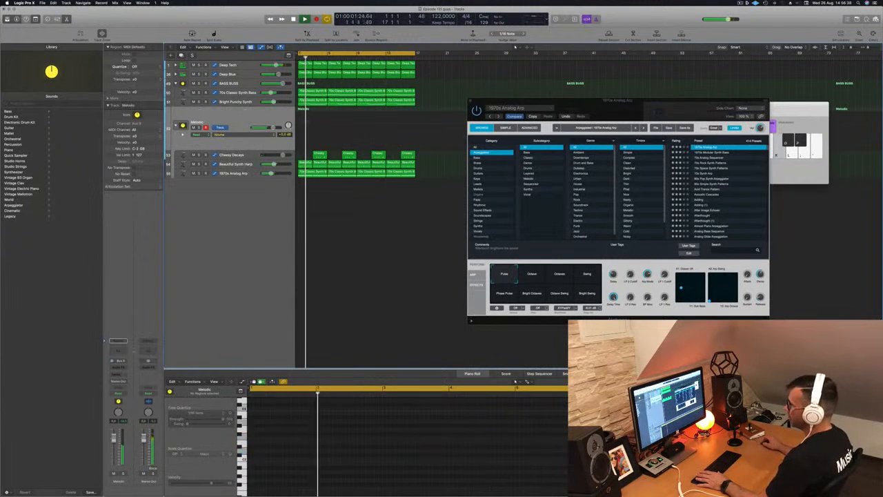
pyautogui.click(119, 350)
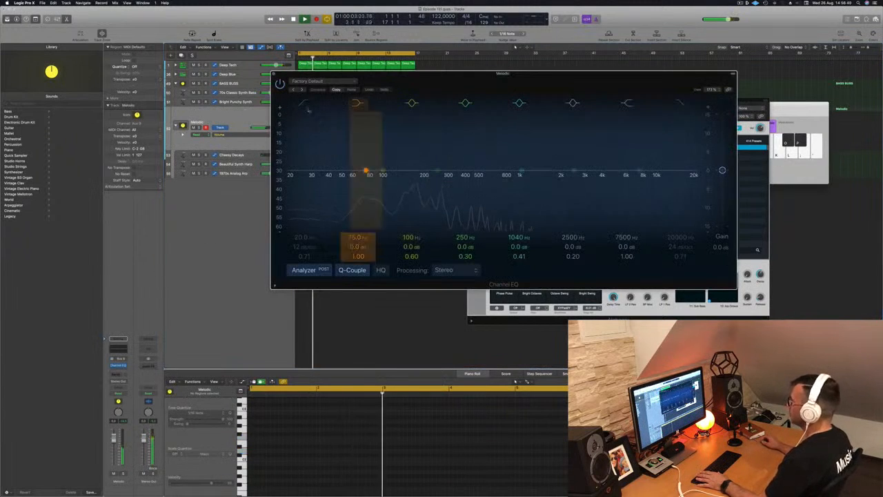
pyautogui.click(299, 242)
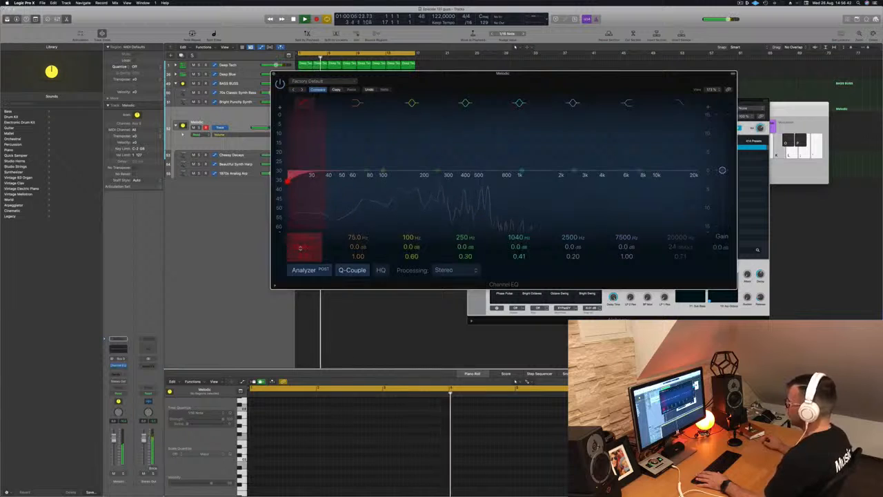
pyautogui.moveTo(289, 178); pyautogui.dragTo(487, 180)
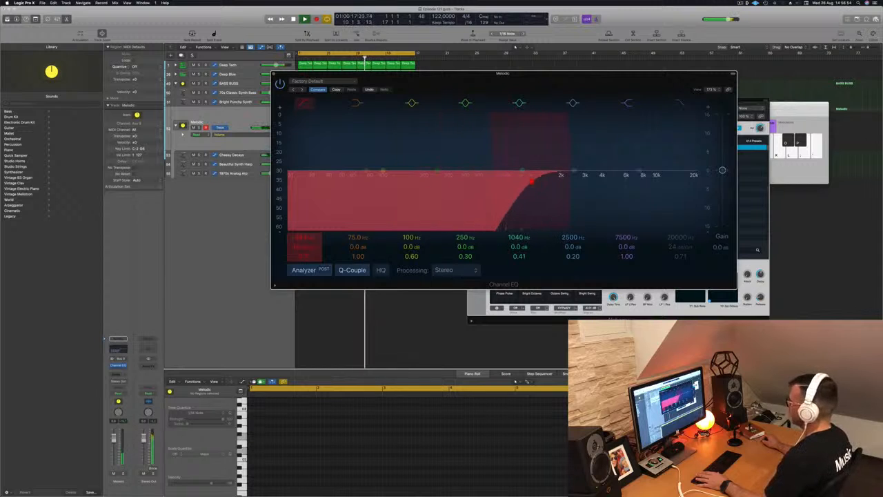
pyautogui.click(301, 236)
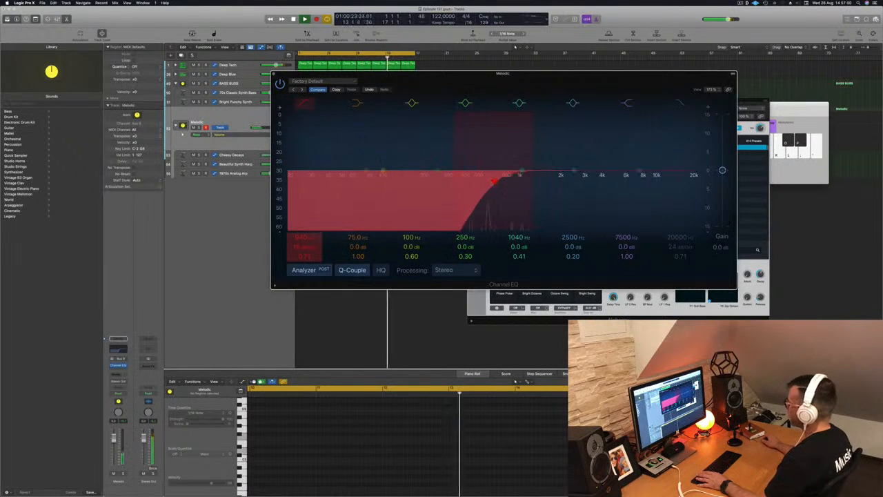
pyautogui.moveTo(439, 181); pyautogui.dragTo(434, 178)
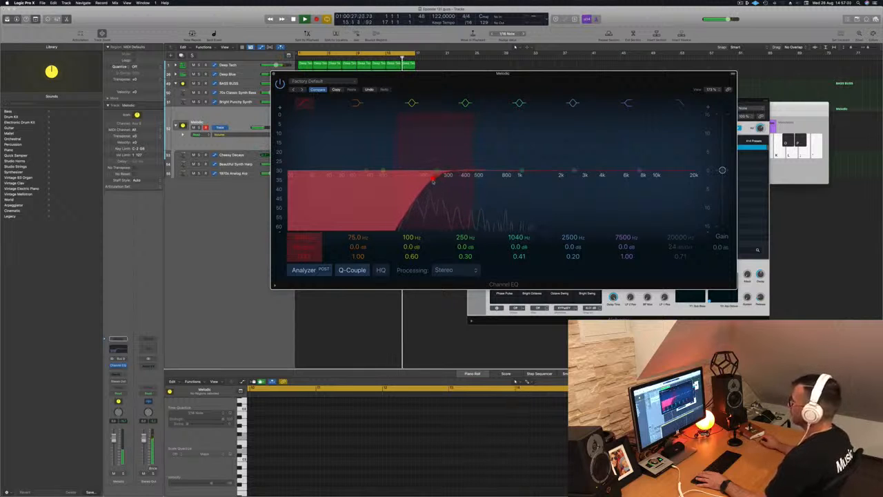
# - Add a send from the Melodic stack to Bus 10 and start playback
pyautogui.click(226, 121)
pyautogui.press('Return')
pyautogui.press('Return')
pyautogui.click(117, 374)
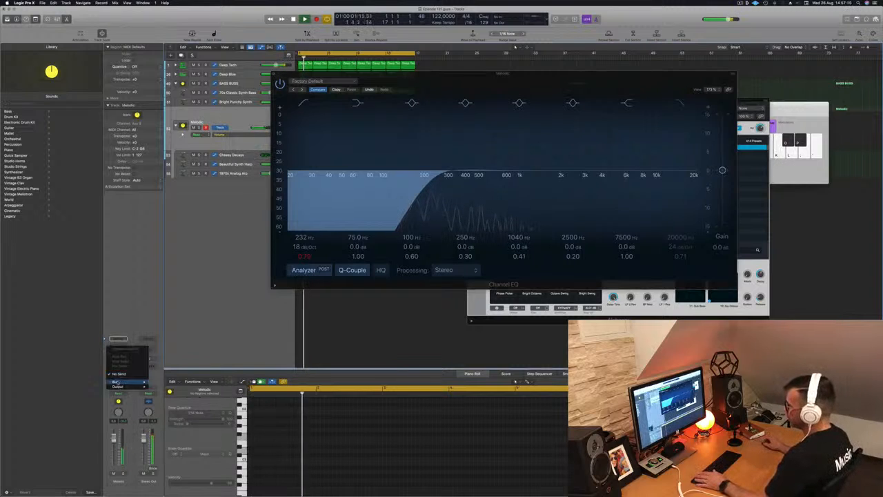
pyautogui.moveTo(118, 382)
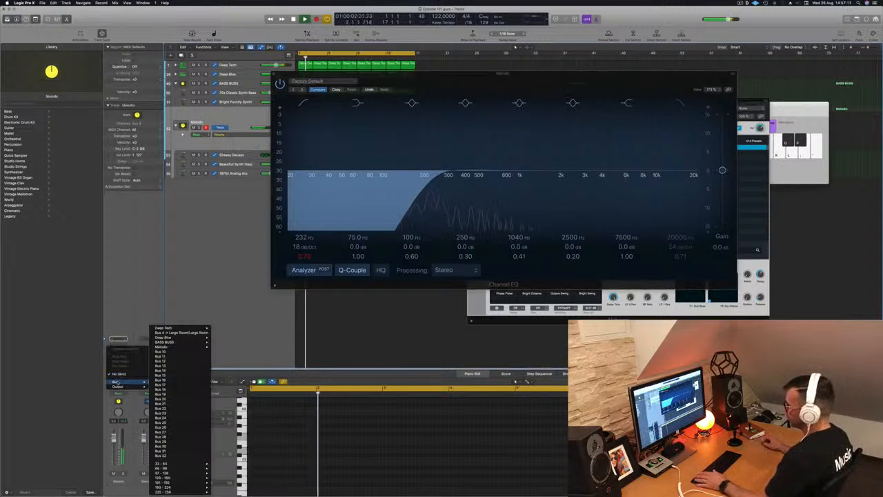
pyautogui.click(171, 352)
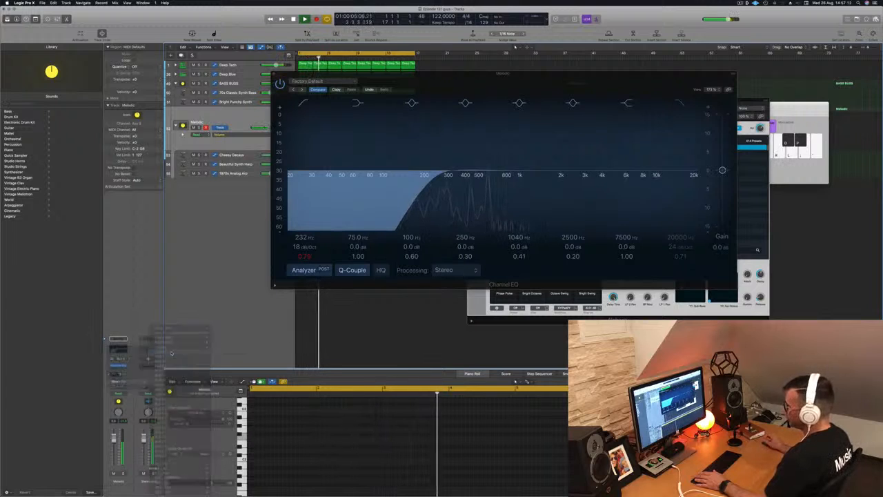
pyautogui.press('space')
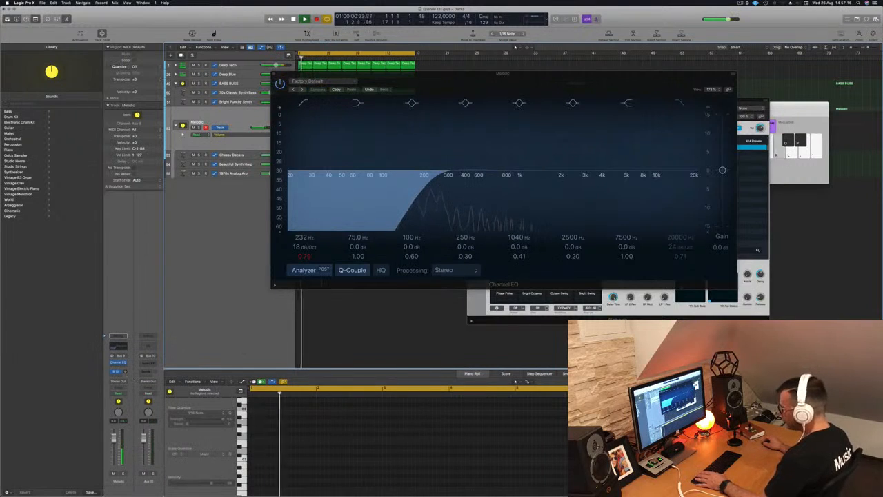
# - Insert a SilverVerb reverb on the Aux 10 return channel and load a saved user preset for it
pyautogui.click(150, 362)
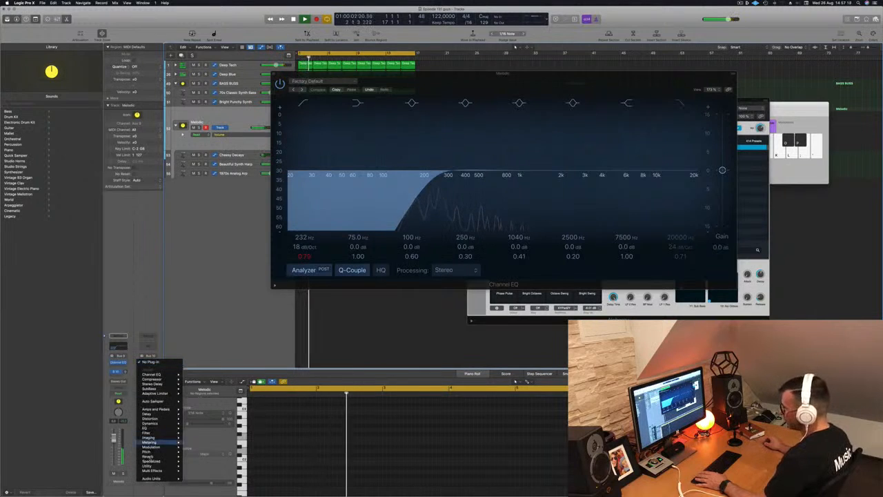
pyautogui.moveTo(158, 456)
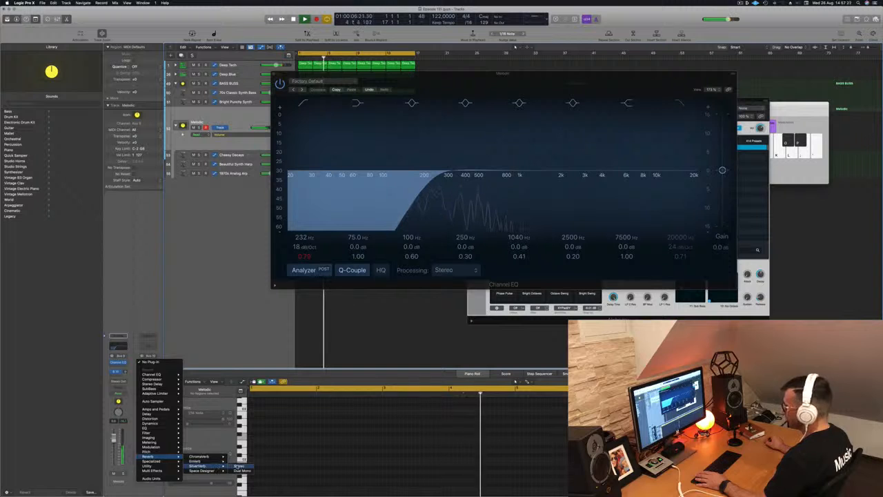
pyautogui.click(198, 466)
pyautogui.moveTo(505, 81); pyautogui.dragTo(381, 144)
pyautogui.moveTo(595, 76); pyautogui.dragTo(880, 75)
pyautogui.moveTo(398, 148); pyautogui.dragTo(515, 184)
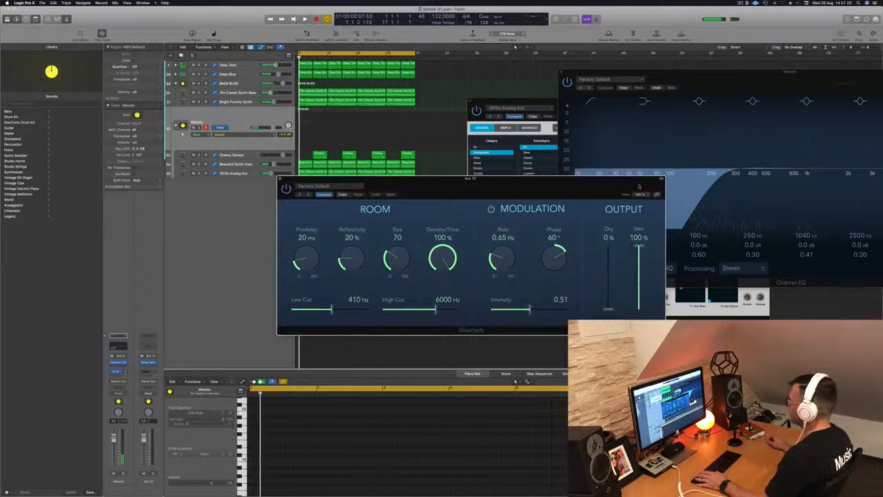
pyautogui.click(335, 187)
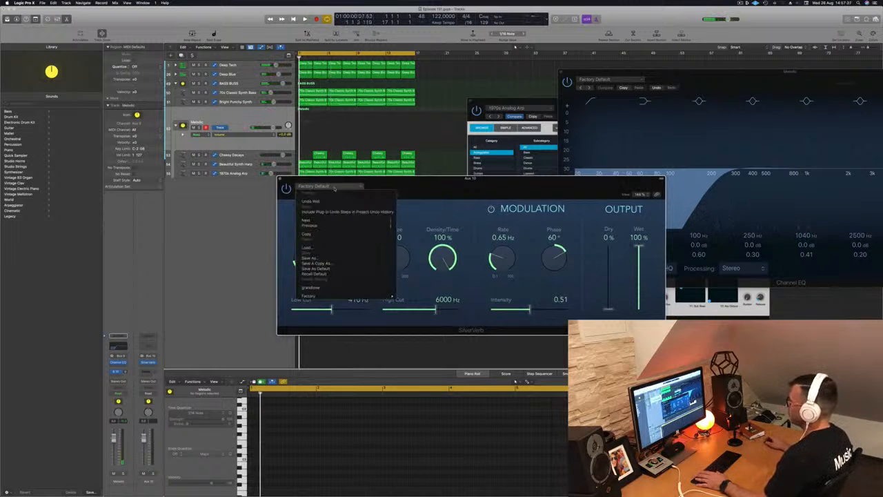
pyautogui.click(311, 286)
pyautogui.moveTo(526, 196); pyautogui.dragTo(634, 195)
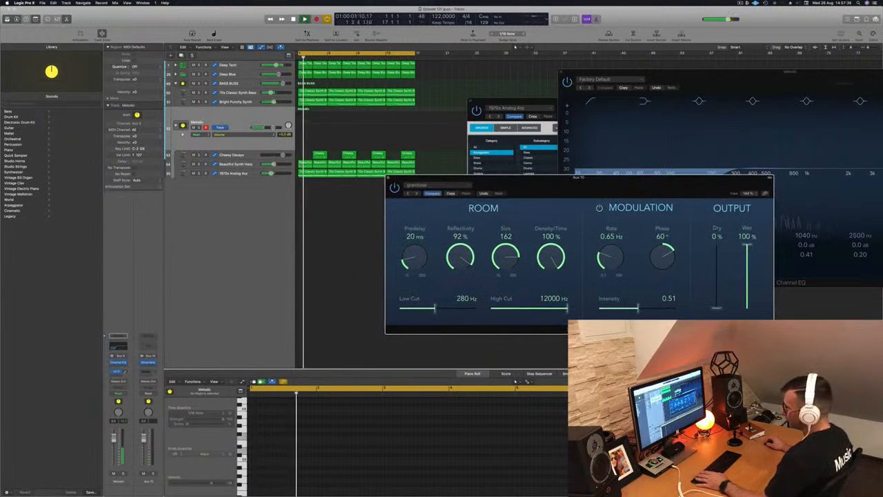
# - Nudge the Bus 10 send level and add a Channel EQ on Aux 10 with a low cut around 488 Hz
pyautogui.moveTo(125, 372); pyautogui.dragTo(125, 369)
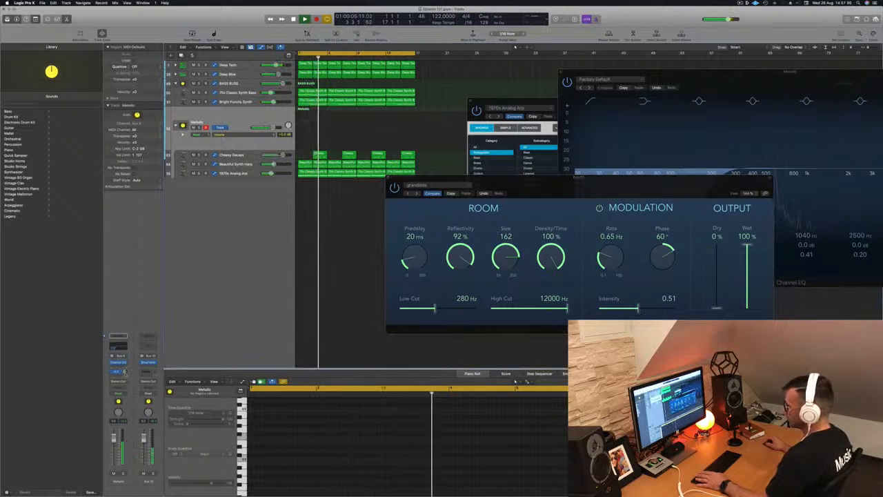
pyautogui.press('Return')
pyautogui.click(147, 348)
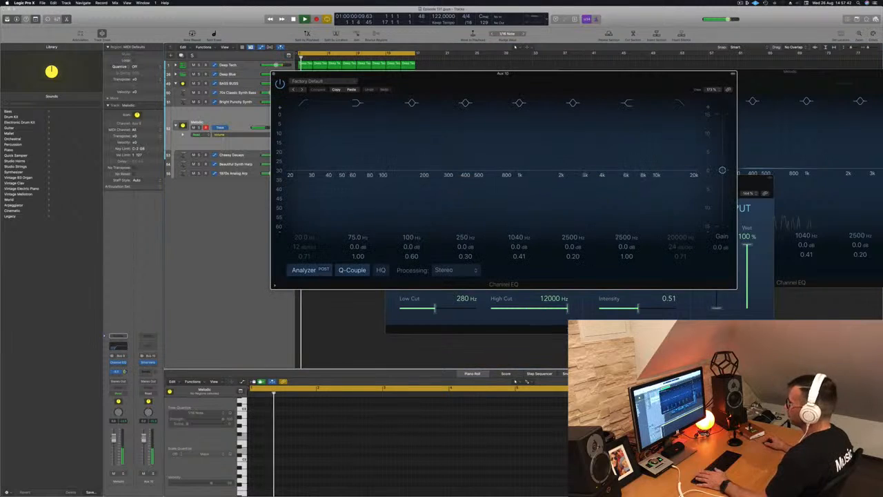
pyautogui.click(306, 109)
pyautogui.moveTo(336, 155); pyautogui.dragTo(470, 143)
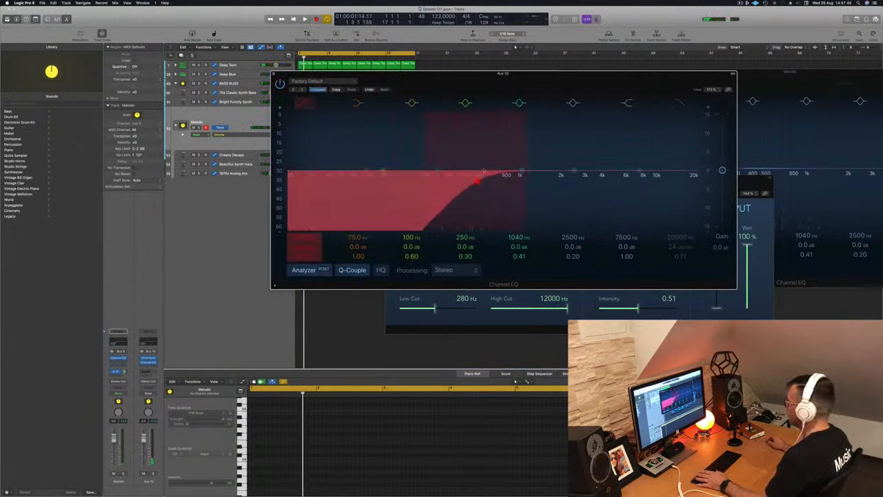
pyautogui.press('Return')
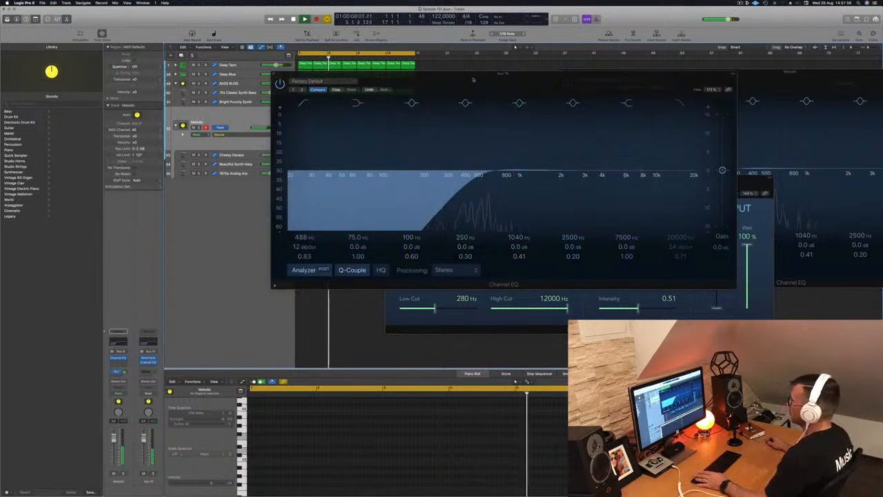
# - Draw a rising automation ramp on the Melodic stack that climbs up to bar 17 and then drops
pyautogui.moveTo(279, 78); pyautogui.dragTo(550, 87)
pyautogui.press('space')
pyautogui.press('space')
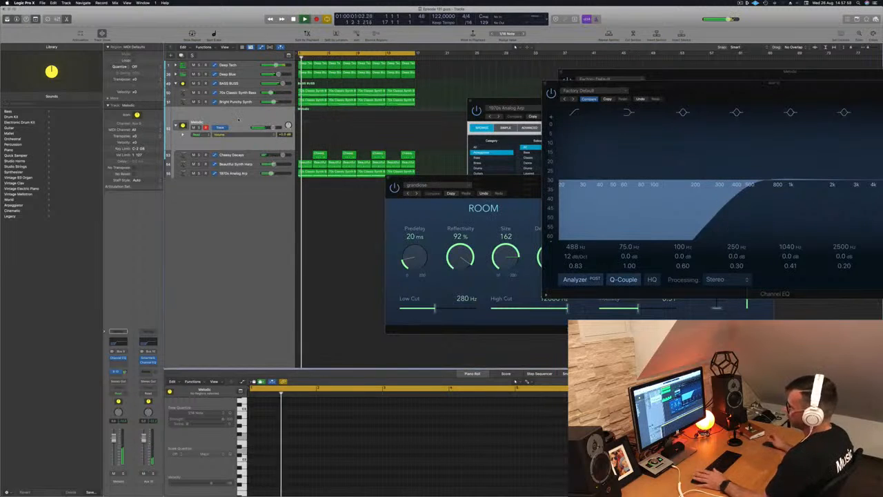
pyautogui.click(117, 393)
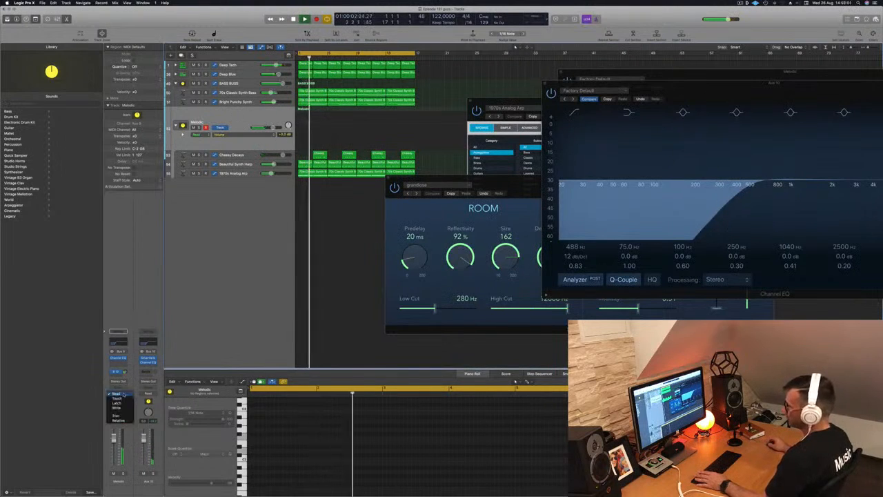
pyautogui.click(116, 398)
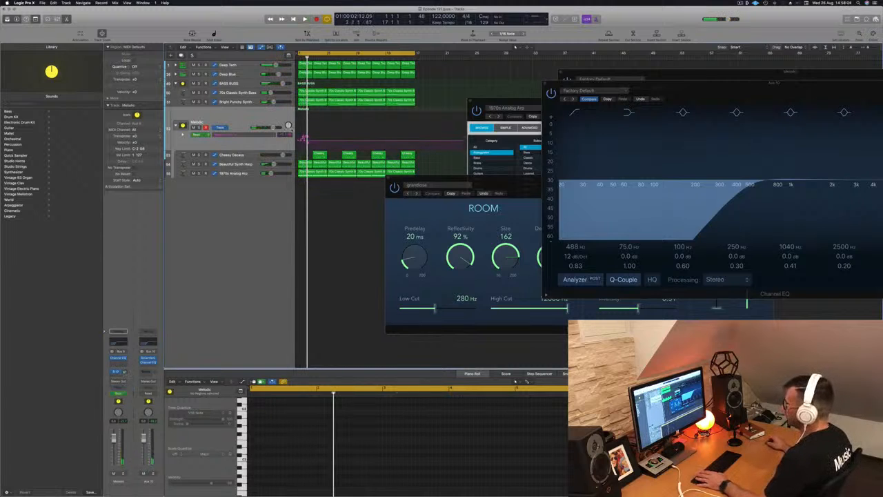
pyautogui.press('space')
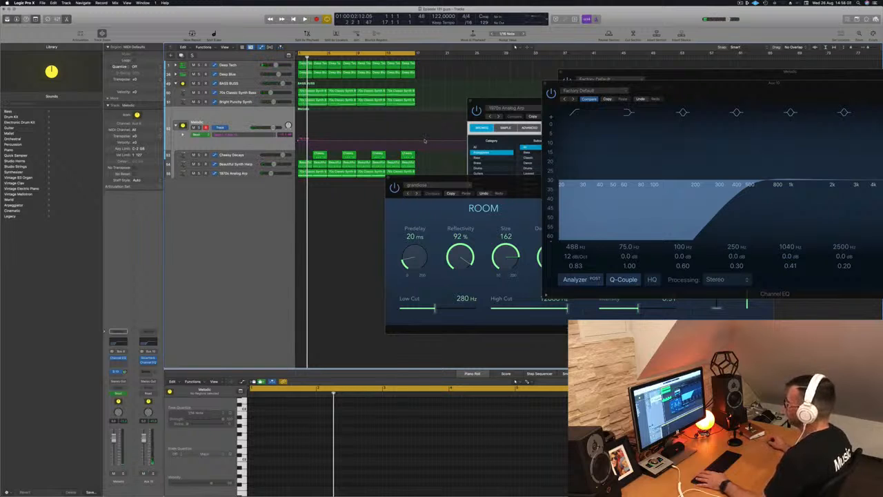
pyautogui.moveTo(415, 142); pyautogui.dragTo(415, 130)
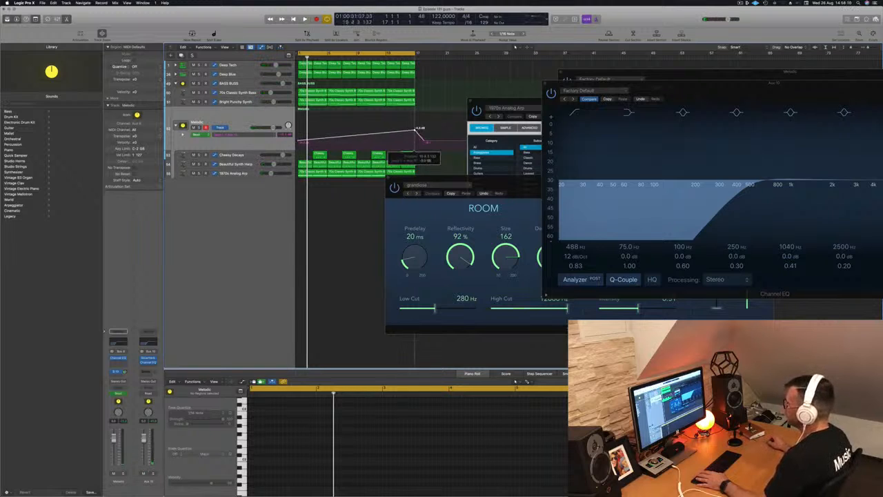
pyautogui.press('space')
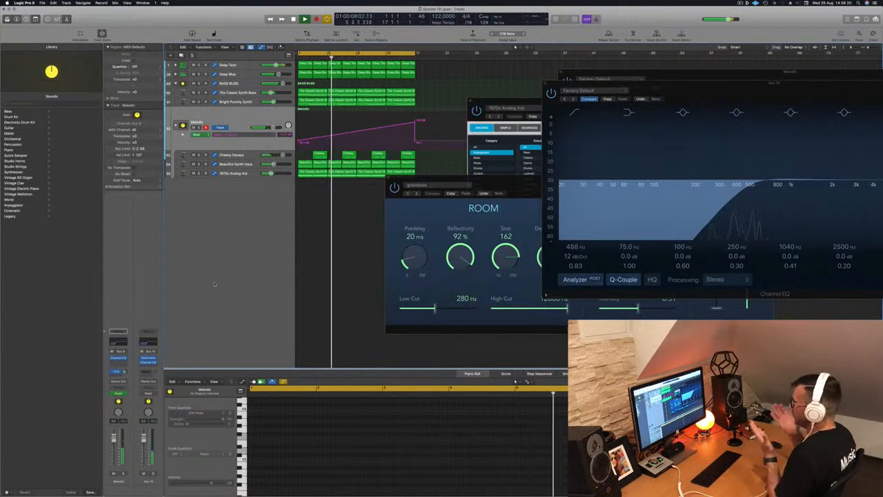
# - Lower the low cut on the Aux 10 Channel EQ to about 418 Hz
pyautogui.moveTo(516, 185); pyautogui.dragTo(508, 234)
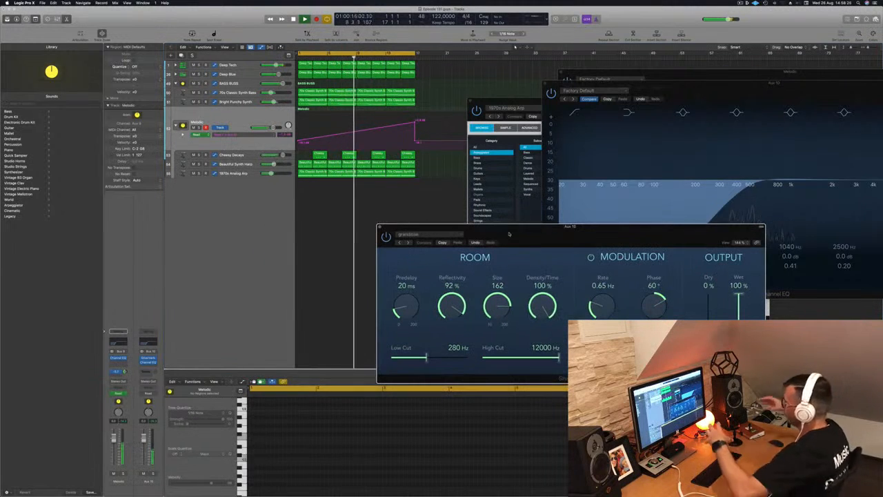
pyautogui.moveTo(569, 234); pyautogui.dragTo(503, 236)
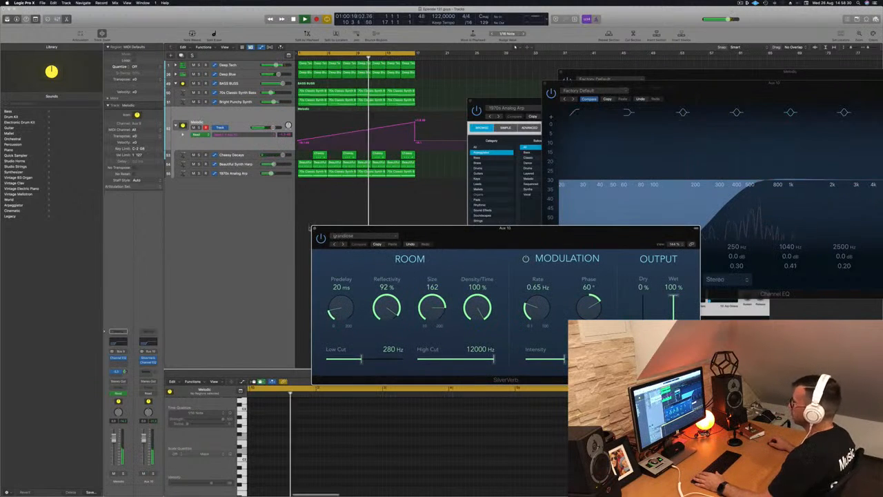
pyautogui.click(314, 229)
pyautogui.moveTo(742, 89); pyautogui.dragTo(567, 177)
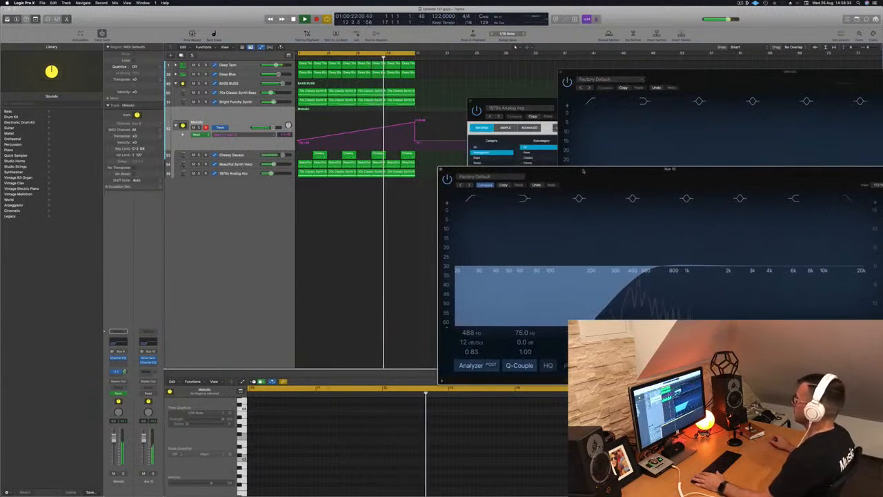
pyautogui.moveTo(645, 271)
pyautogui.mouseDown()
pyautogui.moveTo(609, 272)
pyautogui.moveTo(635, 270)
pyautogui.mouseUp()
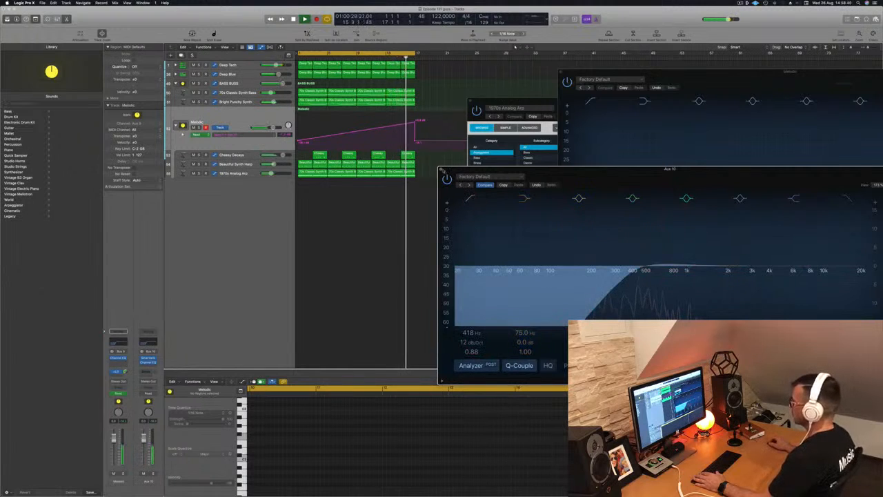
pyautogui.click(441, 169)
pyautogui.hscroll(-2, 423, 161)
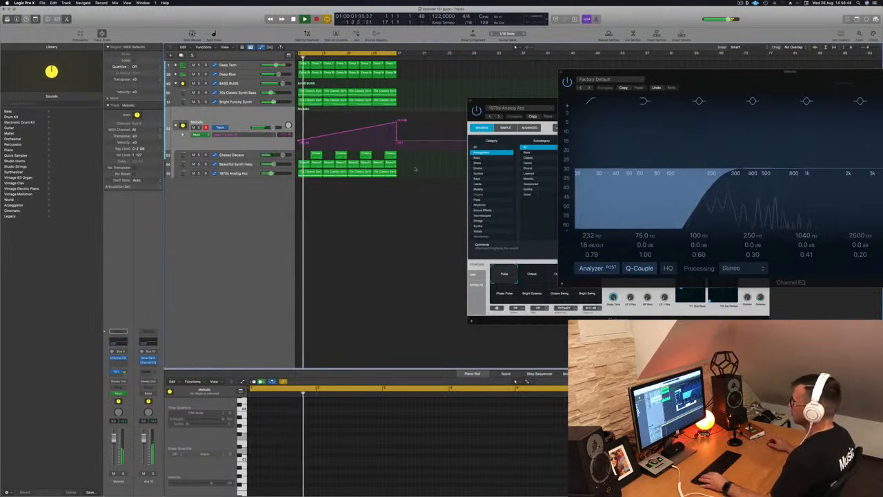
# - Nudge the automation ramp's peak point near bar 17 slightly downward and replay from the start
pyautogui.moveTo(525, 107); pyautogui.dragTo(662, 164)
pyautogui.click(428, 232)
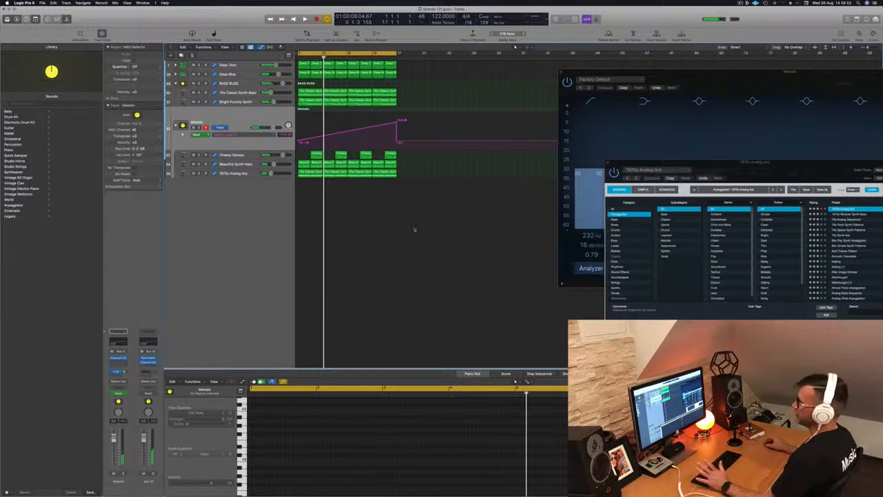
pyautogui.press('Return')
pyautogui.press('space')
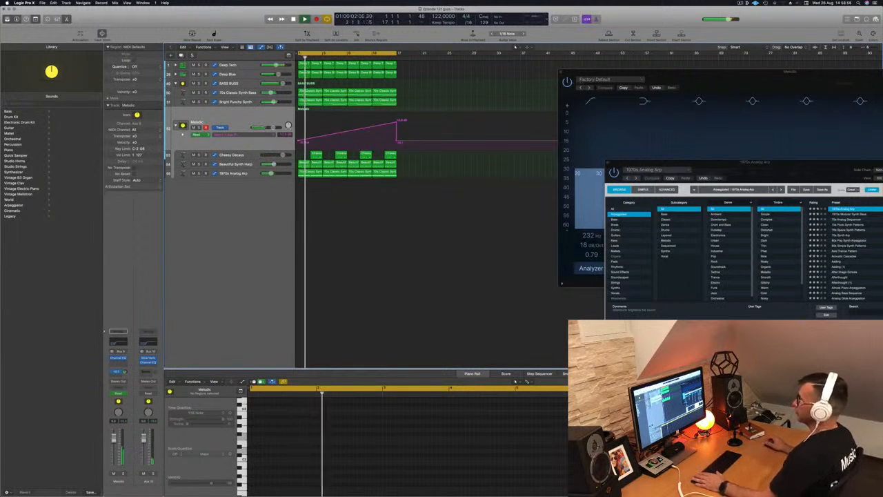
pyautogui.moveTo(396, 122); pyautogui.dragTo(396, 127)
pyautogui.press('Return')
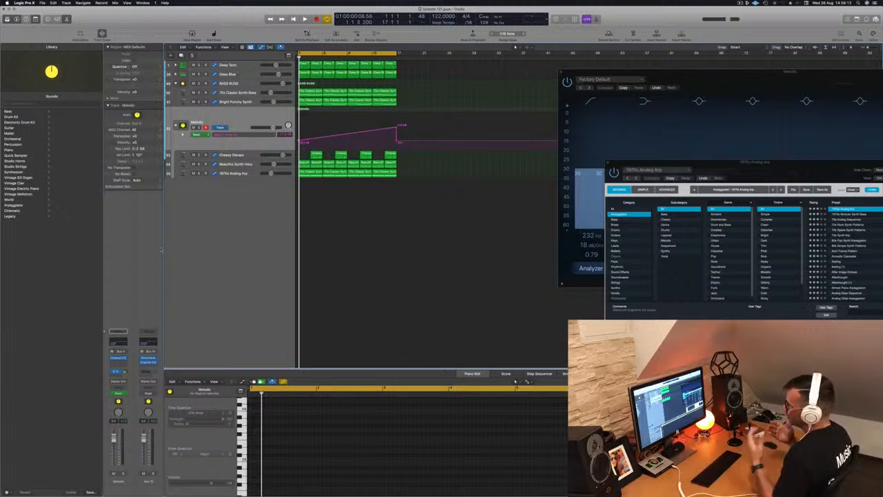
pyautogui.press('space')
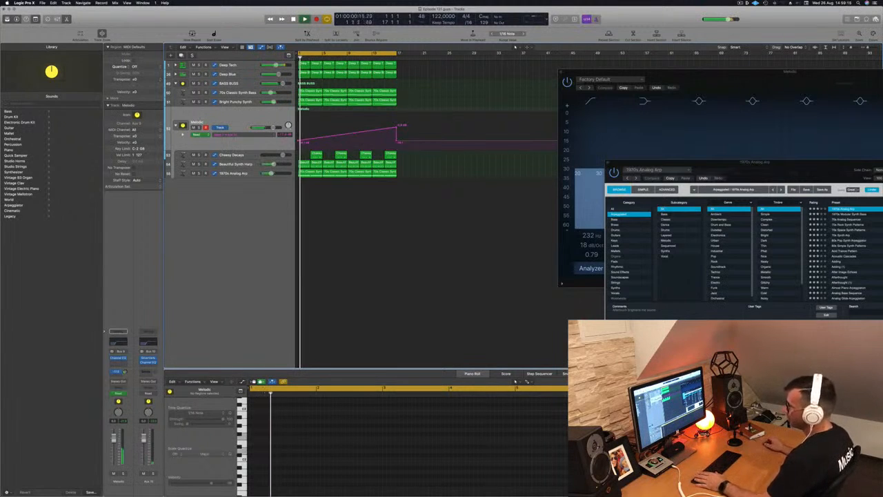
# - Add a second send from the Melodic stack to Bus 11 and start playback
pyautogui.click(116, 378)
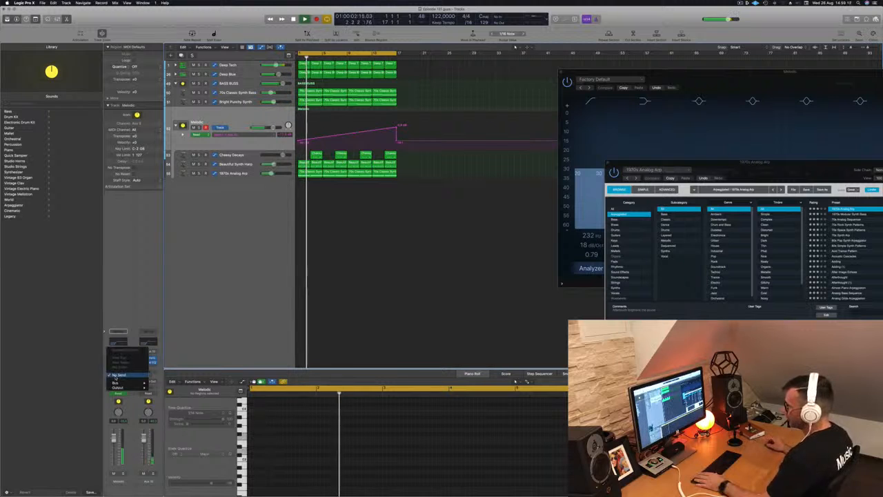
pyautogui.moveTo(115, 382)
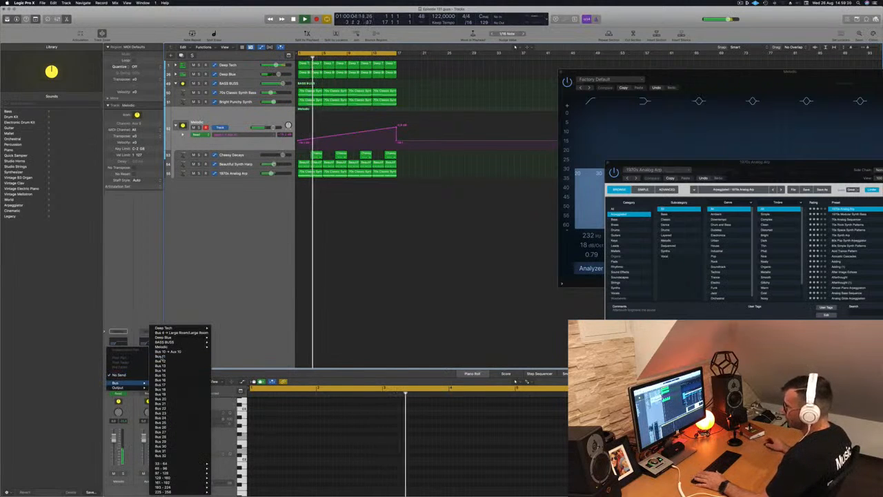
pyautogui.click(164, 359)
pyautogui.press('space')
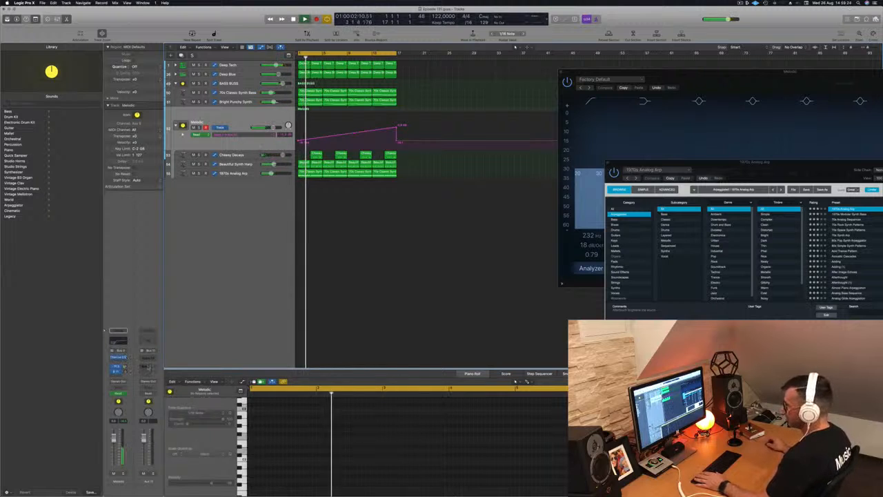
# - Insert a stereo Delay Designer on the Aux 11 return channel
pyautogui.click(151, 358)
pyautogui.moveTo(166, 383)
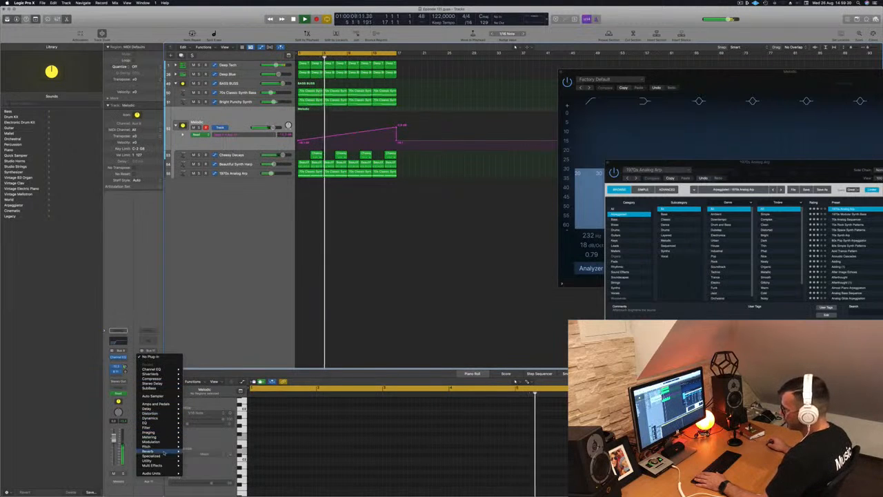
pyautogui.moveTo(164, 408)
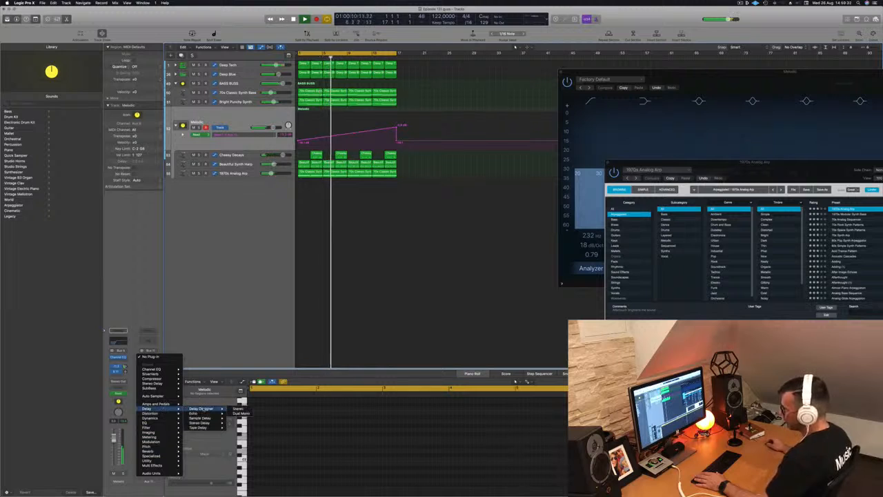
pyautogui.click(238, 409)
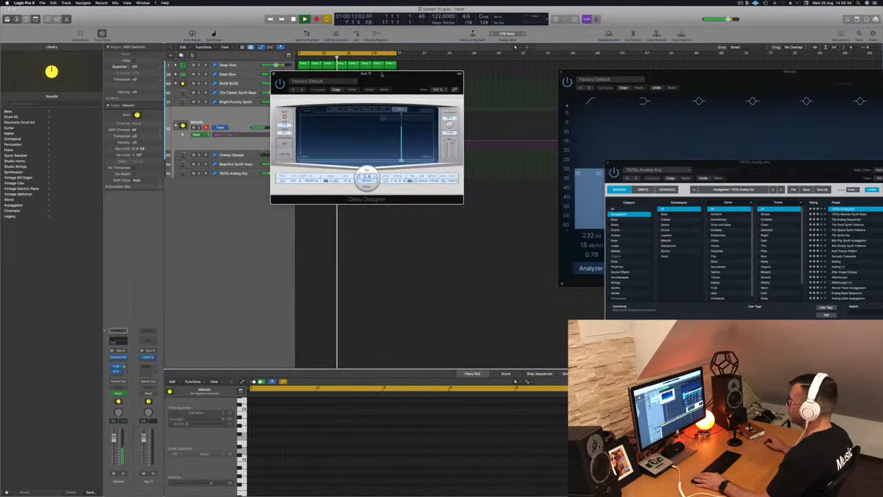
pyautogui.moveTo(402, 77); pyautogui.dragTo(673, 90)
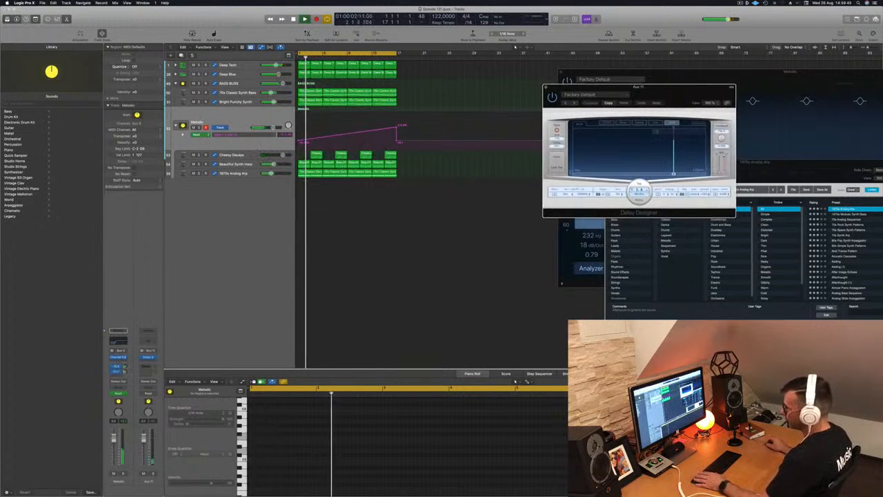
# - Solo the Aux 11 return and step through Delay Designer presets, settling on 1/8 Slow Pan
pyautogui.click(124, 372)
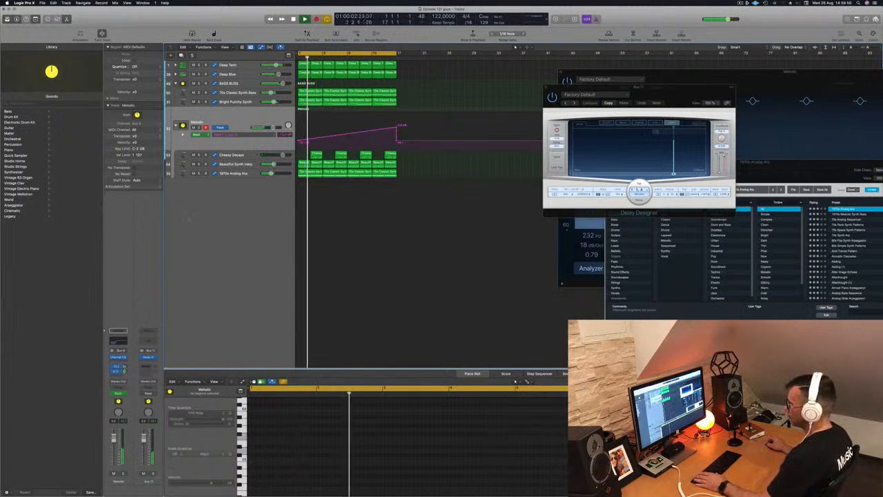
pyautogui.hotkey('ctrl', 's')
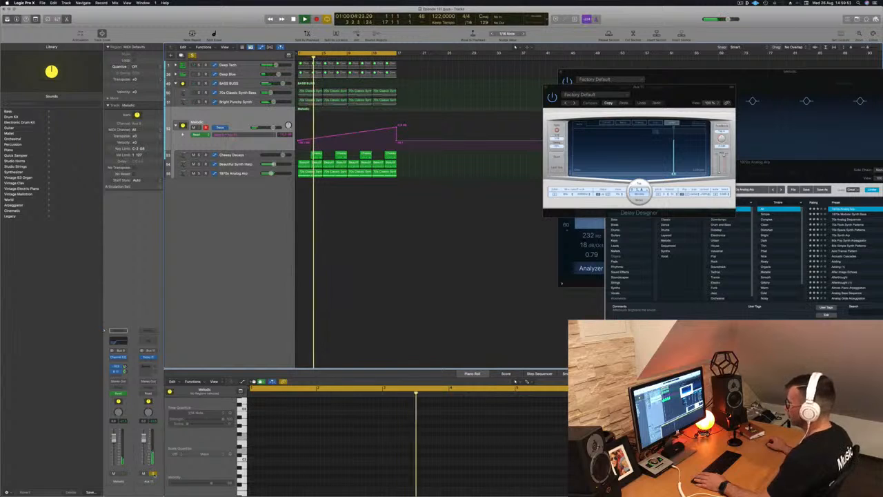
pyautogui.click(574, 103)
pyautogui.click(573, 103)
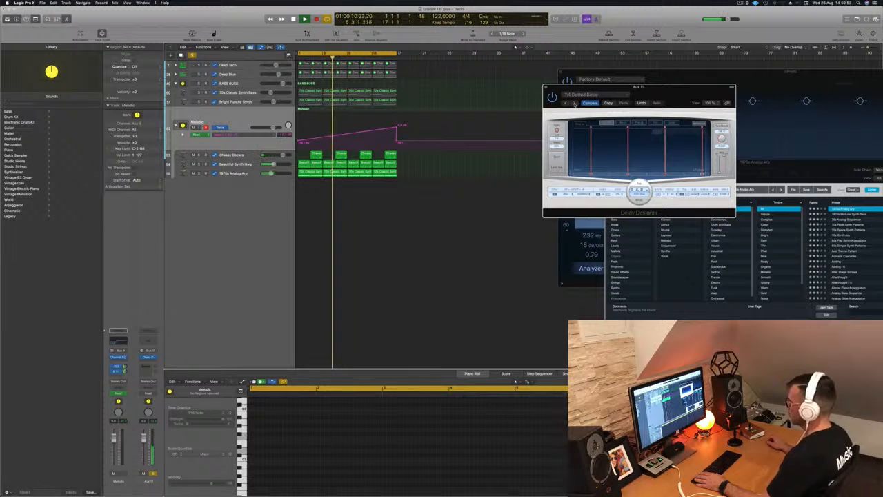
pyautogui.click(574, 103)
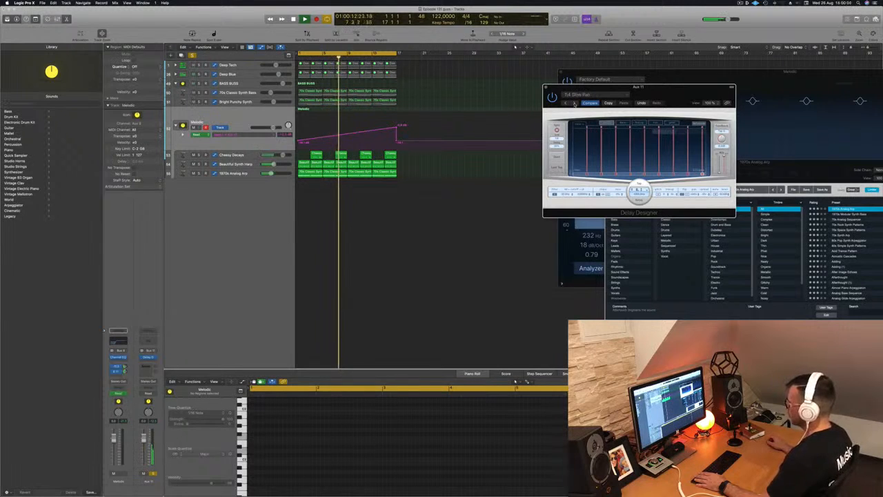
pyautogui.click(574, 103)
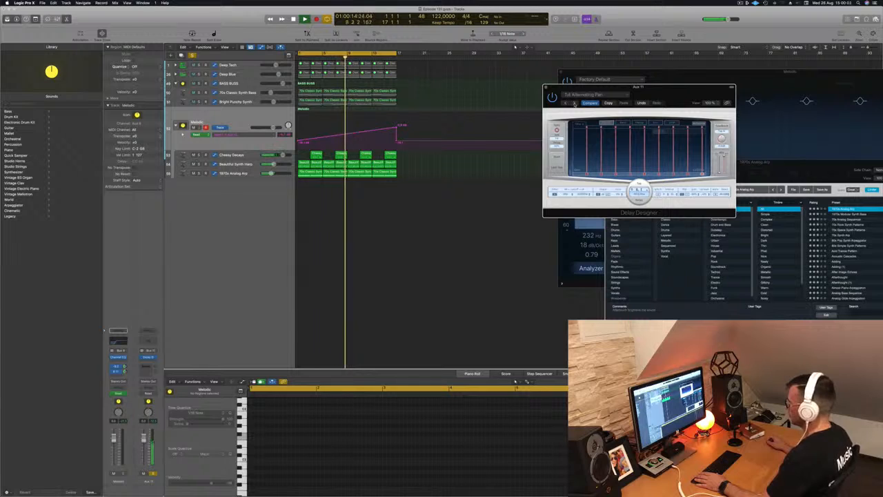
pyautogui.click(573, 103)
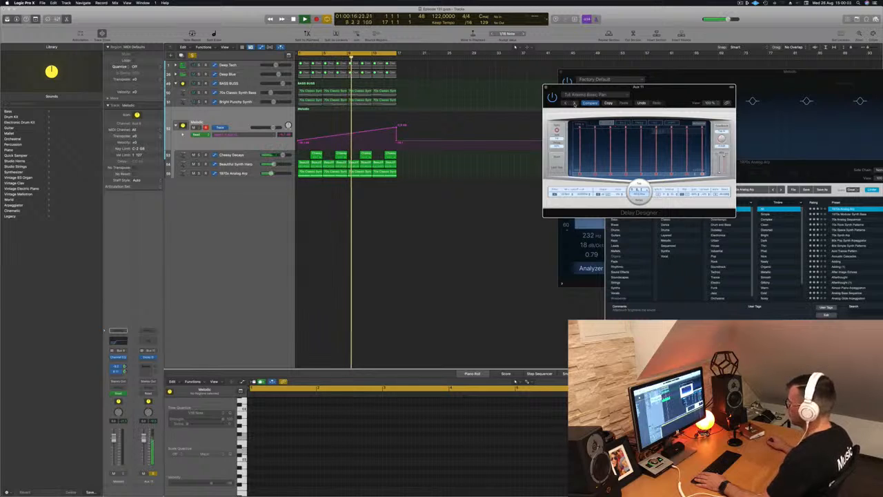
pyautogui.click(574, 103)
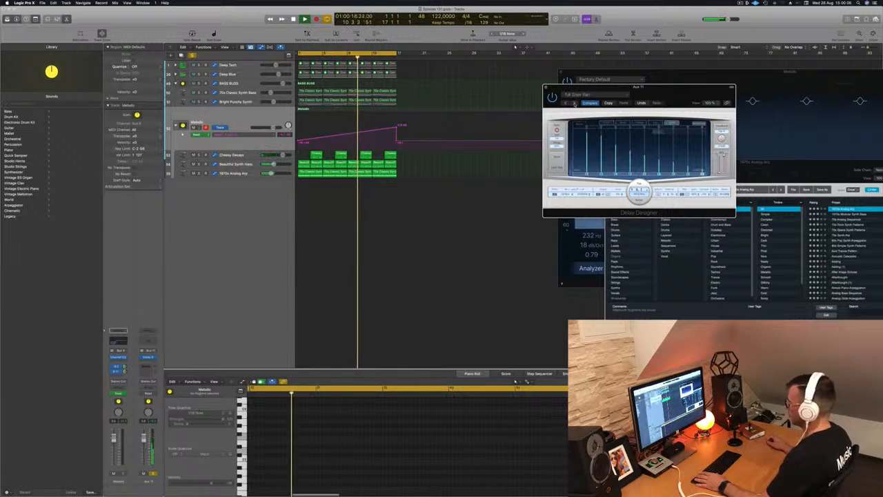
pyautogui.click(574, 103)
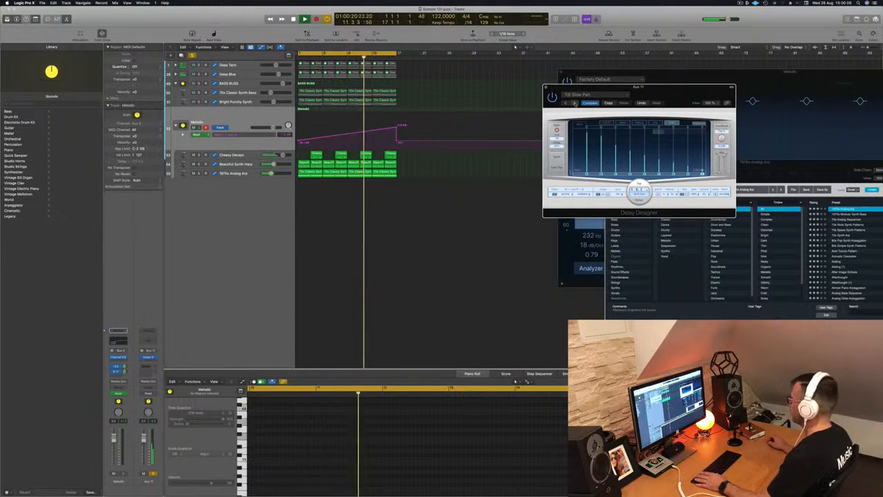
pyautogui.moveTo(654, 97); pyautogui.dragTo(627, 100)
pyautogui.click(518, 90)
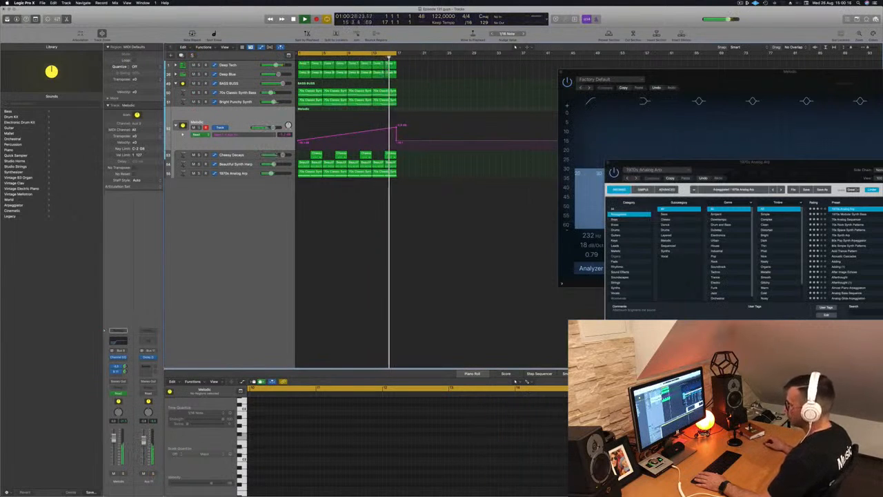
# - Add a Channel EQ on Aux 11 with a low cut removing the low end
pyautogui.click(148, 340)
pyautogui.moveTo(302, 102); pyautogui.dragTo(447, 146)
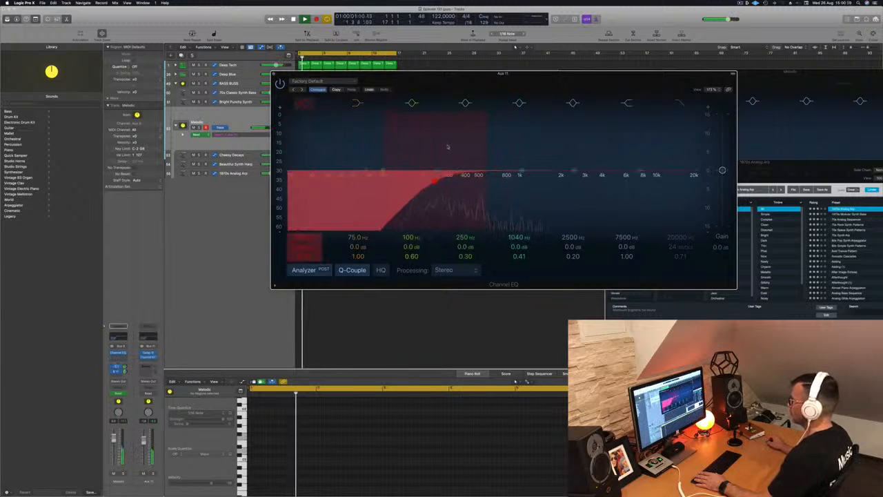
pyautogui.moveTo(435, 178); pyautogui.dragTo(435, 178)
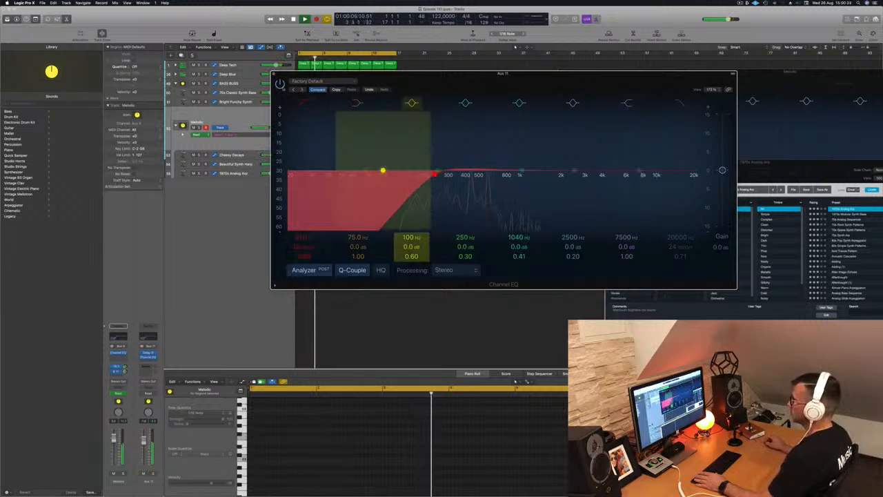
pyautogui.click(274, 74)
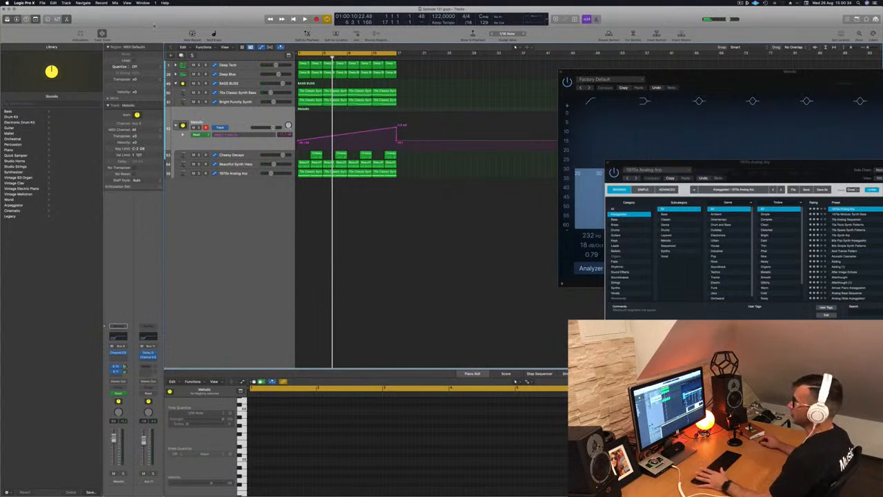
# - Create a new Alchemy software instrument track and add two more tracks with the same settings
pyautogui.press('alt+super+n')
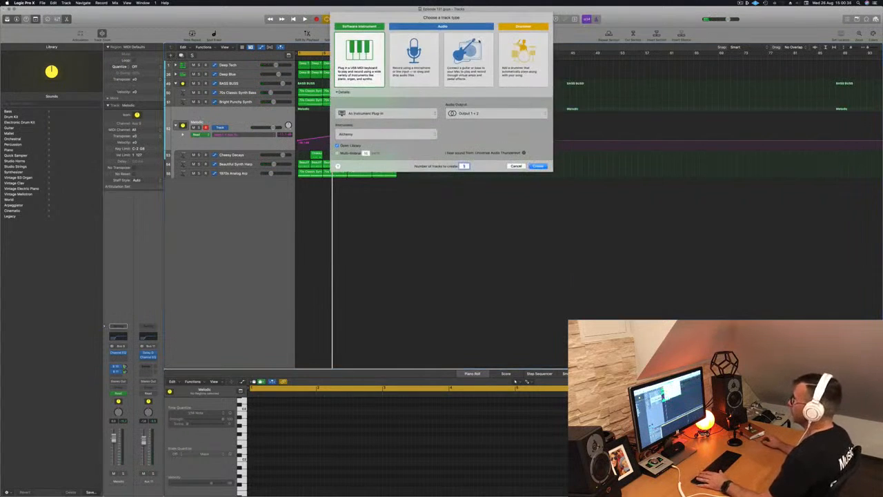
pyautogui.press('Return')
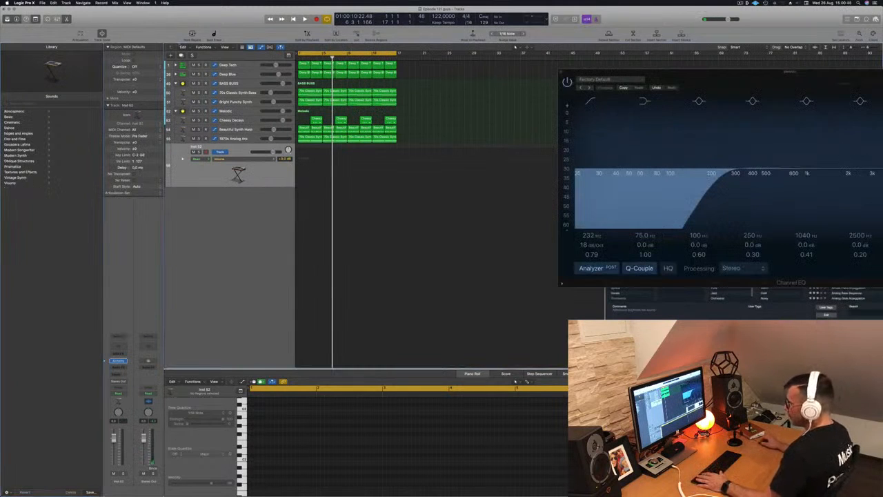
pyautogui.click(182, 56)
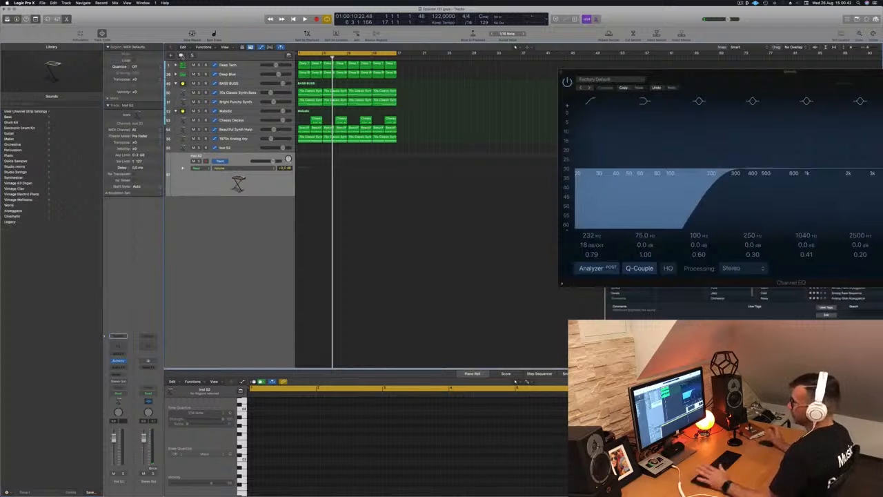
pyautogui.click(182, 55)
# - Pack the selected new instrument track into a summing track stack named LEADS
pyautogui.click(242, 147)
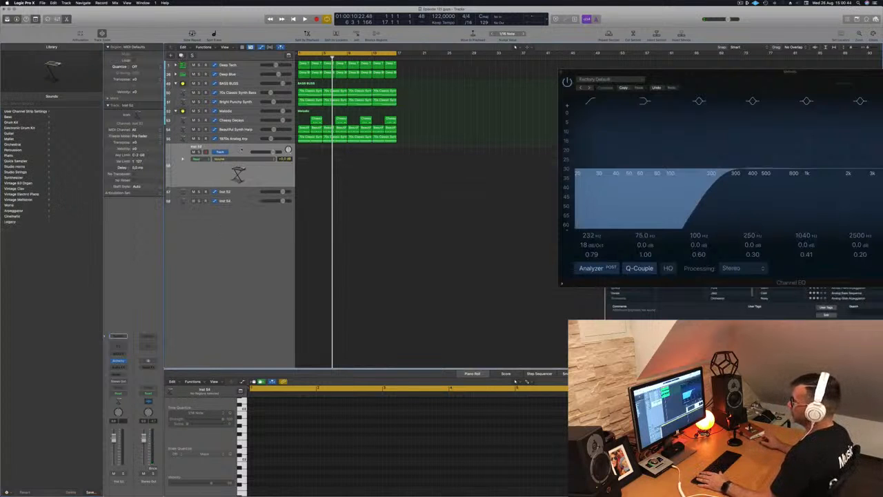
pyautogui.rightClick(241, 148)
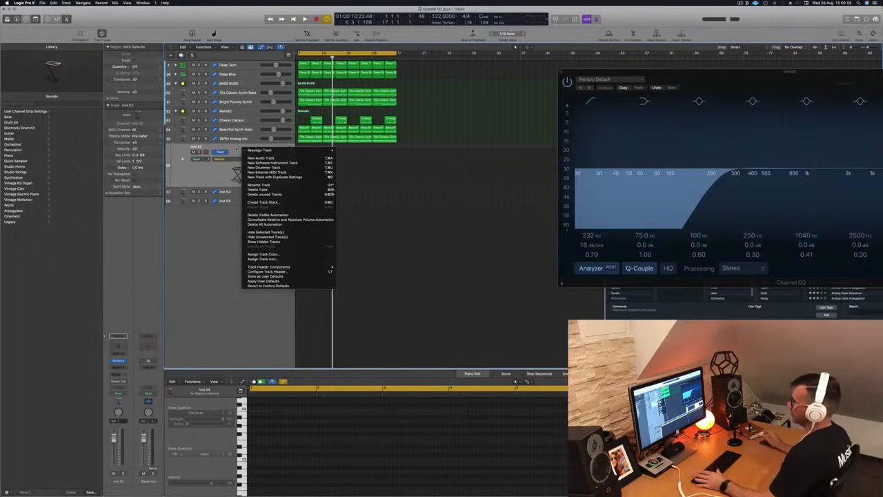
pyautogui.click(236, 149)
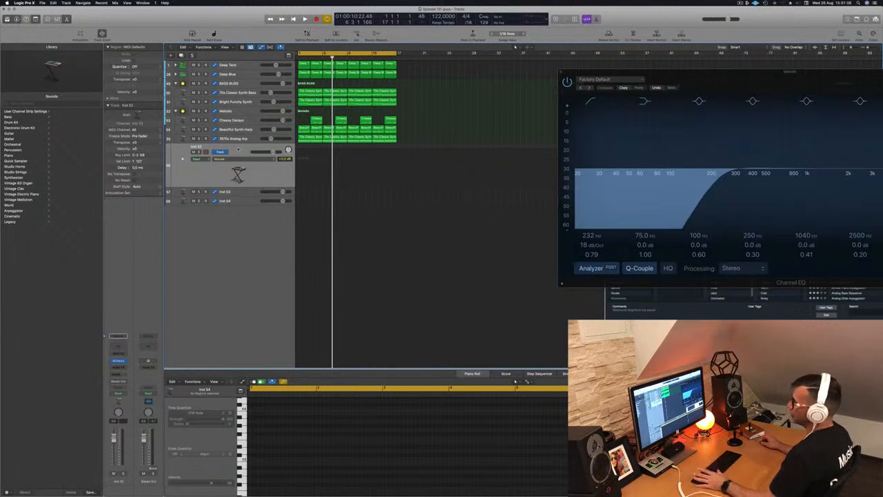
pyautogui.rightClick(237, 149)
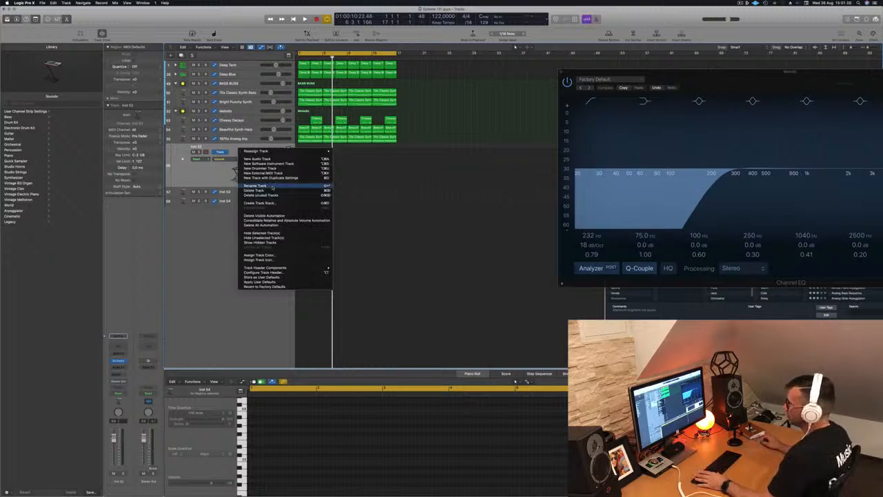
pyautogui.click(261, 203)
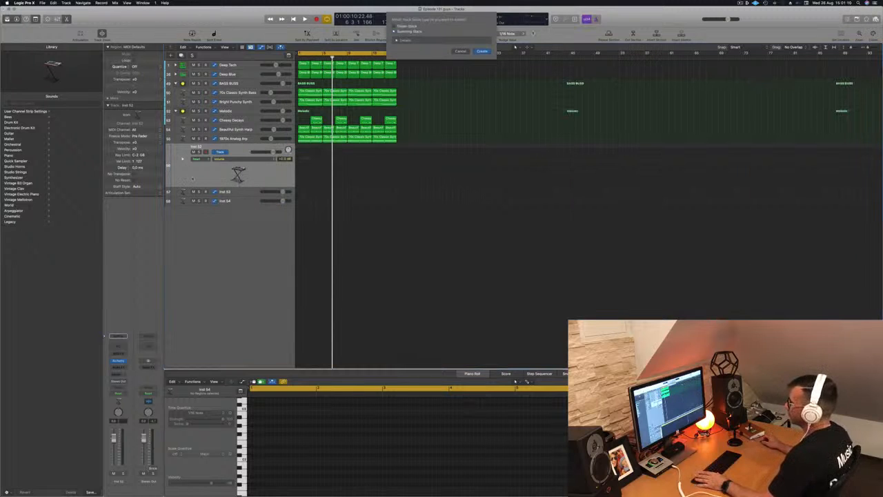
pyautogui.press('Return')
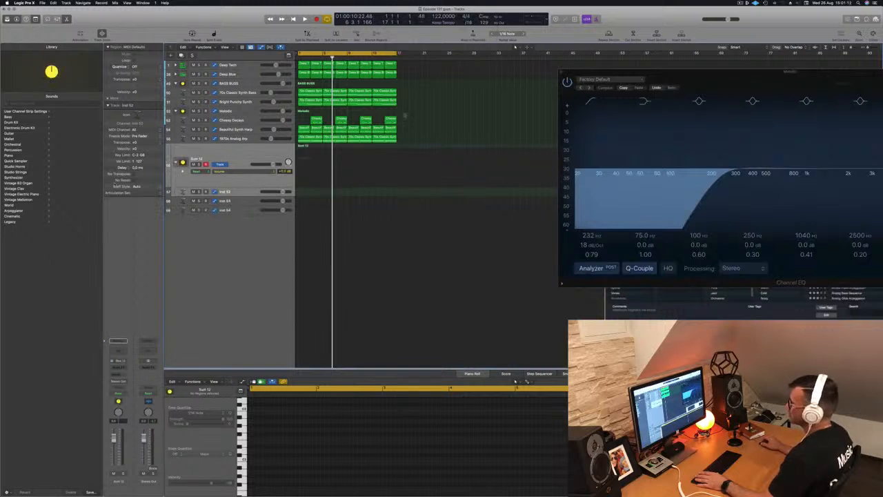
pyautogui.moveTo(243, 204); pyautogui.dragTo(247, 160)
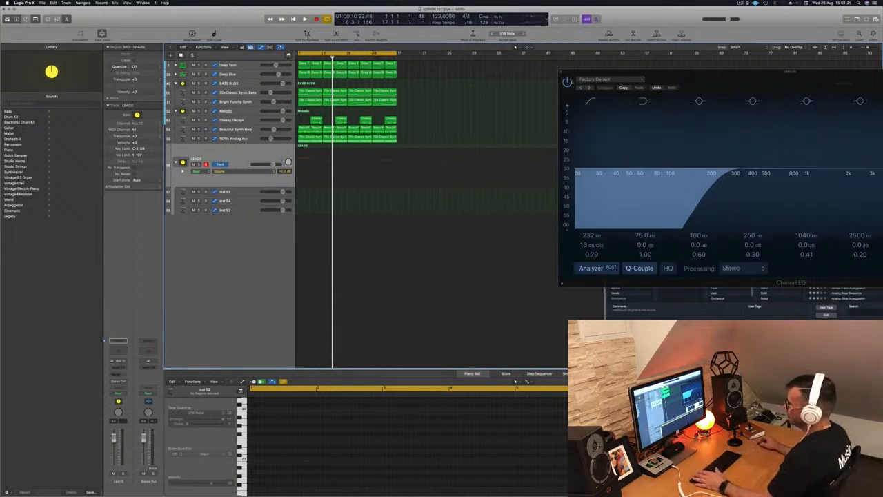
# - Add a send from the lead instrument track inside LEADS to Bus 11 and start playback
pyautogui.click(246, 192)
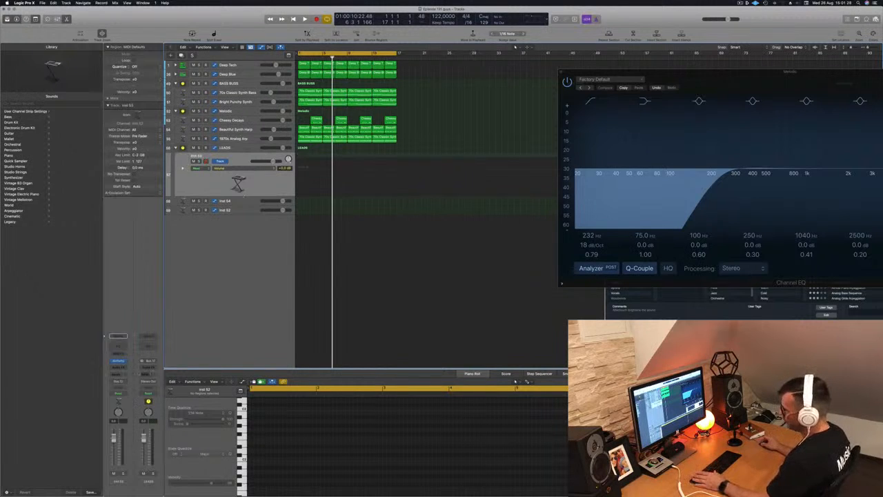
pyautogui.click(118, 373)
pyautogui.moveTo(125, 382)
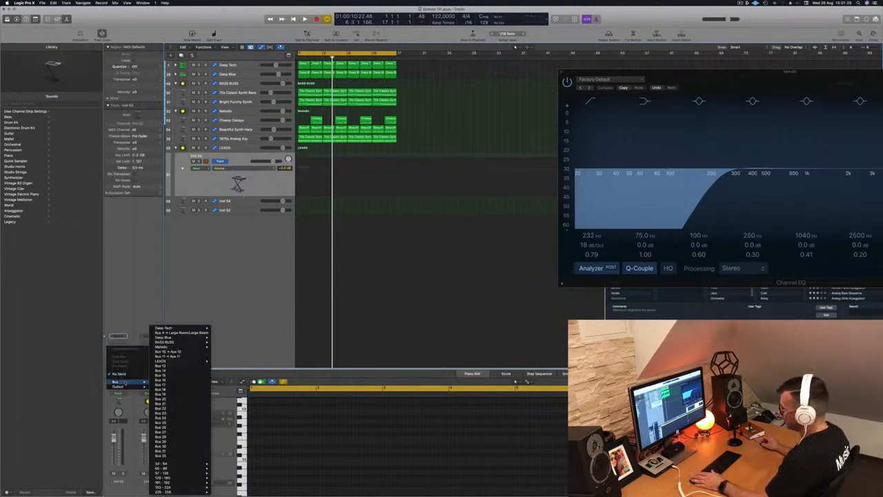
pyautogui.click(189, 353)
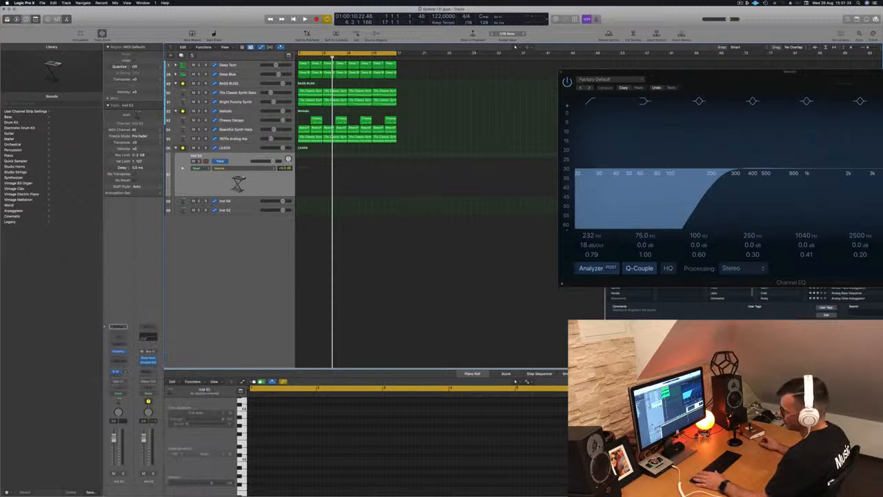
pyautogui.press('space')
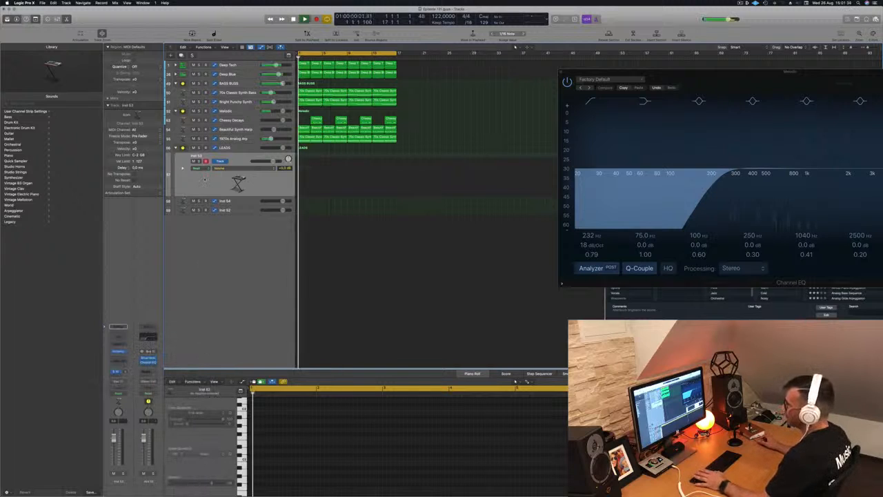
# - Open the lead track's Alchemy, filter the browser to Leads, load Ana Lead Toolbox and audition it with musical typing
pyautogui.click(118, 351)
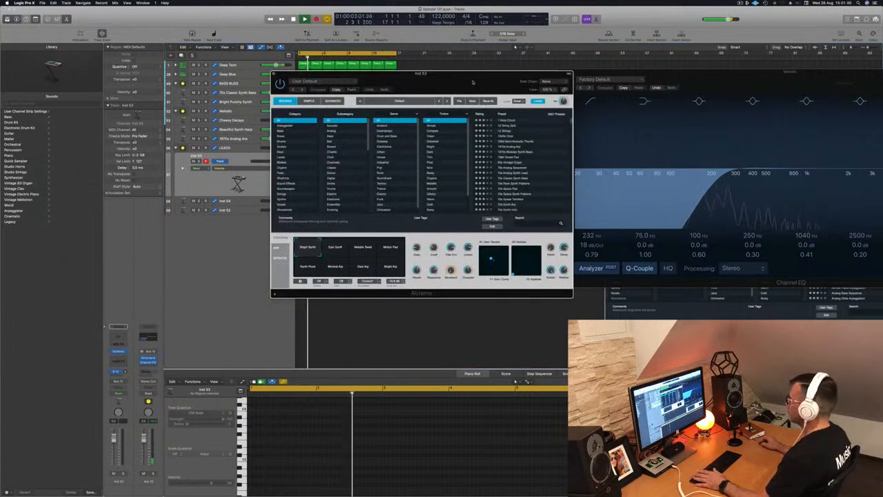
pyautogui.moveTo(471, 74); pyautogui.dragTo(535, 85)
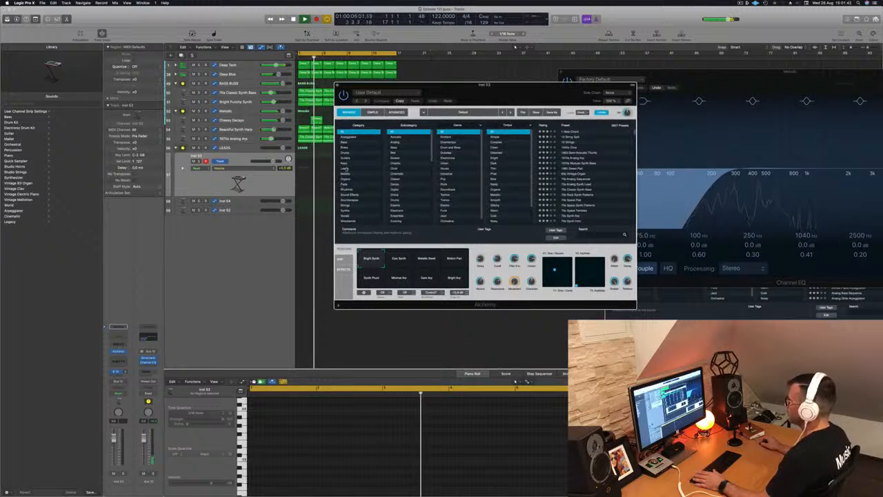
pyautogui.click(344, 168)
pyautogui.moveTo(499, 84); pyautogui.dragTo(558, 133)
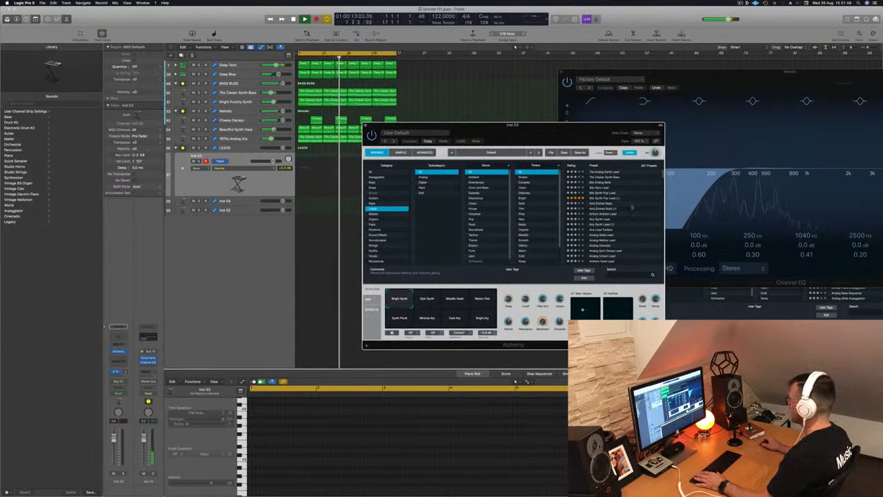
pyautogui.click(608, 225)
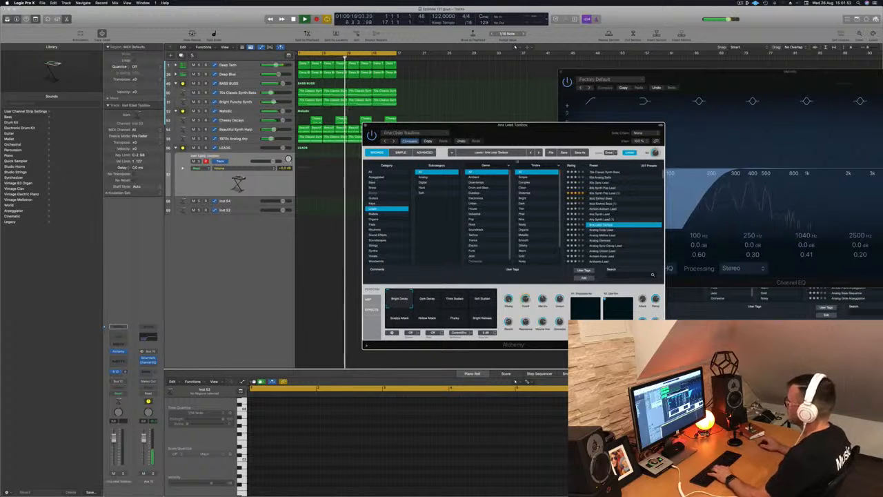
pyautogui.moveTo(753, 72); pyautogui.dragTo(640, 201)
pyautogui.moveTo(770, 111); pyautogui.dragTo(741, 104)
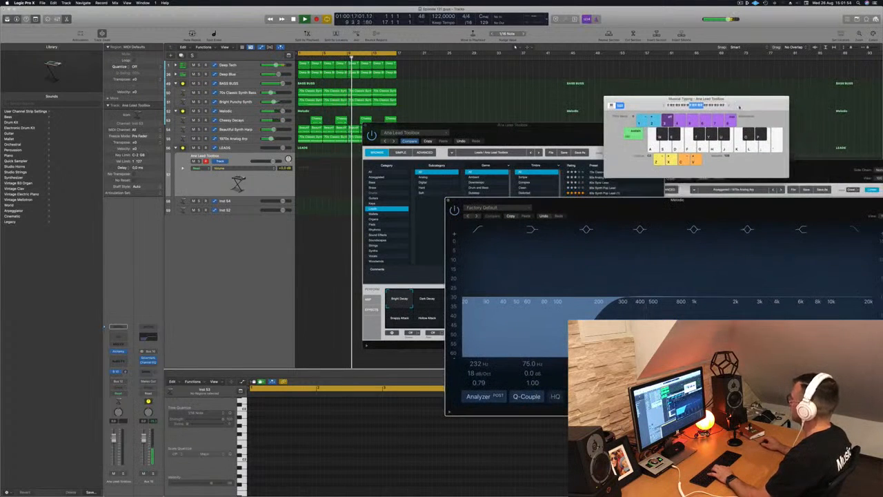
pyautogui.moveTo(544, 130); pyautogui.dragTo(480, 122)
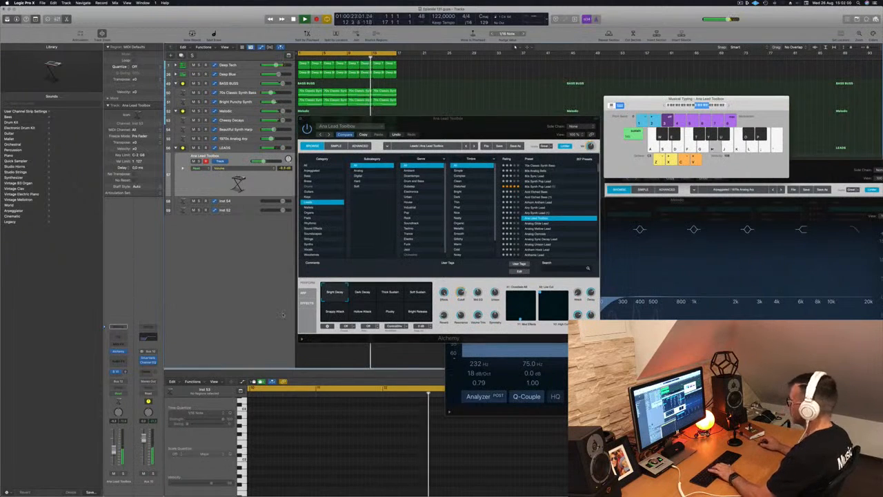
pyautogui.press('j')
pyautogui.press('k')
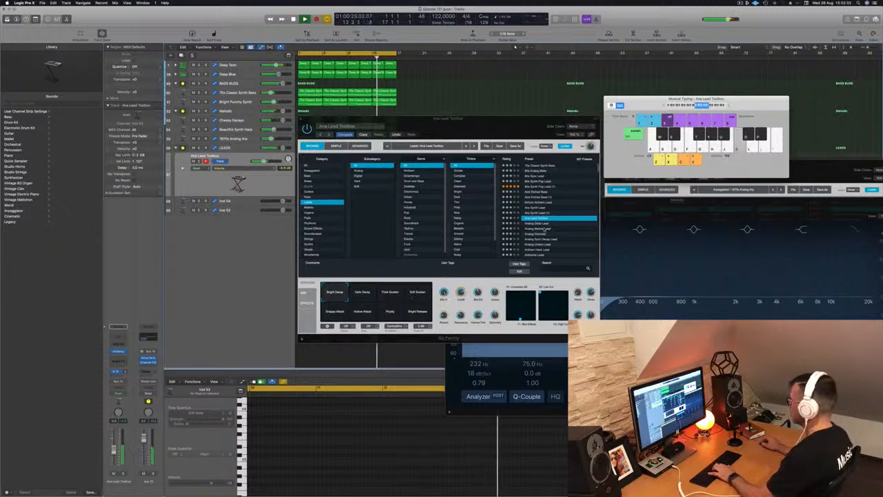
# - Audition the Analog Glide Lead, Analog Mellow Lead and Analog Osmosis presets while playing notes
pyautogui.click(535, 225)
pyautogui.press('k')
pyautogui.press('k')
pyautogui.press('h')
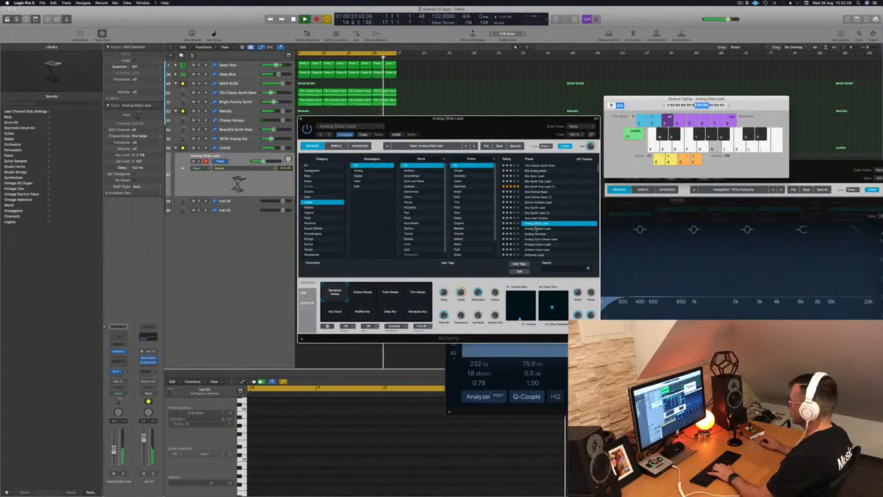
pyautogui.click(535, 229)
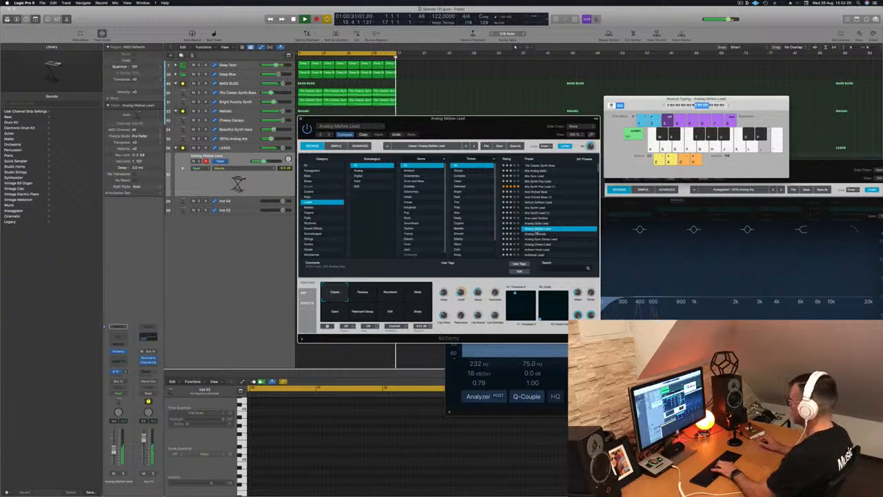
pyautogui.press('l')
pyautogui.press(';')
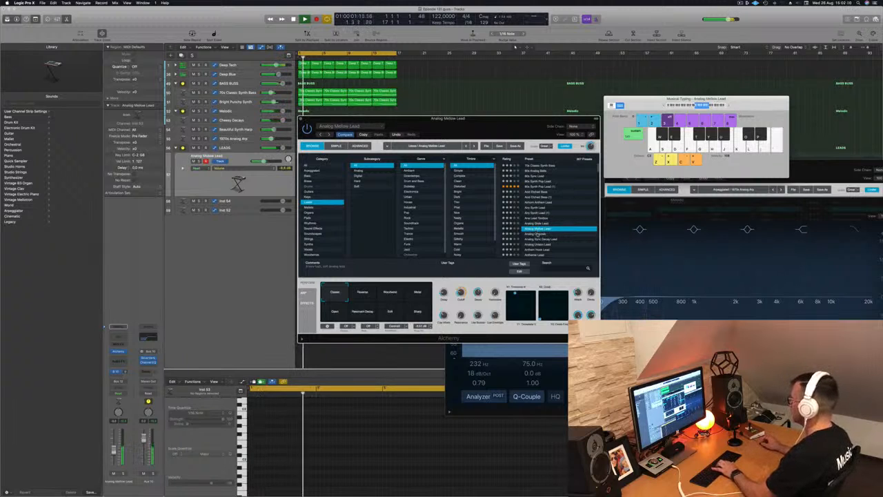
pyautogui.moveTo(542, 136); pyautogui.dragTo(583, 113)
pyautogui.press('Down')
pyautogui.press(';')
pyautogui.press("'")
pyautogui.press('l')
# - Audition the Analog Sync Decay Lead, Analog Unison Lead and Anthem Hook Lead presets while playing notes
pyautogui.click(605, 224)
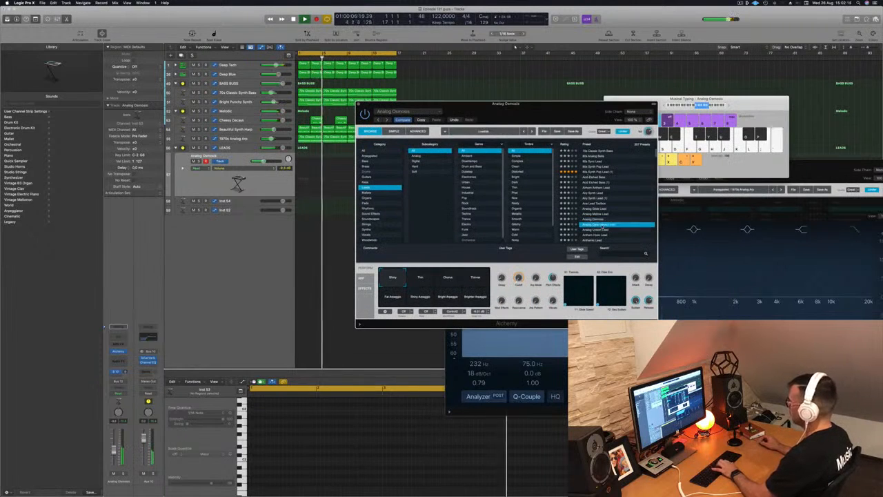
pyautogui.press("'")
pyautogui.press('l')
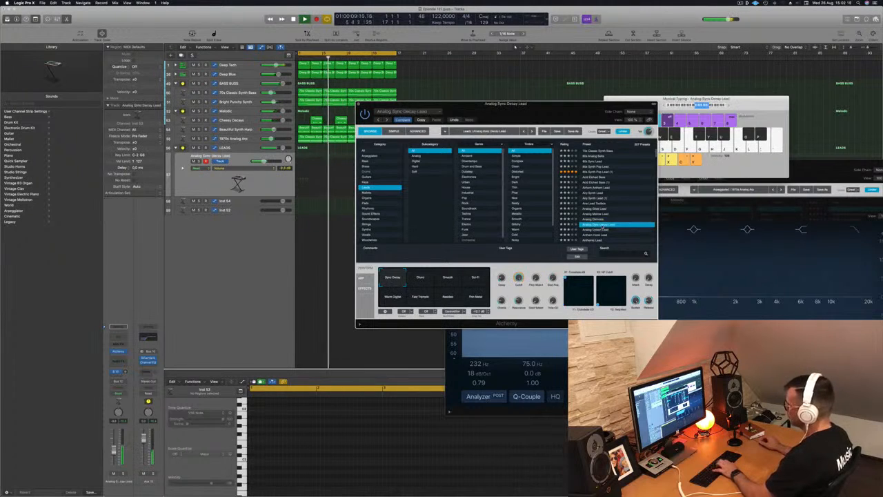
pyautogui.click(598, 230)
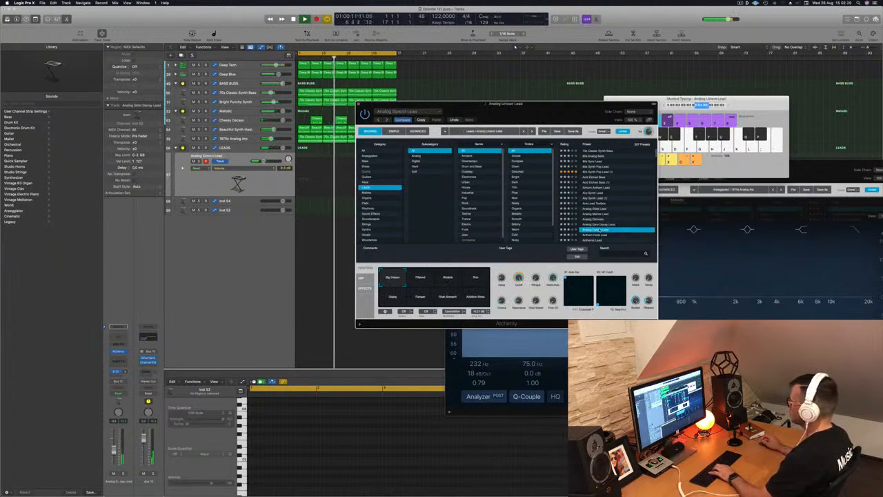
pyautogui.scroll(-2, 609, 205)
pyautogui.press('k')
pyautogui.press('h')
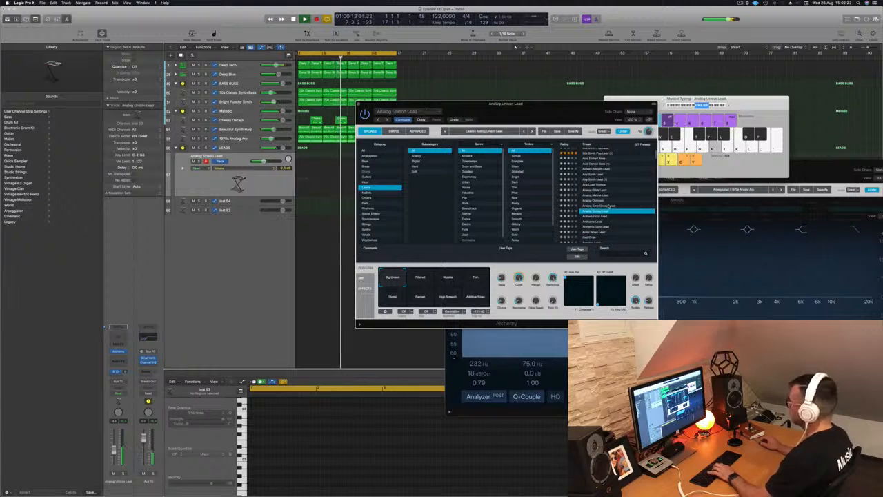
pyautogui.press('j')
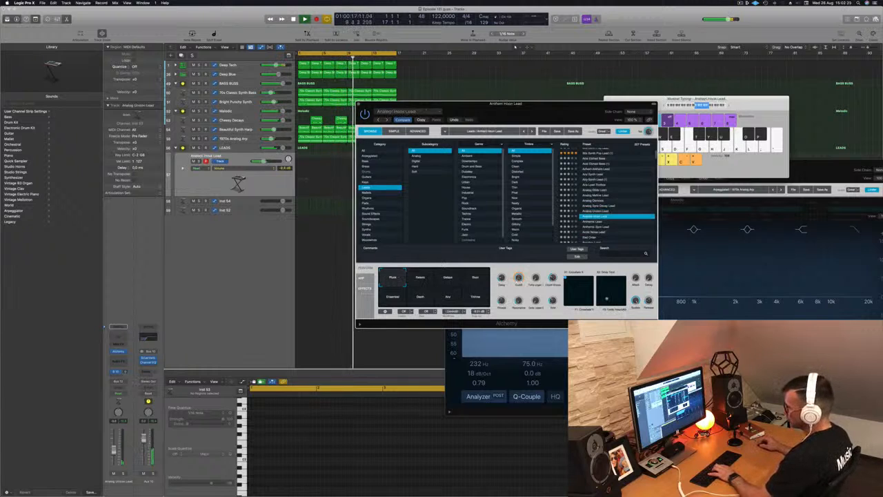
pyautogui.press('j')
pyautogui.press('h')
pyautogui.press('j')
pyautogui.press('k')
pyautogui.press('h')
pyautogui.press('j')
# - Step through further lead presets, settle on Bad Order and select its Dirty Delay transform pad snapshot
pyautogui.scroll(-2, 620, 222)
pyautogui.press('k')
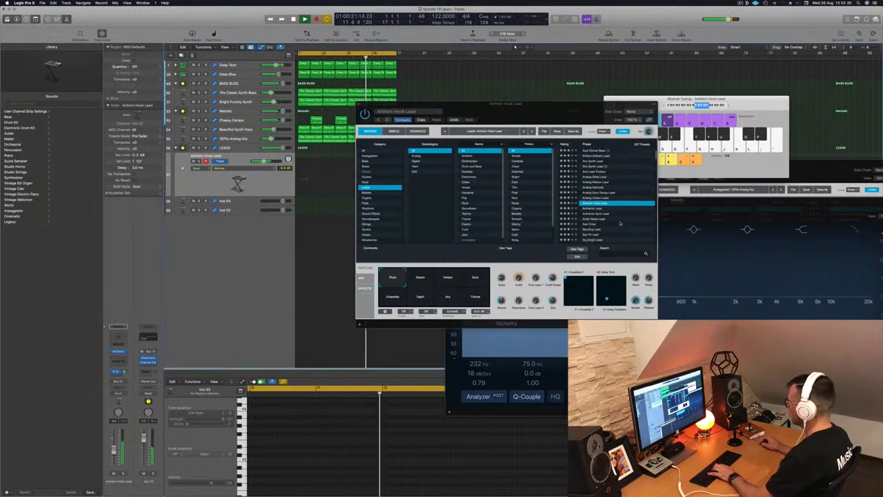
pyautogui.click(589, 203)
pyautogui.press('h')
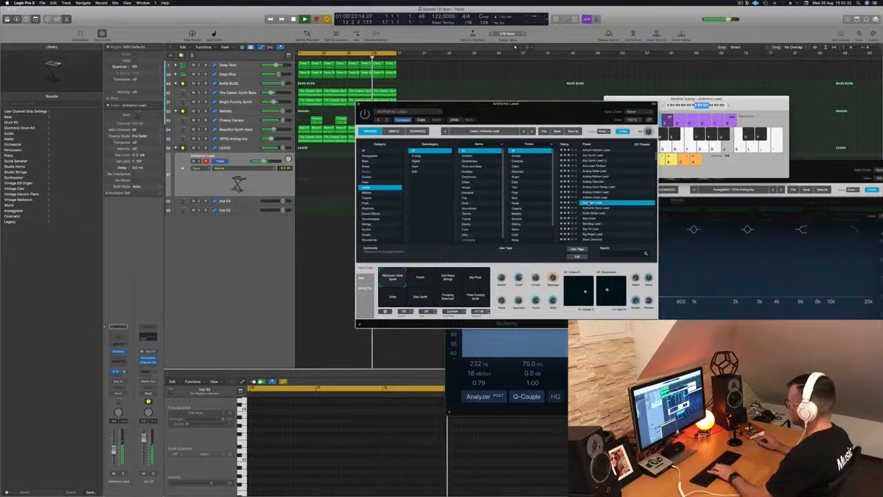
pyautogui.click(591, 209)
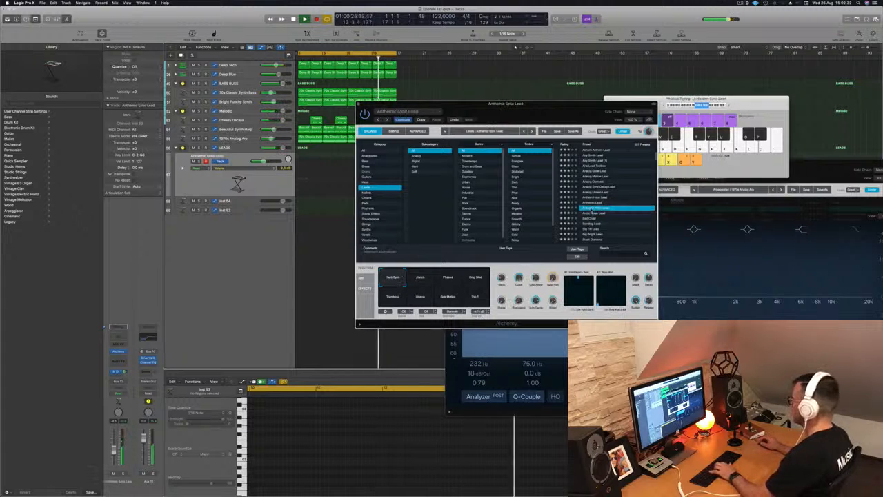
pyautogui.click(600, 214)
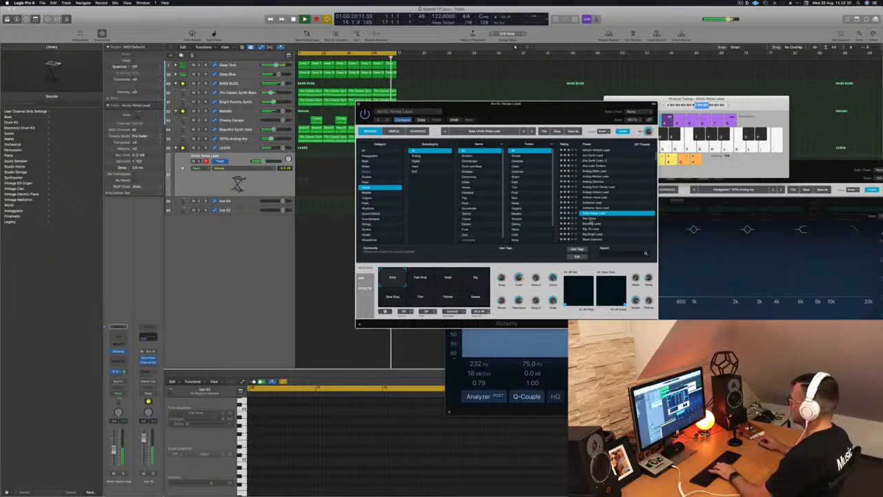
pyautogui.click(590, 221)
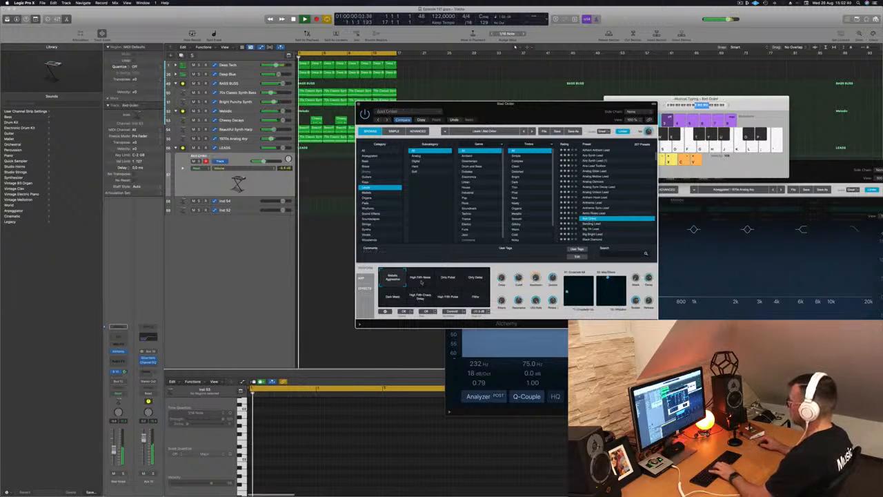
pyautogui.click(473, 279)
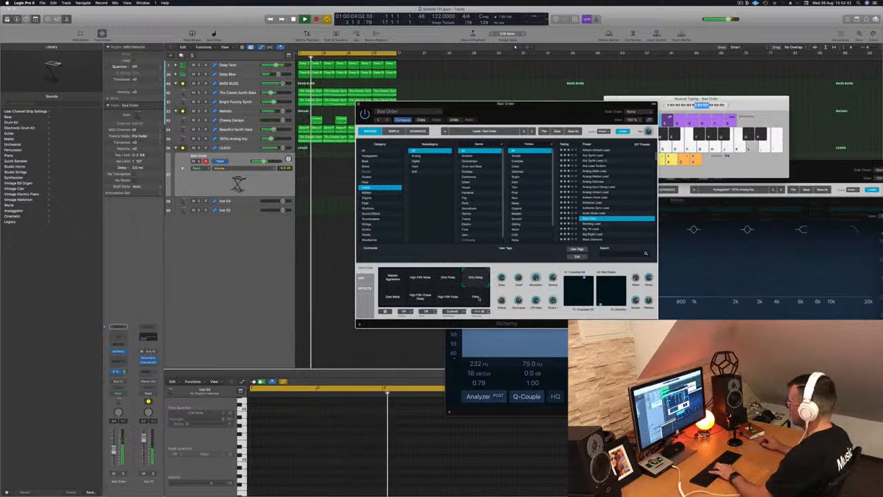
# - Try Bad Order's transform pads, then audition the Big 7th Lead, Black Diamond, Blue Laser Lead, Brain Drain and Brainz presets
pyautogui.click(477, 296)
pyautogui.click(392, 296)
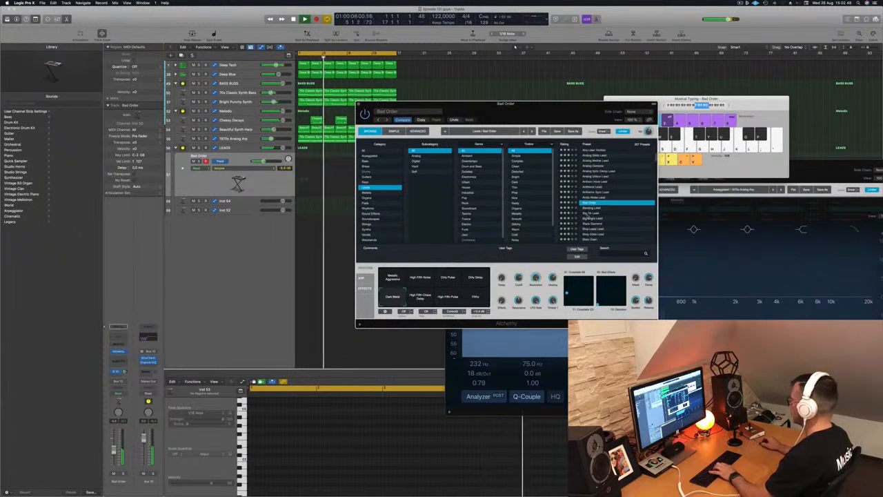
pyautogui.click(592, 213)
pyautogui.click(592, 218)
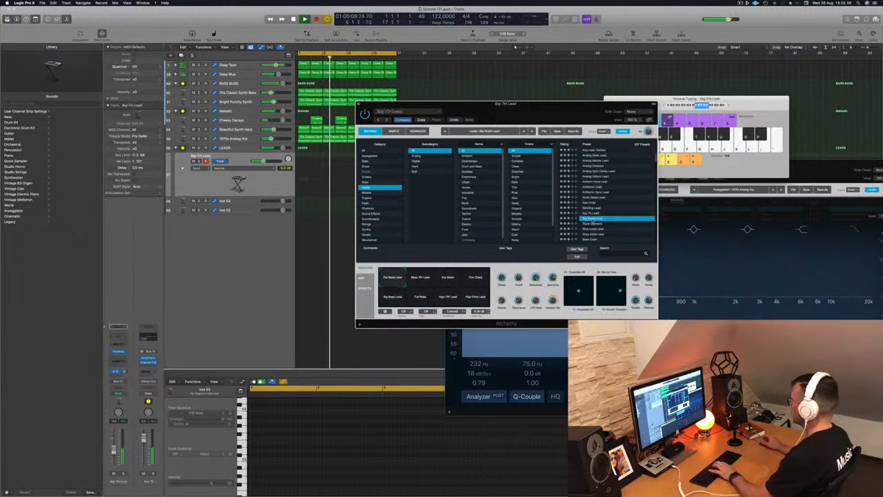
pyautogui.click(592, 223)
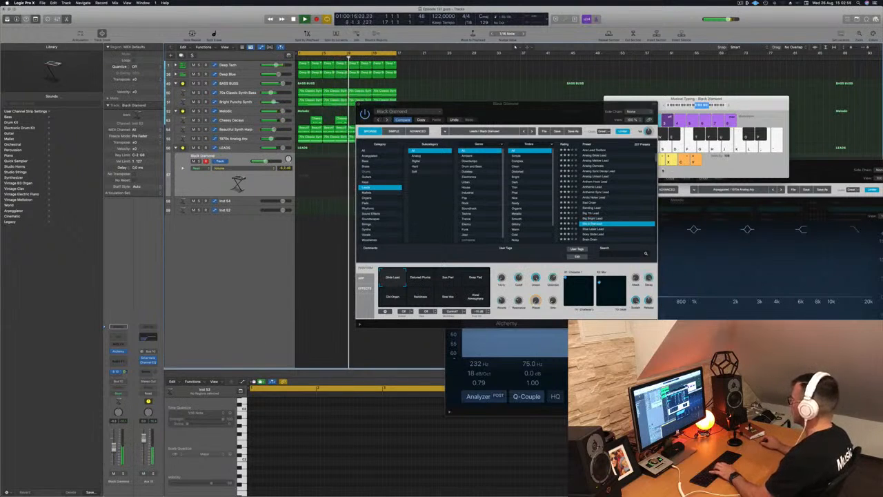
pyautogui.scroll(-2, 601, 215)
pyautogui.click(595, 212)
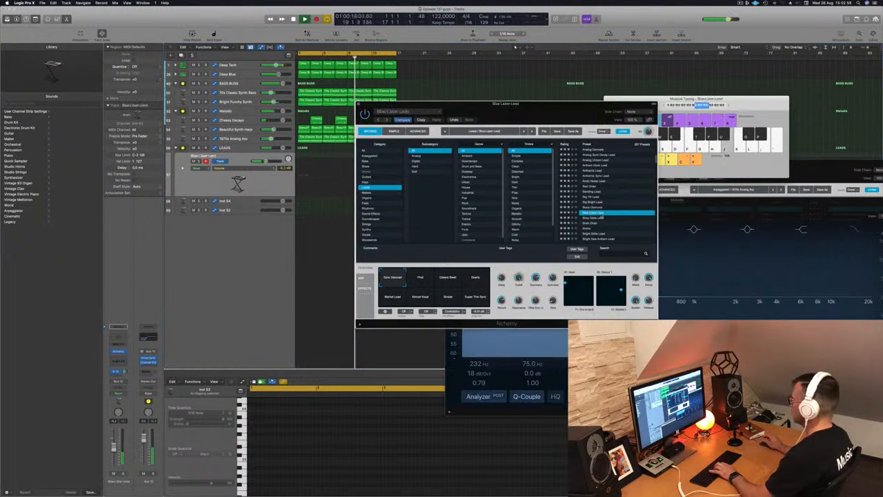
pyautogui.click(591, 223)
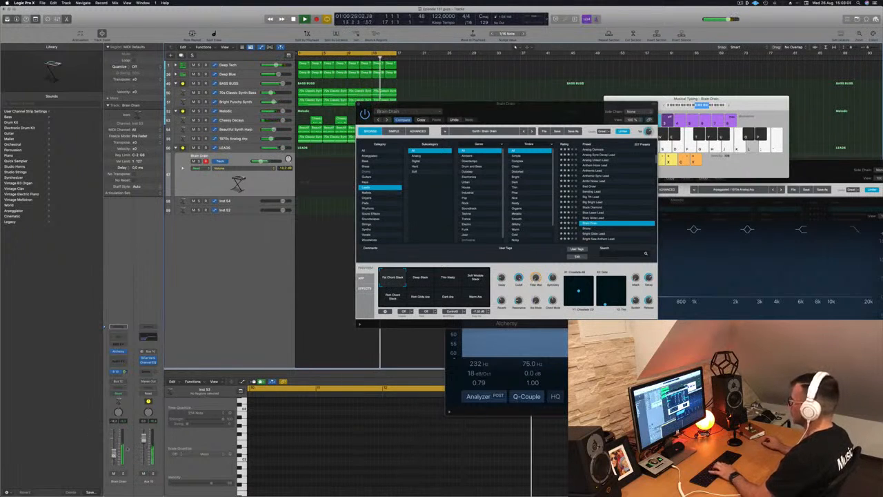
pyautogui.click(585, 229)
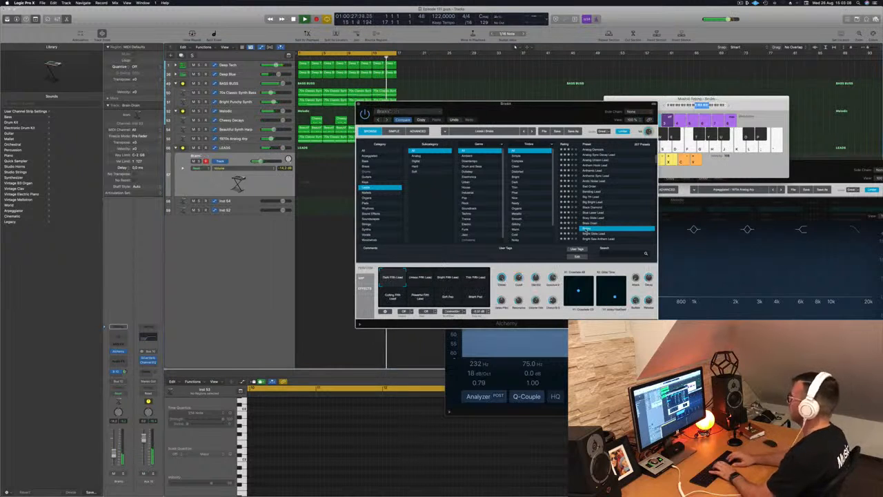
# - Step through Bright Glide Lead, Bright Saw Anthem Lead, Burst Of Light and further lead presets, settling on Classic
pyautogui.press('Down')
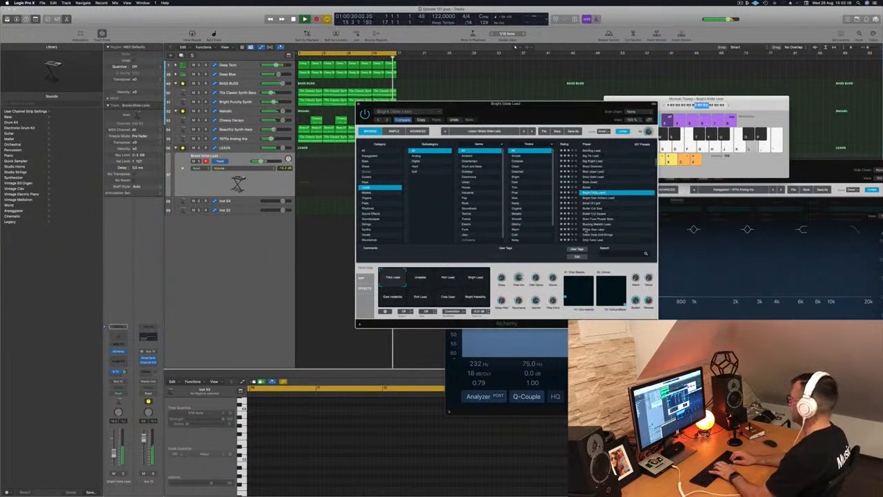
pyautogui.press('Down')
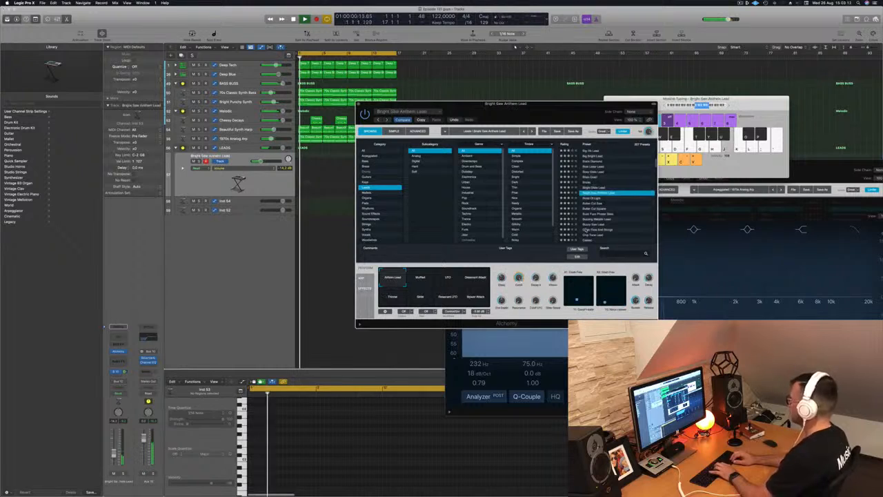
pyautogui.press('Down')
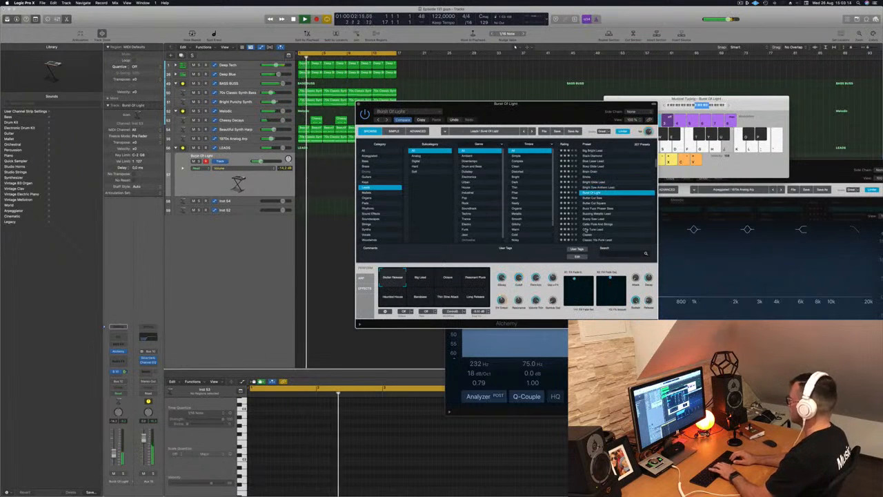
pyautogui.press('Down')
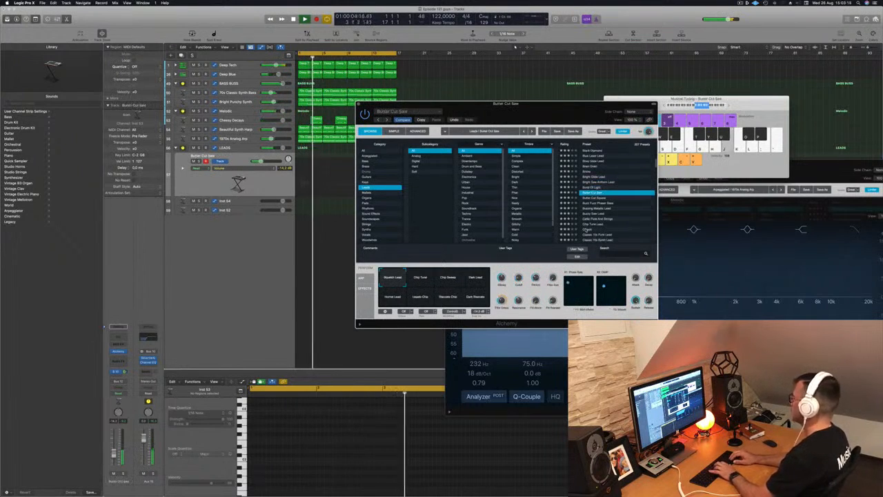
pyautogui.press('Down')
pyautogui.press('Down')
pyautogui.press('Down')
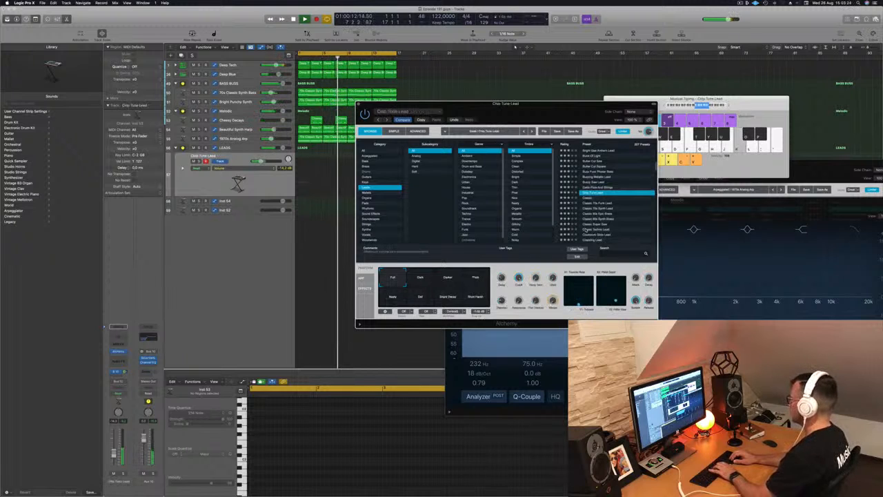
pyautogui.press('Down')
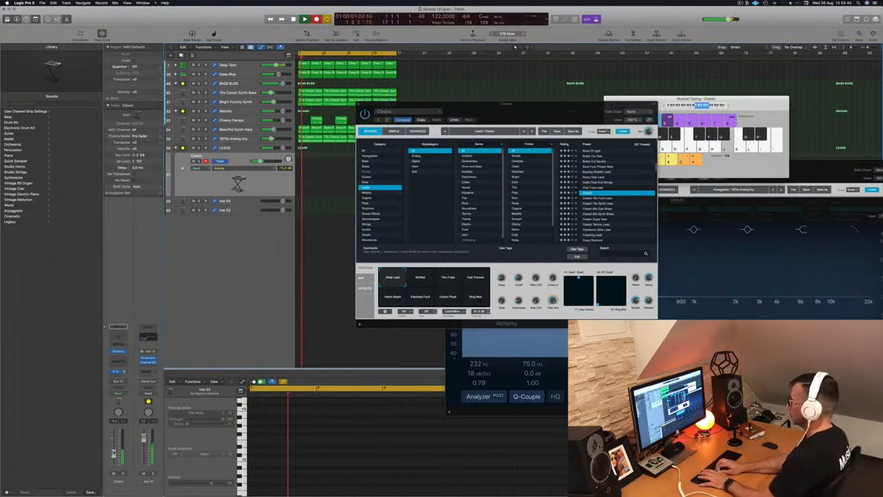
# - Record a short melody on the LEADS track with musical typing using the L, K and J notes
pyautogui.press('l')
pyautogui.press('k')
pyautogui.press('j')
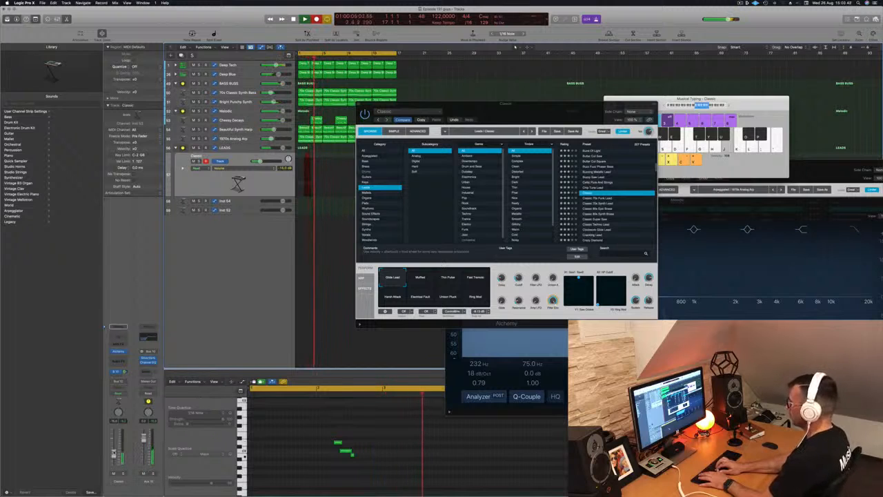
pyautogui.press('l')
pyautogui.press('k')
pyautogui.press('j')
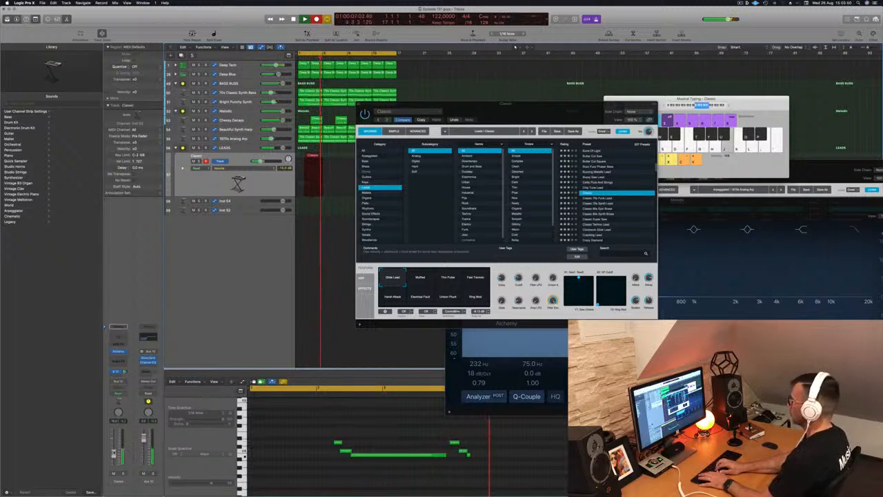
pyautogui.press('l')
pyautogui.press('k')
pyautogui.press('j')
pyautogui.press('l')
pyautogui.press('k')
pyautogui.press('j')
pyautogui.press('l')
pyautogui.press('k')
pyautogui.press('j')
pyautogui.press('l')
pyautogui.press('l')
pyautogui.press('k')
pyautogui.press('j')
pyautogui.press('l')
pyautogui.press('k')
pyautogui.press('j')
pyautogui.press('l')
pyautogui.press('k')
pyautogui.press('j')
pyautogui.press('space')
pyautogui.press('space')
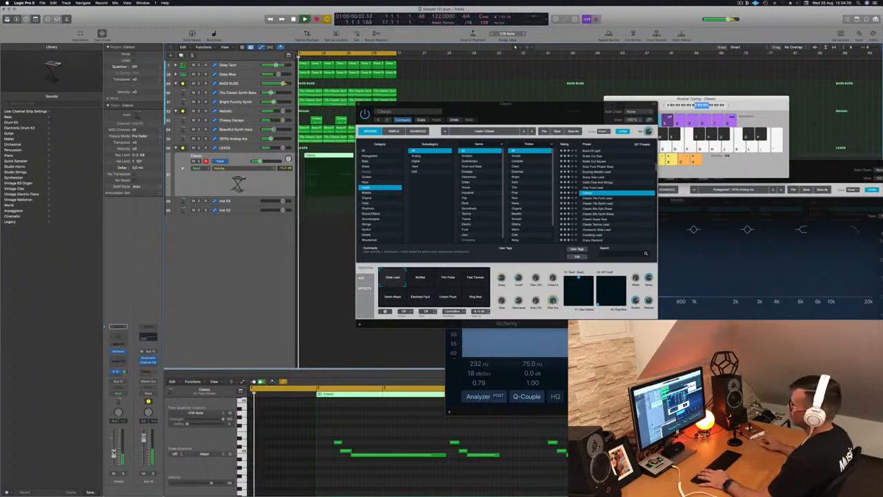
# - Trim the recorded lead region on the LEADS track, removing the extra region and shortening it to its opening phrase
pyautogui.moveTo(526, 104); pyautogui.dragTo(586, 56)
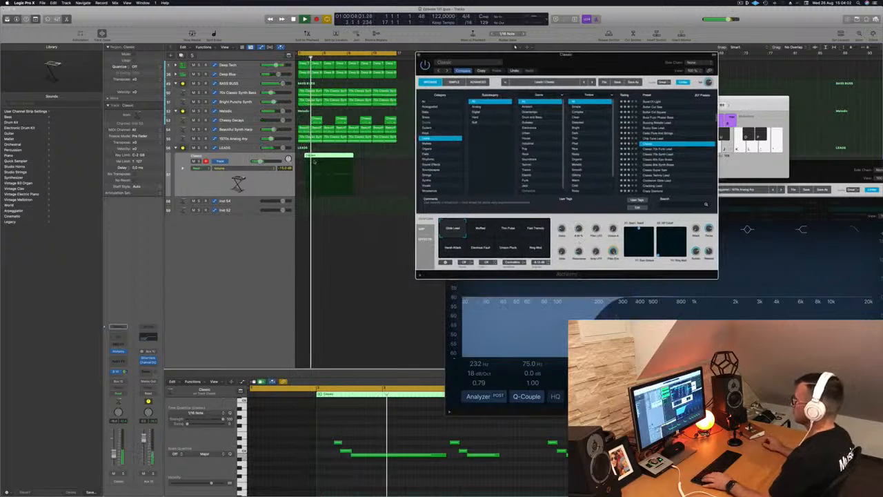
pyautogui.press('Return')
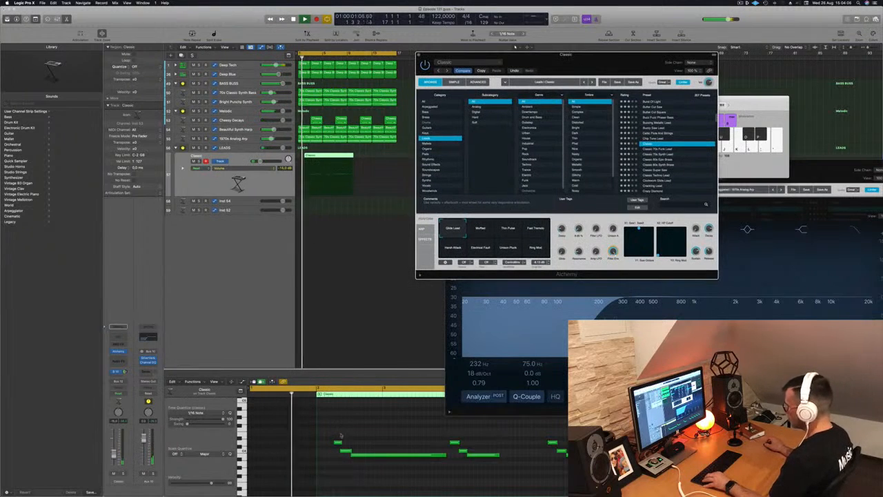
pyautogui.moveTo(336, 436); pyautogui.dragTo(370, 456)
pyautogui.press('Return')
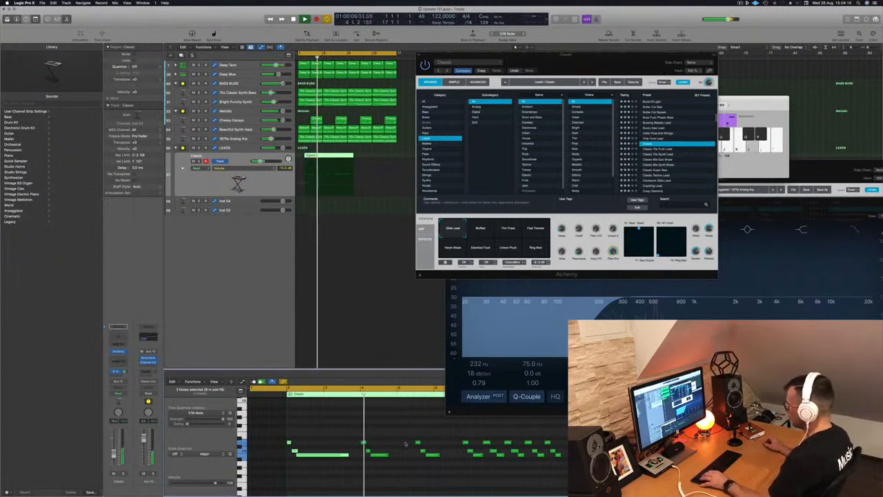
pyautogui.moveTo(315, 157); pyautogui.dragTo(308, 157)
pyautogui.press('space')
pyautogui.press('space')
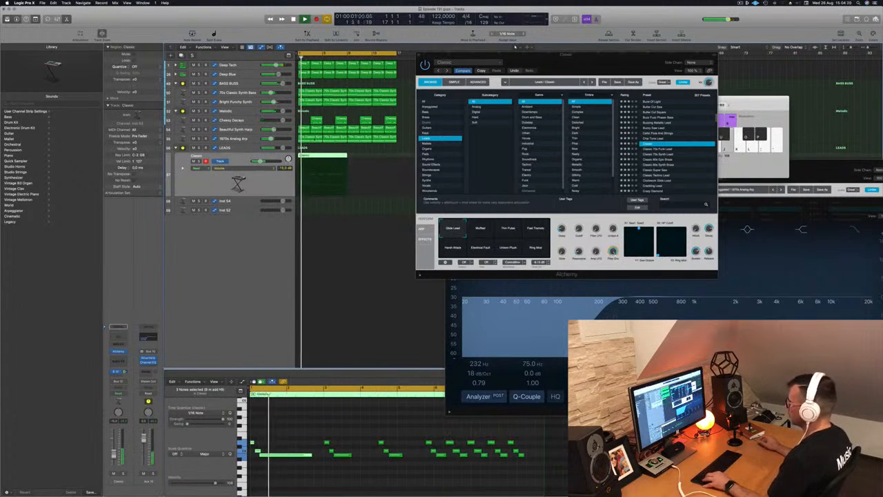
pyautogui.doubleClick(311, 176)
pyautogui.click(326, 169)
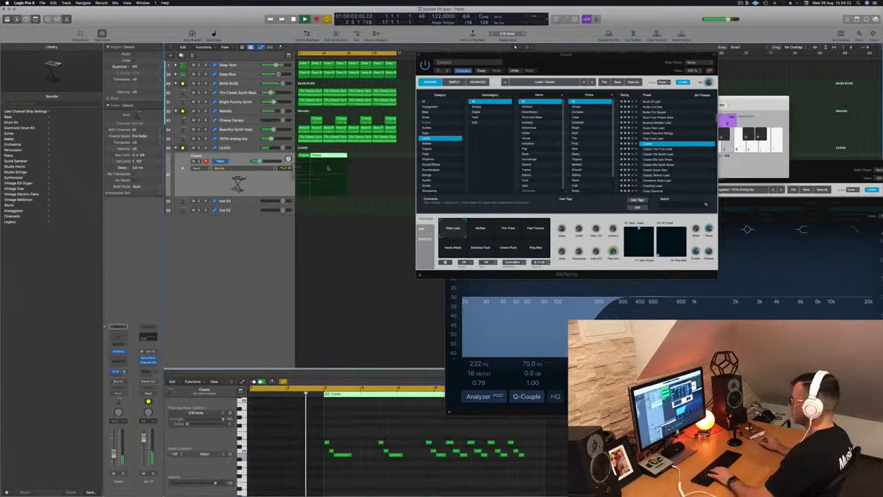
pyautogui.press('Delete')
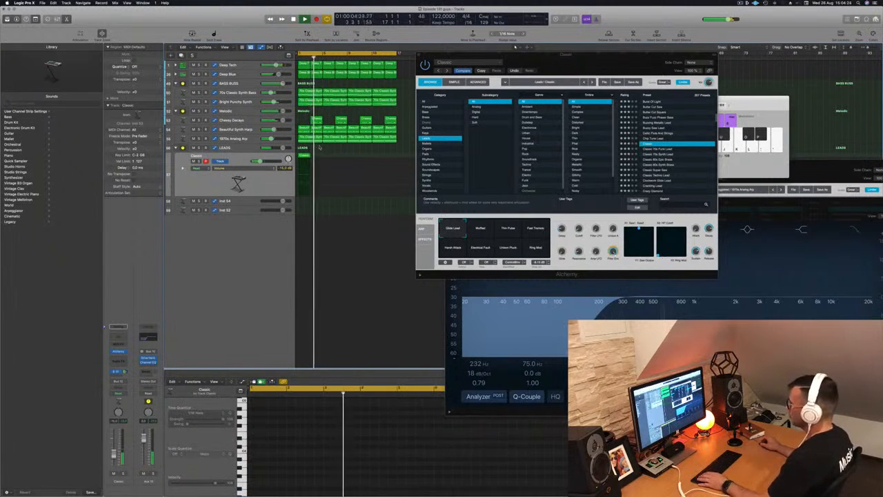
pyautogui.press('space')
pyautogui.click(303, 159)
pyautogui.moveTo(303, 159); pyautogui.dragTo(329, 160)
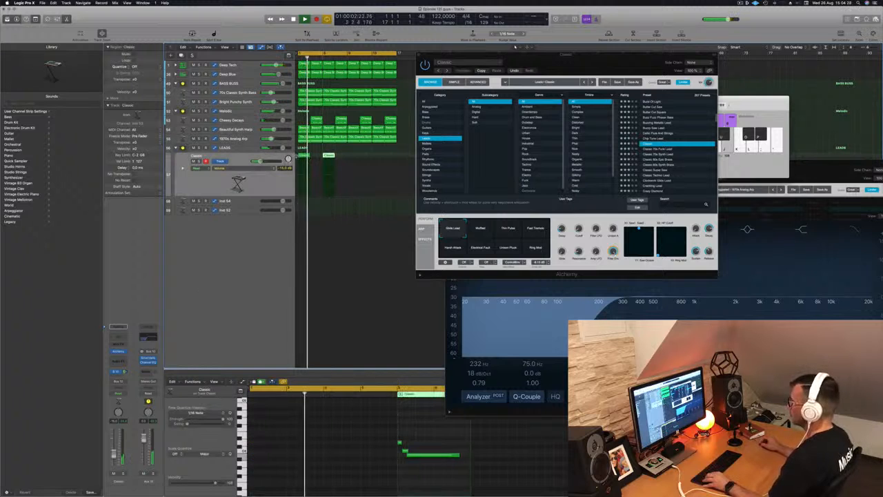
# - Reposition and lengthen the melody's notes in the Piano Roll, nudging them into place
pyautogui.click(309, 455)
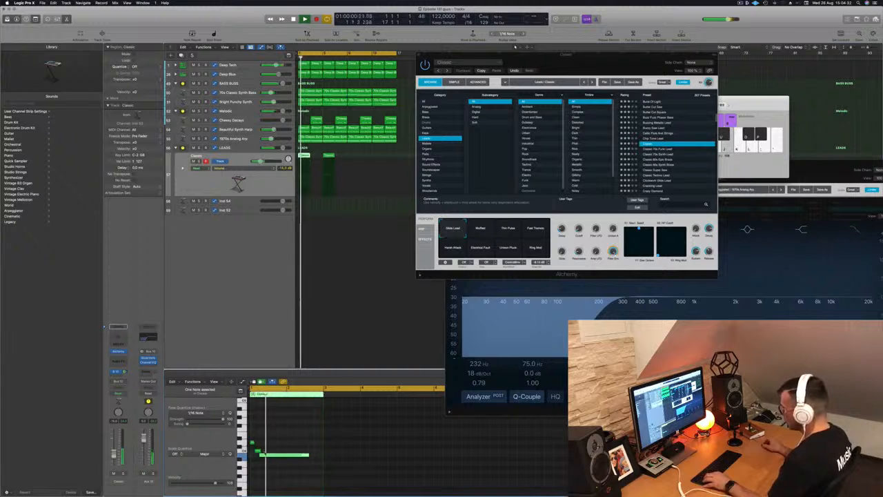
pyautogui.moveTo(252, 442); pyautogui.dragTo(317, 442)
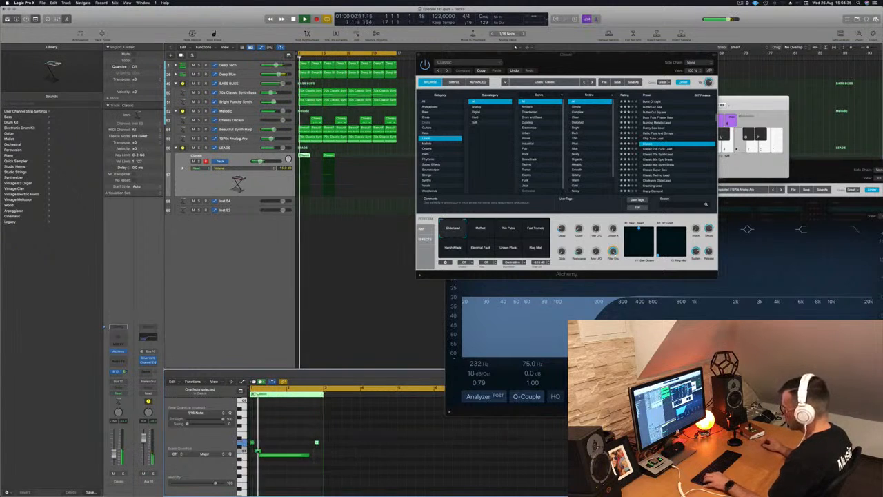
pyautogui.moveTo(257, 452); pyautogui.dragTo(315, 453)
pyautogui.press('super+Right')
pyautogui.press('super+Right')
pyautogui.press('super+Right')
pyautogui.press('super+Right')
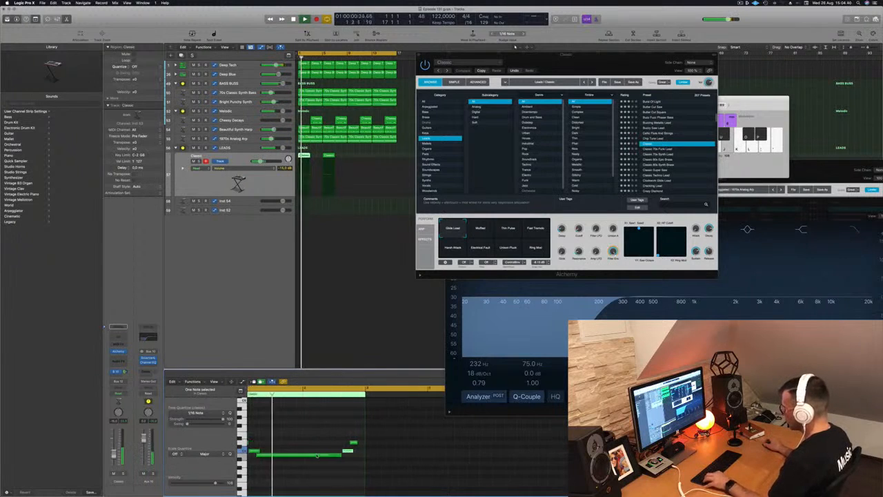
pyautogui.hscroll(-2, 317, 455)
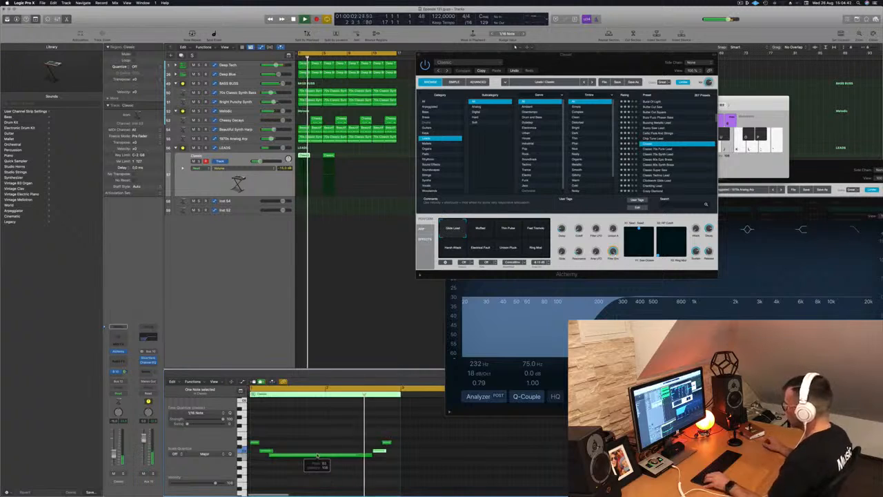
pyautogui.press('super+Left')
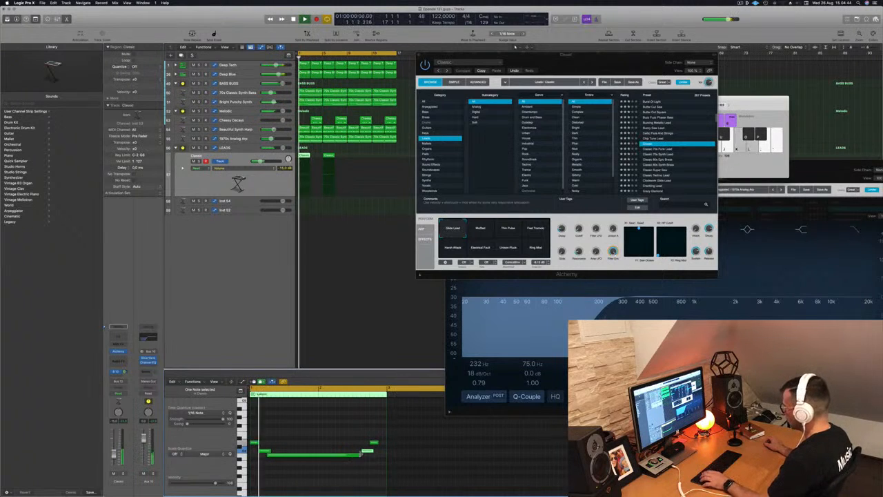
pyautogui.moveTo(360, 454); pyautogui.dragTo(364, 456)
pyautogui.press('super+Left')
pyautogui.press('super+Left')
pyautogui.press('super+Left')
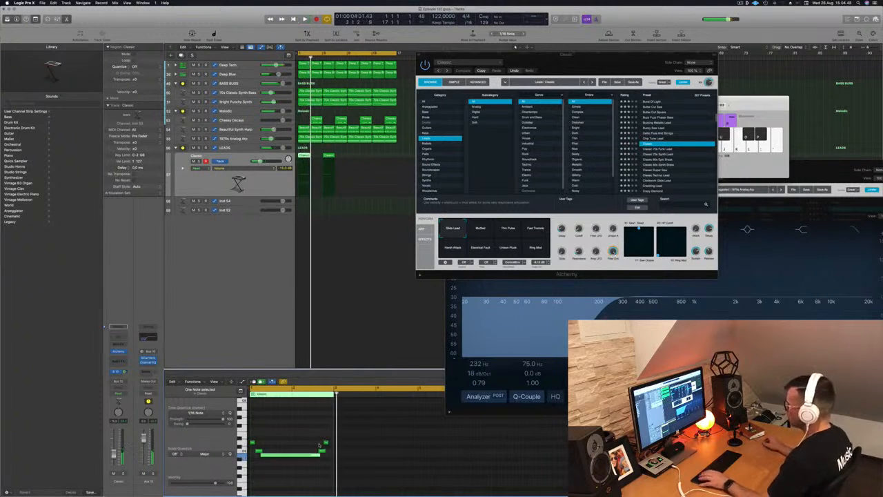
# - Delete the stray region, resize the lead region to one bar and repeat it four times along the LEADS track
pyautogui.click(329, 155)
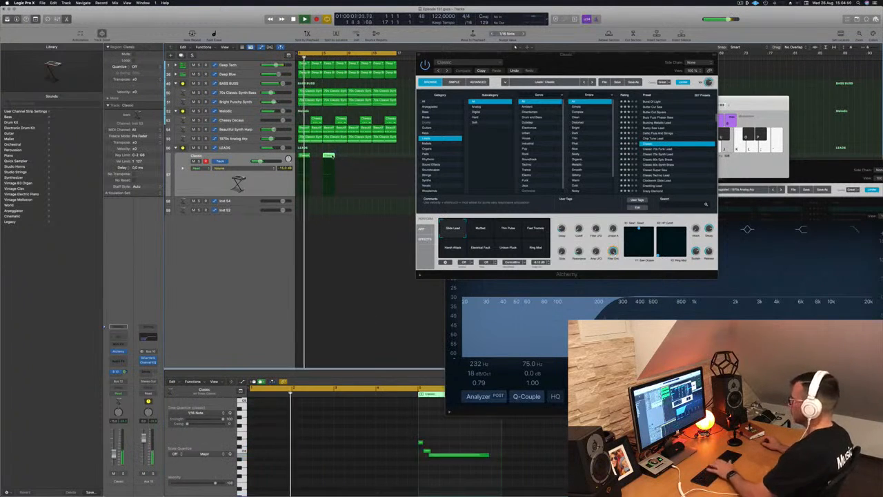
pyautogui.press('BackSpace')
pyautogui.click(304, 156)
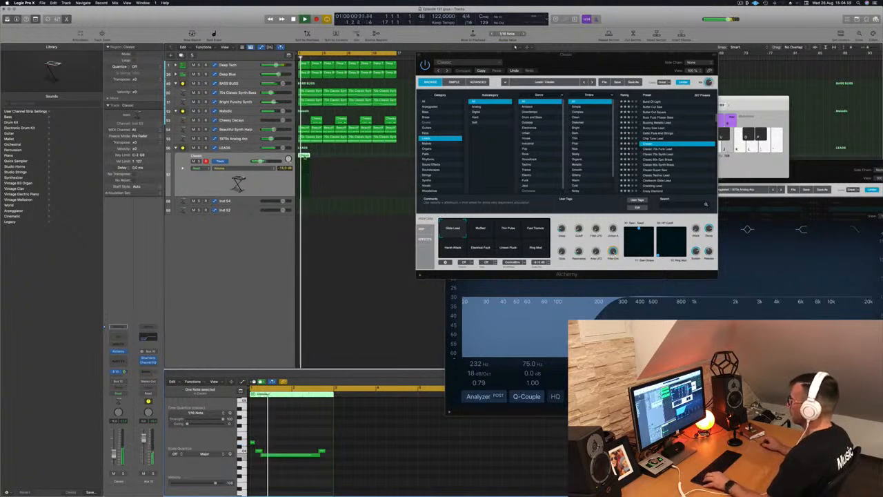
pyautogui.moveTo(305, 156); pyautogui.dragTo(331, 160)
pyautogui.moveTo(342, 178); pyautogui.dragTo(358, 161)
pyautogui.press('super+Left')
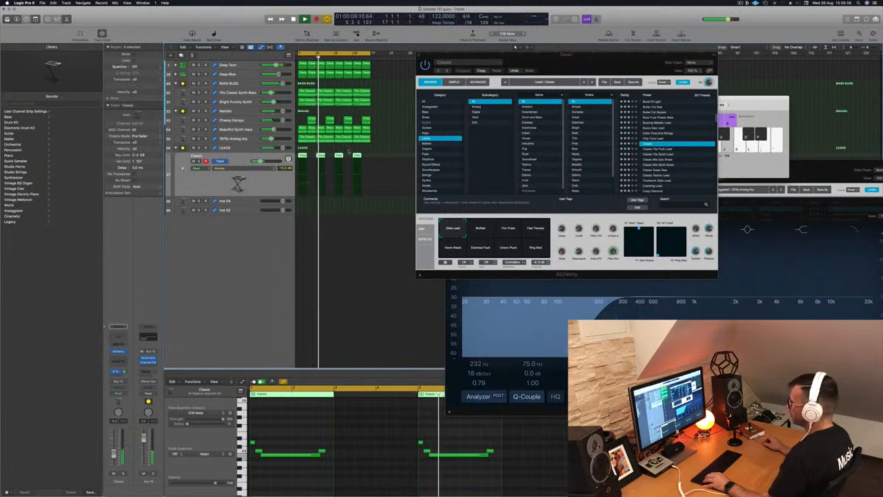
# - Copy the lead regions onto the Inst 54 track and transpose all their notes down an octave and a semitone
pyautogui.moveTo(302, 156); pyautogui.dragTo(303, 203)
pyautogui.scroll(-3, 317, 424)
pyautogui.click(293, 425)
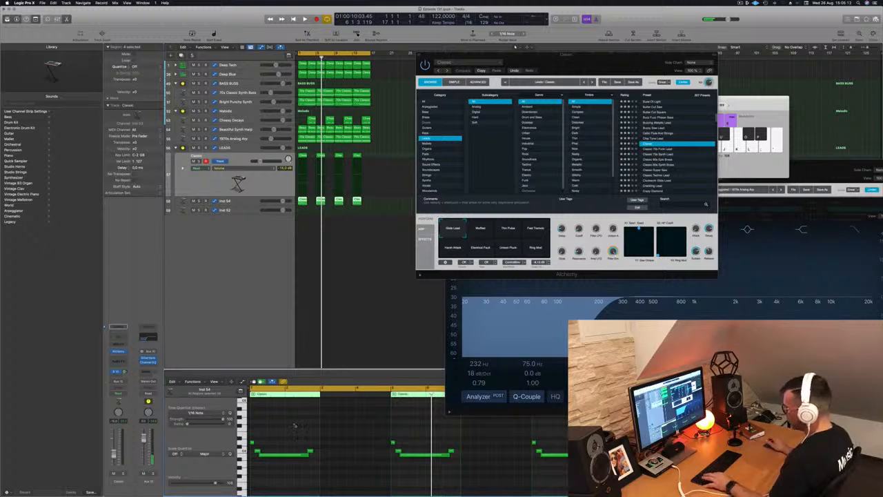
pyautogui.press('super+a')
pyautogui.hotkey('alt', 'shift', 'Down')
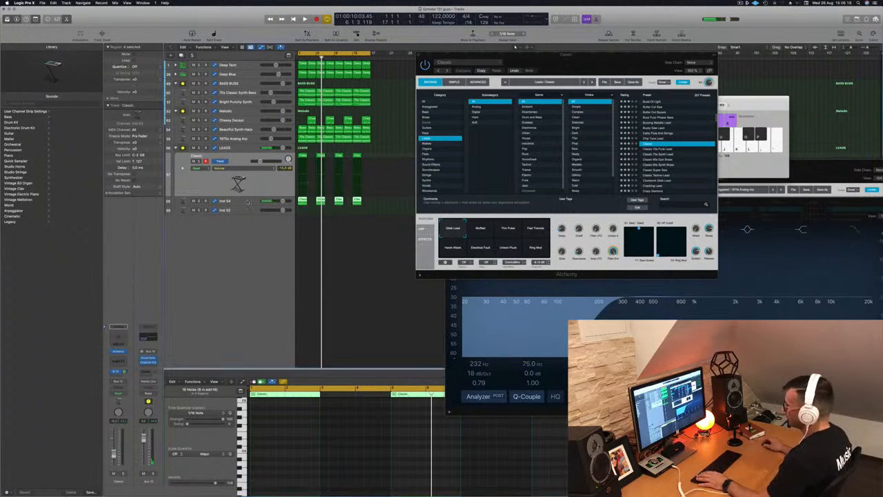
pyautogui.press('Down')
pyautogui.press('space')
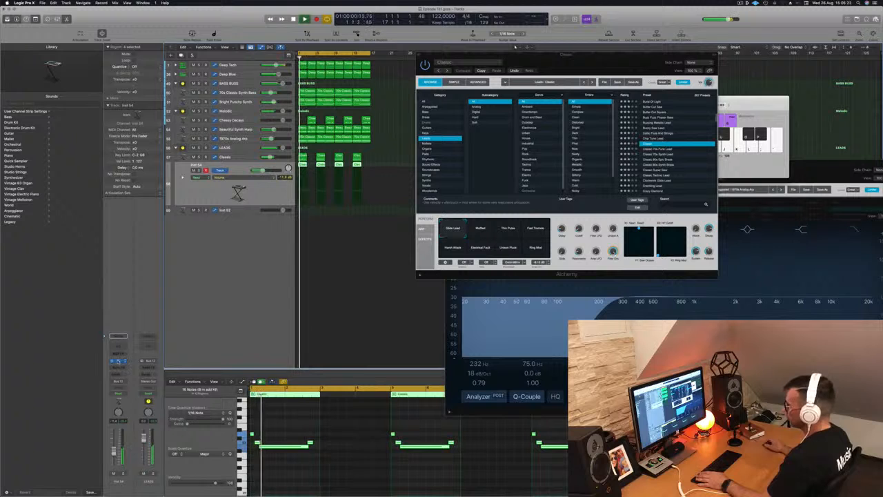
# - Open the Inst 54 track's Alchemy instrument and move its window aside
pyautogui.click(118, 361)
pyautogui.moveTo(323, 73); pyautogui.dragTo(454, 89)
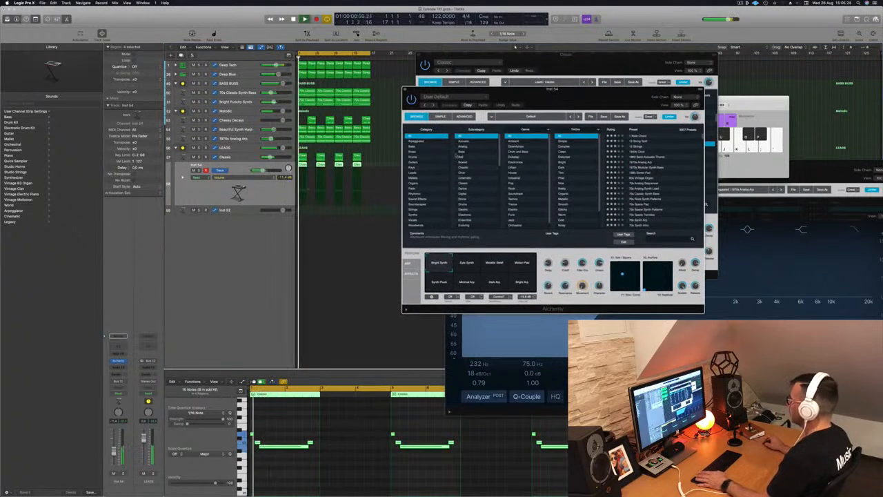
# - Browse the Inst 54 Alchemy's Organ presets and load the Dirty House Organ preset
pyautogui.click(414, 184)
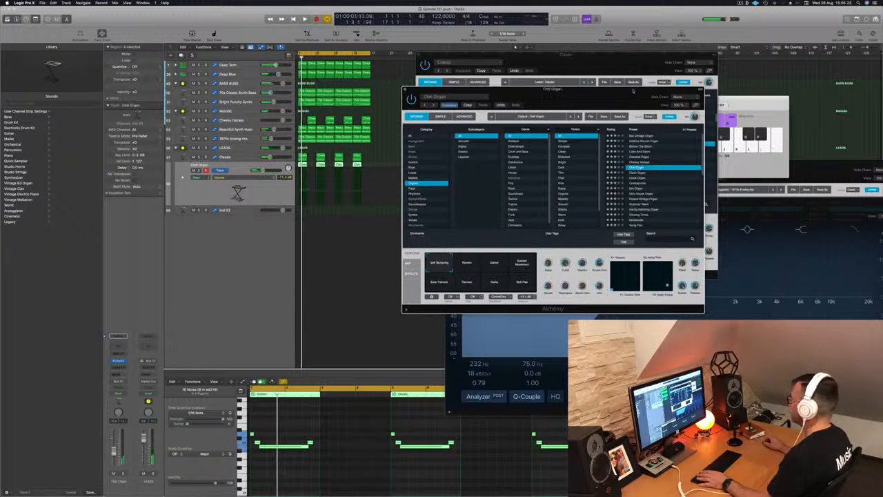
pyautogui.moveTo(607, 92); pyautogui.dragTo(691, 72)
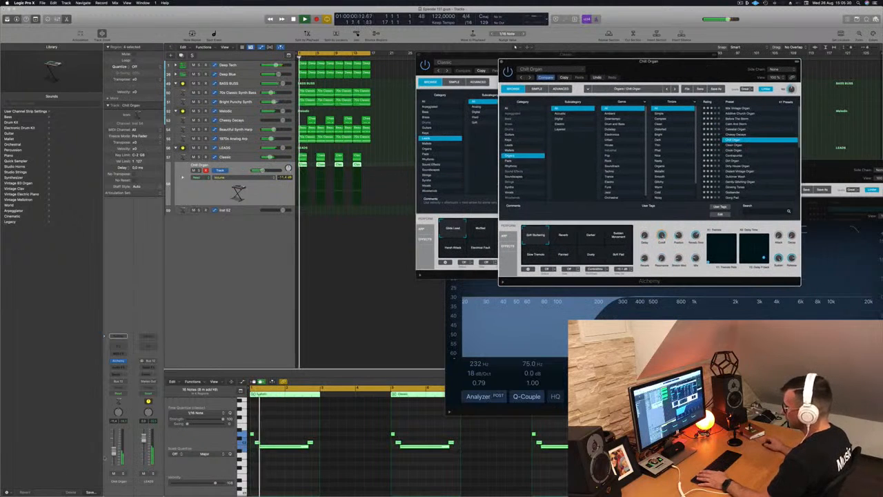
pyautogui.moveTo(114, 445); pyautogui.dragTo(114, 445)
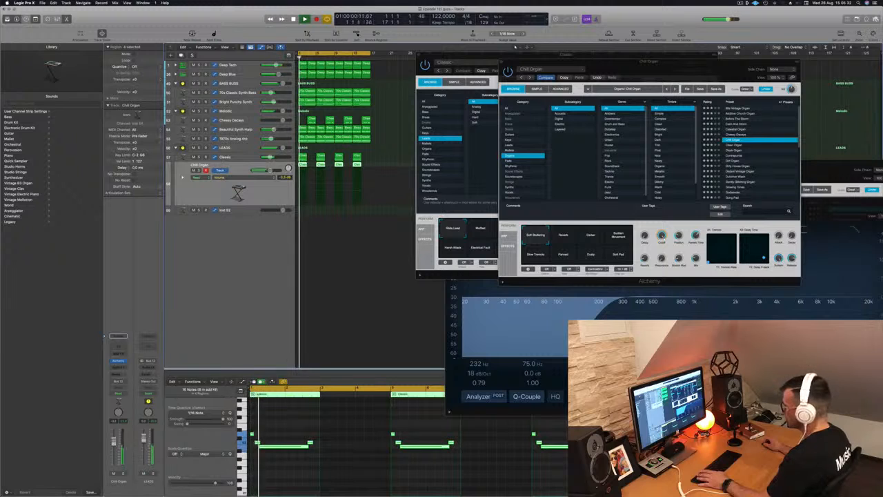
pyautogui.click(279, 480)
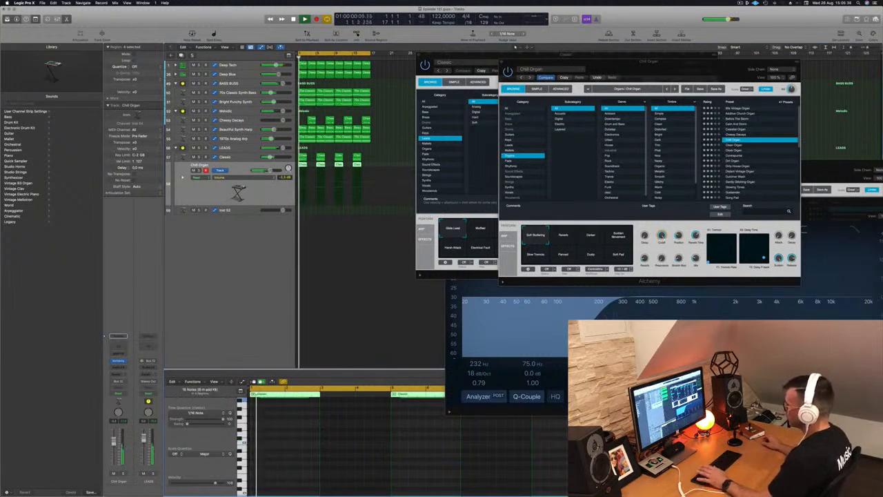
pyautogui.click(736, 166)
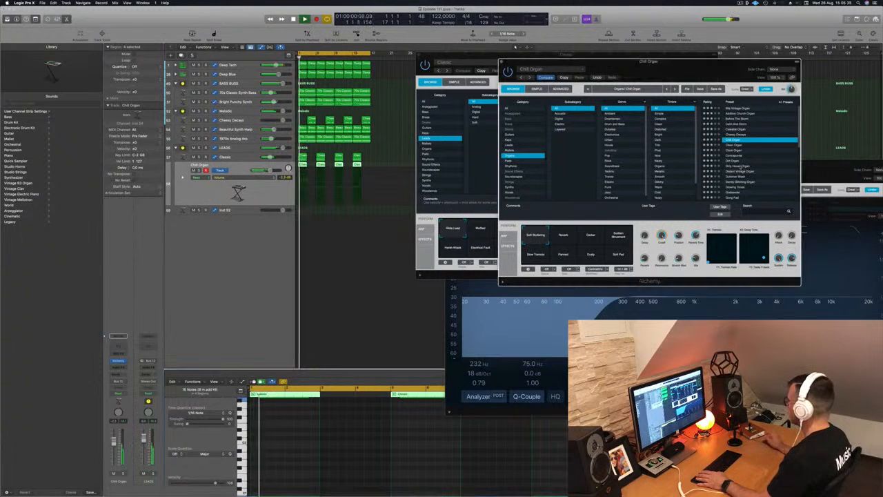
pyautogui.click(737, 167)
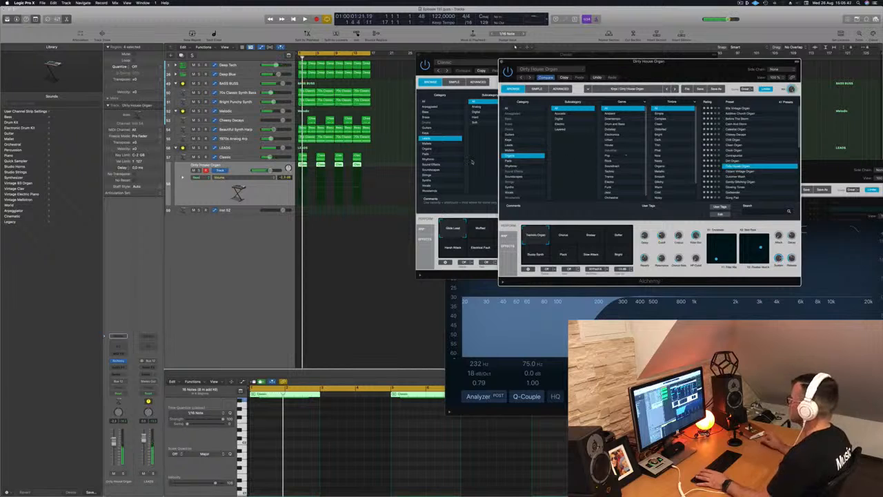
# - Switch the Alchemy to the Dusty Record Synth preset and close its window
pyautogui.click(509, 140)
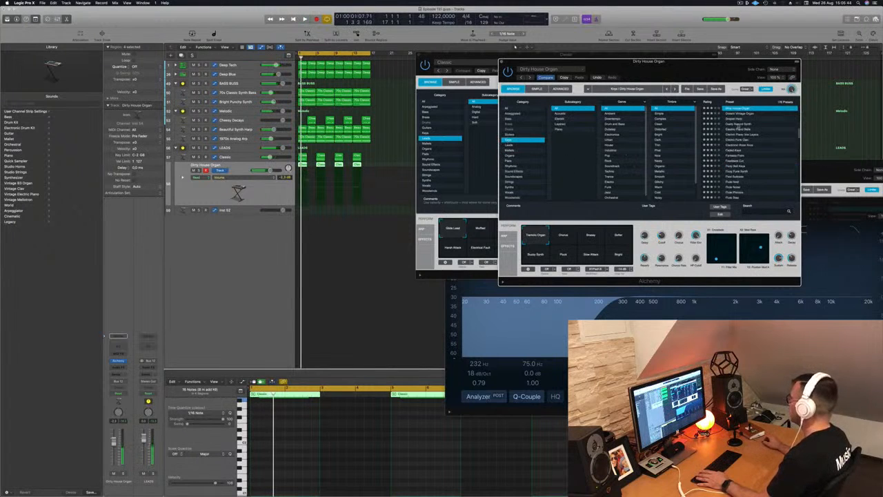
pyautogui.click(737, 125)
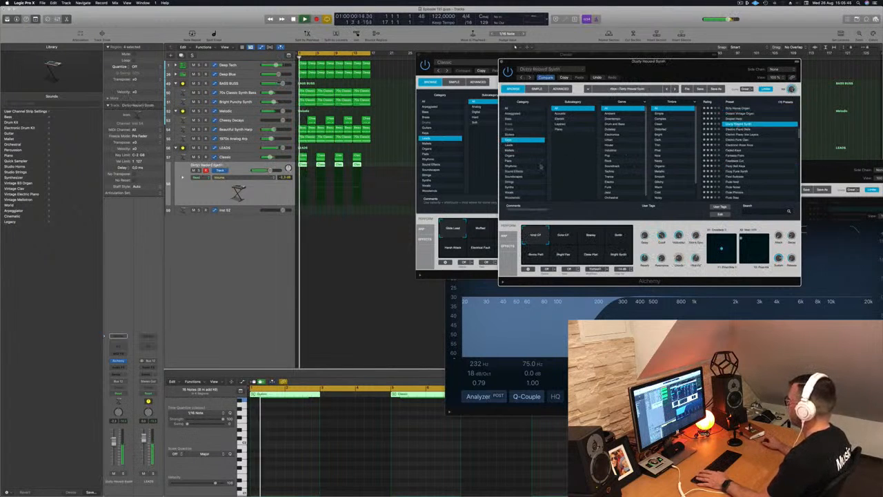
pyautogui.moveTo(660, 70); pyautogui.dragTo(677, 92)
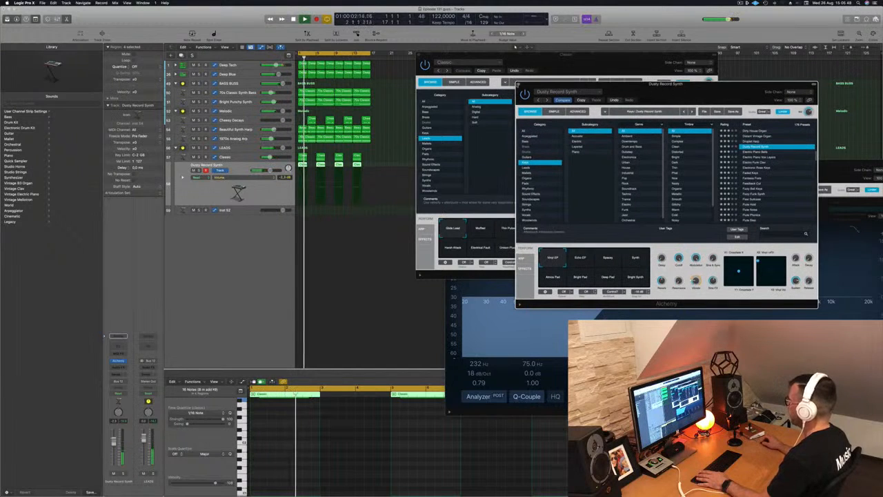
pyautogui.press('super+w')
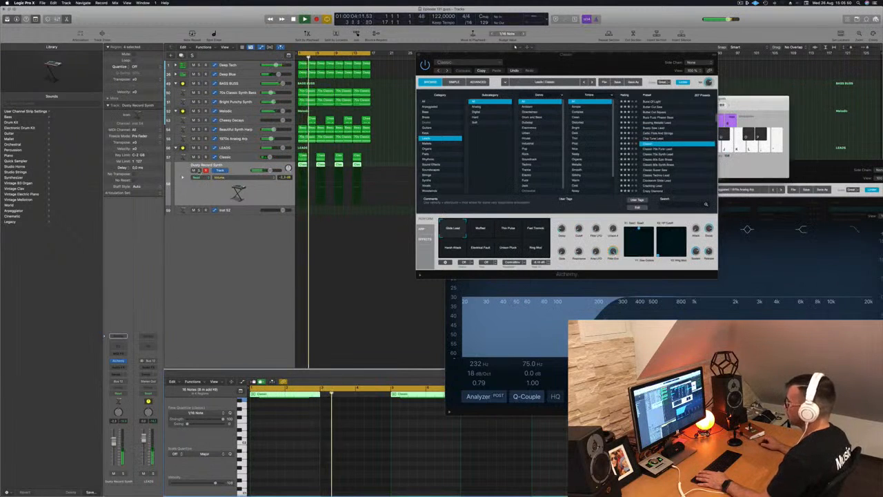
# - Select the LEADS stack and insert a Compressor on its audio effects
pyautogui.press('s')
pyautogui.press('s')
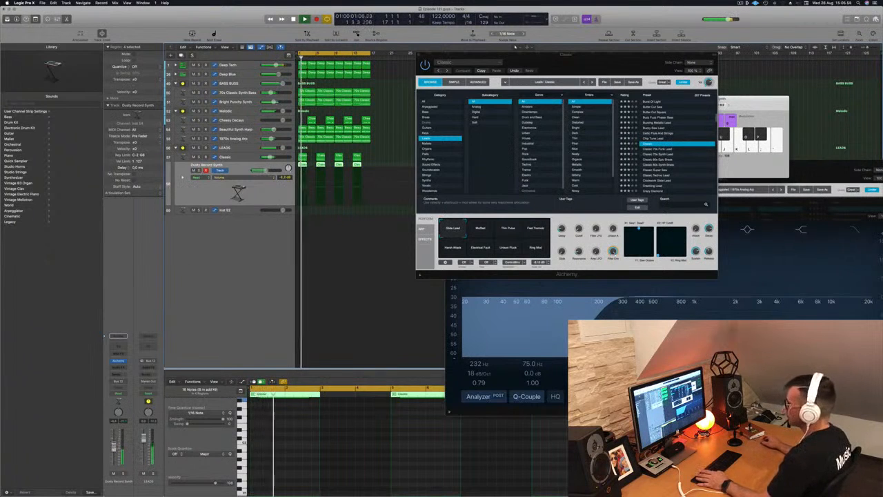
pyautogui.click(244, 147)
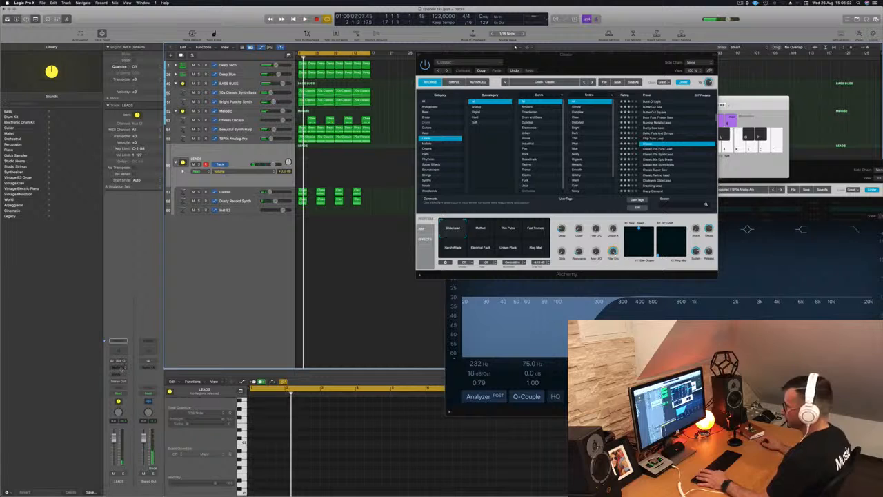
pyautogui.click(119, 367)
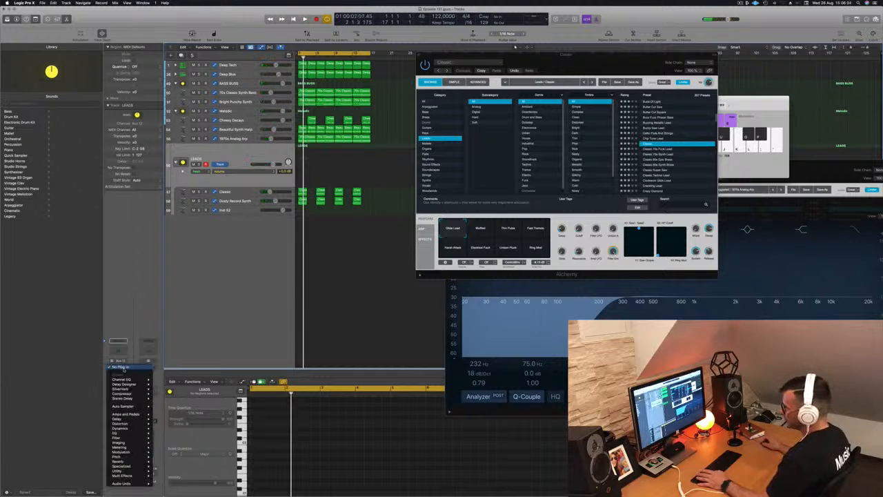
pyautogui.click(164, 393)
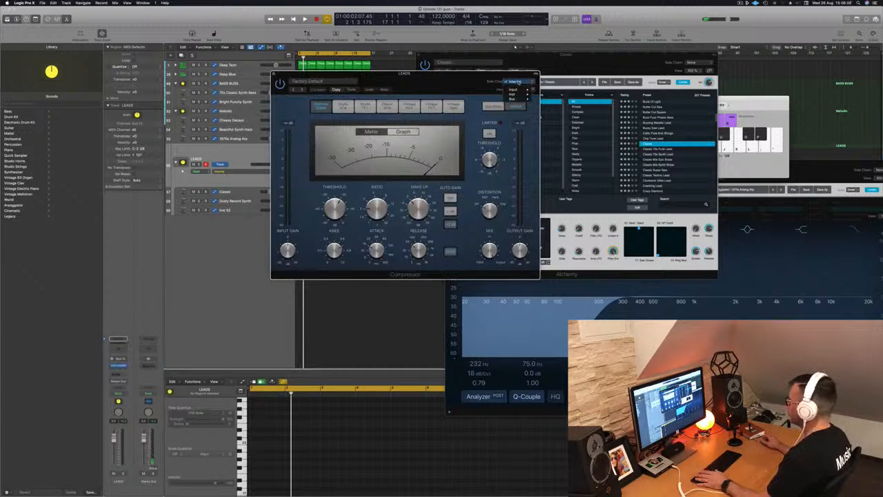
# - Side-chain the compressor to the Deep Tech kick (Inst 1) and raise its ratio during playback
pyautogui.moveTo(520, 99)
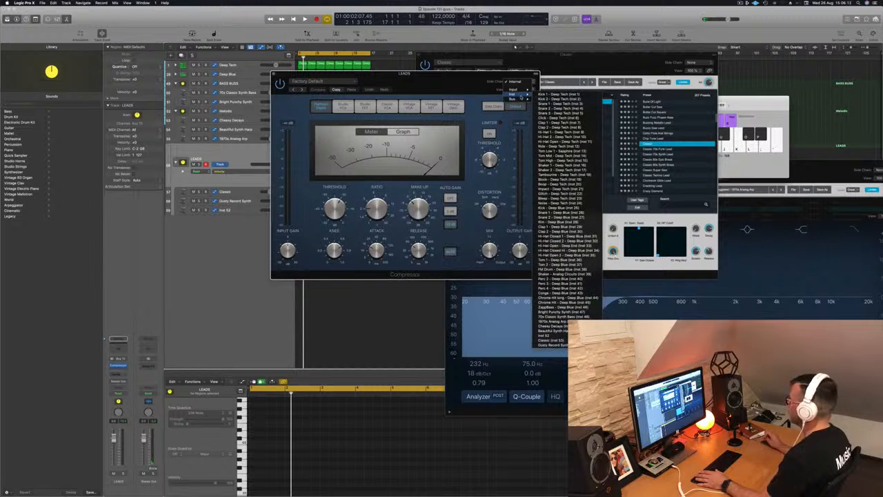
pyautogui.click(545, 94)
pyautogui.moveTo(418, 87); pyautogui.dragTo(590, 120)
pyautogui.press('space')
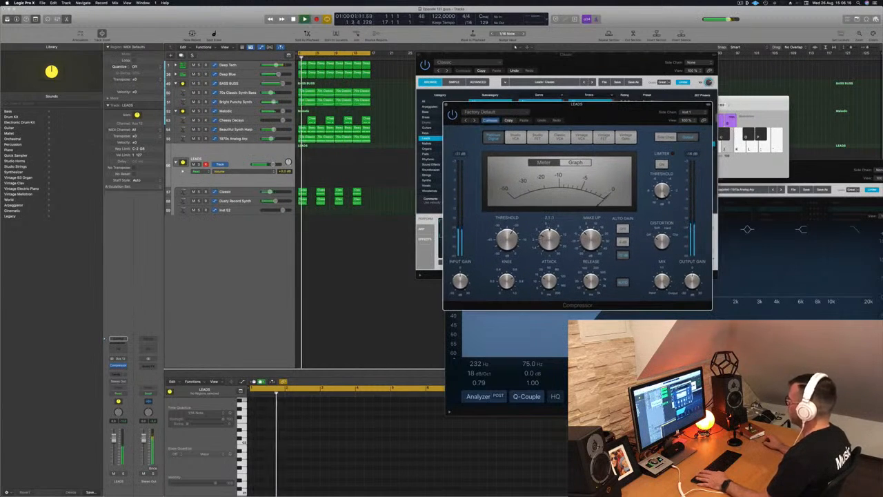
pyautogui.moveTo(549, 238); pyautogui.dragTo(549, 223)
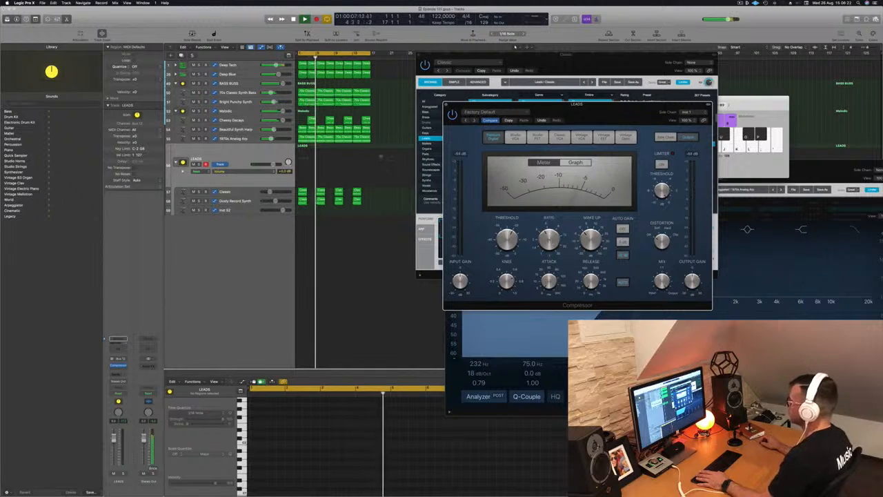
# - Undo the accidental shift of the lead regions
pyautogui.moveTo(381, 192)
pyautogui.mouseDown()
pyautogui.moveTo(300, 205)
pyautogui.moveTo(323, 192)
pyautogui.moveTo(391, 193)
pyautogui.mouseUp()
pyautogui.press('Return')
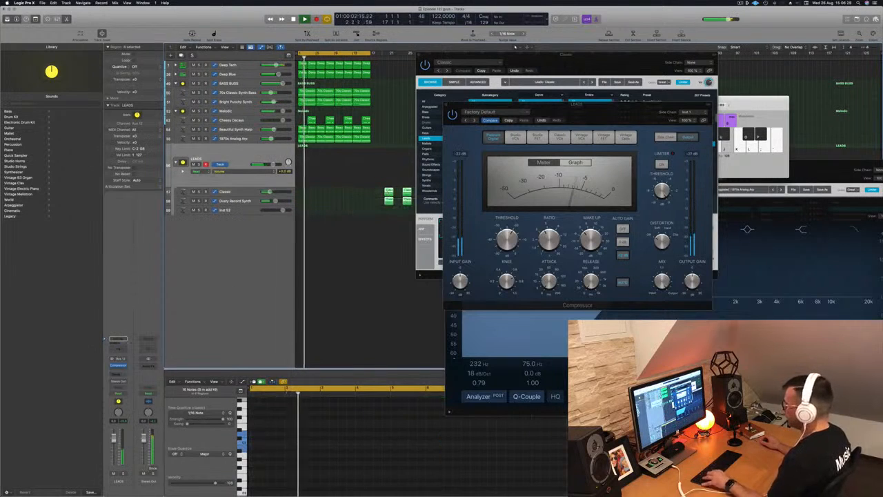
pyautogui.press('super+z')
pyautogui.press('Return')
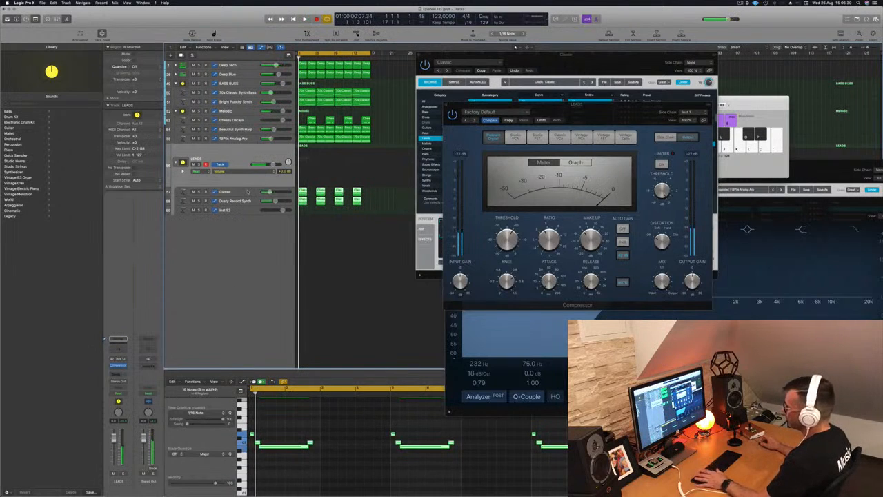
# - Add a second Compressor to the LEADS stack and switch it to the Vintage Opto model
pyautogui.click(117, 365)
pyautogui.moveTo(128, 381)
pyautogui.click(165, 380)
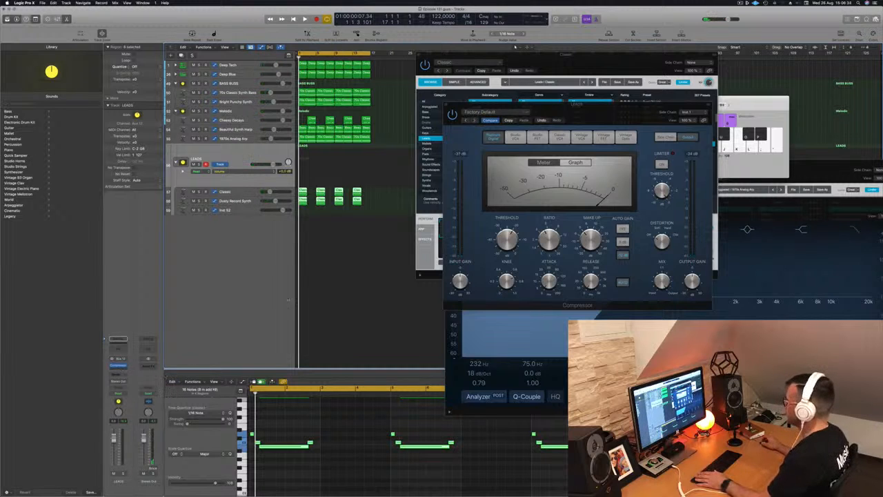
pyautogui.moveTo(436, 91); pyautogui.dragTo(454, 149)
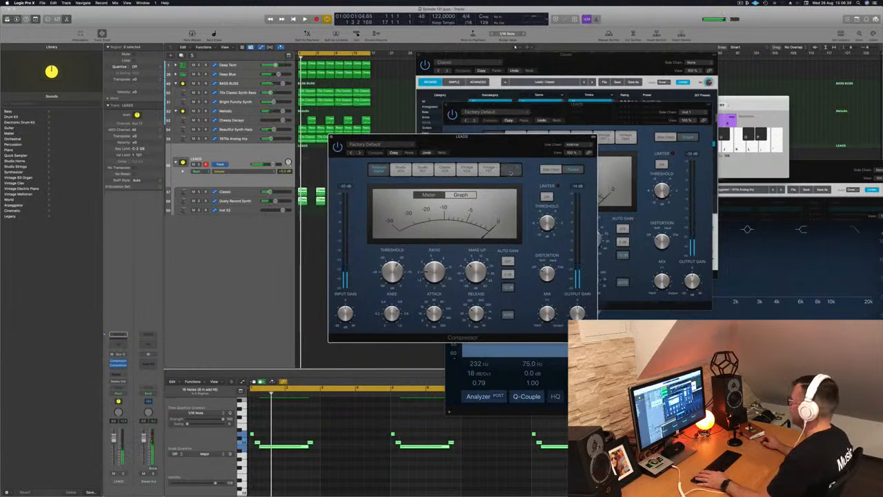
pyautogui.click(510, 171)
# - Lower the Vintage Opto compressor's threshold while auditioning playback, then close its window
pyautogui.press('space')
pyautogui.moveTo(391, 273); pyautogui.dragTo(392, 279)
pyautogui.press('space')
pyautogui.press('space')
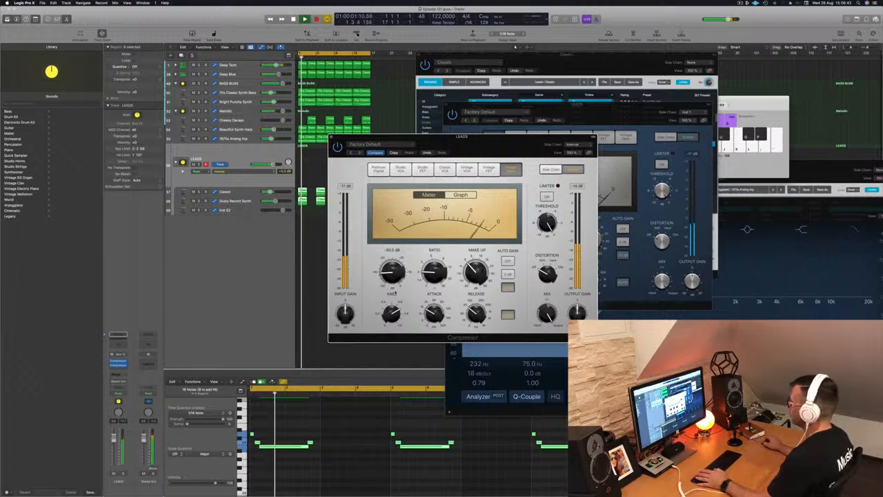
pyautogui.press('space')
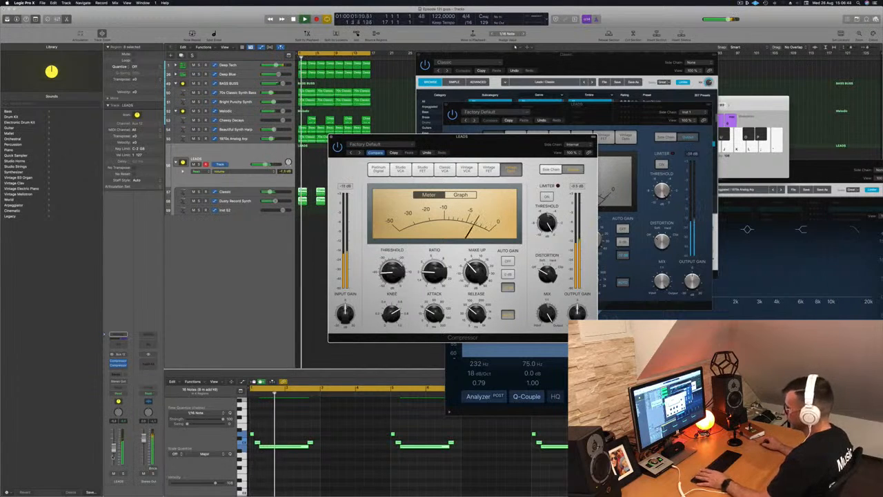
pyautogui.moveTo(113, 449); pyautogui.dragTo(113, 450)
pyautogui.press('space')
pyautogui.press('space')
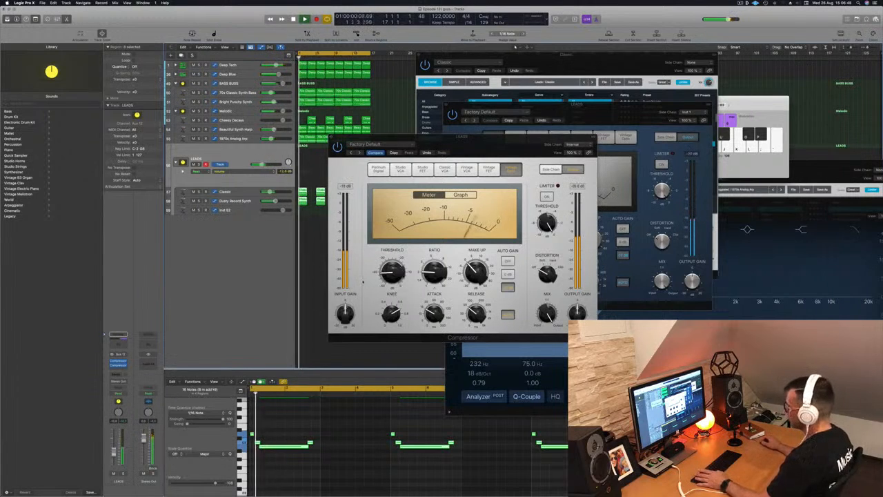
pyautogui.click(392, 272)
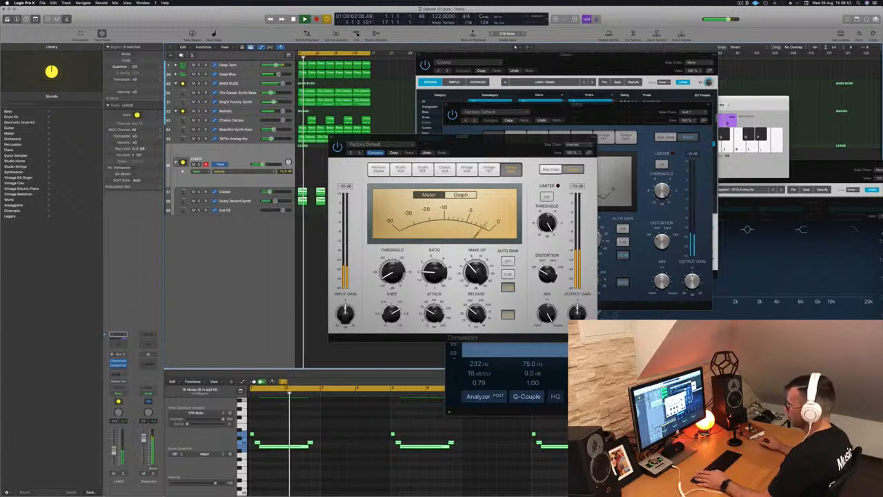
pyautogui.moveTo(471, 148); pyautogui.dragTo(523, 161)
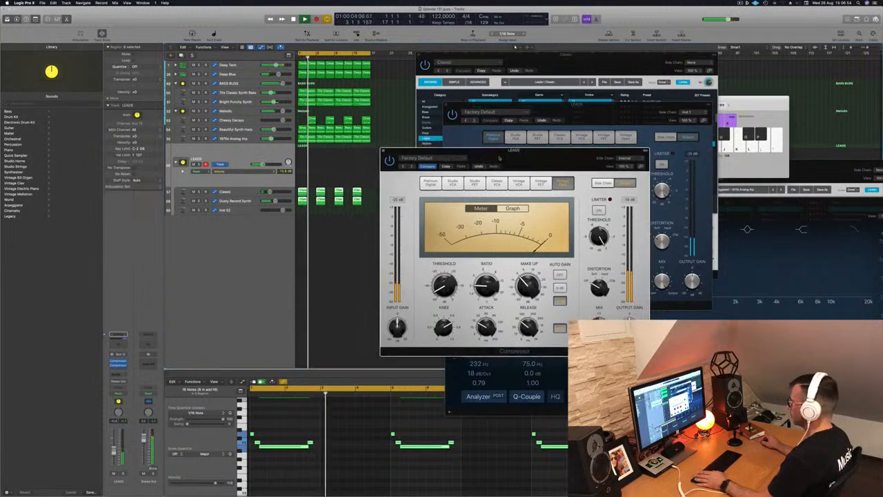
pyautogui.click(382, 150)
pyautogui.click(329, 263)
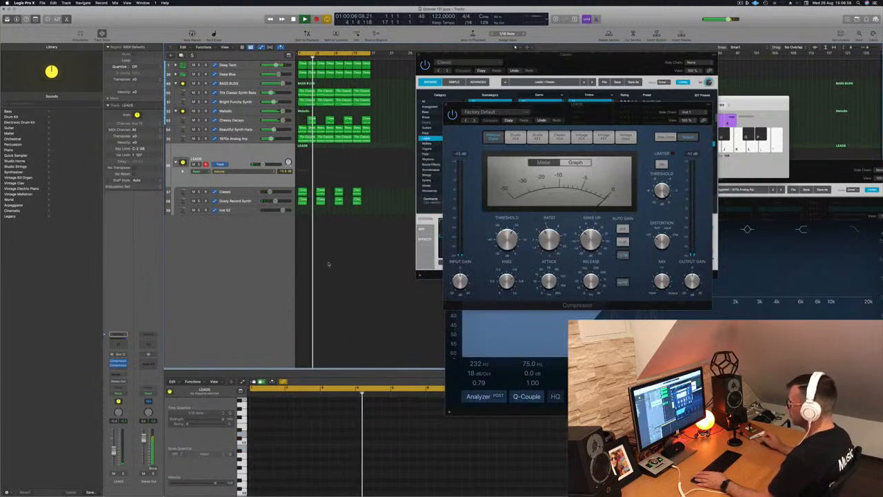
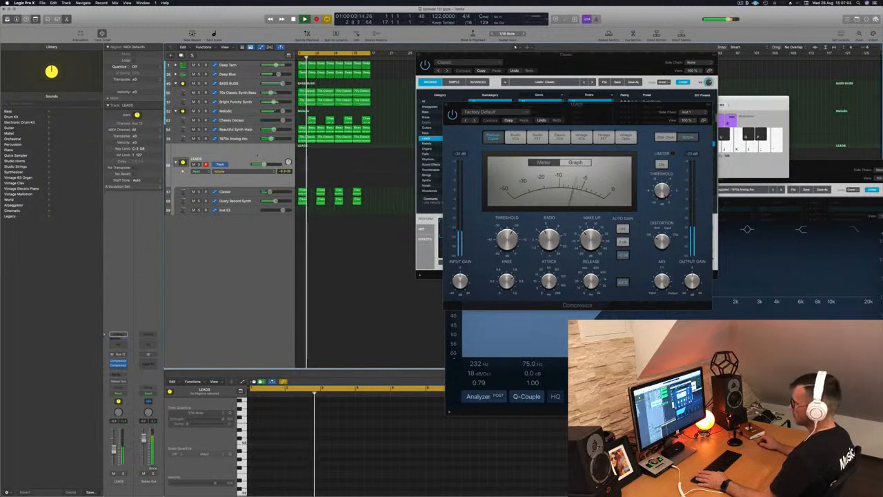
# - Add a high-pass filter around 386 Hz in the LEADS stack's Channel EQ while auditioning, then close the EQ window
pyautogui.press('space')
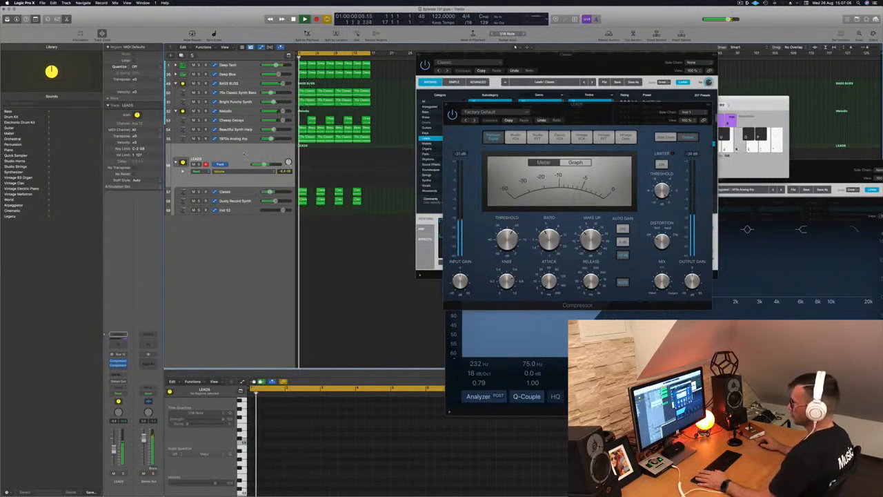
pyautogui.click(119, 344)
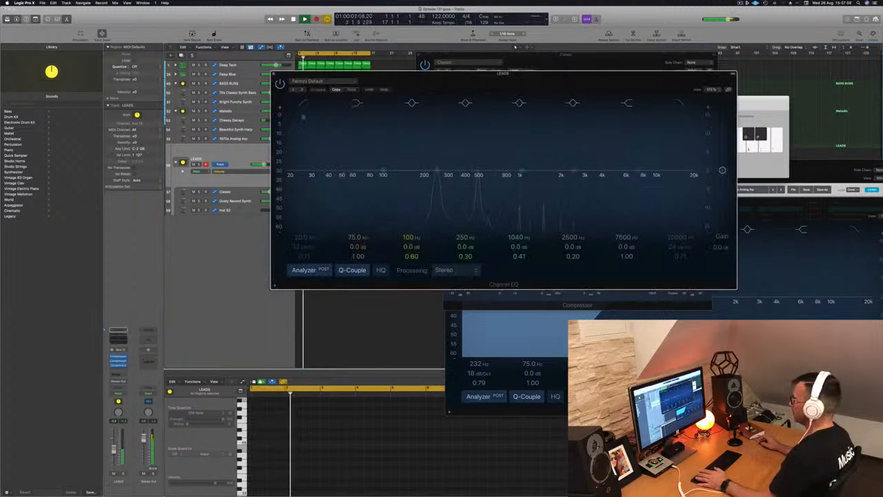
pyautogui.click(304, 103)
pyautogui.moveTo(287, 180); pyautogui.dragTo(463, 179)
pyautogui.press('space')
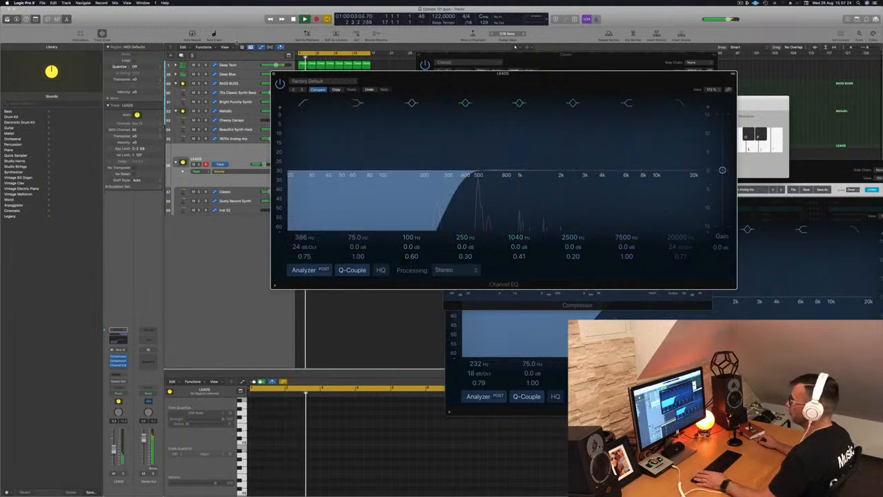
pyautogui.click(273, 74)
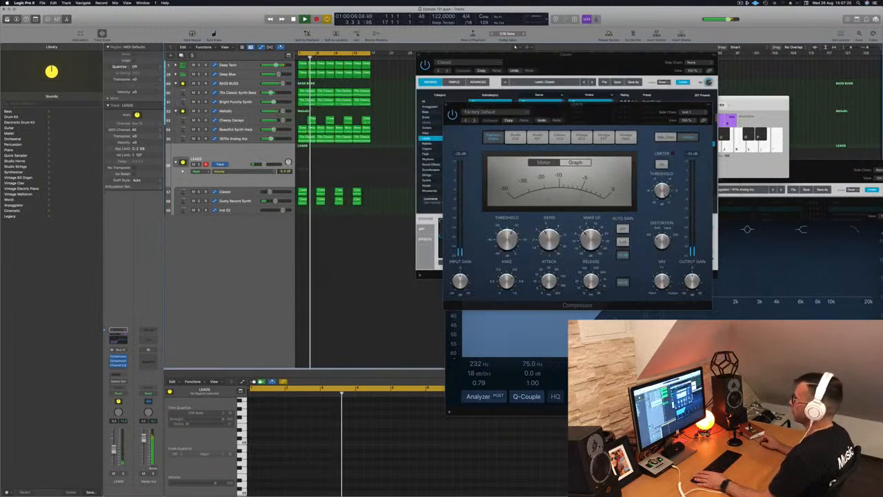
# - Close the compressor window and move the remaining plug-in windows aside
pyautogui.moveTo(587, 105); pyautogui.dragTo(680, 100)
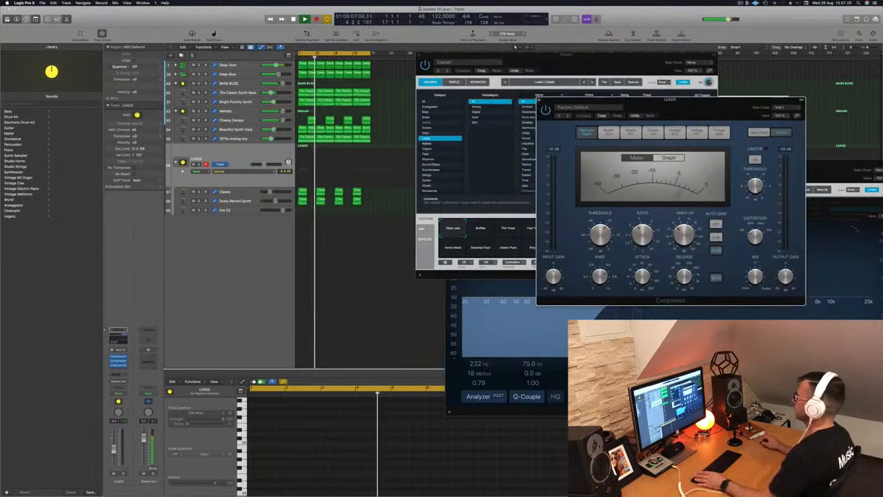
pyautogui.click(540, 100)
pyautogui.moveTo(609, 55); pyautogui.dragTo(680, 93)
pyautogui.click(495, 110)
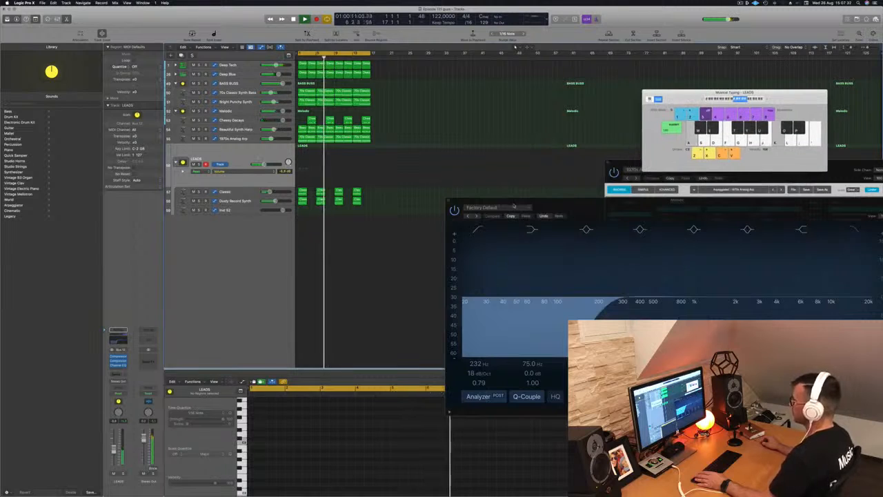
pyautogui.moveTo(543, 200); pyautogui.dragTo(513, 187)
pyautogui.click(419, 195)
pyautogui.click(253, 285)
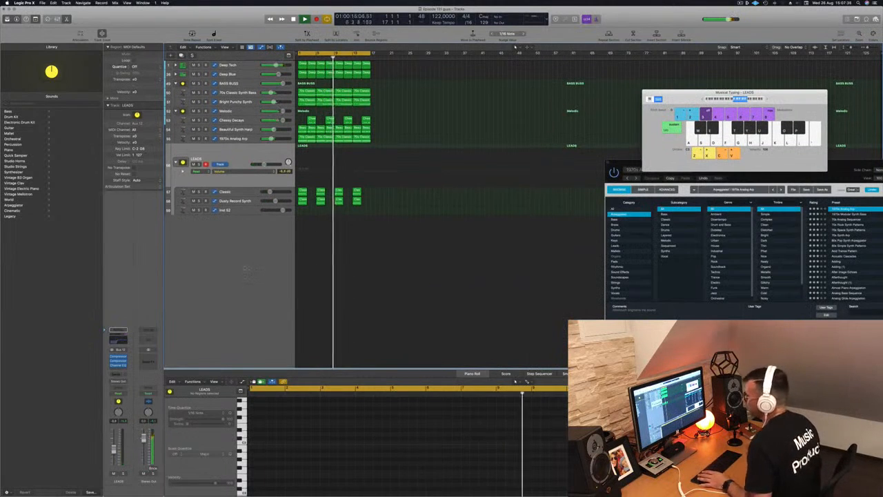
pyautogui.click(232, 266)
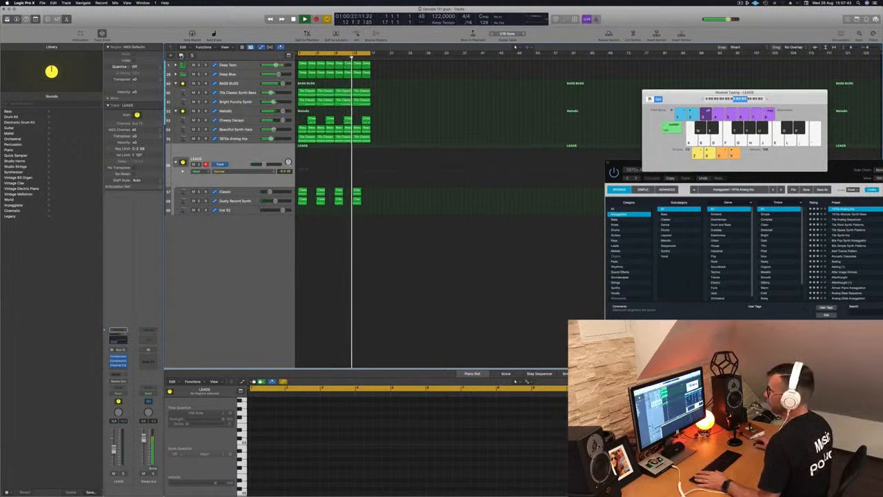
# - Add a new track with duplicate settings to the LEADS stack and load the Sound Effects preset Air Vent Impact in its Alchemy synth
pyautogui.press('super+d')
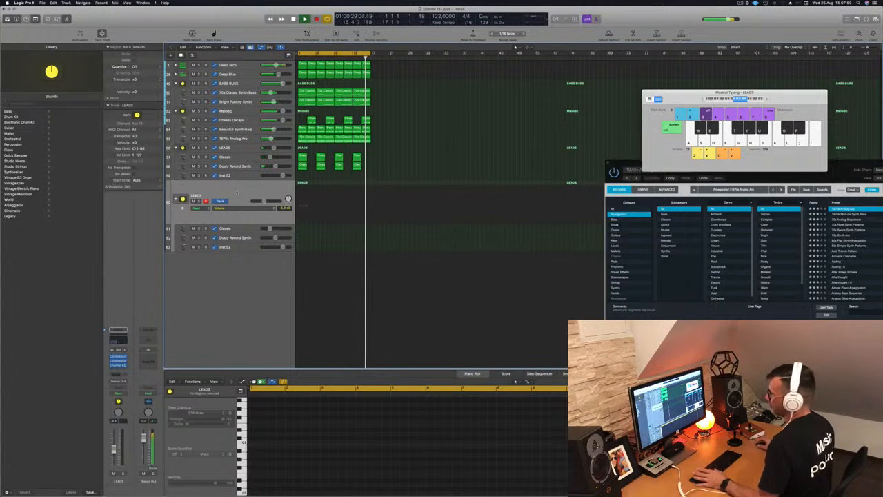
pyautogui.click(239, 228)
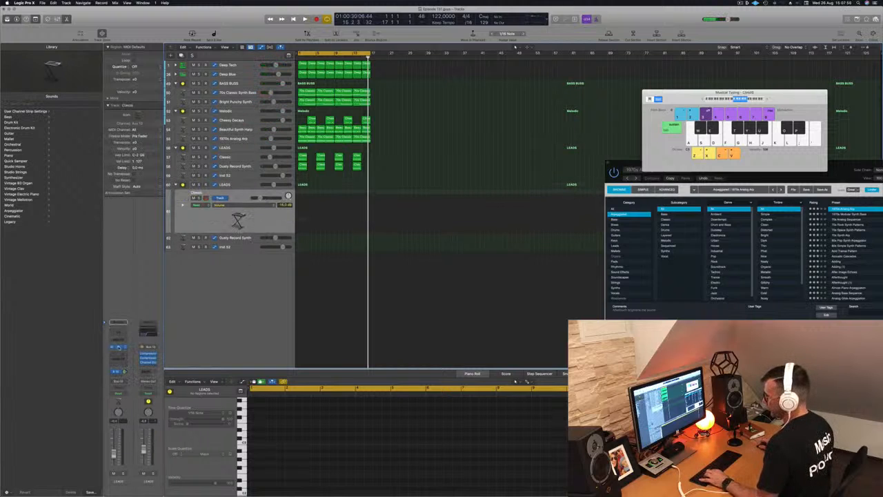
pyautogui.click(118, 347)
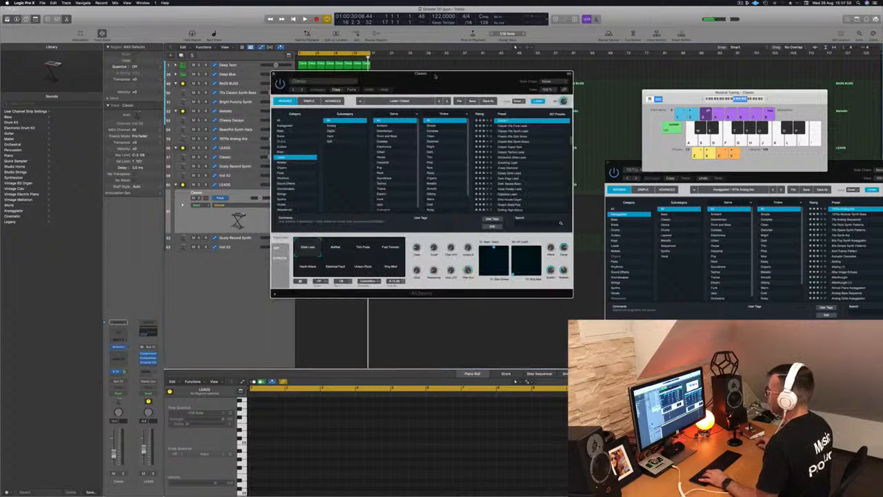
pyautogui.moveTo(448, 76); pyautogui.dragTo(502, 70)
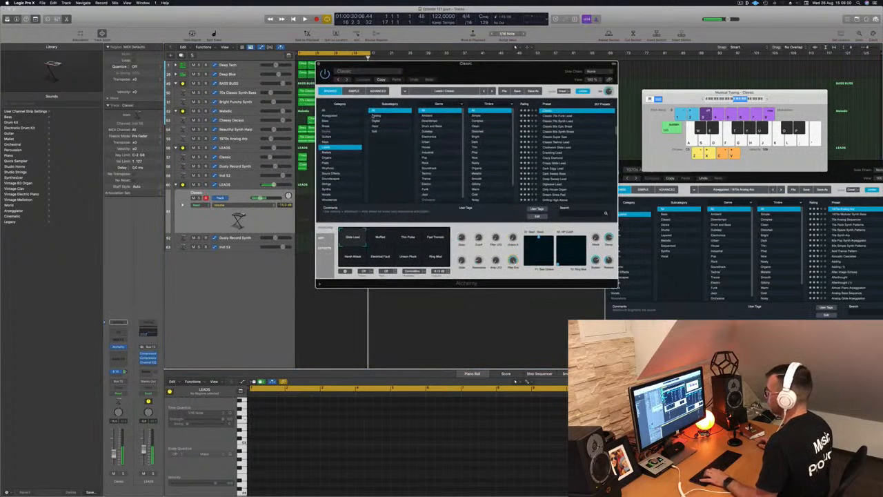
pyautogui.click(325, 111)
pyautogui.scroll(-10, 389, 163)
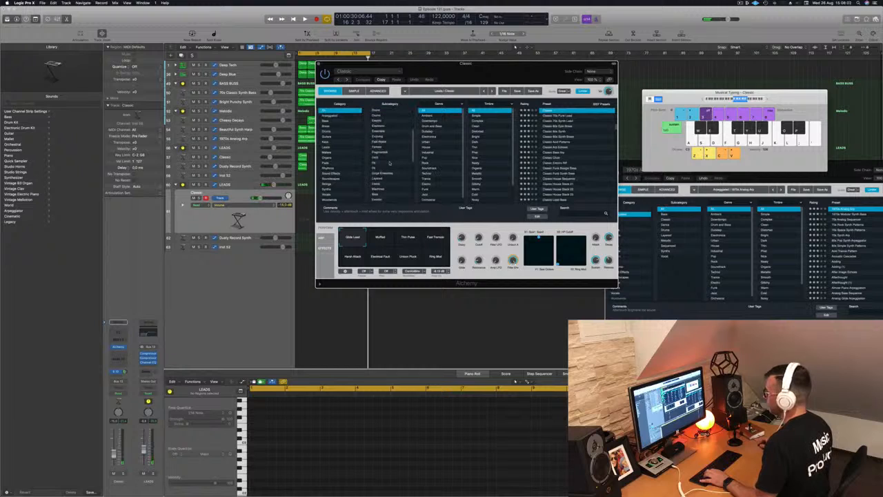
pyautogui.click(333, 173)
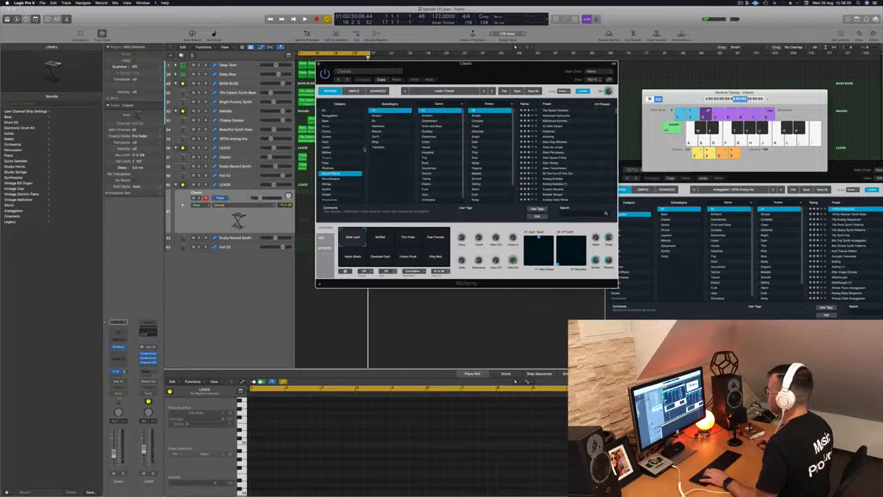
pyautogui.press('d')
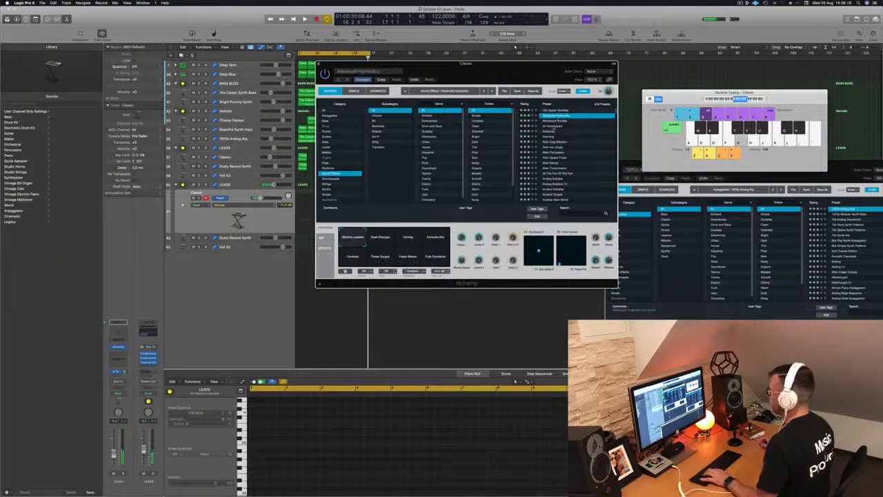
pyautogui.click(553, 127)
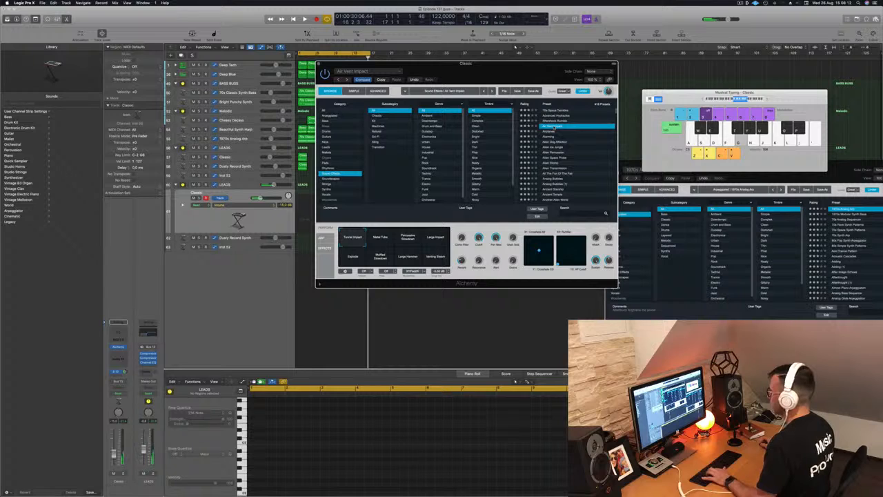
# - Audition the Alchemy transform pads and settle on Large Impact
pyautogui.click(384, 238)
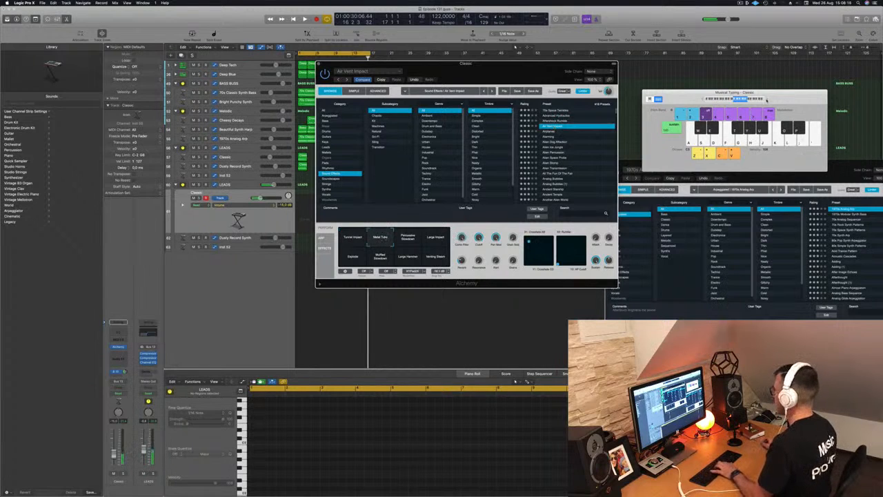
pyautogui.click(436, 237)
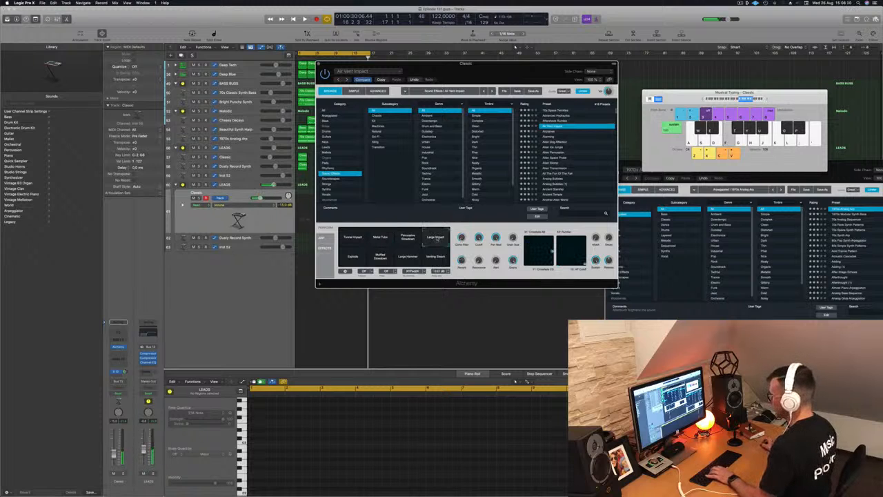
pyautogui.click(354, 258)
pyautogui.click(380, 257)
pyautogui.click(408, 257)
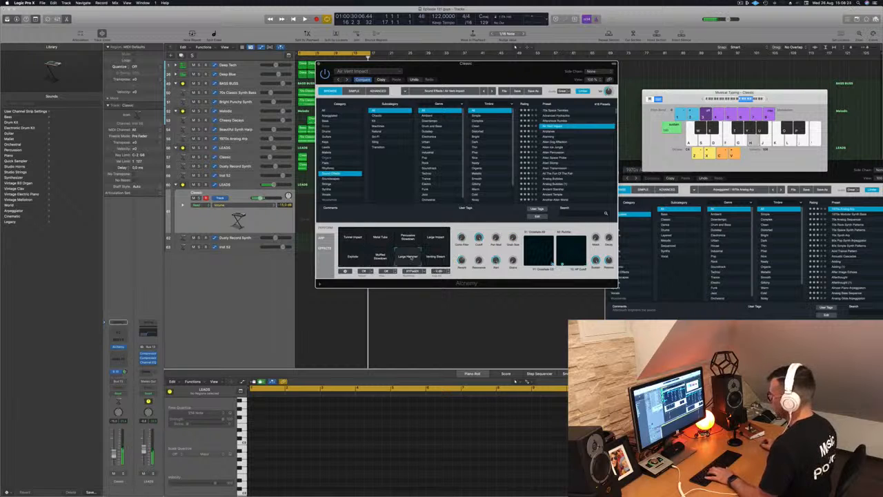
pyautogui.click(436, 257)
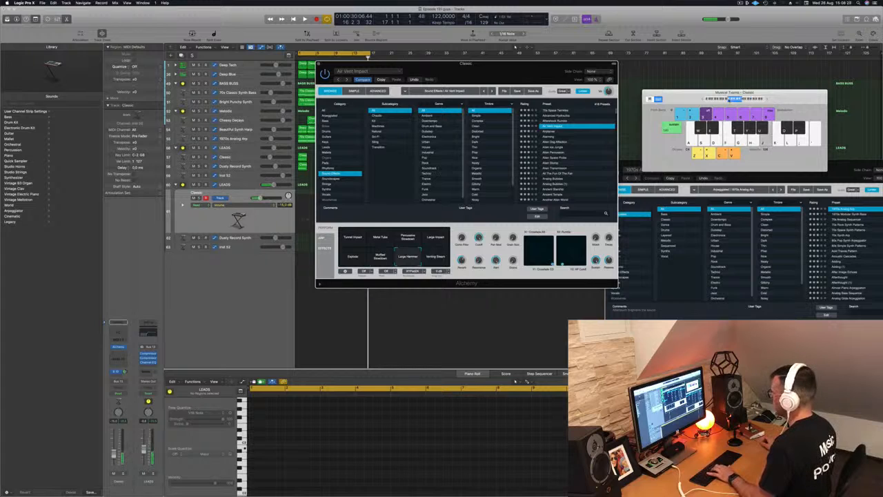
pyautogui.click(430, 239)
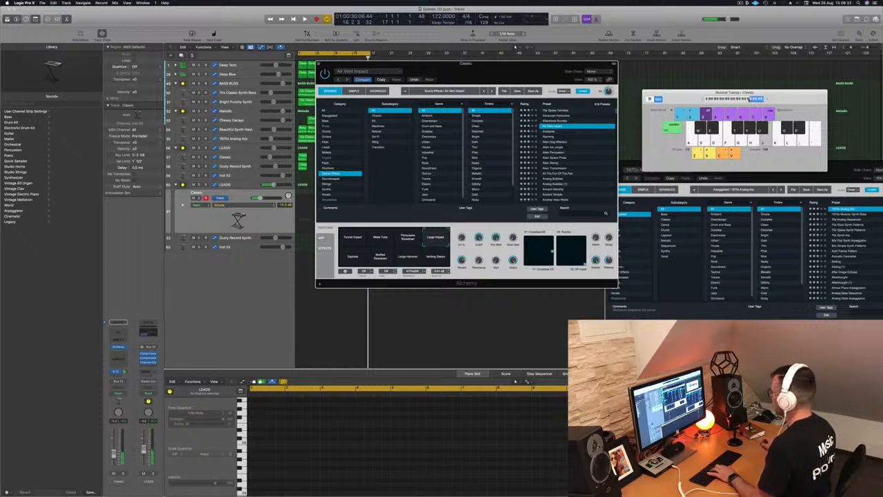
# - Record a single impact note on the new track and lengthen it in the piano roll
pyautogui.moveTo(522, 71); pyautogui.dragTo(725, 66)
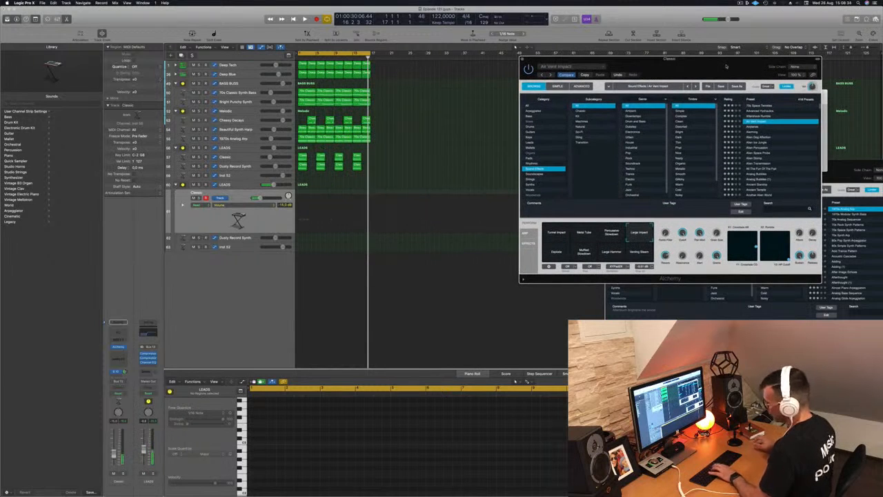
pyautogui.press('r')
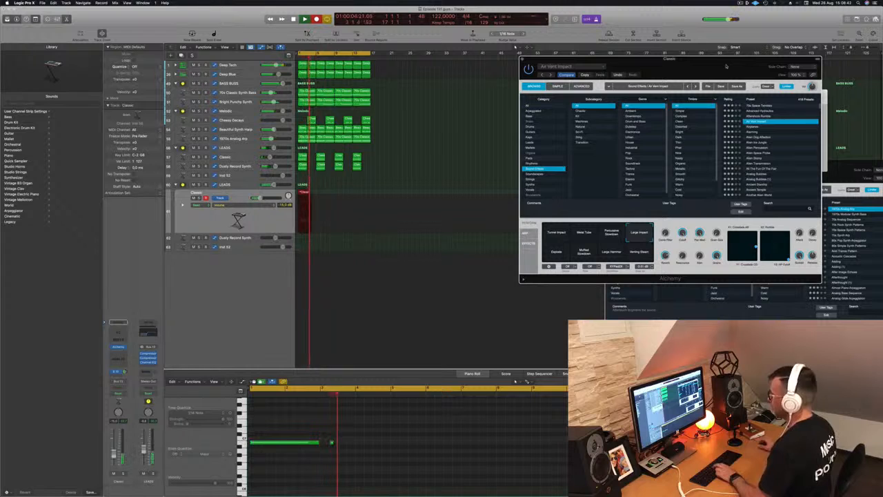
pyautogui.press('space')
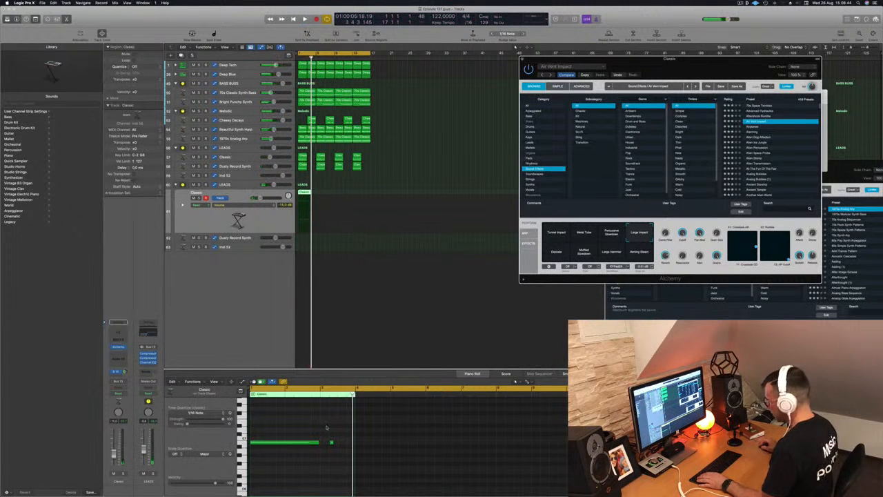
pyautogui.click(331, 442)
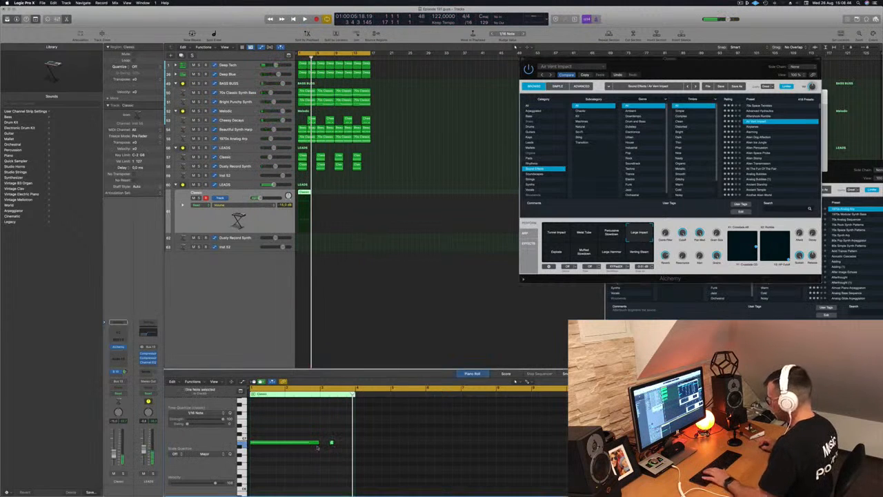
pyautogui.moveTo(295, 443); pyautogui.dragTo(365, 445)
pyautogui.press('space')
# - Lengthen the new impact region in the tracks area
pyautogui.hscroll(2, 345, 432)
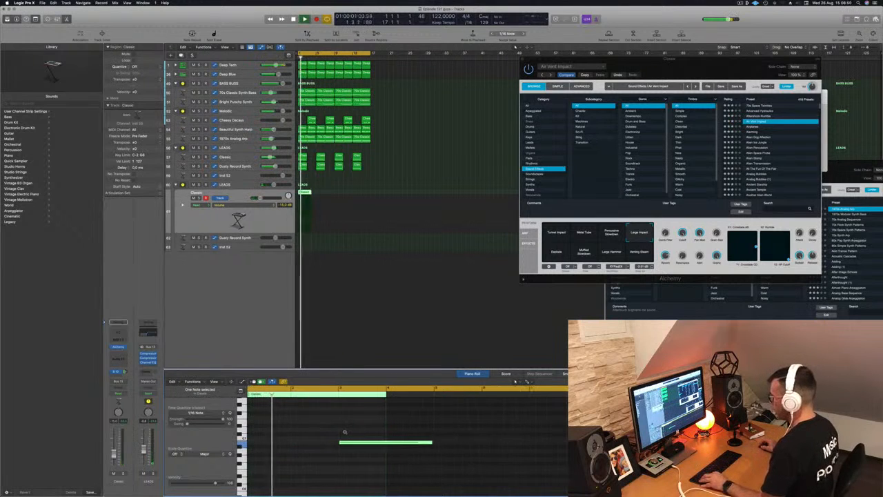
pyautogui.hscroll(-3, 344, 432)
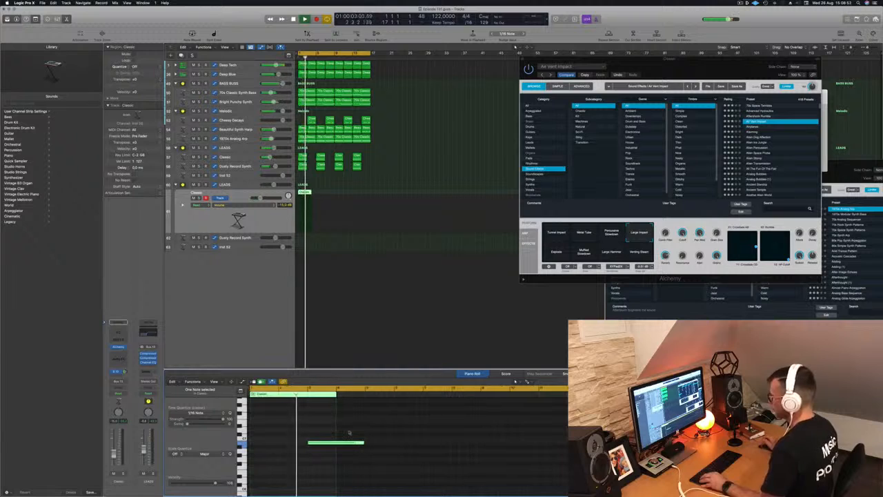
pyautogui.hscroll(-2, 355, 428)
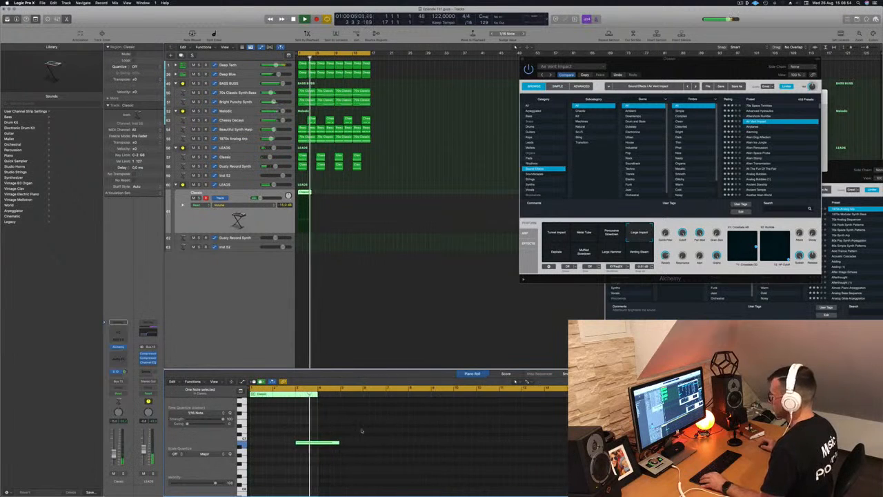
pyautogui.moveTo(311, 192); pyautogui.dragTo(334, 191)
pyautogui.press('Return')
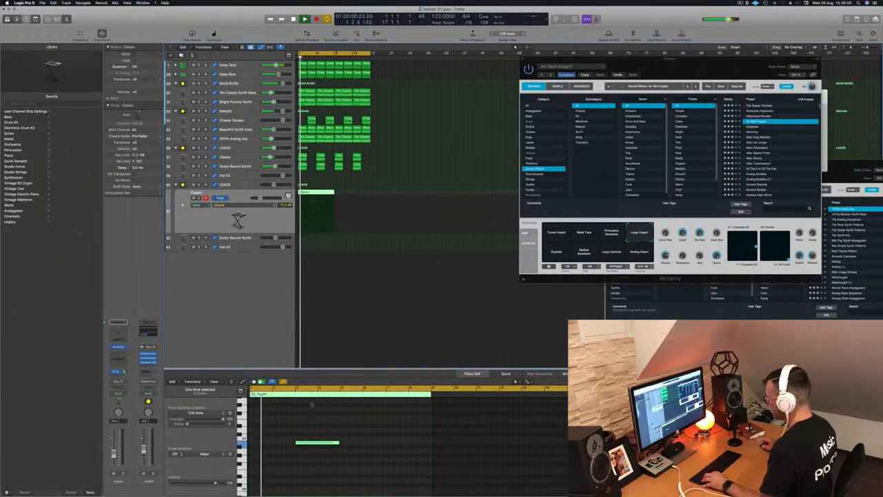
# - Add a second impact note and copy the region to the following bar
pyautogui.click(388, 442)
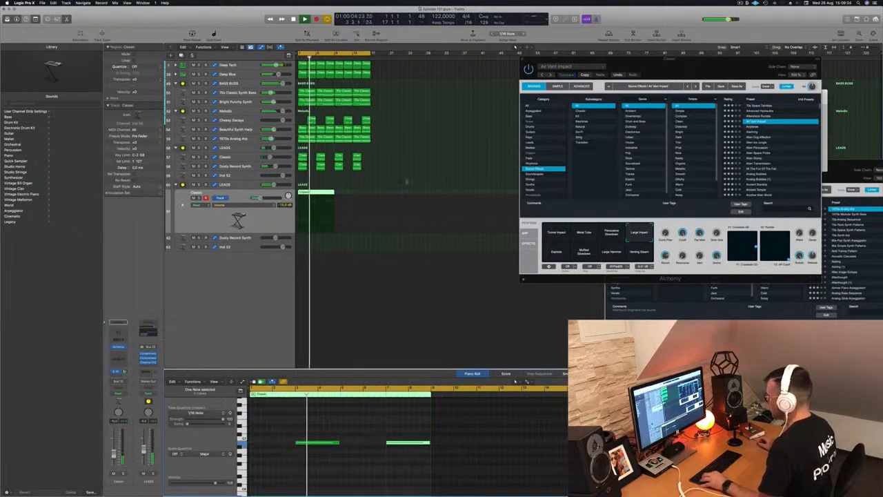
pyautogui.moveTo(325, 193); pyautogui.dragTo(366, 194)
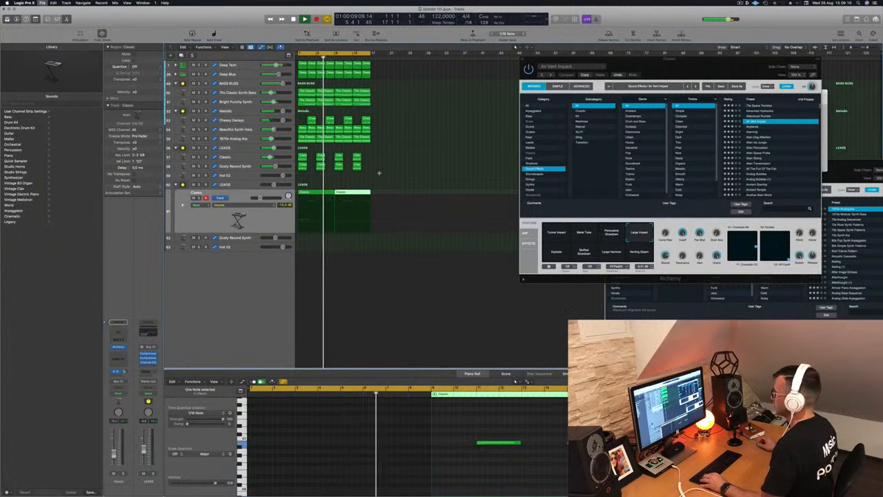
pyautogui.click(260, 227)
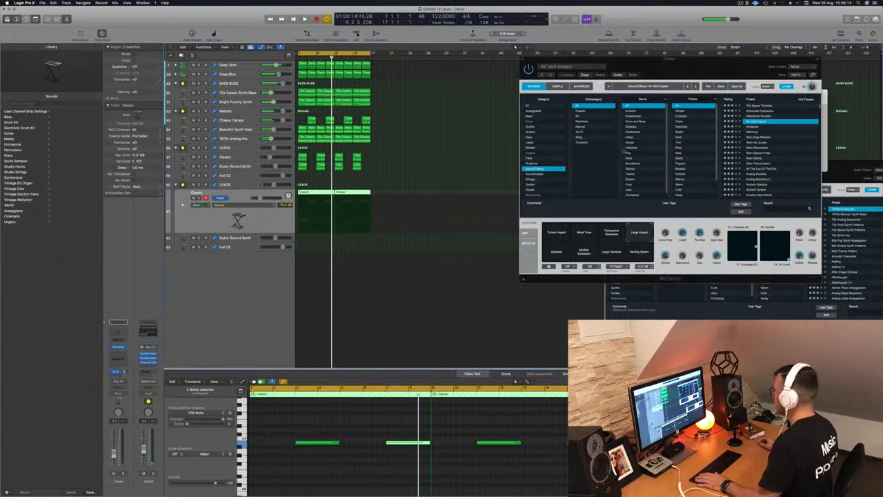
# - Browse the Alchemy Sound Effects presets and audition several, settling on Rise Above
pyautogui.moveTo(733, 67); pyautogui.dragTo(555, 87)
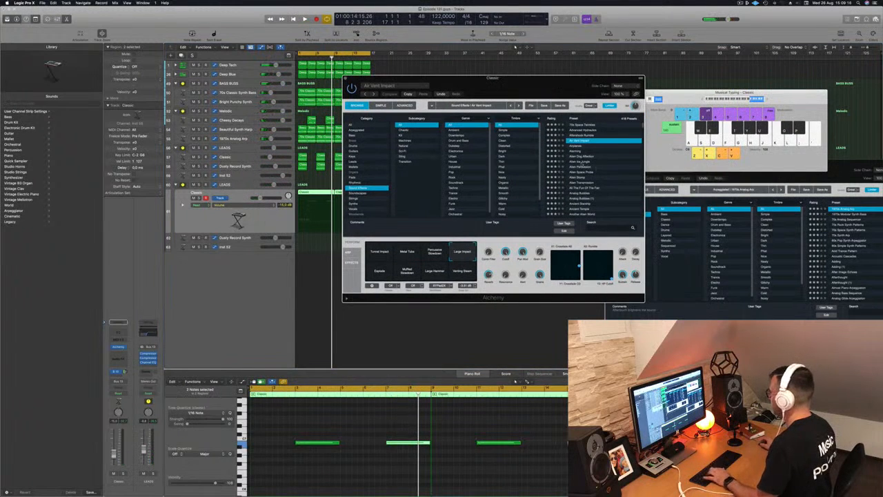
pyautogui.scroll(-10, 591, 169)
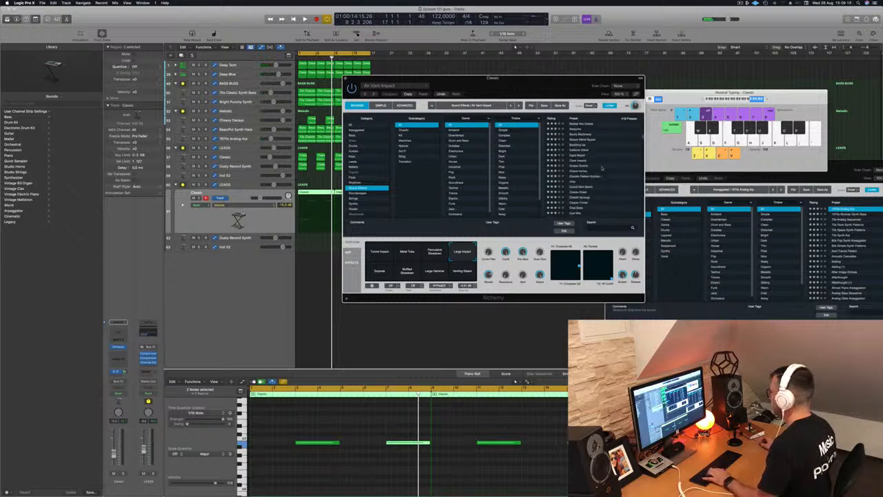
pyautogui.scroll(-15, 637, 218)
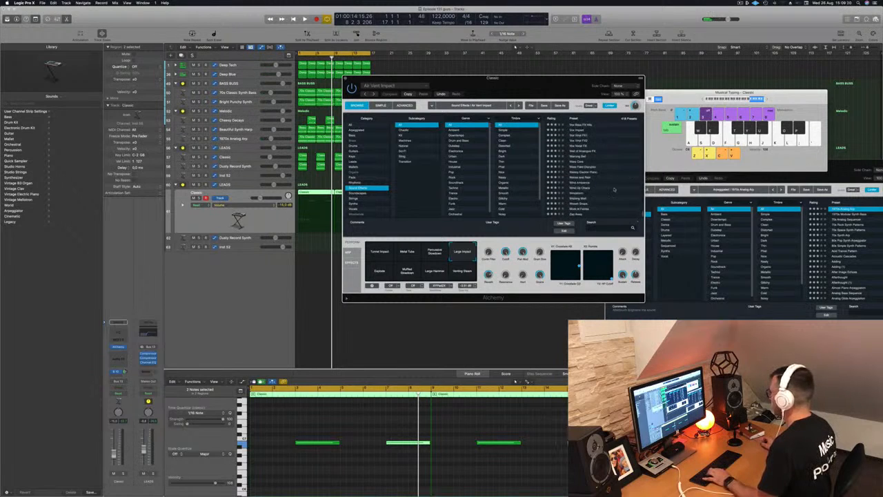
pyautogui.scroll(-10, 614, 189)
pyautogui.scroll(-10, 614, 189)
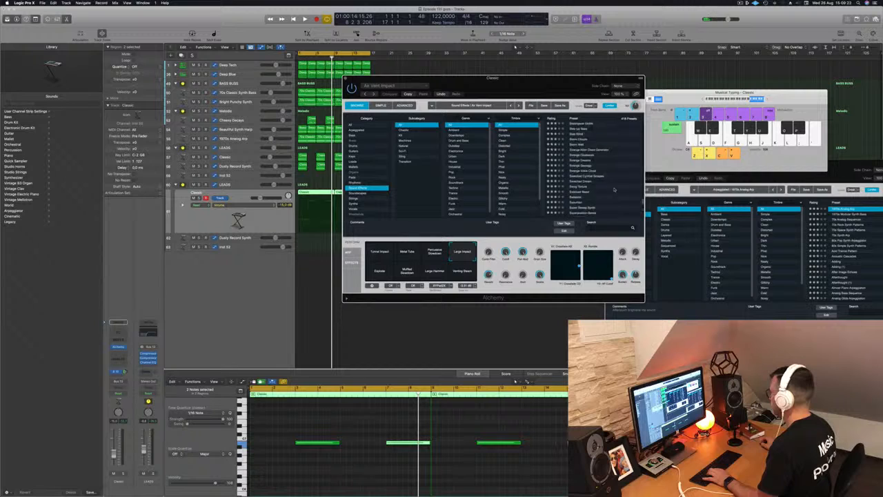
pyautogui.scroll(-10, 614, 189)
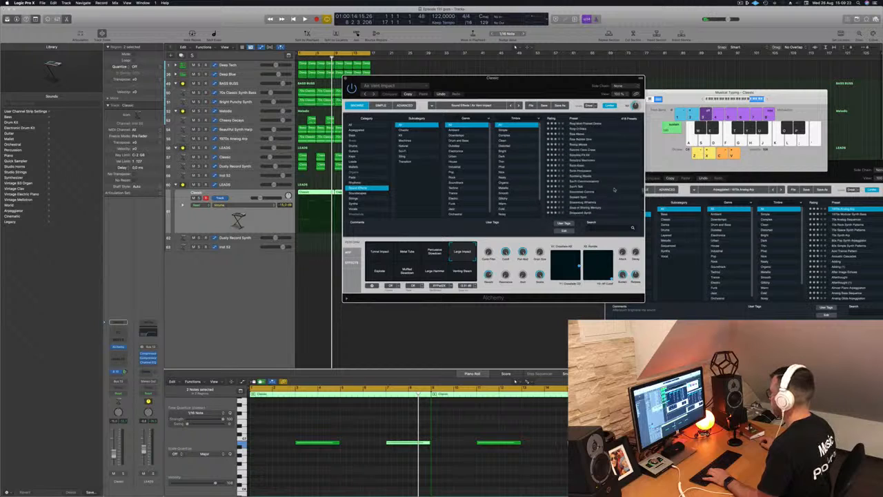
pyautogui.scroll(-2, 614, 189)
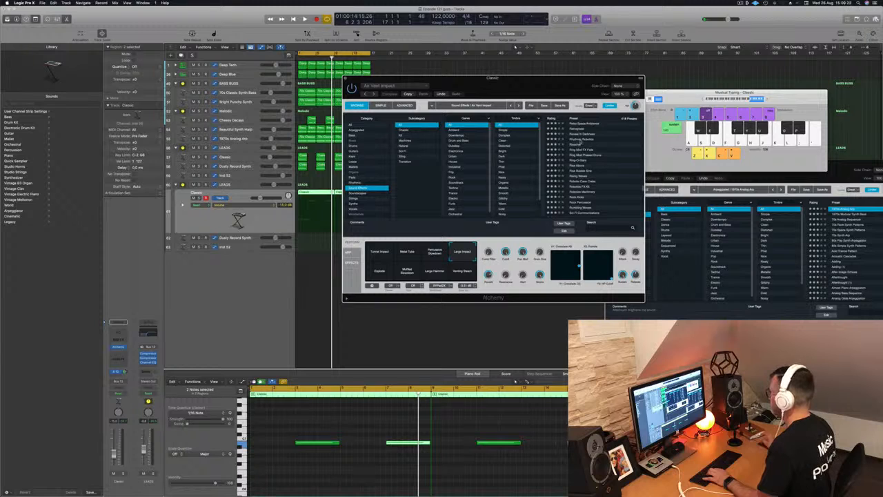
pyautogui.click(586, 139)
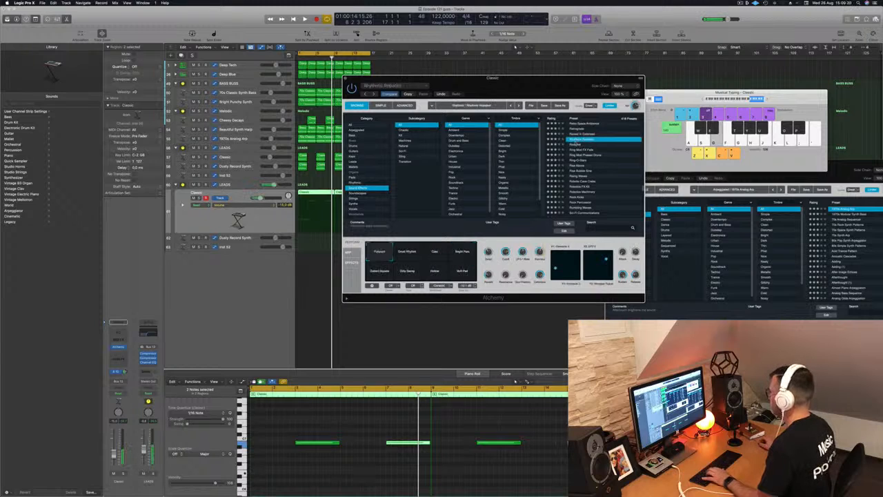
pyautogui.click(586, 144)
pyautogui.click(586, 149)
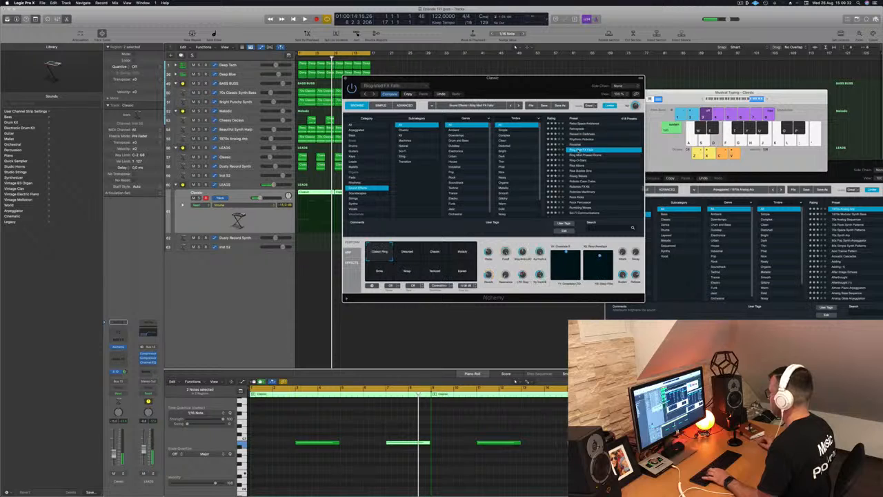
pyautogui.click(578, 160)
pyautogui.press('Down')
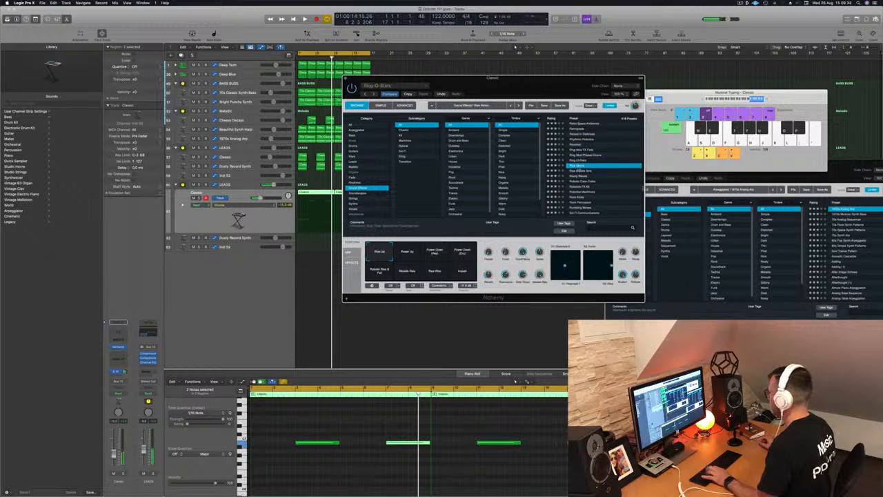
# - Audition the Rise Above transform pads, ending on Metallic Rise
pyautogui.click(416, 253)
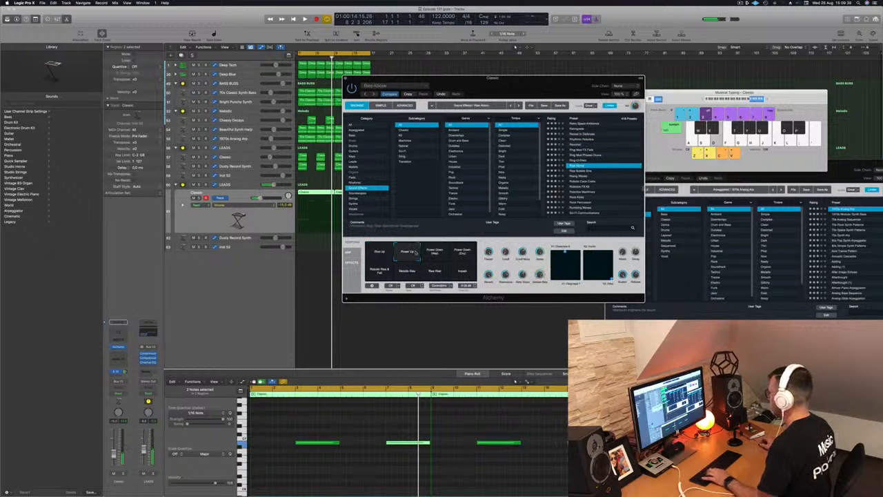
pyautogui.click(463, 253)
pyautogui.click(462, 270)
pyautogui.click(436, 273)
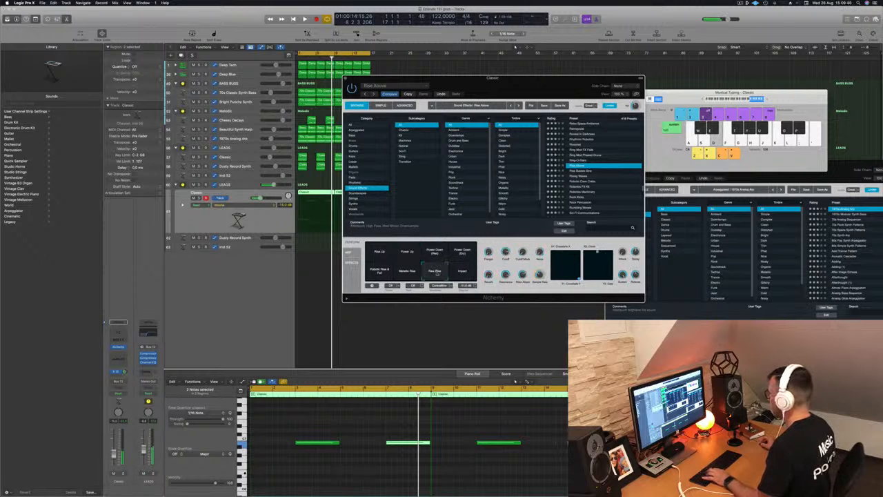
pyautogui.click(402, 273)
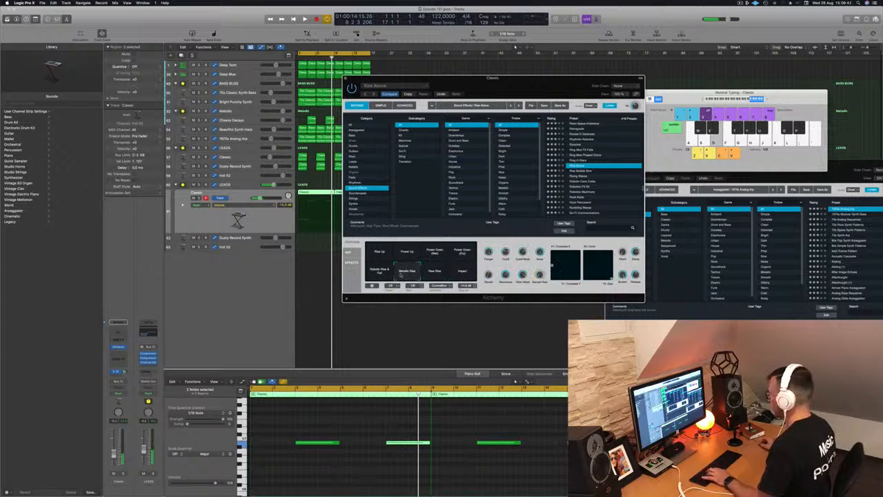
pyautogui.click(375, 274)
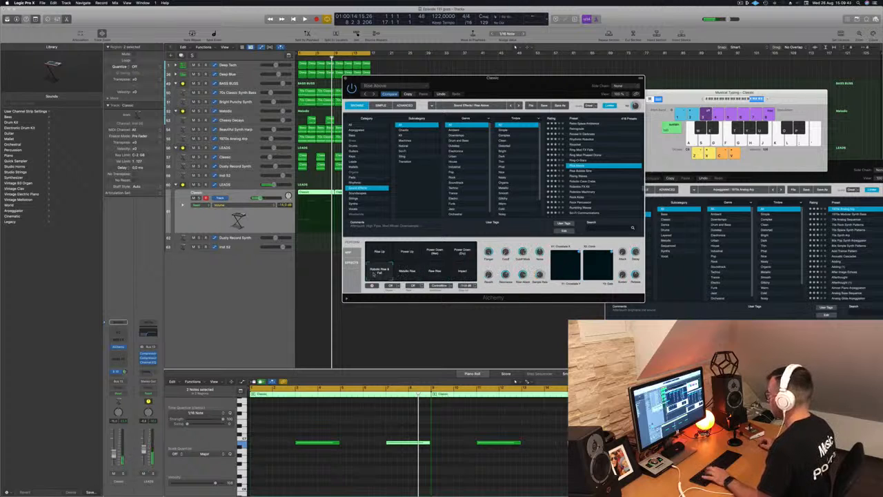
pyautogui.click(407, 273)
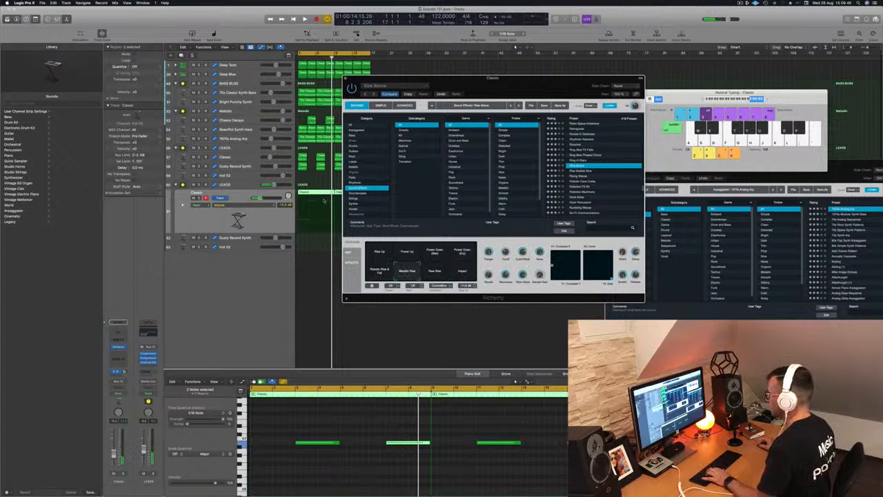
# - Move the rise region down onto the Dusty Record Synth track and play it back
pyautogui.click(324, 201)
pyautogui.click(318, 194)
pyautogui.moveTo(318, 193); pyautogui.dragTo(315, 240)
pyautogui.press('space')
# - Select all notes in the rise region and transpose them down two octaves, then play
pyautogui.moveTo(304, 426); pyautogui.dragTo(437, 477)
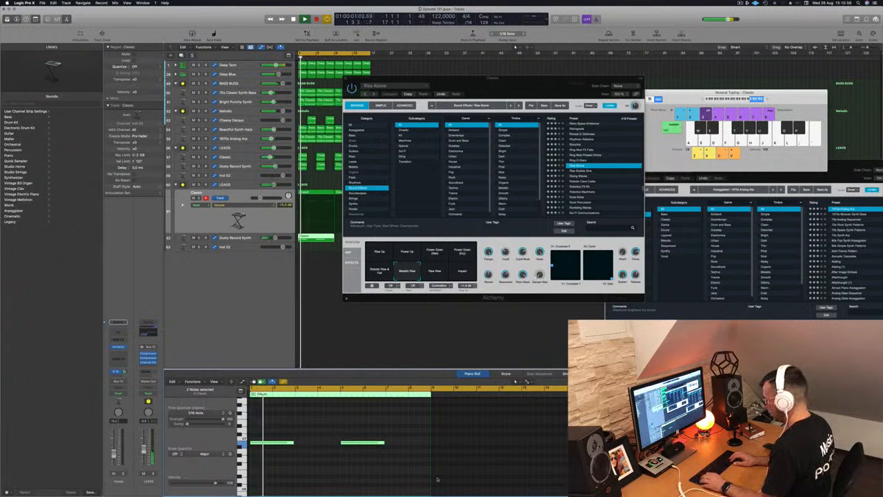
pyautogui.click(317, 459)
pyautogui.press('super+a')
pyautogui.hotkey('alt', 'shift', 'Down')
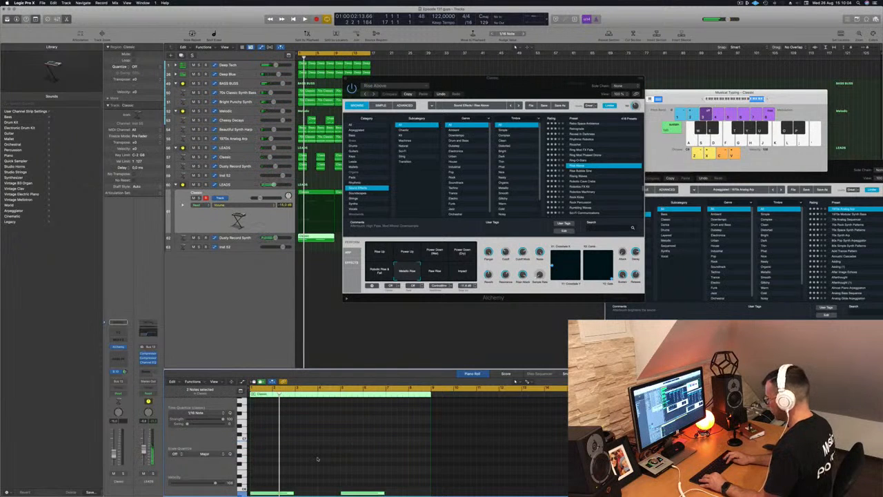
pyautogui.hotkey('alt', 'shift', 'Down')
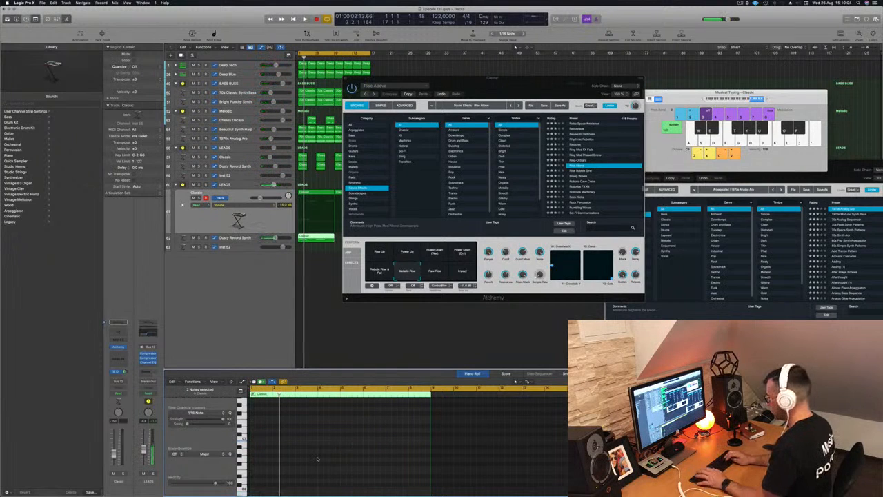
pyautogui.press('space')
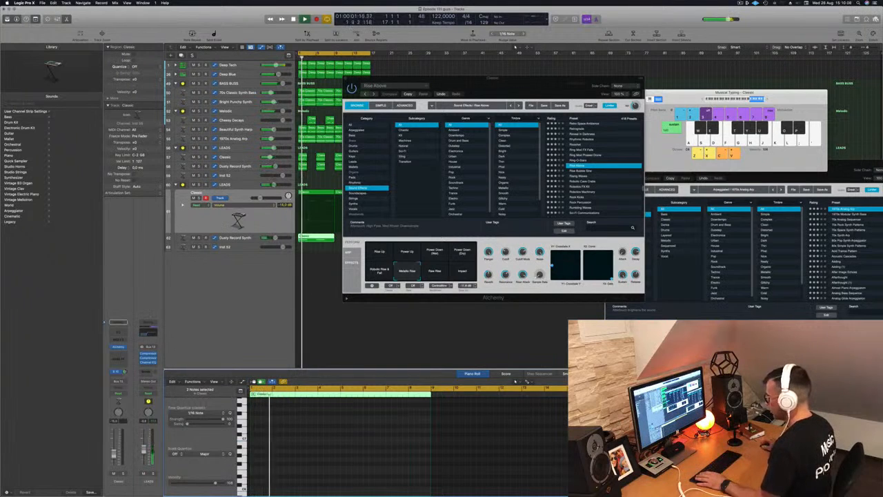
# - Select the next track, solo its channel strip and play back the section
pyautogui.press('Down')
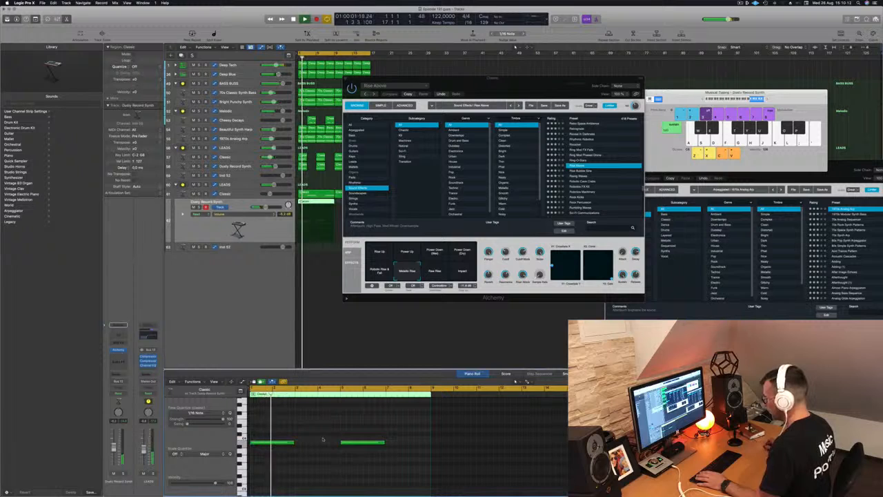
pyautogui.press('space')
pyautogui.press('space')
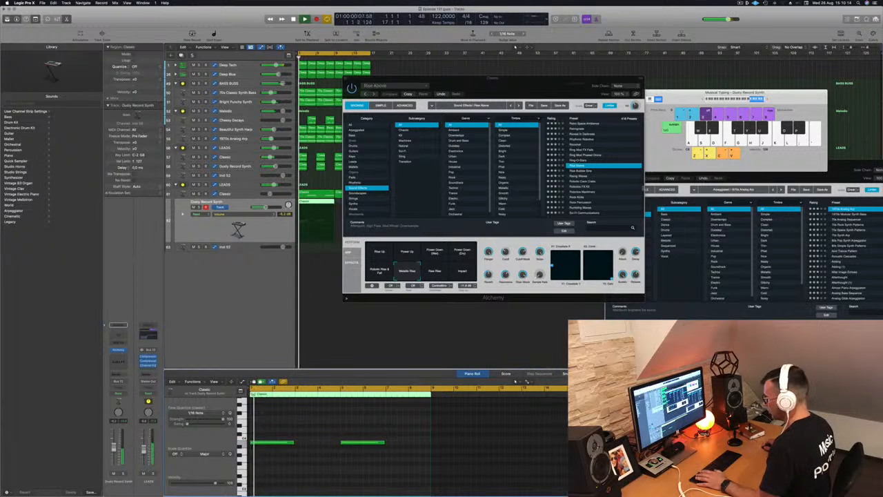
pyautogui.press('space')
pyautogui.click(122, 473)
pyautogui.press('space')
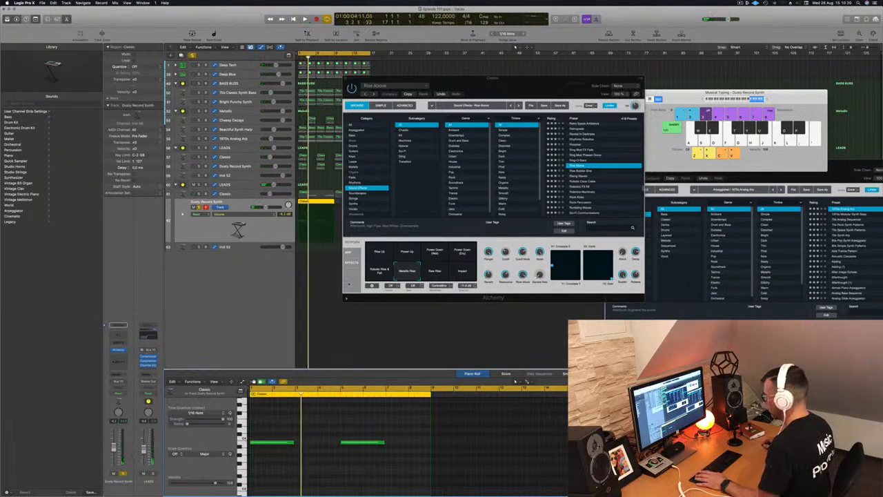
# - Audition the Robotic Rise & Fall pad and switch back to Metallic Rise
pyautogui.click(381, 272)
pyautogui.click(402, 273)
pyautogui.click(273, 226)
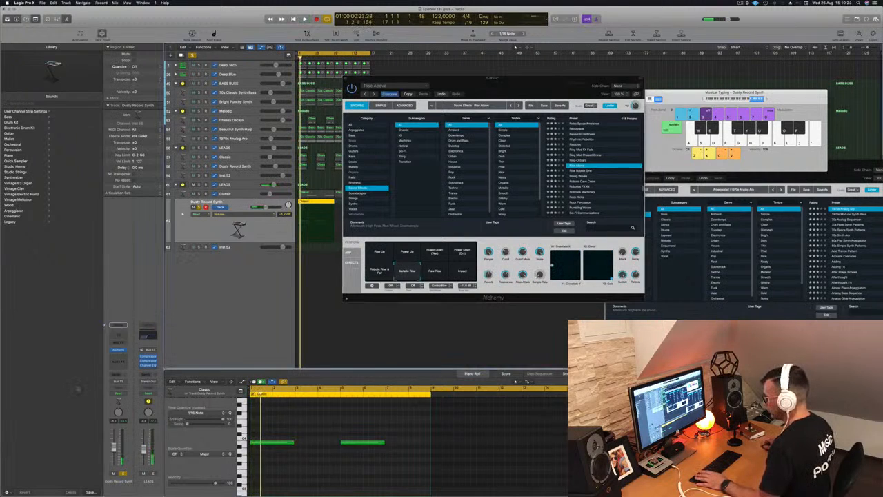
# - Open the Dusty Record Synth instrument window, move it aside, and shift the rise region down to Inst 52
pyautogui.click(119, 351)
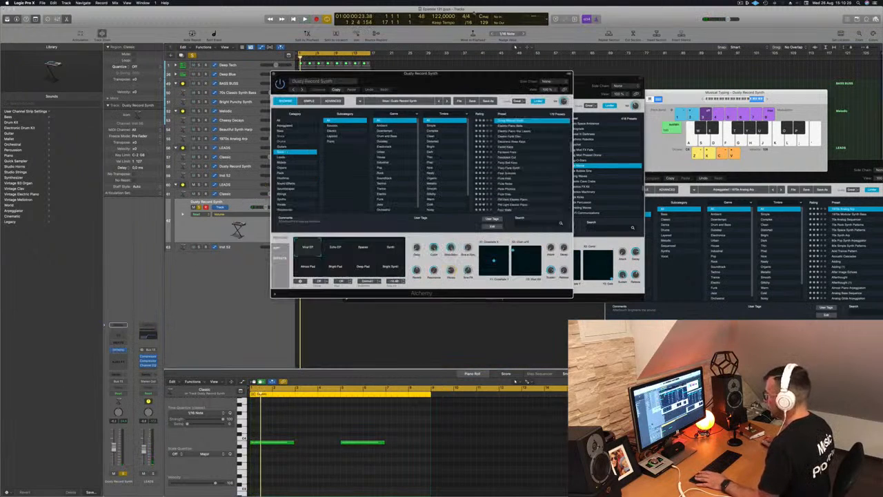
pyautogui.moveTo(438, 75); pyautogui.dragTo(732, 88)
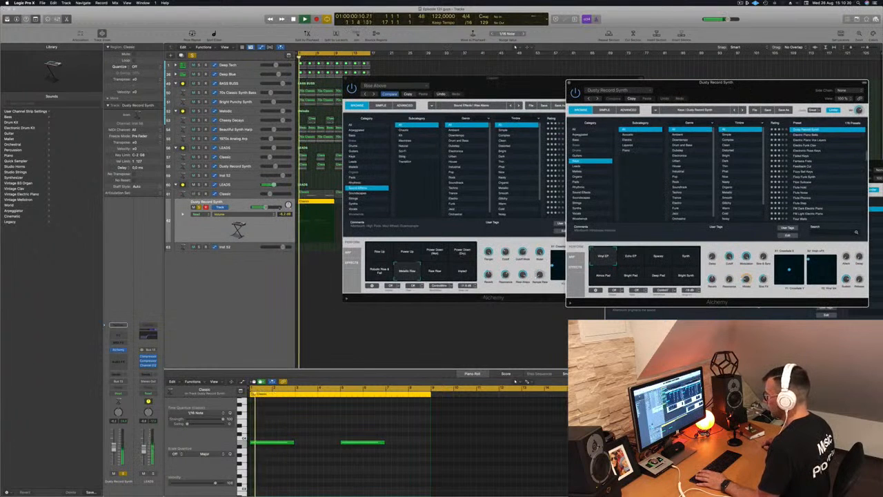
pyautogui.moveTo(312, 215); pyautogui.dragTo(312, 237)
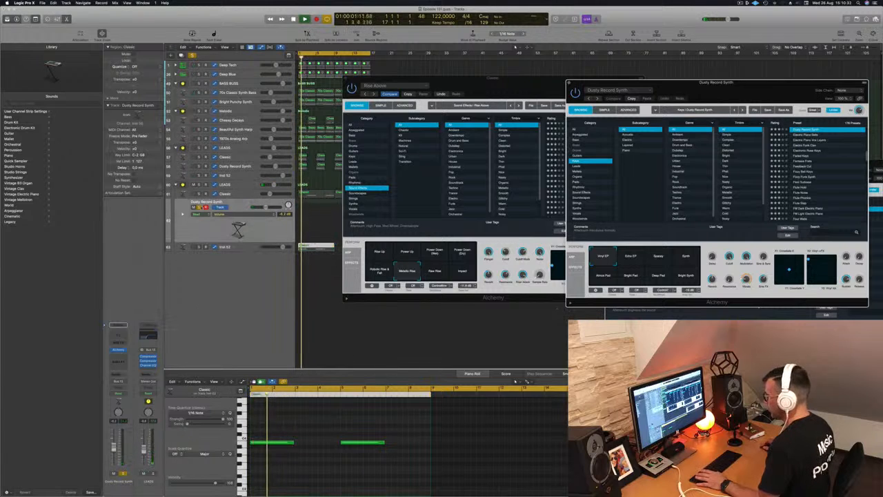
# - Toggle mute on the Dusty Record Synth and Inst 52 tracks while playing back
pyautogui.click(199, 207)
pyautogui.press('space')
pyautogui.click(198, 247)
pyautogui.click(199, 247)
pyautogui.click(199, 207)
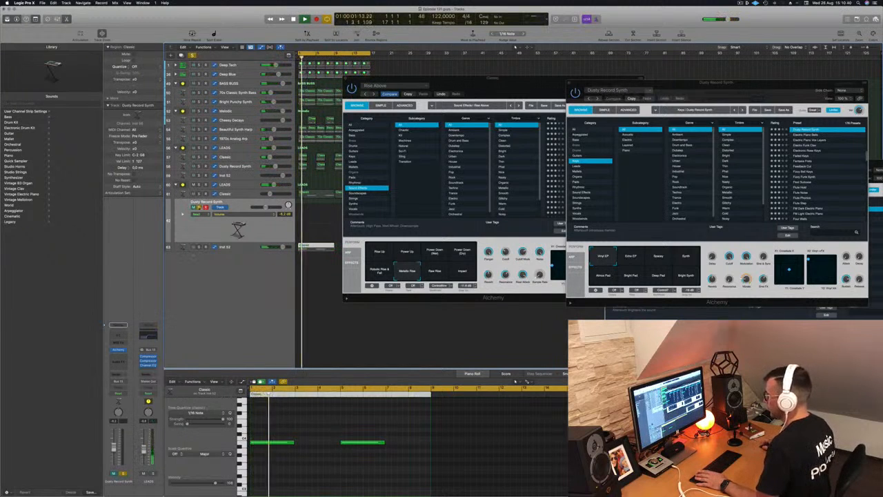
pyautogui.click(199, 207)
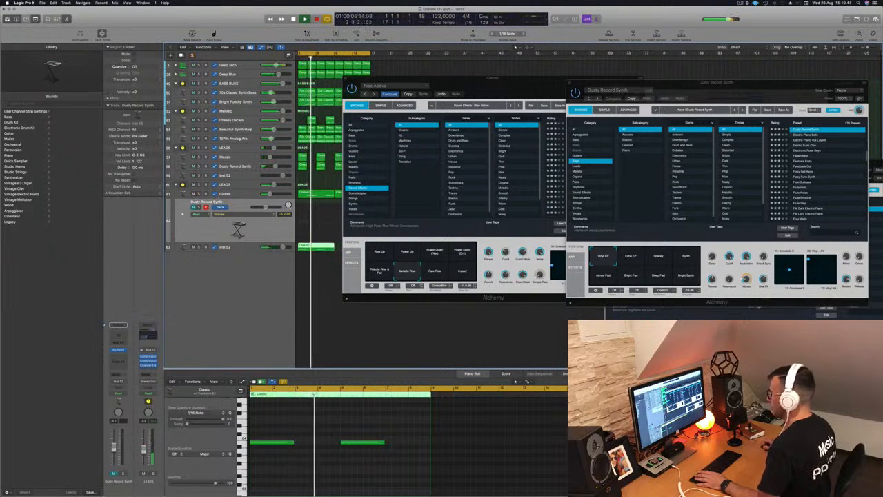
pyautogui.moveTo(514, 83); pyautogui.dragTo(585, 101)
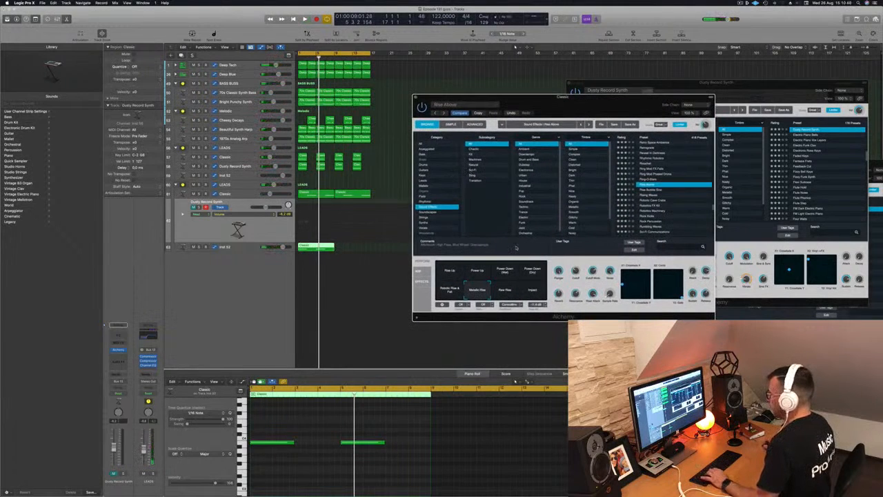
pyautogui.click(193, 207)
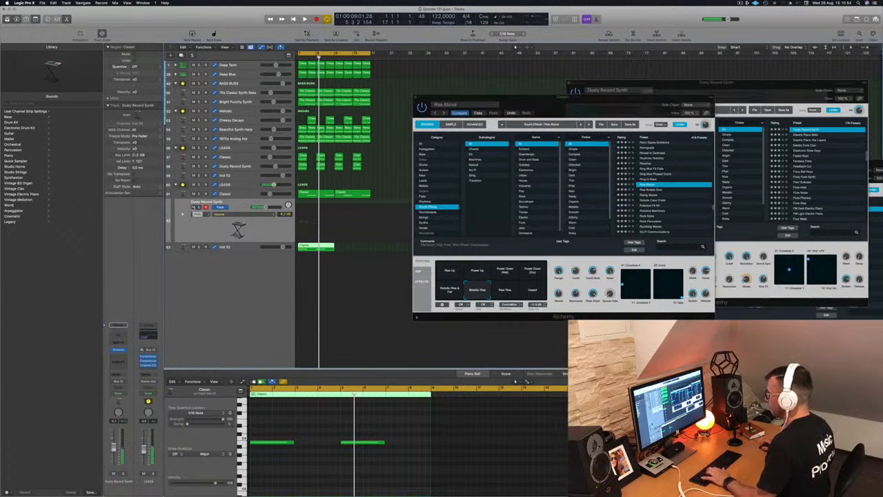
# - Move the rise region back up to the Classic track and play it
pyautogui.moveTo(313, 245); pyautogui.dragTo(313, 199)
pyautogui.press('Return')
pyautogui.press('space')
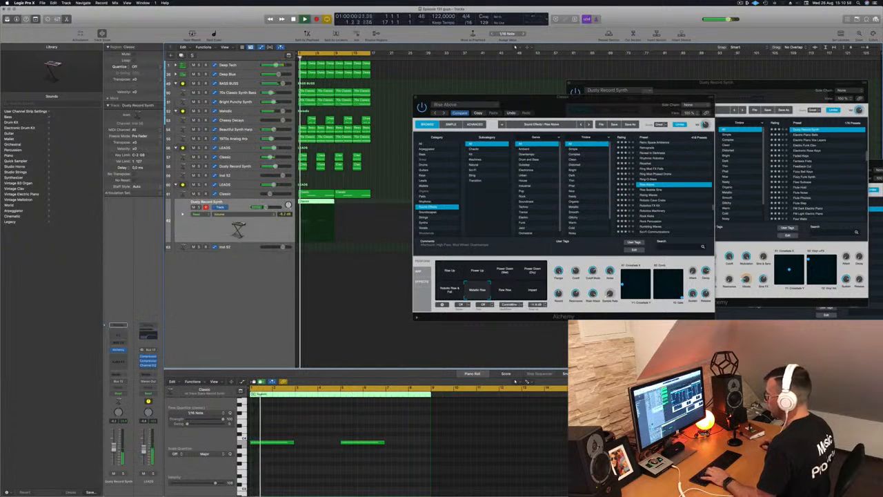
# - Select the rise region's notes and transpose them up one octave
pyautogui.click(318, 455)
pyautogui.moveTo(259, 433); pyautogui.dragTo(369, 463)
pyautogui.press('space')
pyautogui.press('space')
pyautogui.hotkey('alt', 'shift', 'Up')
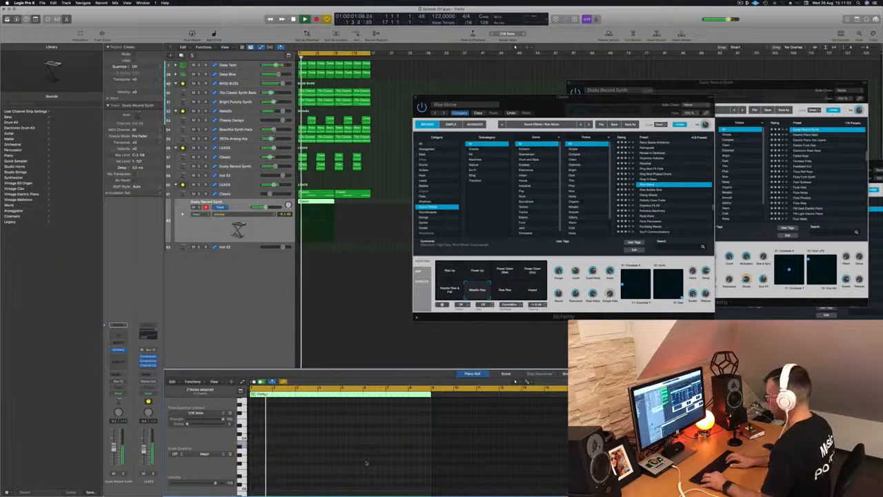
# - Play back the section and reopen the Musical Typing and Dusty Record Synth instrument windows
pyautogui.press('space')
pyautogui.press('space')
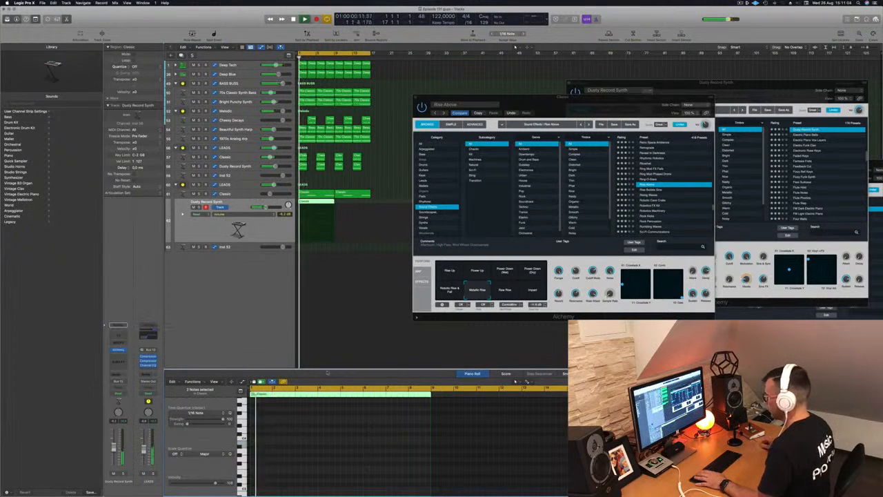
pyautogui.press('space')
pyautogui.press('space')
pyautogui.click(227, 332)
pyautogui.press('space')
pyautogui.press('space')
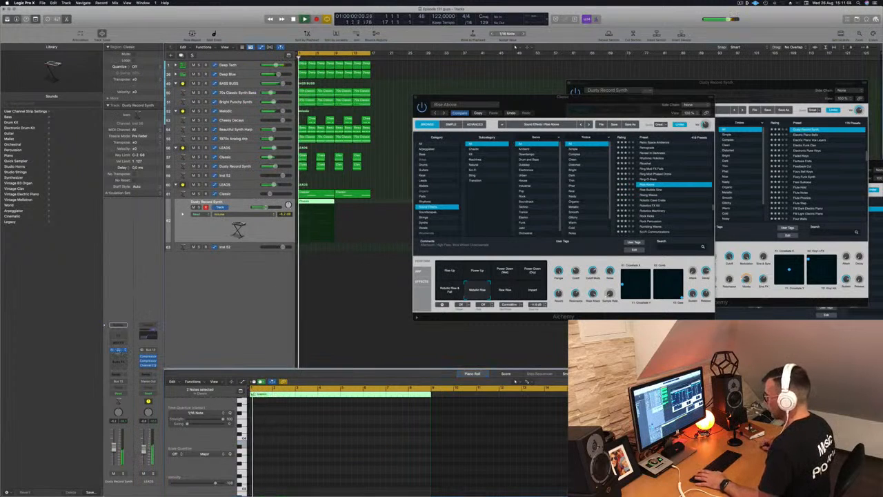
pyautogui.press('super+k')
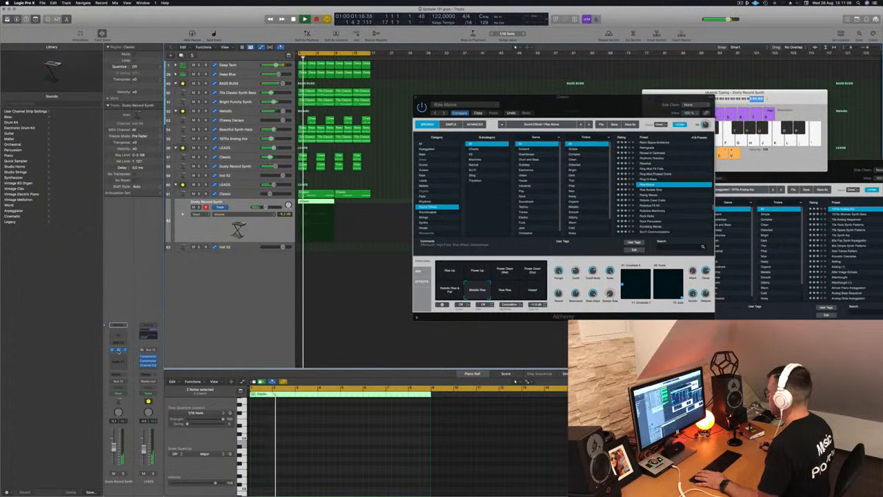
pyautogui.click(119, 350)
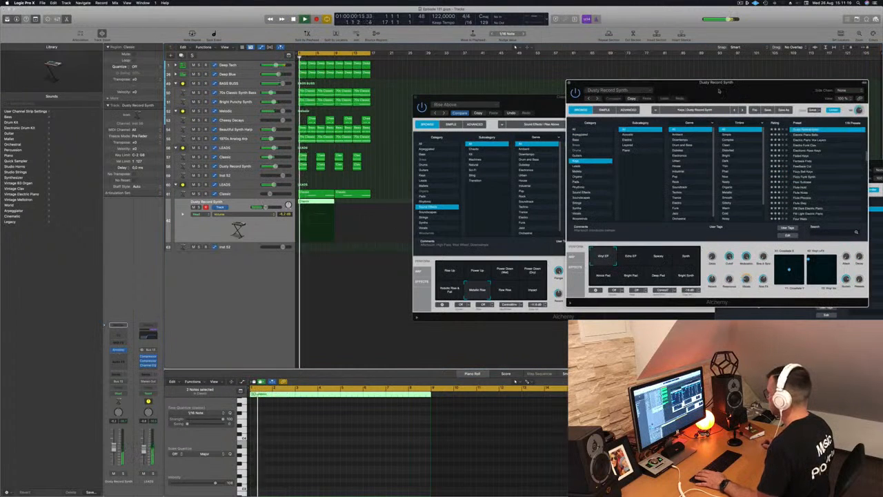
# - Audition presets from the Sound Effects category on the Dusty Record Synth during playback
pyautogui.moveTo(720, 90); pyautogui.dragTo(565, 116)
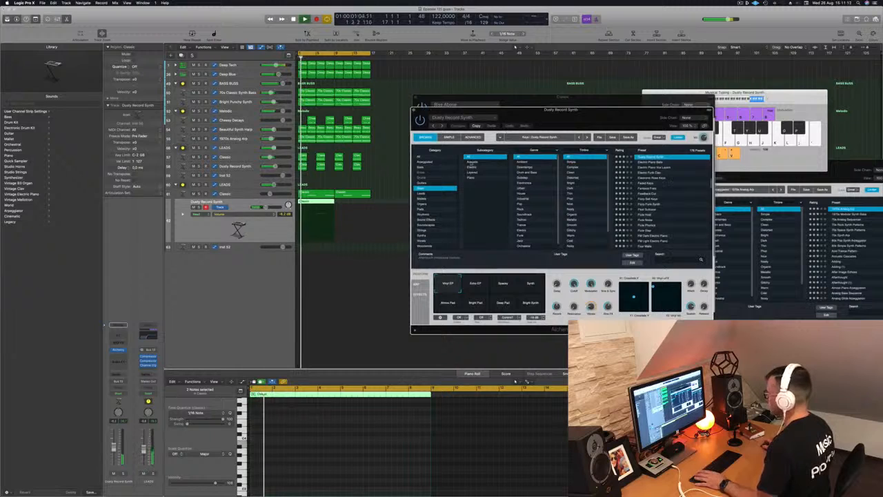
pyautogui.click(429, 219)
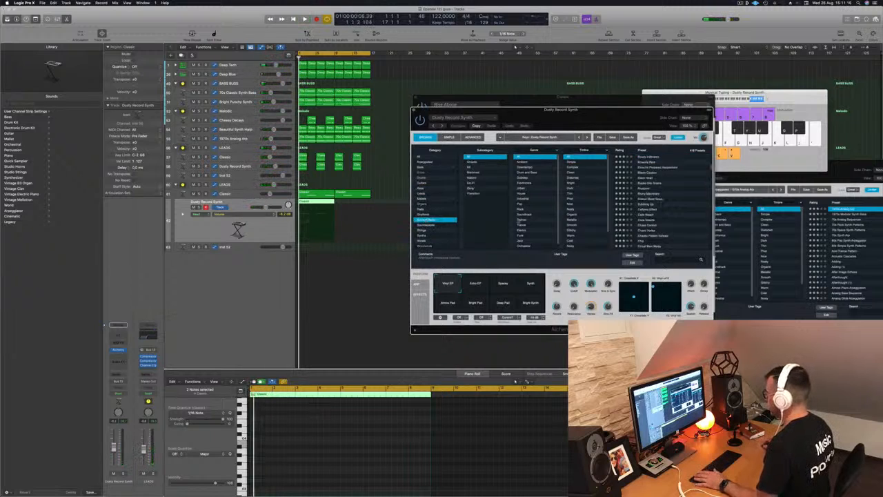
pyautogui.scroll(-5, 645, 209)
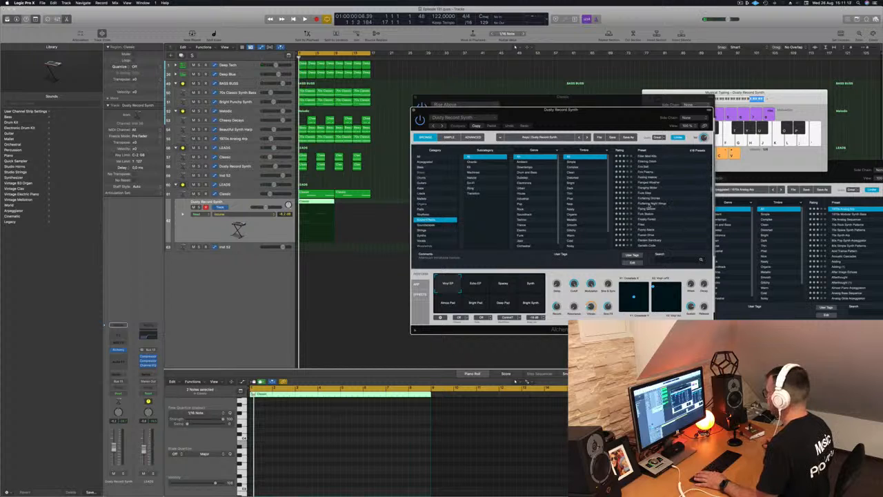
pyautogui.click(643, 204)
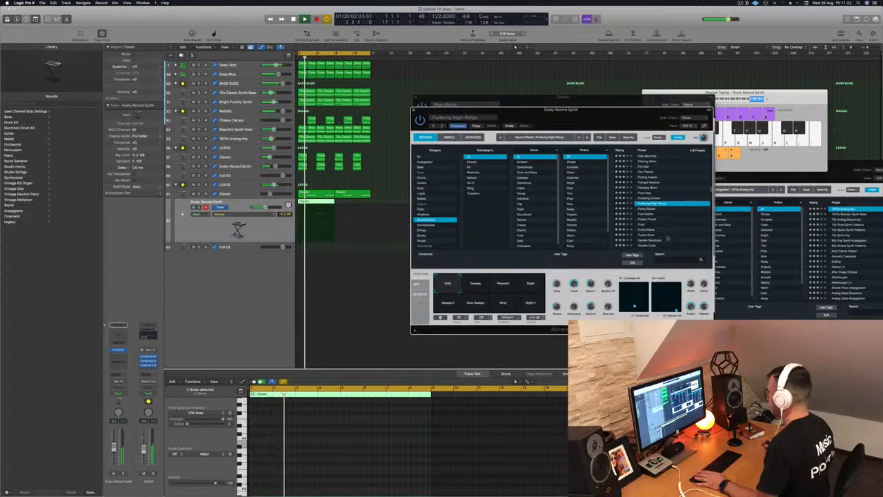
pyautogui.scroll(-3, 679, 216)
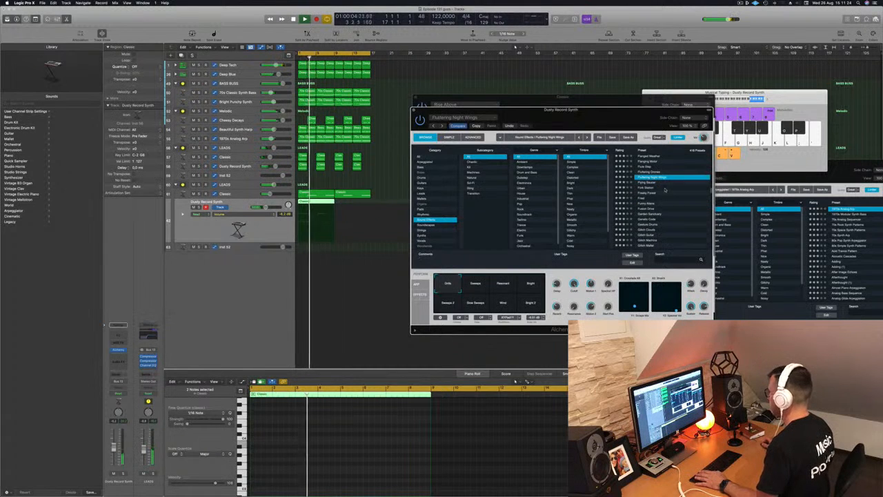
pyautogui.press('space')
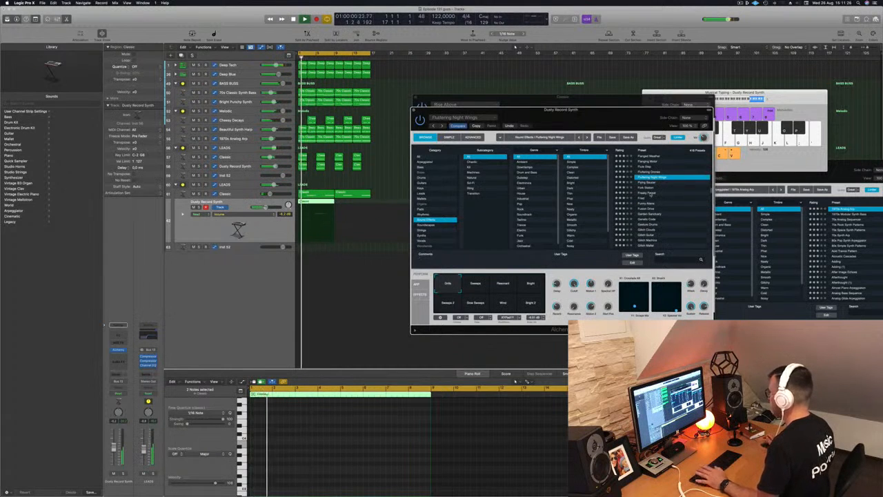
pyautogui.click(651, 193)
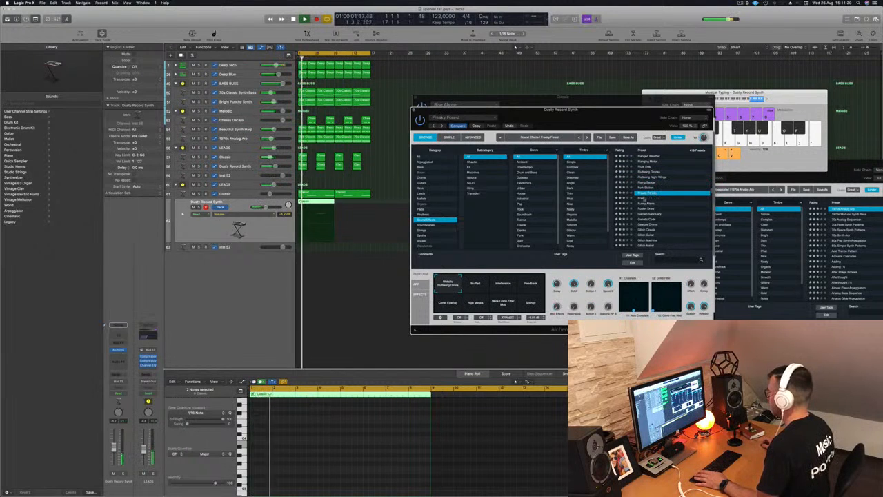
# - Keep browsing further down the Sound Effects preset list, trying each one against the playing section
pyautogui.click(643, 199)
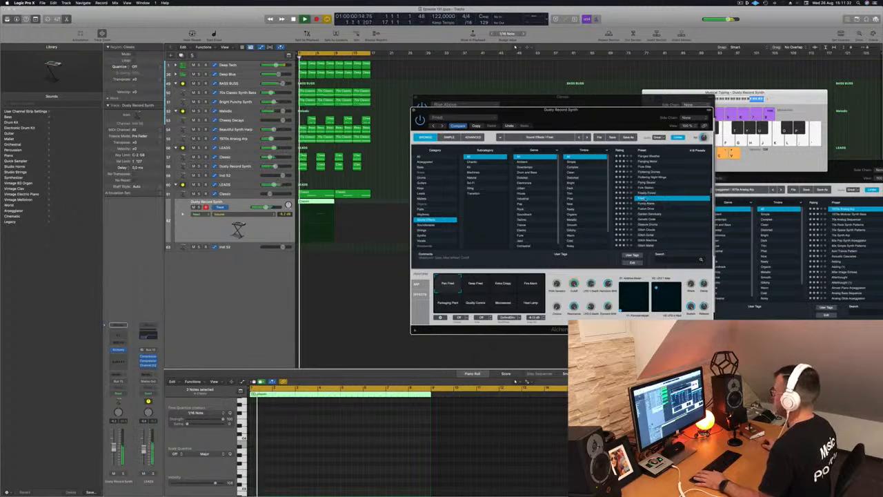
pyautogui.scroll(-2, 642, 200)
pyautogui.click(648, 216)
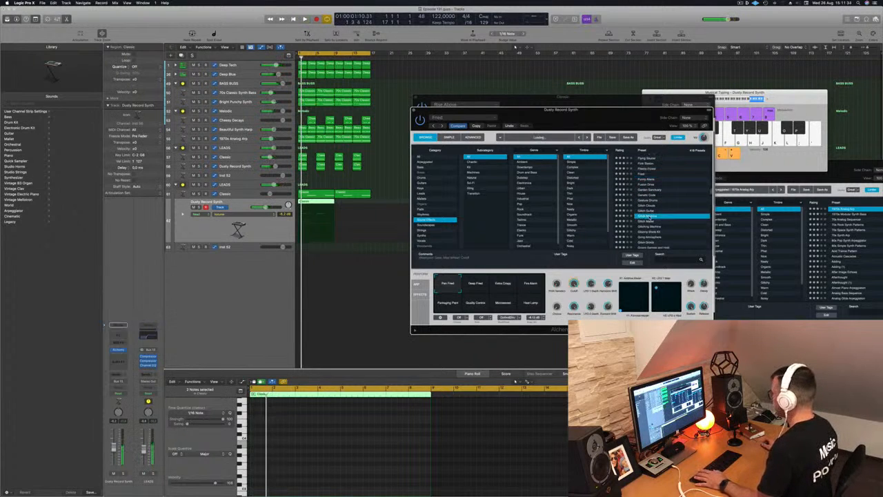
pyautogui.scroll(-5, 670, 213)
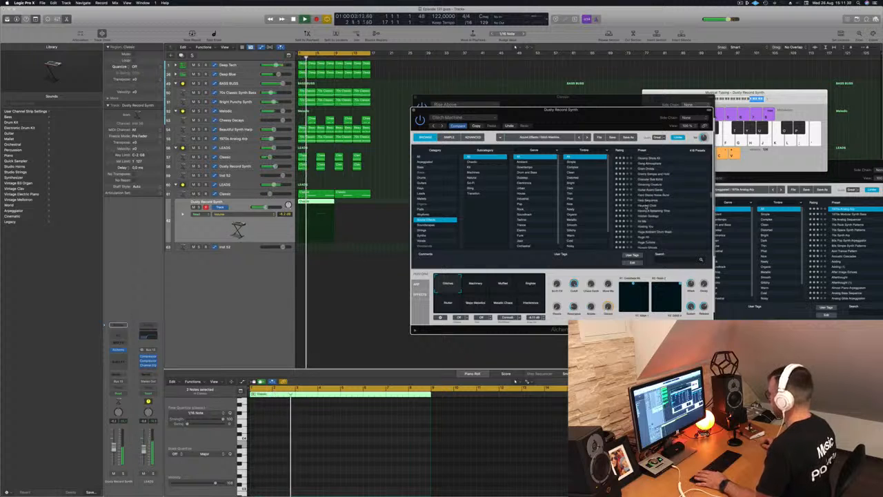
pyautogui.click(647, 205)
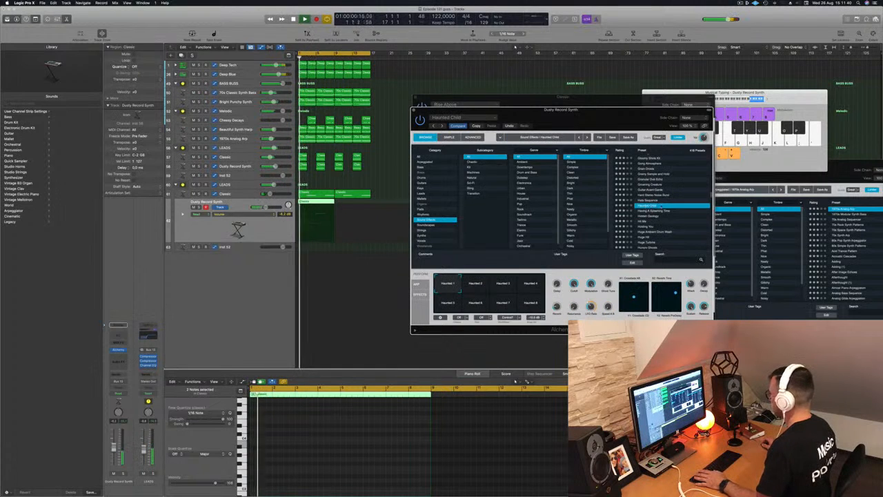
pyautogui.scroll(-3, 672, 213)
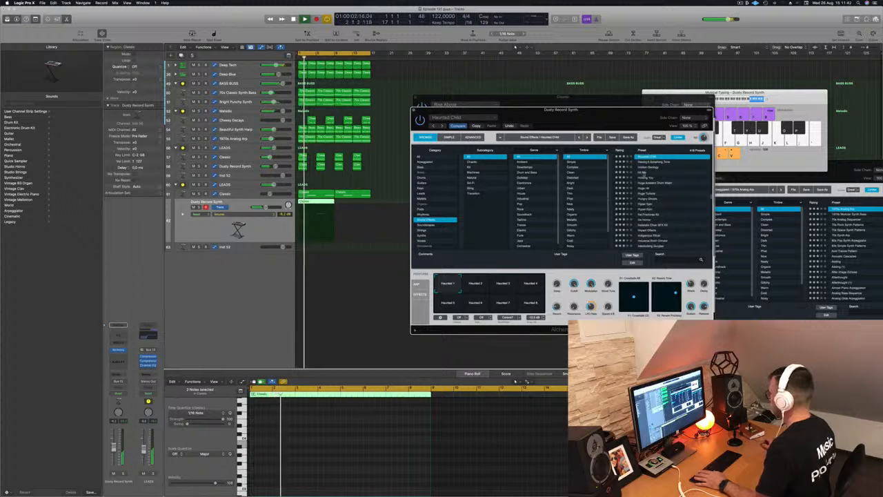
pyautogui.moveTo(266, 207); pyautogui.dragTo(261, 207)
pyautogui.press('space')
pyautogui.press('space')
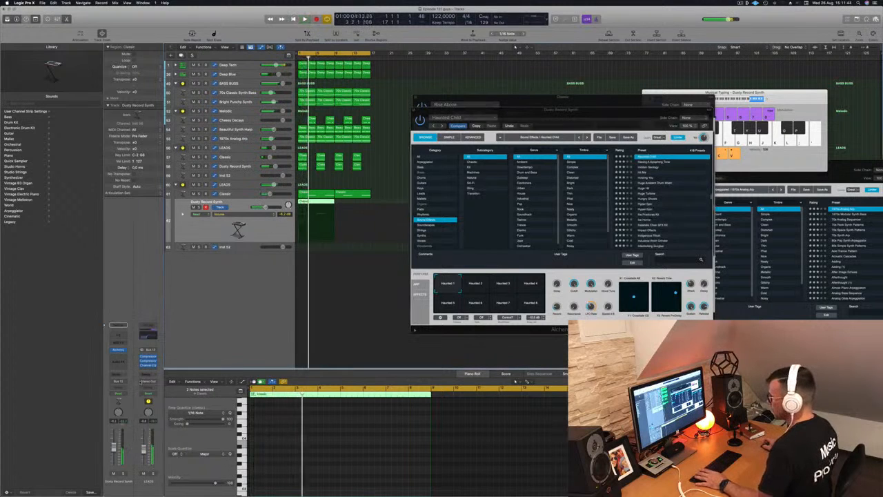
# - Load the Liquid Ambience preset on the Dusty Record Synth
pyautogui.scroll(-3, 651, 212)
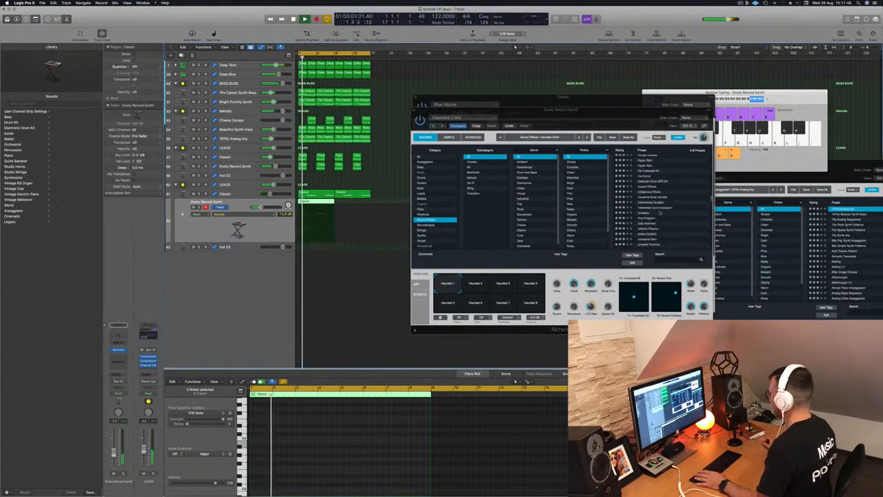
pyautogui.click(651, 212)
pyautogui.press('space')
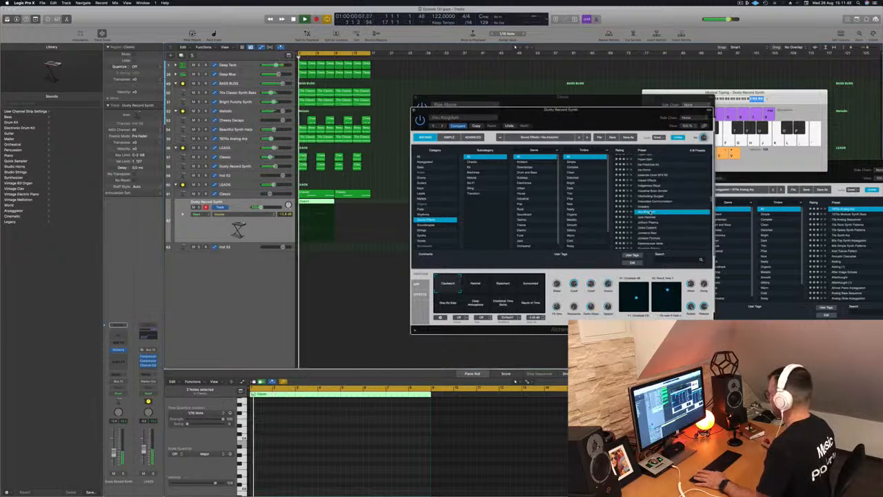
pyautogui.click(651, 218)
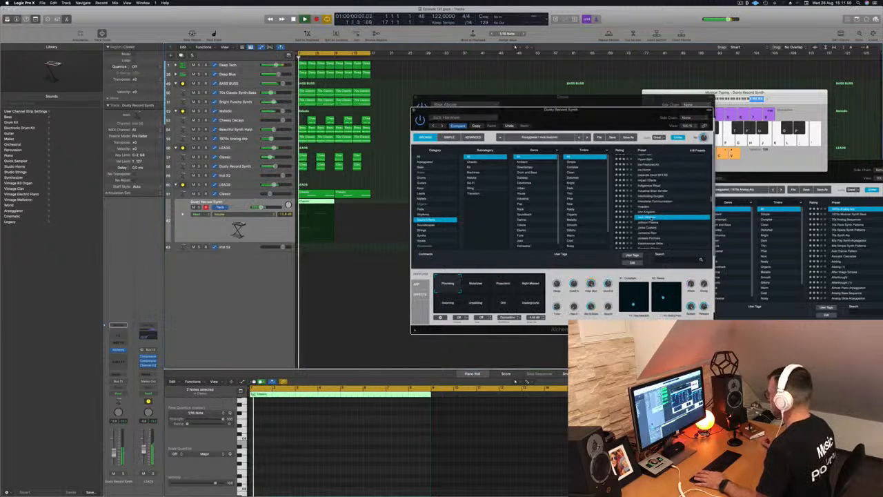
pyautogui.scroll(-3, 664, 221)
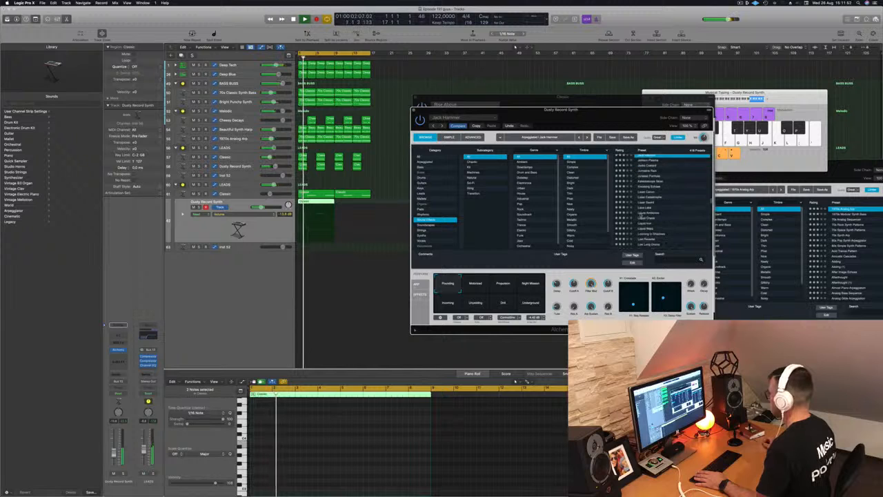
pyautogui.click(652, 213)
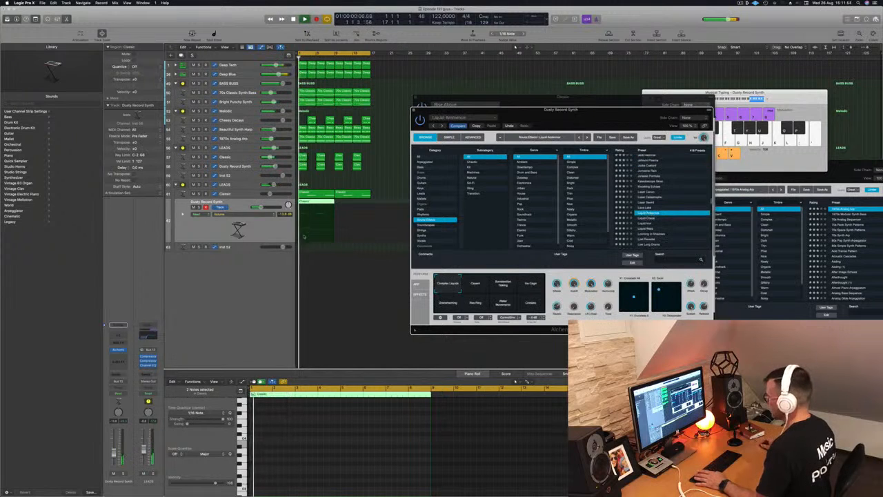
# - Move the Dusty Record Synth region later so it follows the first region on its track
pyautogui.click(292, 436)
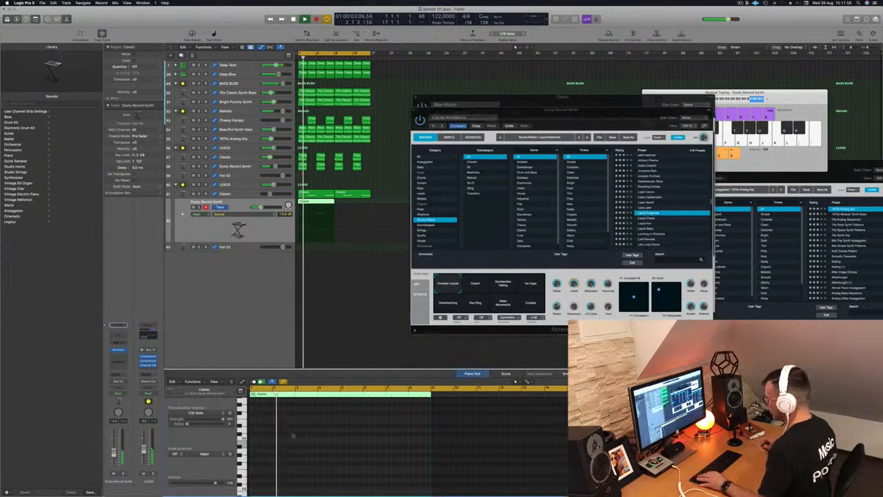
pyautogui.scroll(-4, 292, 436)
pyautogui.scroll(3, 292, 436)
pyautogui.scroll(-2, 293, 434)
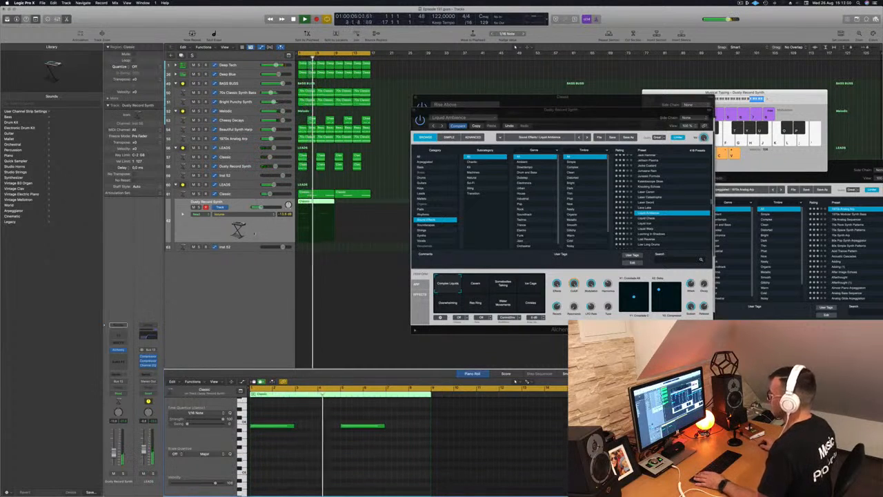
pyautogui.moveTo(319, 203); pyautogui.dragTo(355, 205)
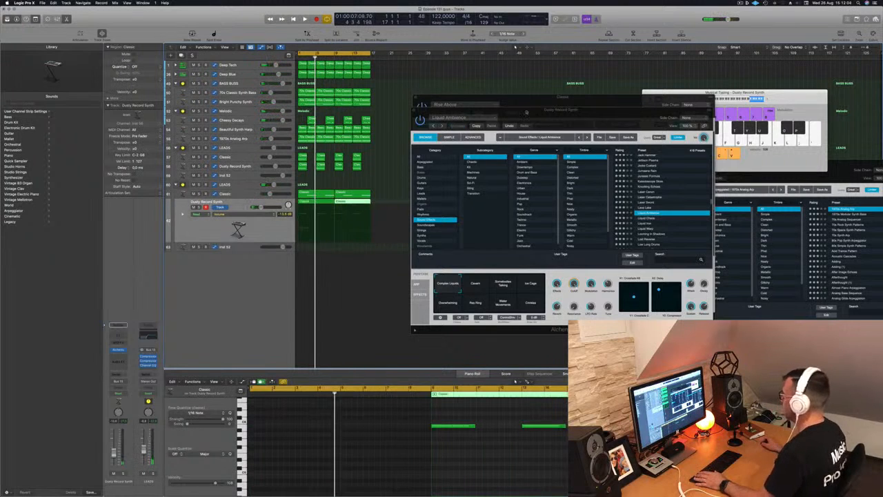
# - Close the Rise Above and Dusty Record Synth plug-in windows
pyautogui.moveTo(526, 111); pyautogui.dragTo(530, 114)
pyautogui.click(417, 113)
pyautogui.click(416, 97)
pyautogui.press('super+Up')
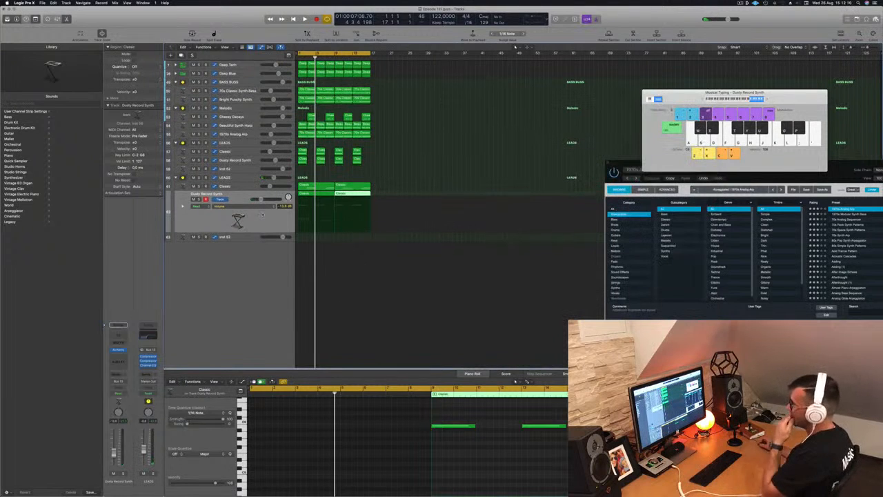
# - Create a new audio track below the LEADS group
pyautogui.click(241, 178)
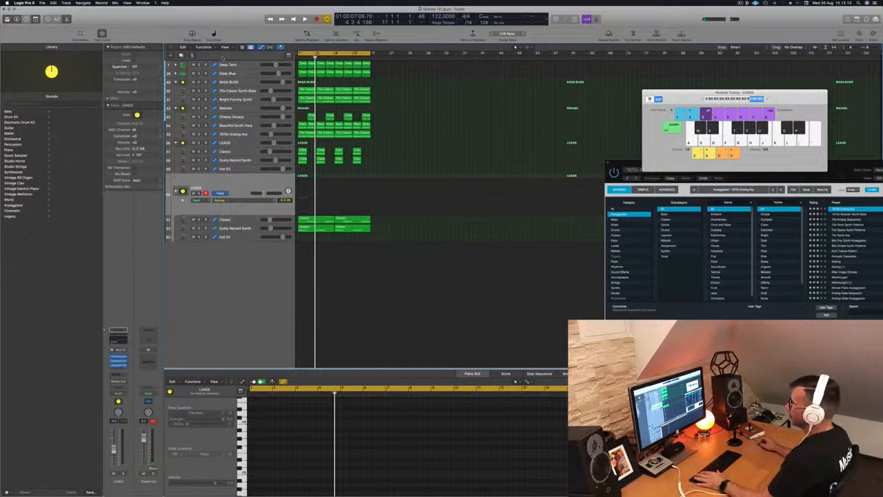
pyautogui.press('alt+super+n')
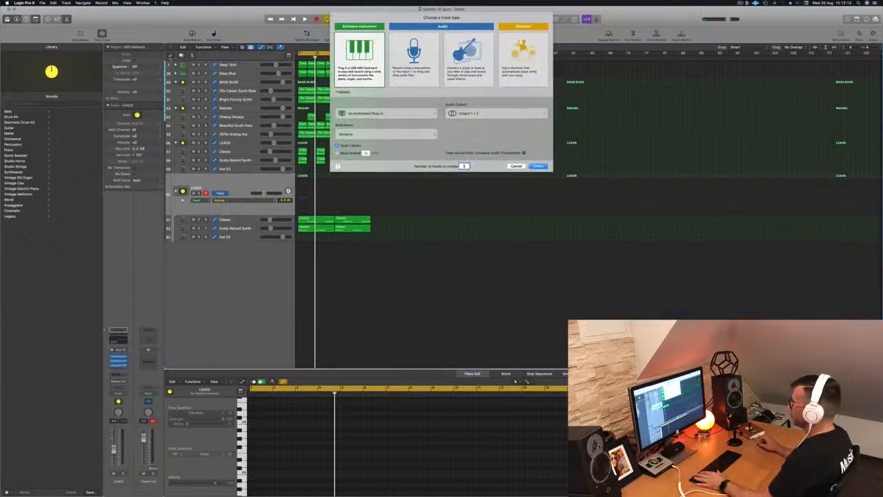
pyautogui.click(418, 68)
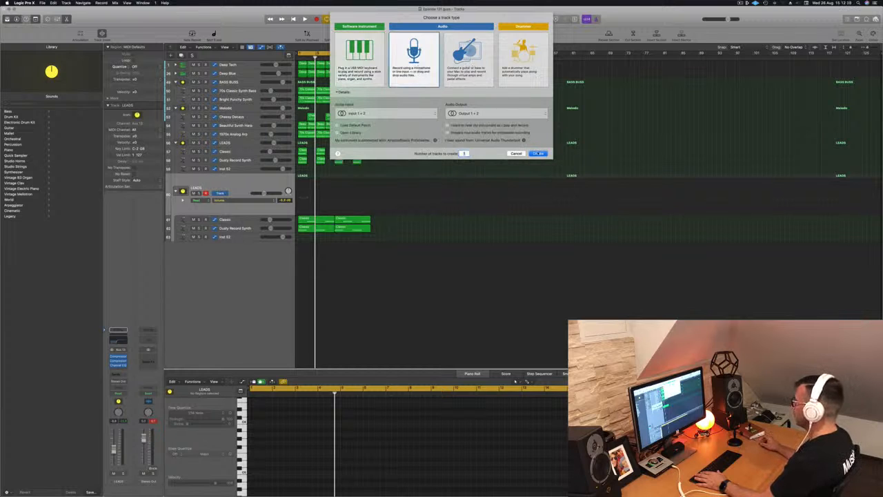
pyautogui.click(538, 153)
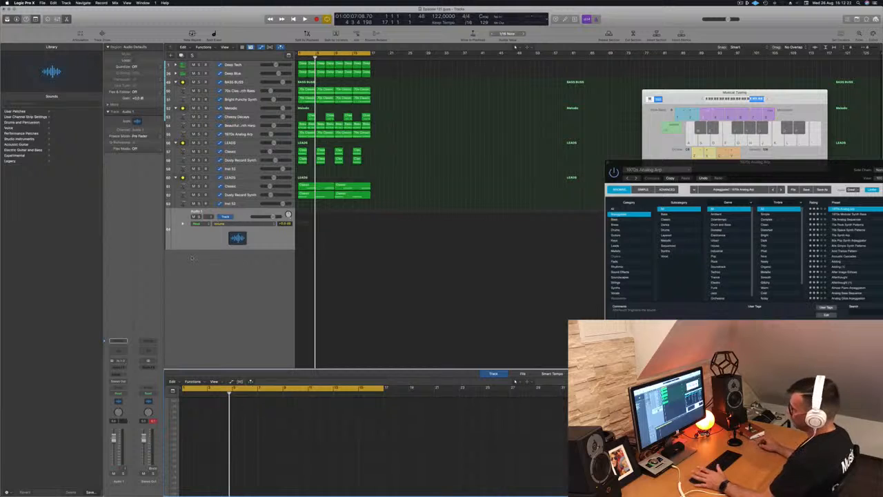
# - Record-enable the new audio track and record a short take
pyautogui.click(207, 242)
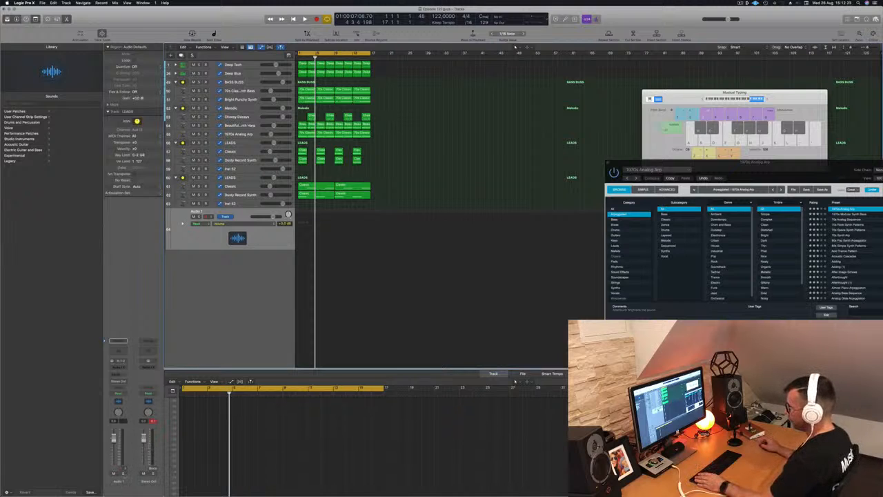
pyautogui.click(121, 469)
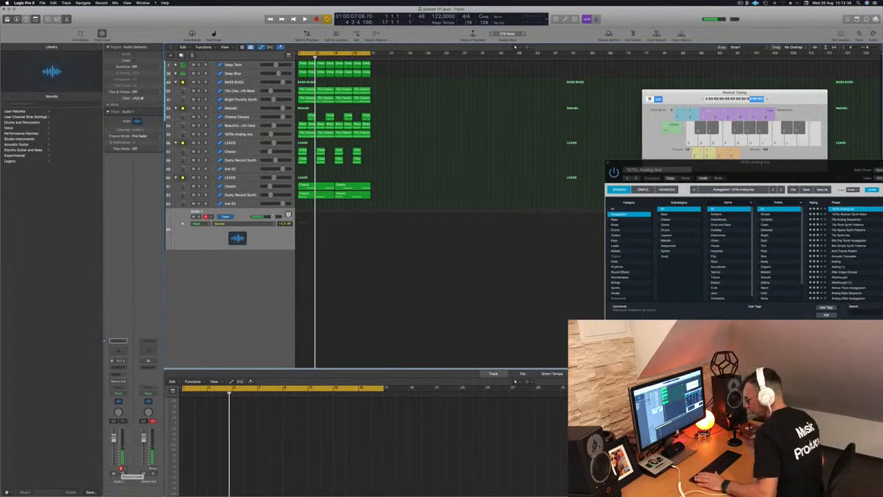
pyautogui.press('r')
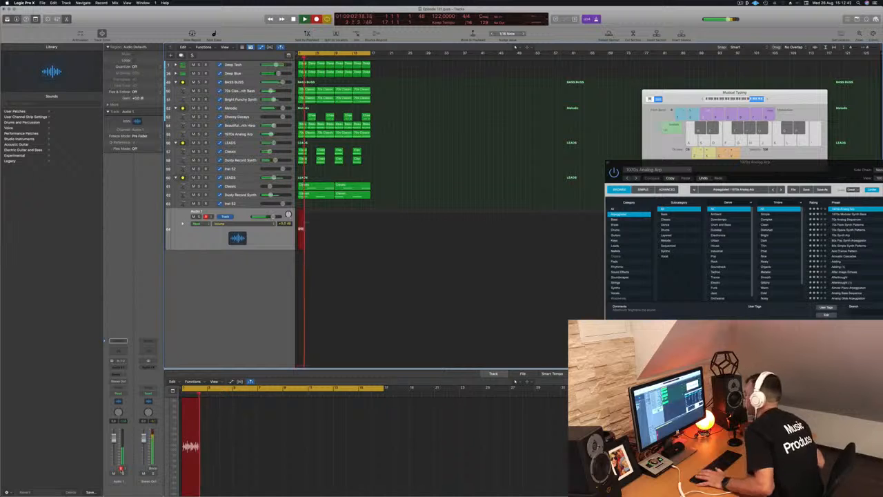
pyautogui.press('space')
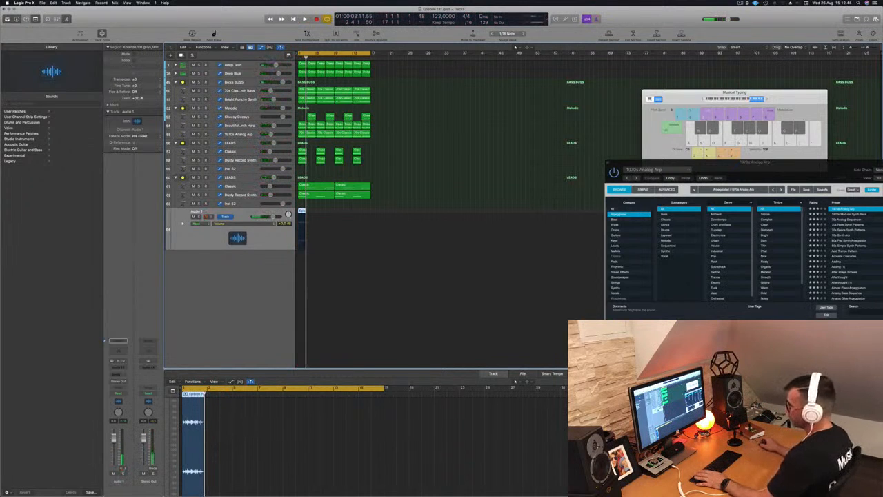
# - Play back the recorded take and rename the audio track
pyautogui.press('space')
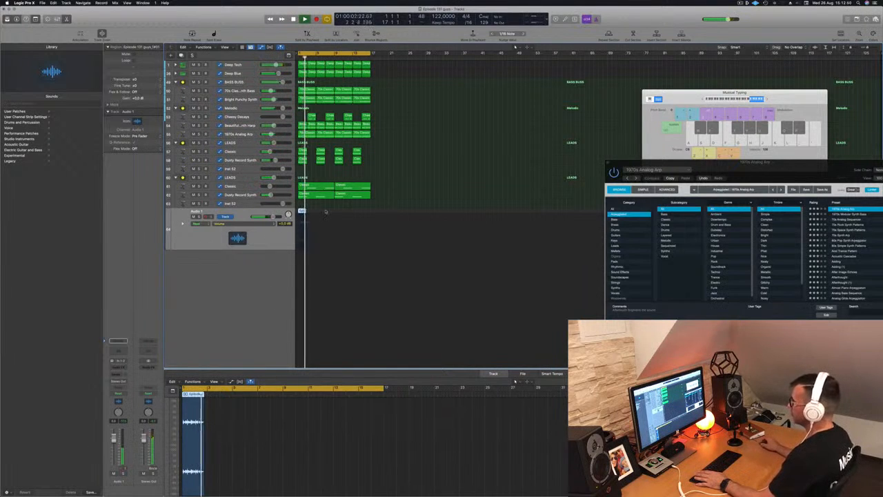
pyautogui.press('space')
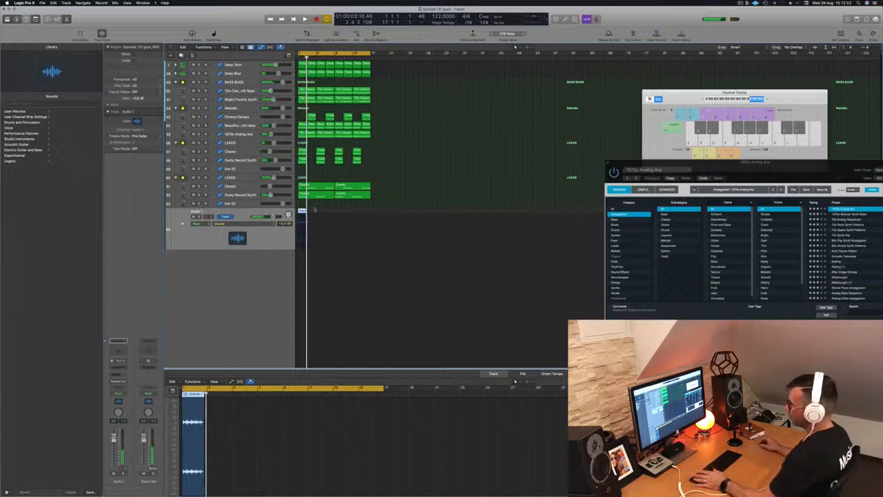
pyautogui.doubleClick(196, 211)
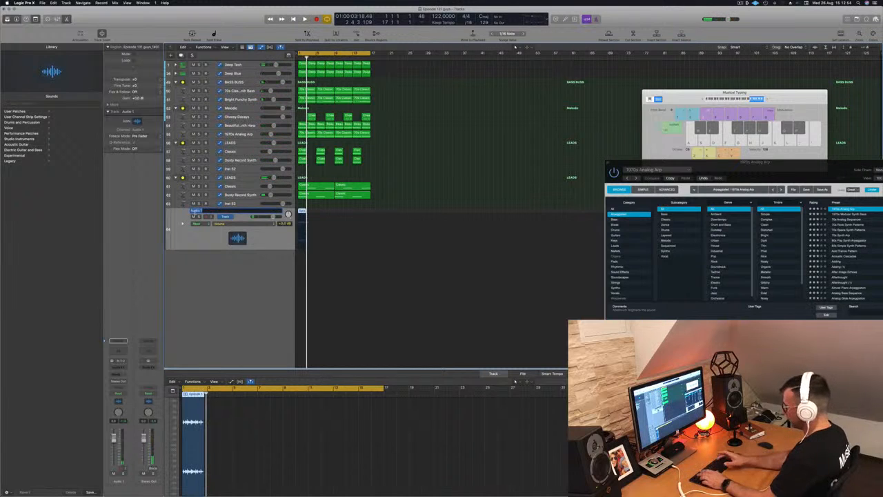
pyautogui.press('Return')
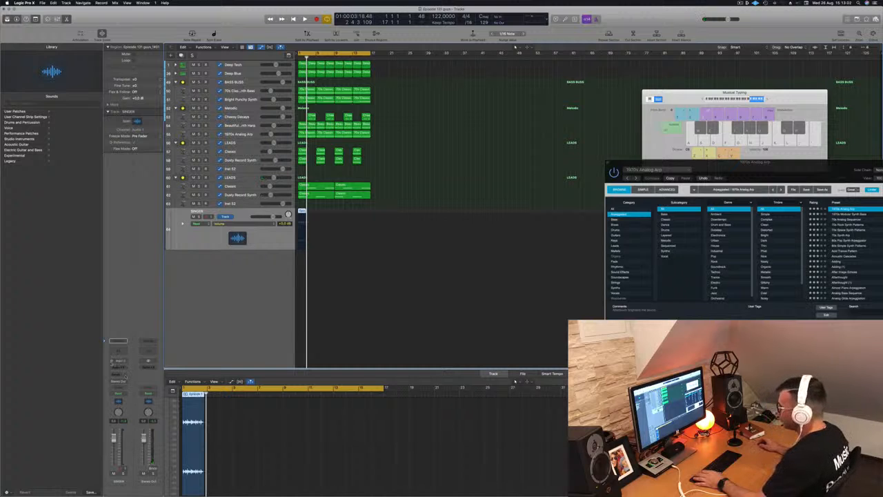
pyautogui.press('space')
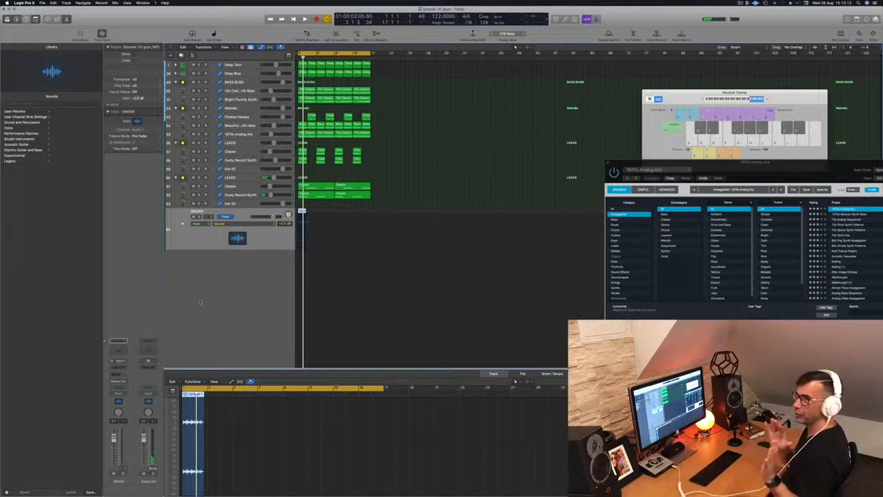
# - Play the arrangement from the start and mute the recorded singer audio track
pyautogui.click(334, 293)
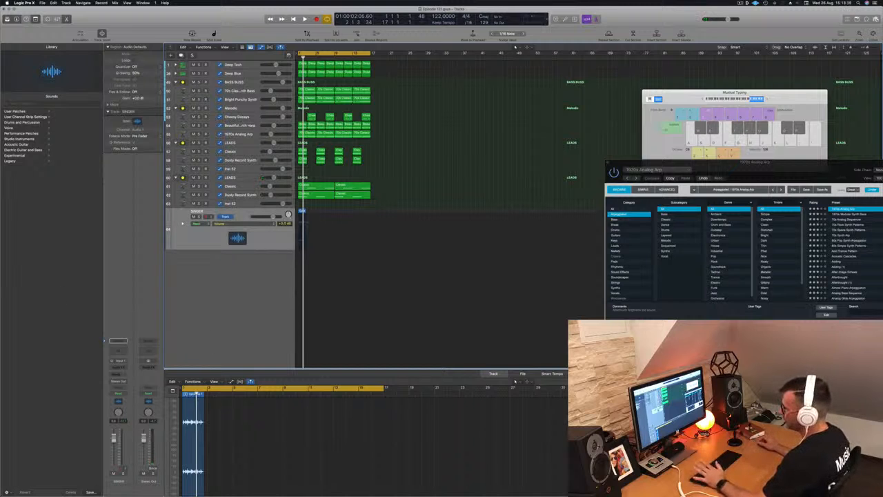
pyautogui.press('space')
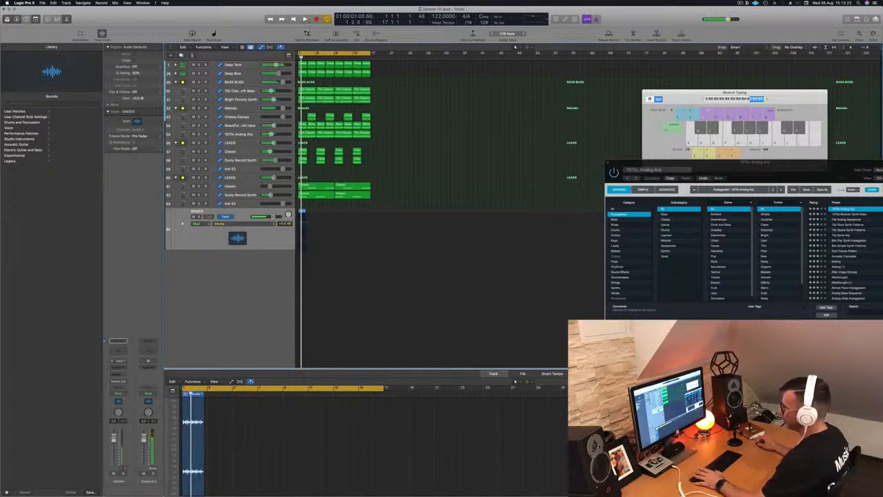
pyautogui.hotkey('ctrl', 'm')
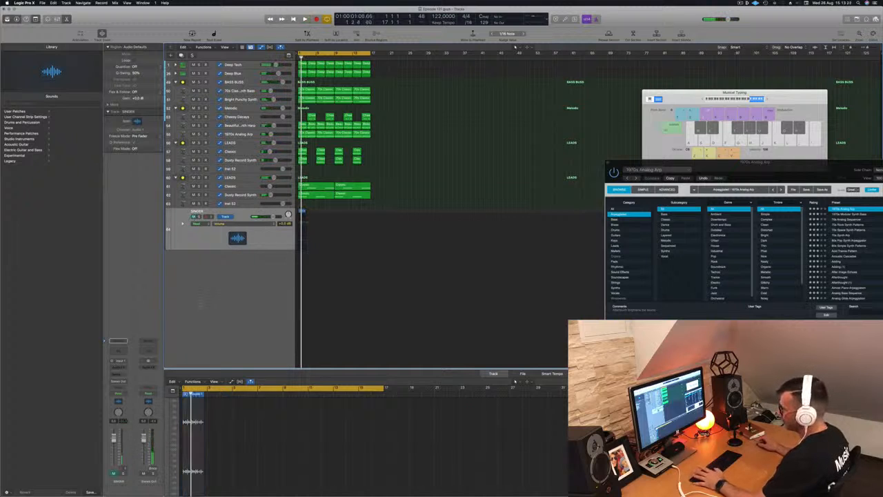
pyautogui.press('Return')
# - Insert a stereo Compressor on the singer channel, switch it to the Vintage Opto model, and preview playback
pyautogui.click(143, 367)
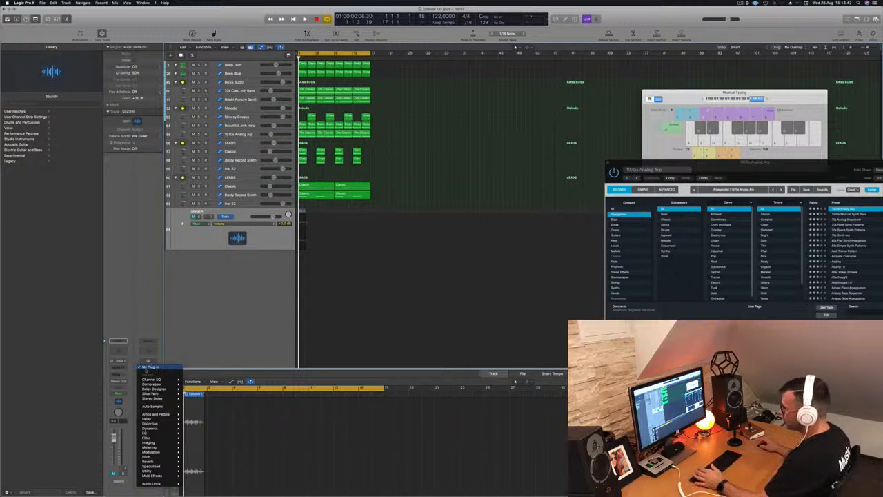
pyautogui.moveTo(148, 383)
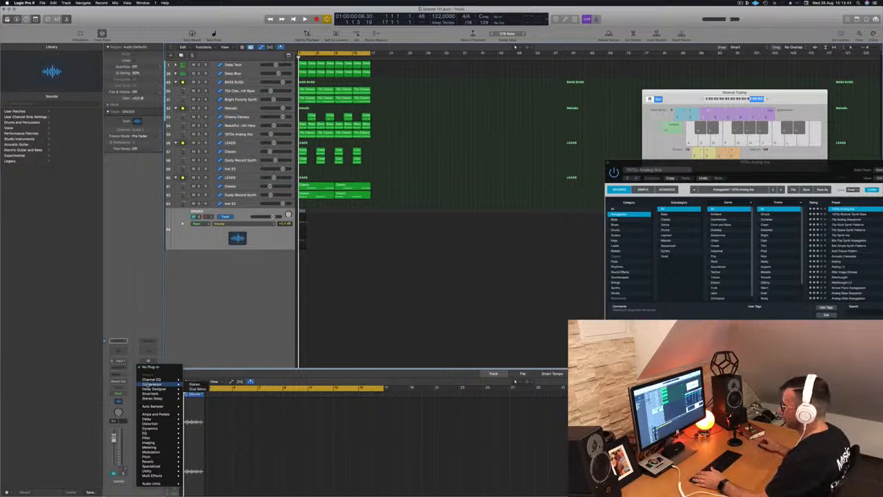
pyautogui.click(198, 384)
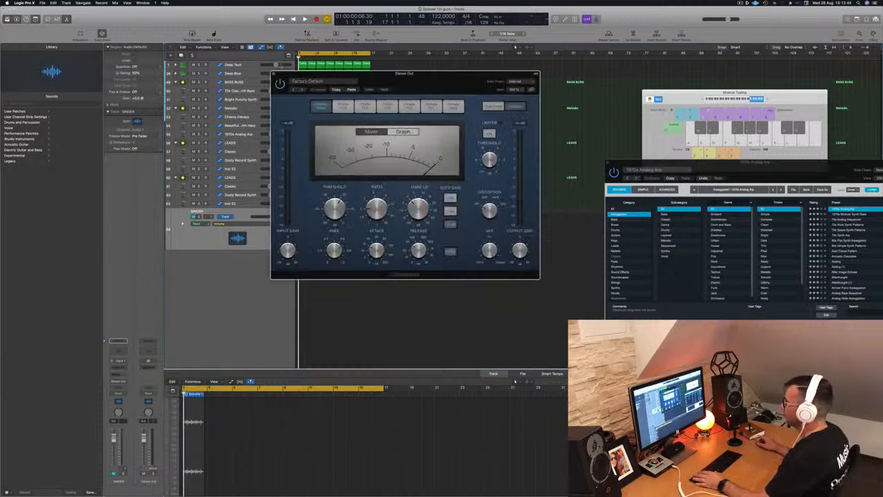
pyautogui.click(454, 106)
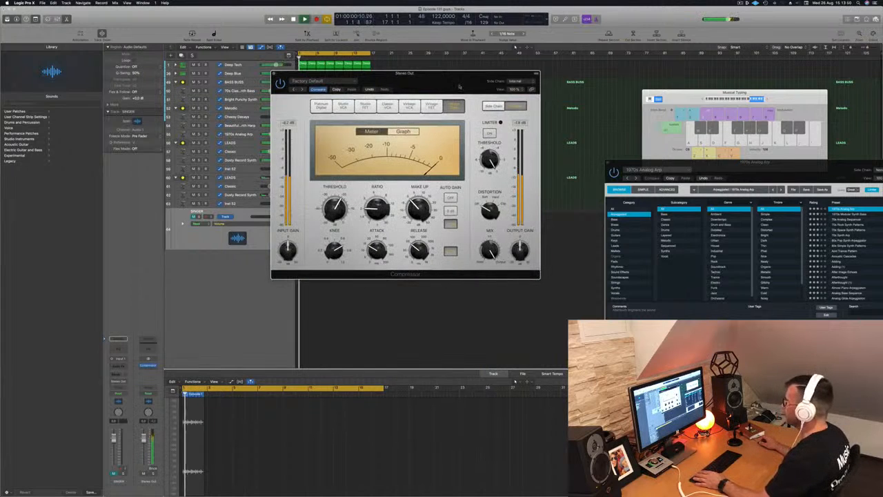
pyautogui.moveTo(440, 76); pyautogui.dragTo(450, 113)
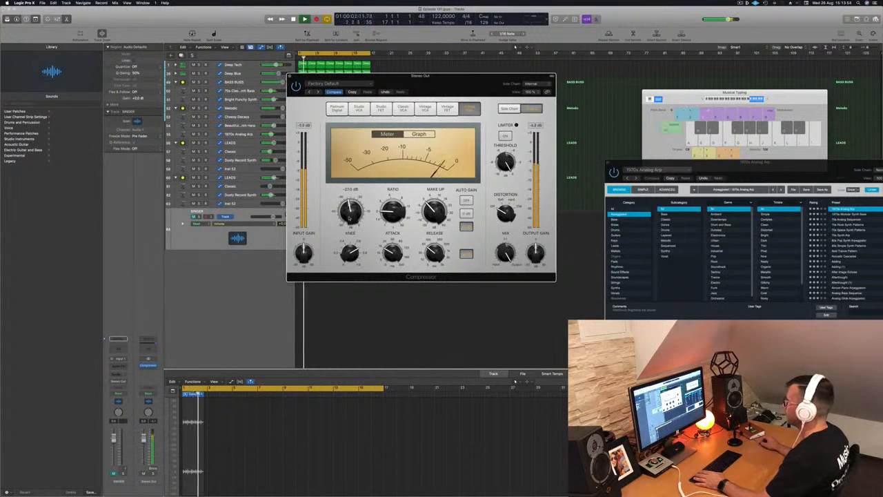
pyautogui.moveTo(386, 76); pyautogui.dragTo(534, 88)
pyautogui.press('space')
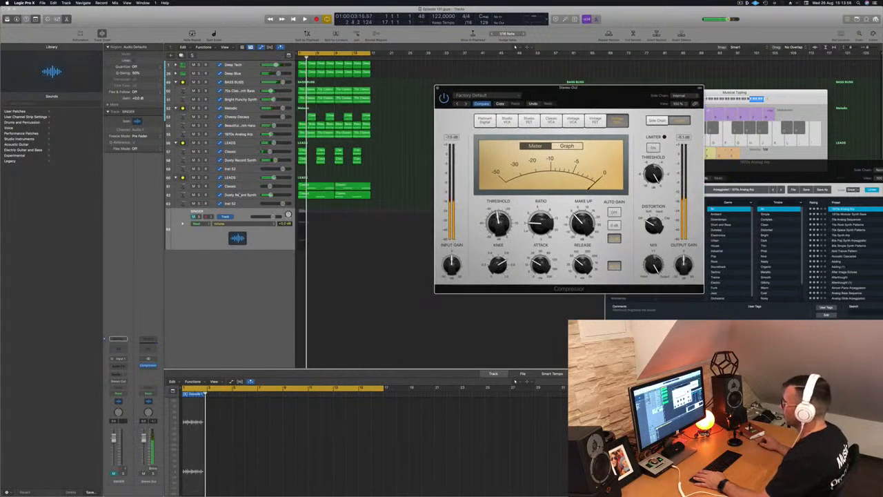
# - Lower the volume of the second Dusty Record Synth track in the LEADS group while auditioning
pyautogui.click(240, 196)
pyautogui.moveTo(270, 199); pyautogui.dragTo(256, 199)
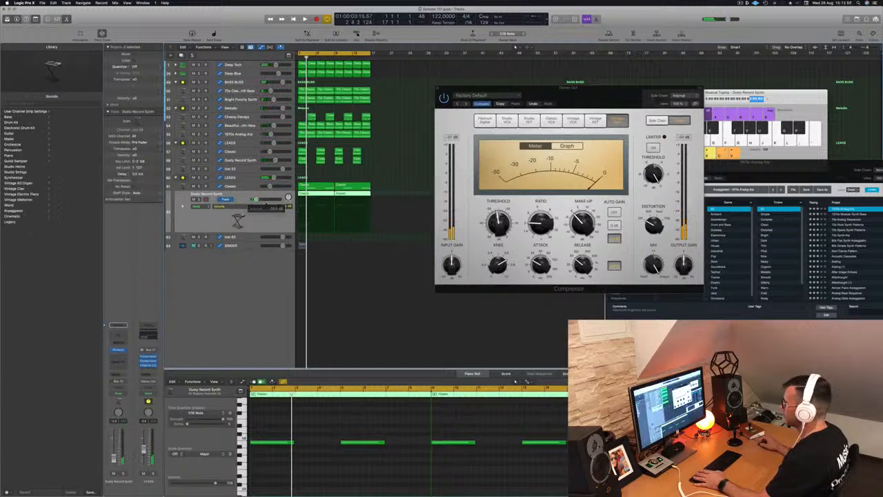
pyautogui.press('space')
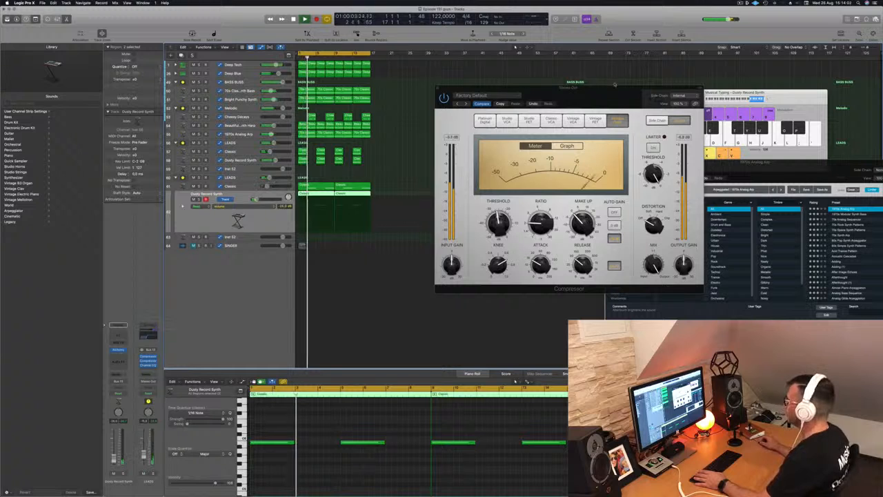
pyautogui.moveTo(614, 84); pyautogui.dragTo(556, 88)
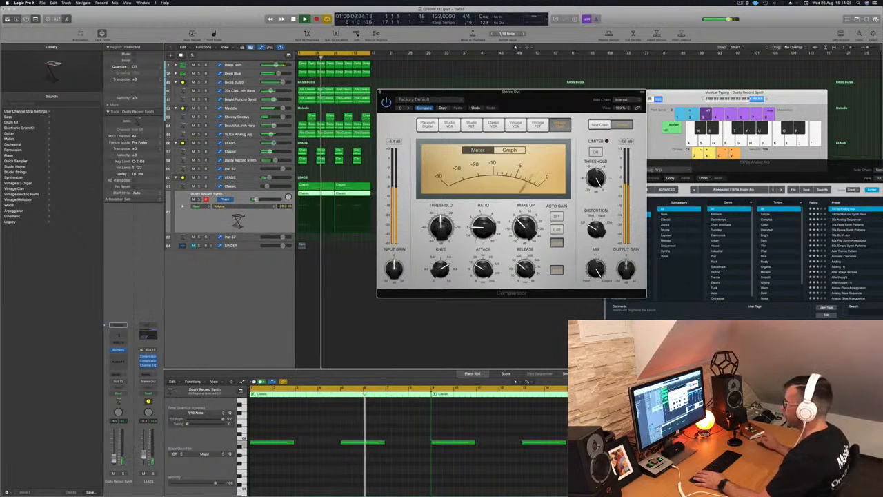
pyautogui.click(240, 298)
pyautogui.press('space')
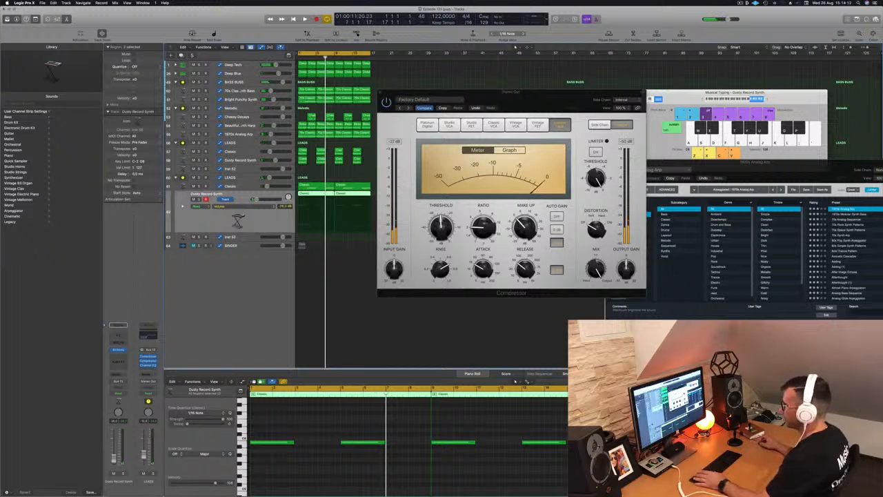
# - Show the Stereo Out output track in the track list and select it
pyautogui.click(225, 63)
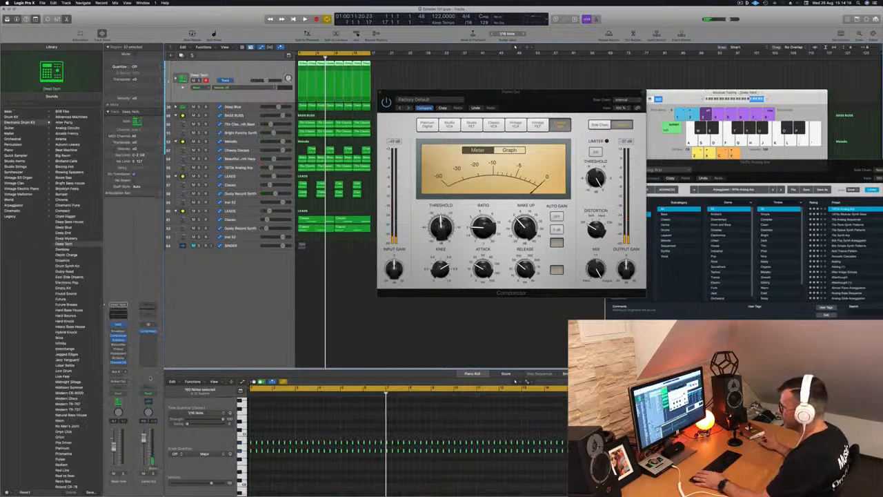
pyautogui.rightClick(148, 377)
pyautogui.click(158, 378)
pyautogui.rightClick(149, 480)
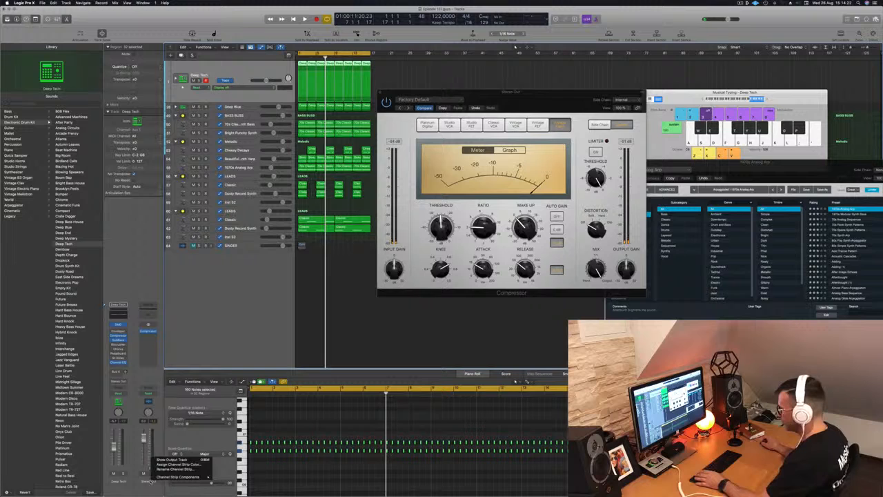
pyautogui.click(167, 458)
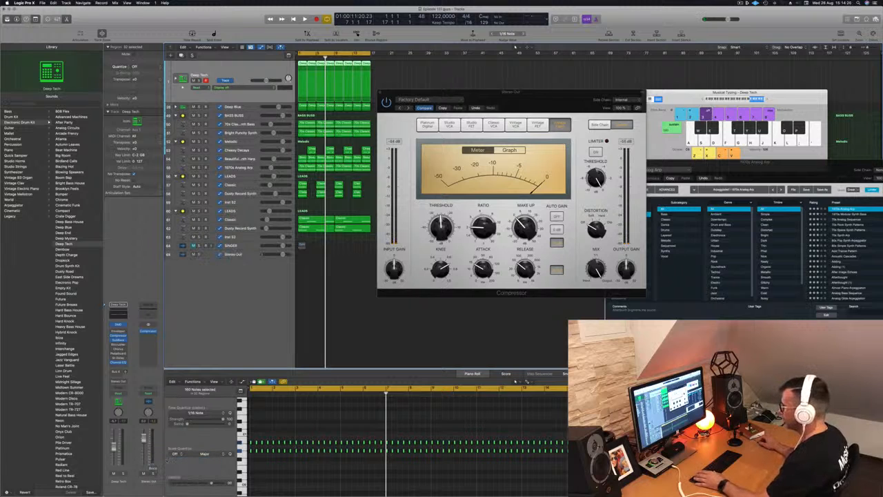
pyautogui.click(238, 254)
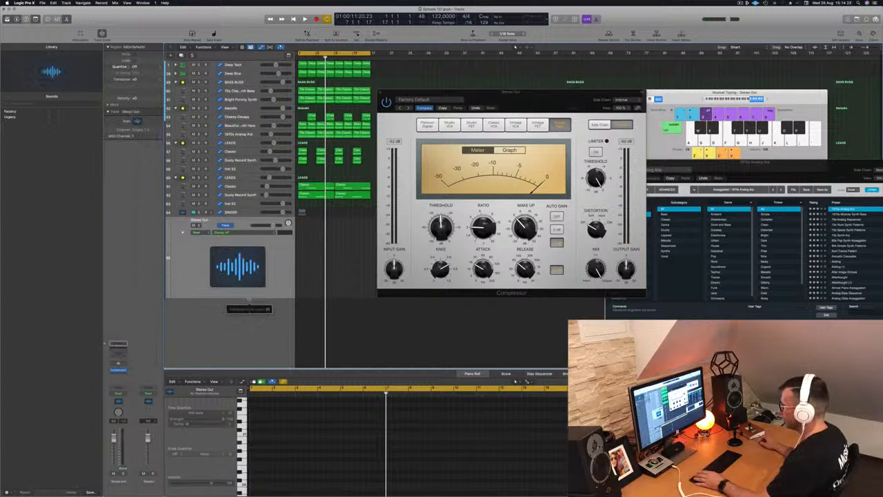
pyautogui.press('space')
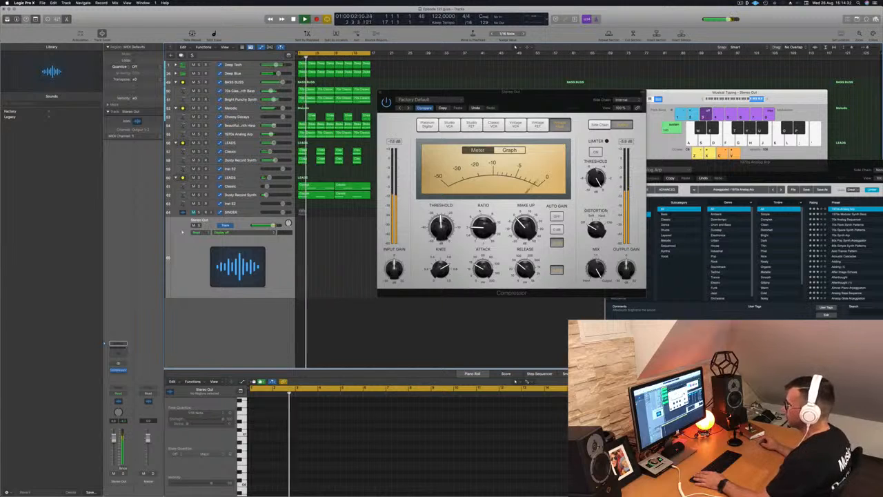
# - Insert a stereo Limiter on the Stereo Out and raise its gain to about +5.5 dB
pyautogui.click(119, 372)
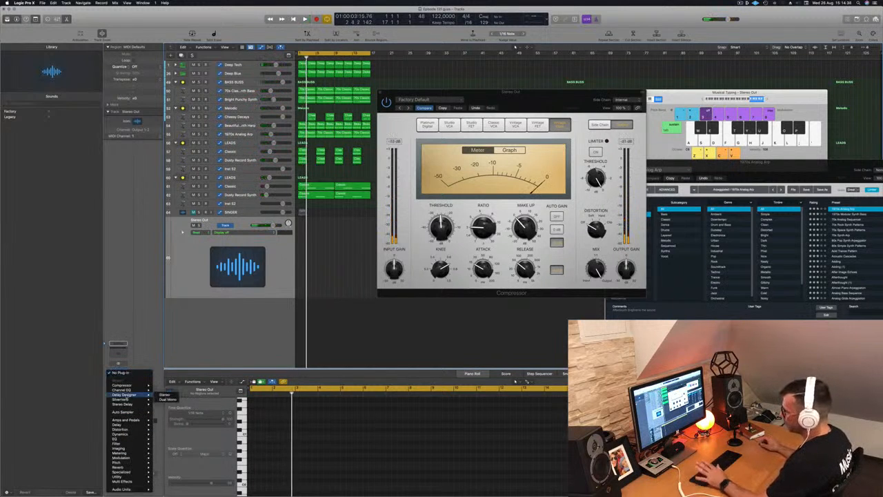
pyautogui.moveTo(133, 436)
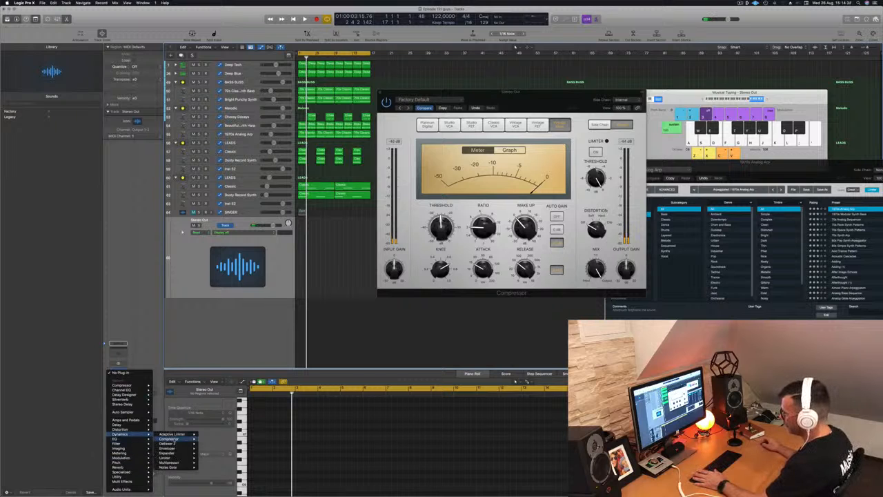
pyautogui.moveTo(174, 458)
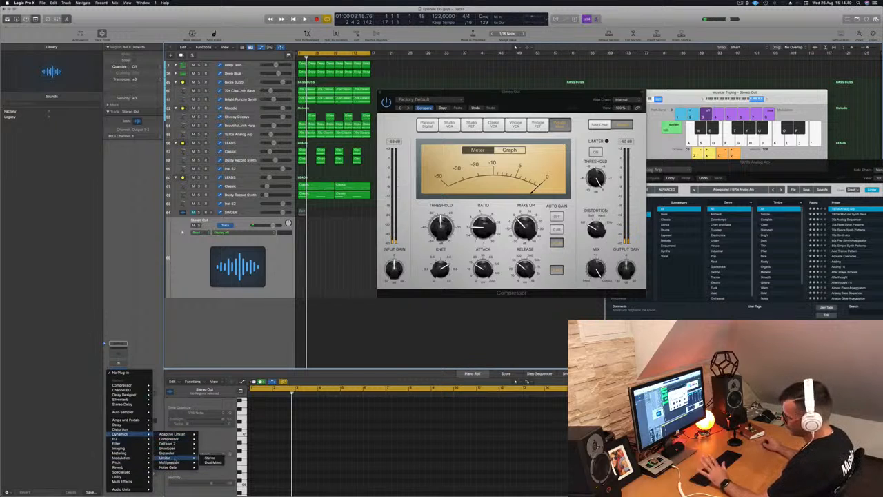
pyautogui.click(210, 458)
pyautogui.press('space')
pyautogui.moveTo(366, 189); pyautogui.dragTo(368, 184)
pyautogui.press('space')
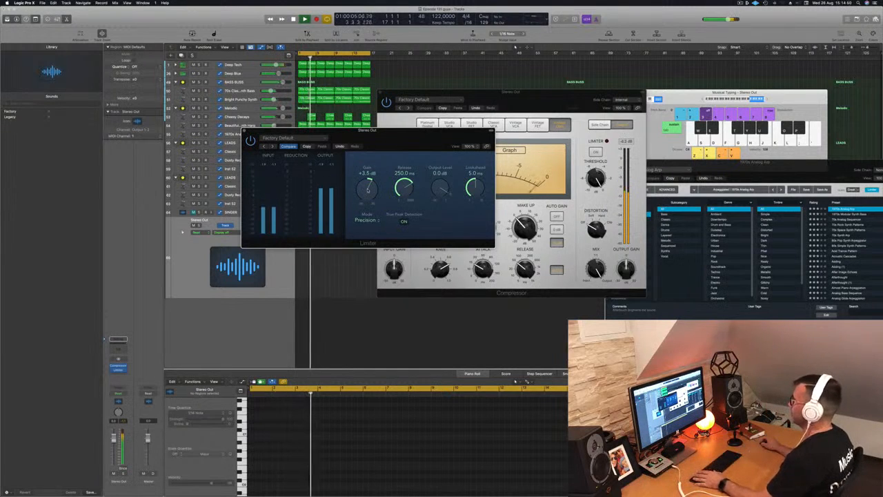
pyautogui.moveTo(368, 190); pyautogui.dragTo(369, 182)
pyautogui.moveTo(387, 147); pyautogui.dragTo(568, 160)
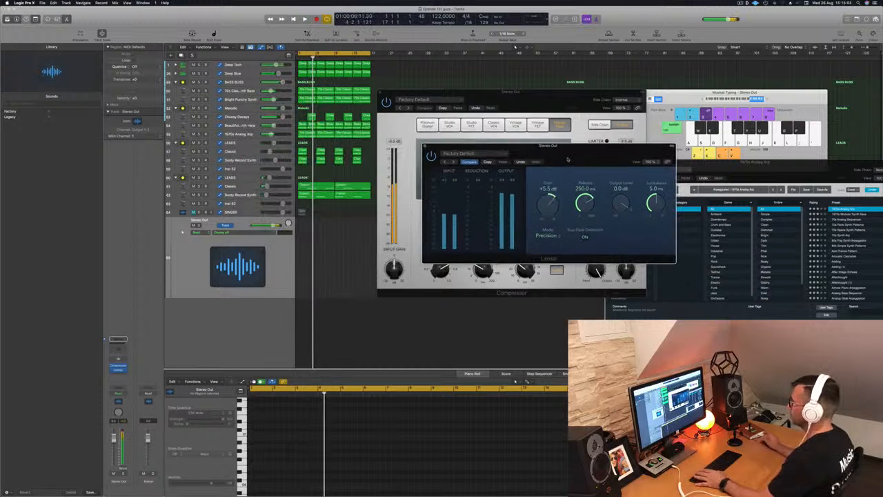
pyautogui.press('space')
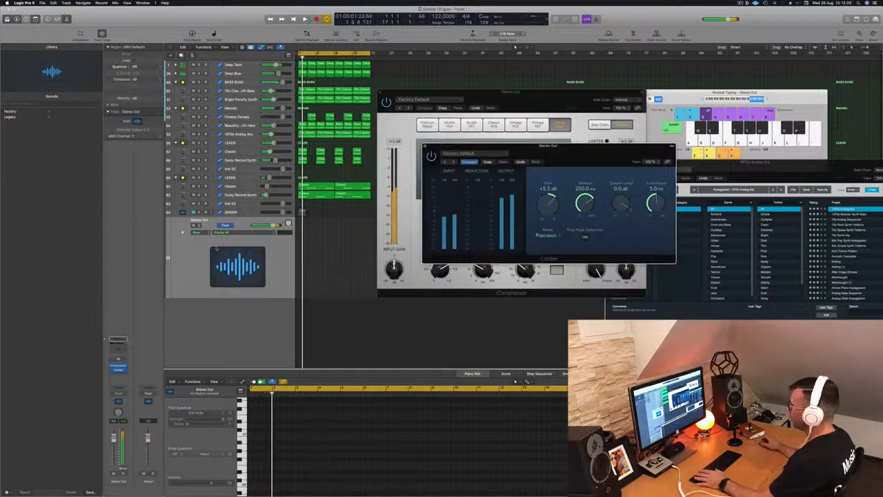
# - Insert a stereo Multipressor on the Stereo Out after the Limiter and preview playback
pyautogui.click(118, 372)
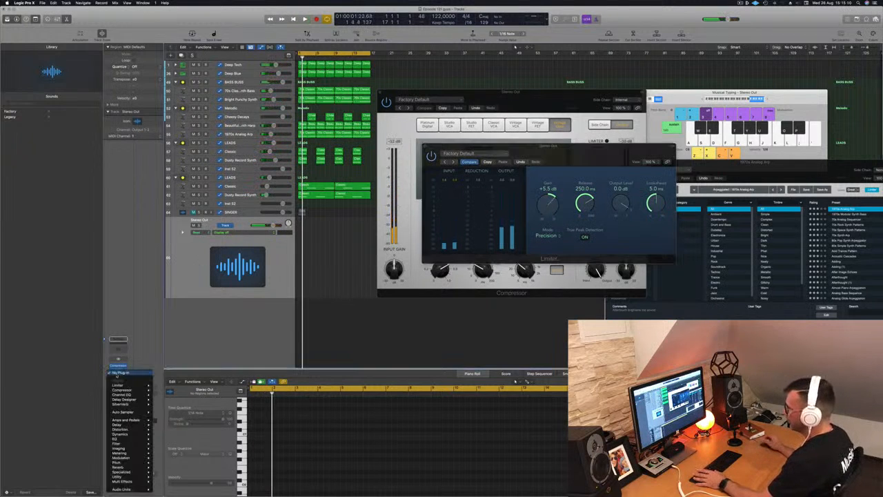
pyautogui.moveTo(126, 406)
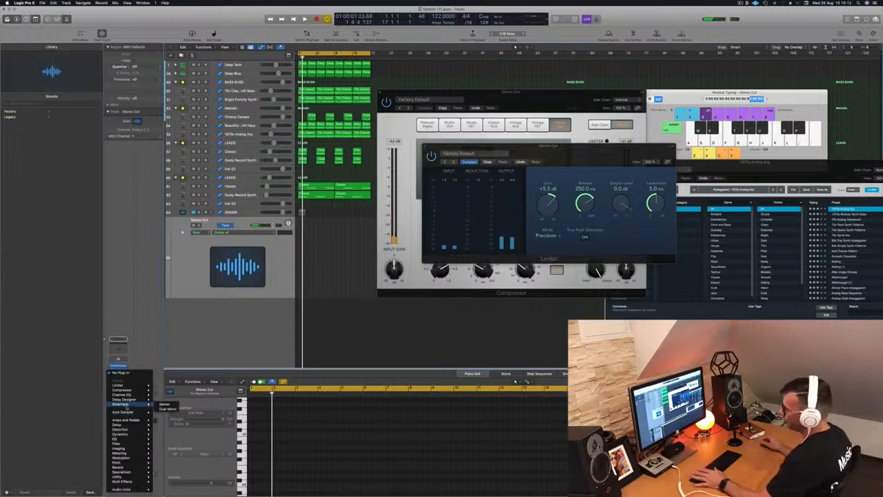
pyautogui.moveTo(132, 435)
pyautogui.moveTo(181, 463)
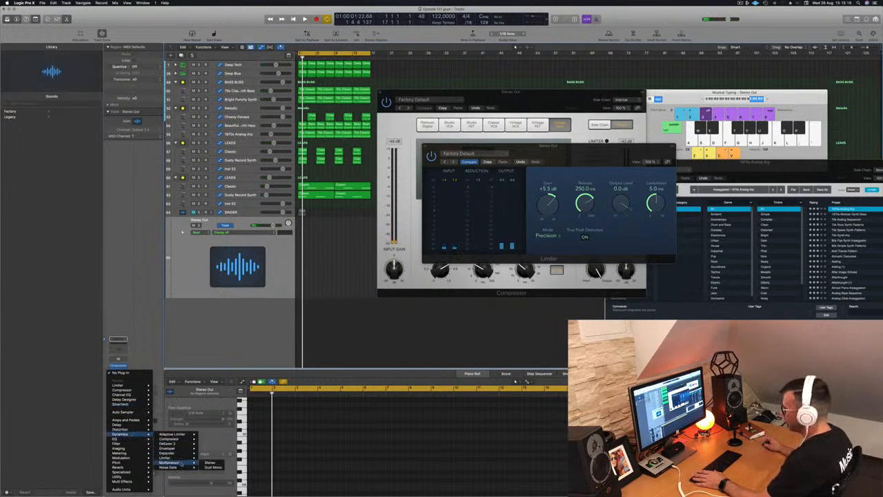
pyautogui.click(210, 463)
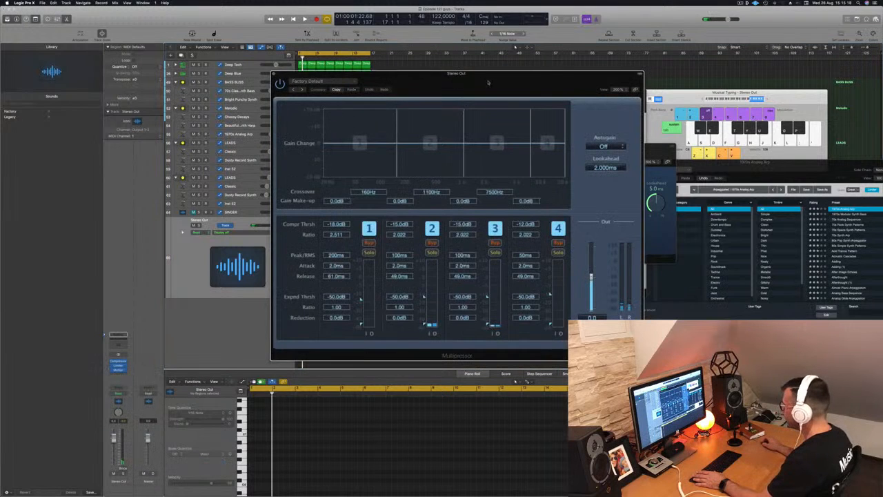
pyautogui.moveTo(480, 83); pyautogui.dragTo(417, 73)
pyautogui.press('space')
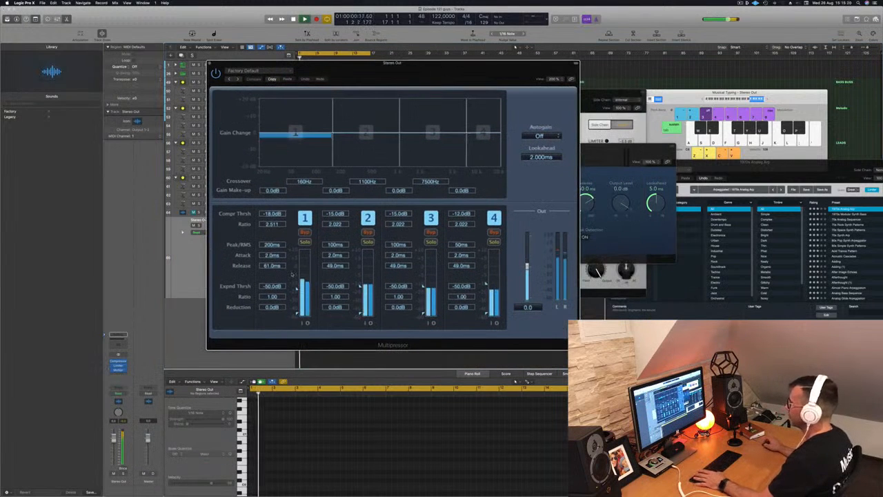
# - Set the Multipressor band thresholds to about -13, -17.5, -26.5 and -33.5 dB, then close the window
pyautogui.moveTo(298, 288); pyautogui.dragTo(298, 283)
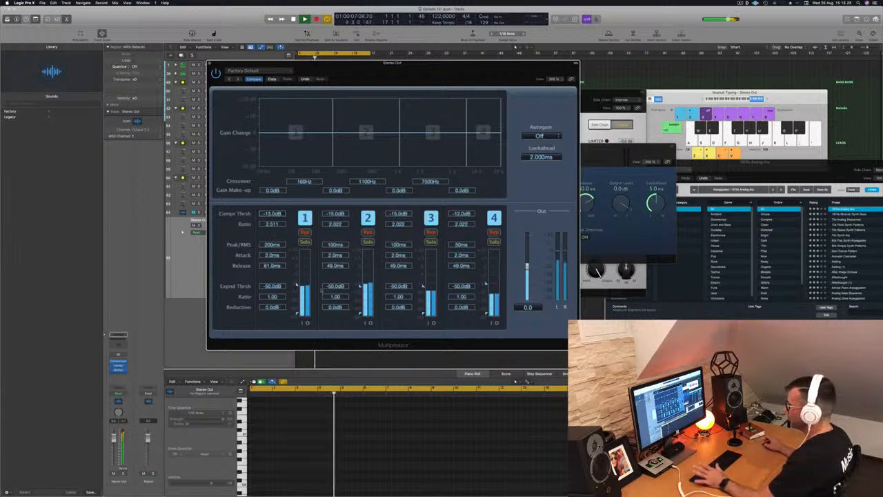
pyautogui.moveTo(360, 287); pyautogui.dragTo(359, 290)
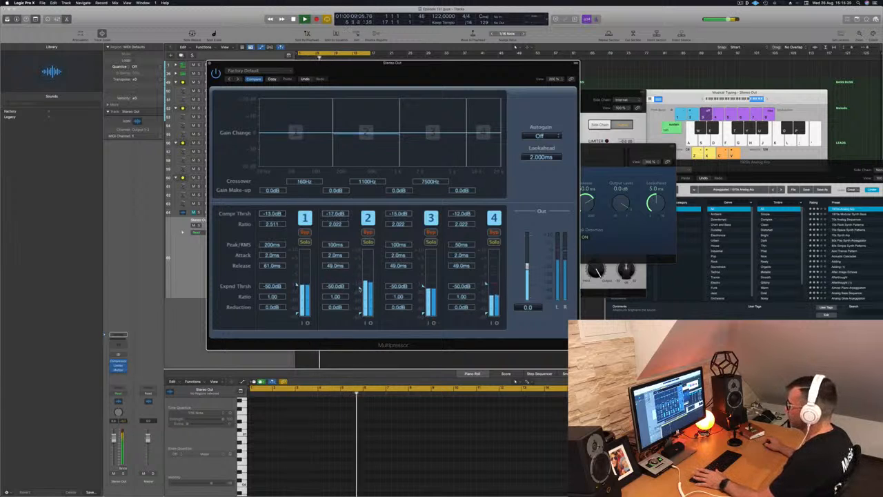
pyautogui.moveTo(418, 300); pyautogui.dragTo(423, 296)
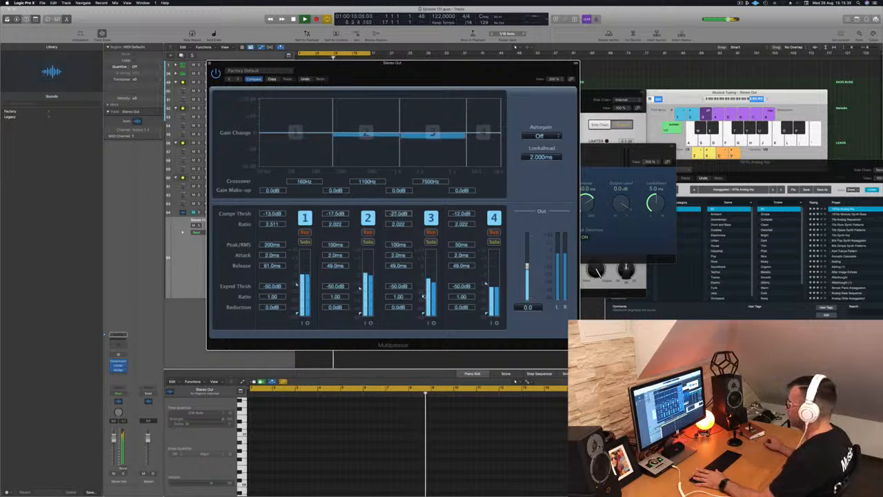
pyautogui.moveTo(484, 283); pyautogui.dragTo(487, 302)
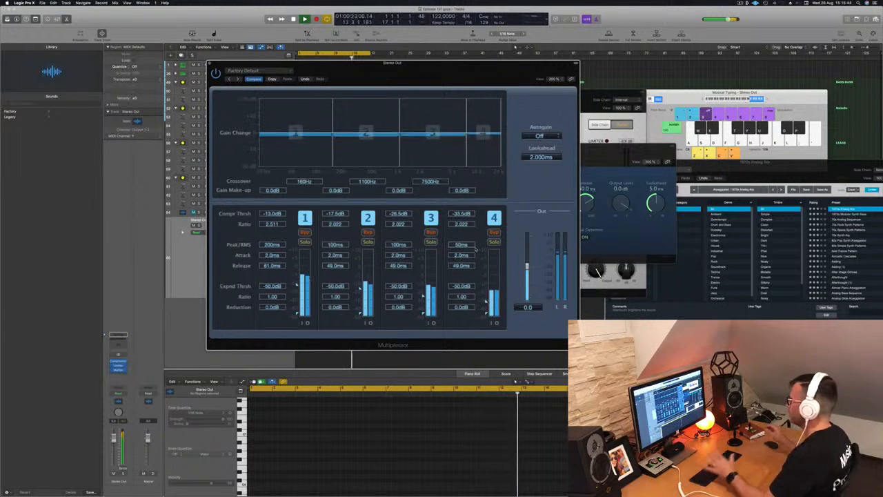
pyautogui.moveTo(358, 70); pyautogui.dragTo(345, 72)
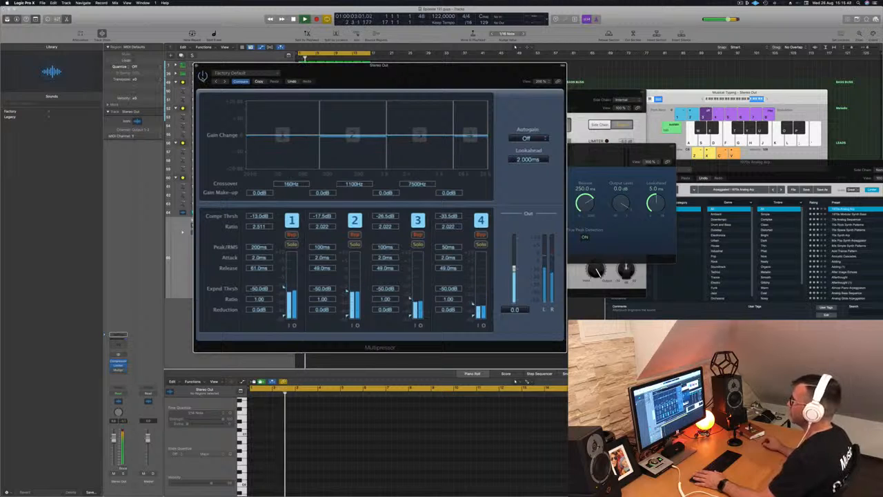
pyautogui.press('super+w')
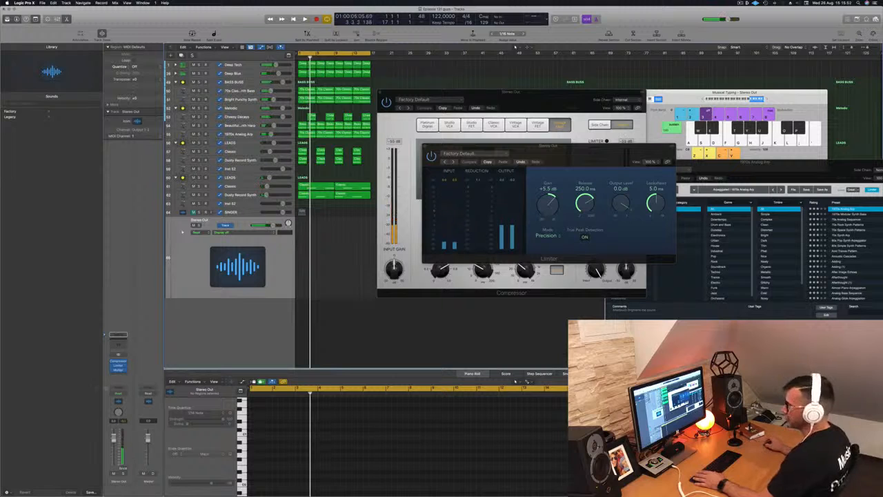
# - Insert a stereo Vintage Tube EQ on the Stereo Out after the existing master plug-ins
pyautogui.click(120, 373)
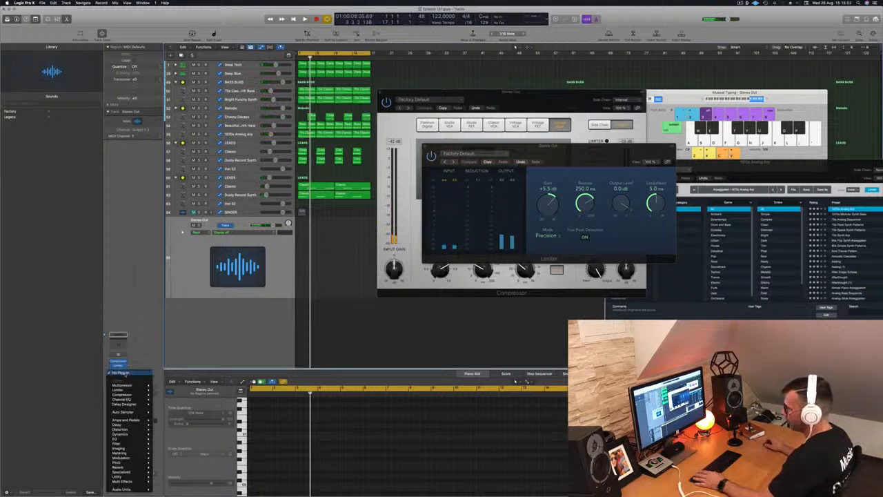
pyautogui.moveTo(125, 439)
pyautogui.moveTo(181, 458)
pyautogui.moveTo(227, 467)
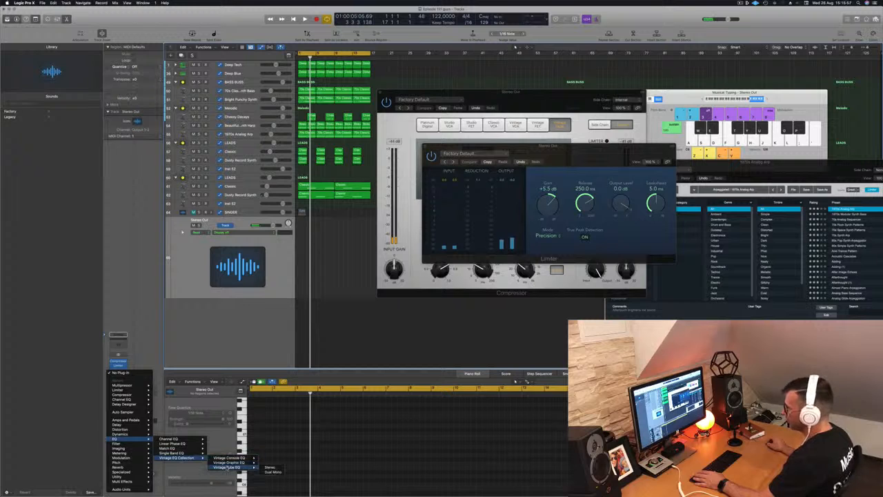
pyautogui.click(269, 467)
pyautogui.moveTo(439, 88); pyautogui.dragTo(516, 99)
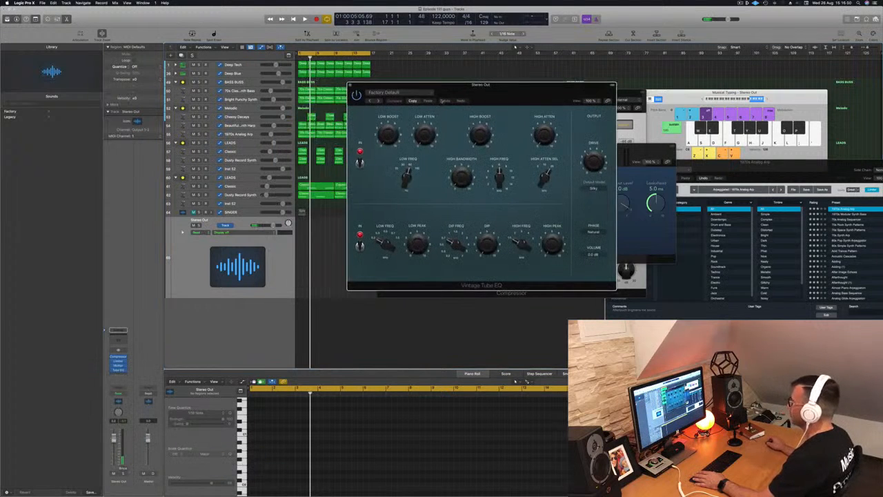
# - Load the Mix Bus Enhanced Mix preset on the Vintage Tube EQ and compare it on and off during playback
pyautogui.click(399, 92)
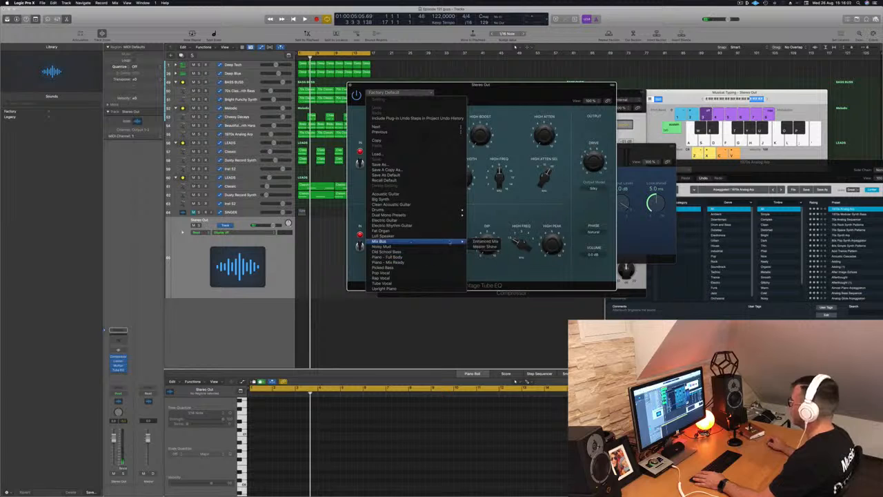
pyautogui.click(488, 241)
pyautogui.moveTo(535, 93); pyautogui.dragTo(544, 94)
pyautogui.press('space')
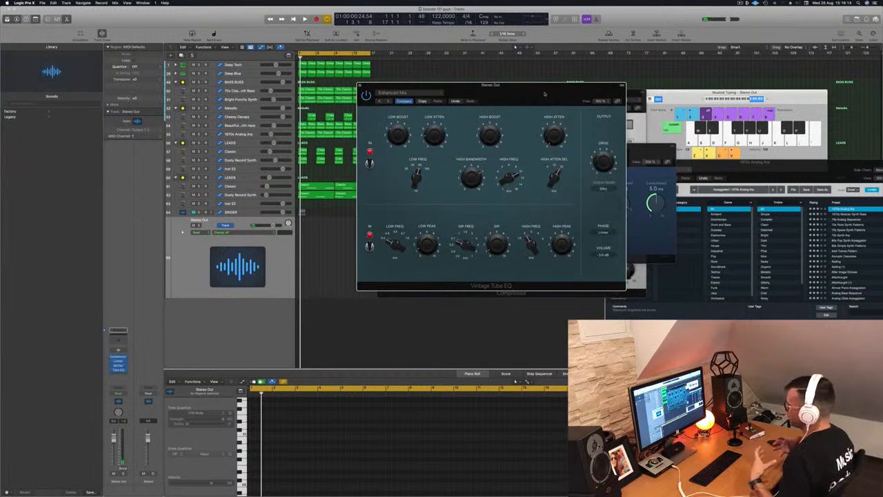
pyautogui.click(195, 261)
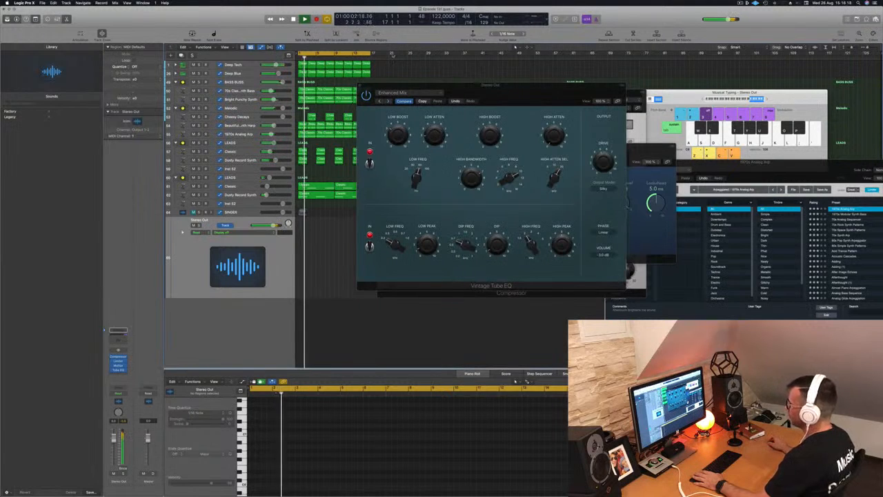
pyautogui.click(367, 96)
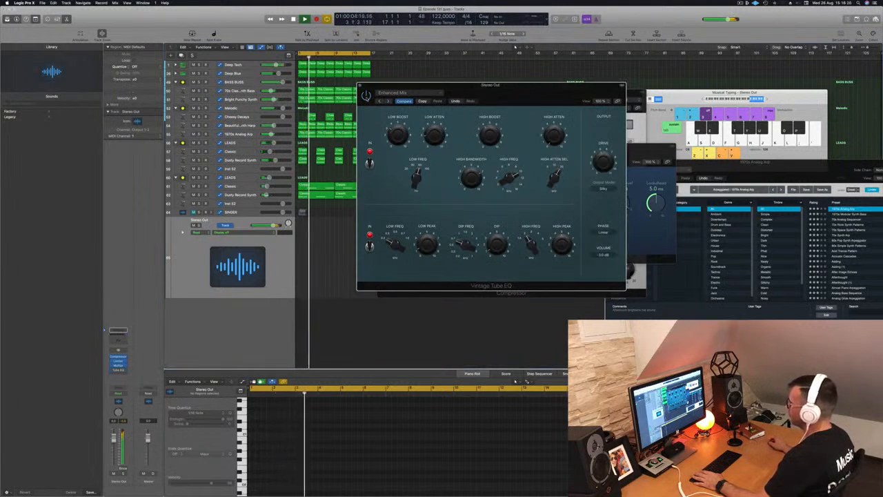
pyautogui.click(195, 259)
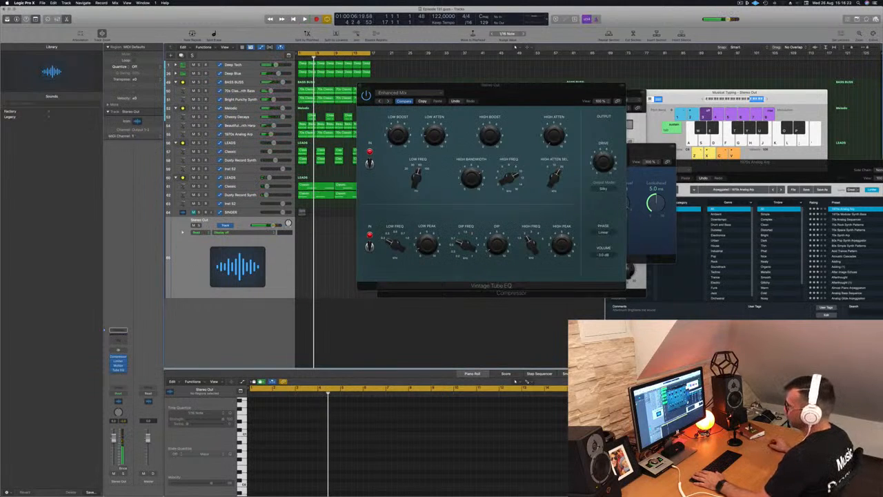
# - Insert a Compressor on the Stereo Out, load the Smooth Compression preset and preview playback
pyautogui.click(118, 372)
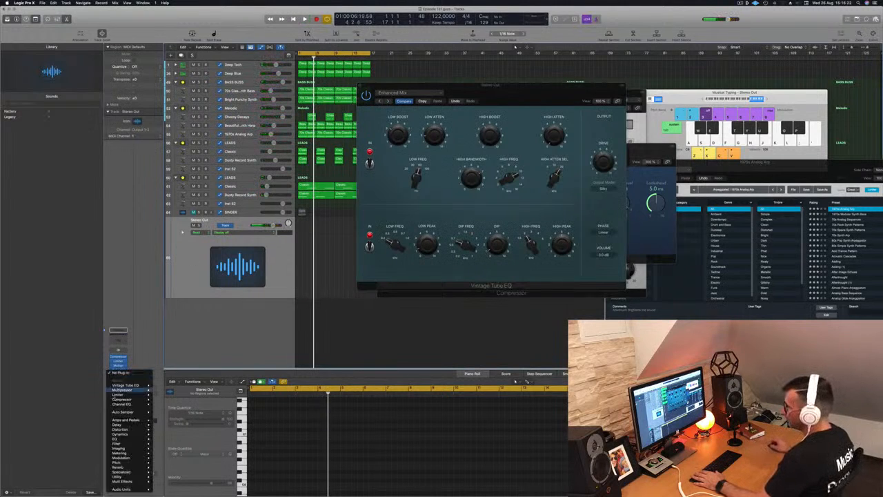
pyautogui.click(166, 400)
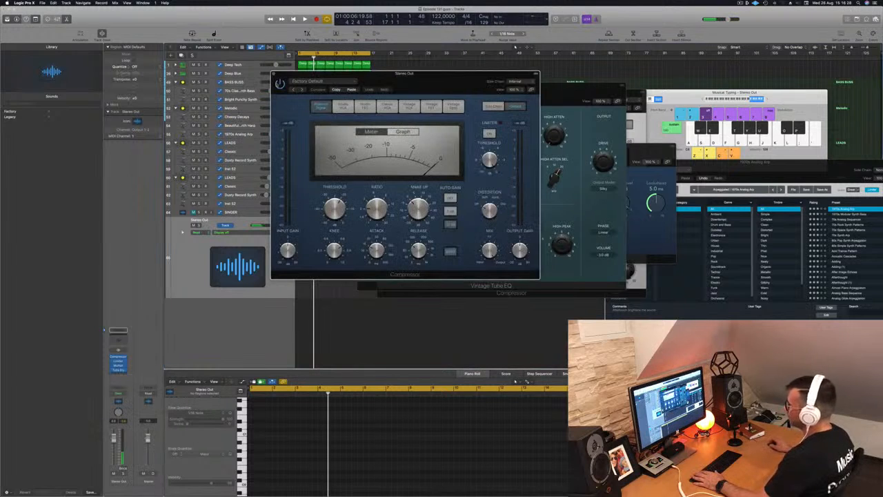
pyautogui.click(379, 89)
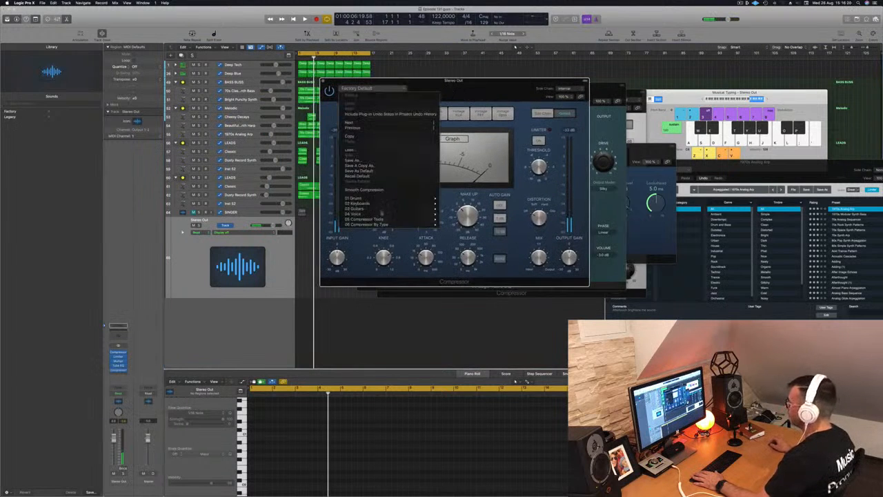
pyautogui.click(386, 189)
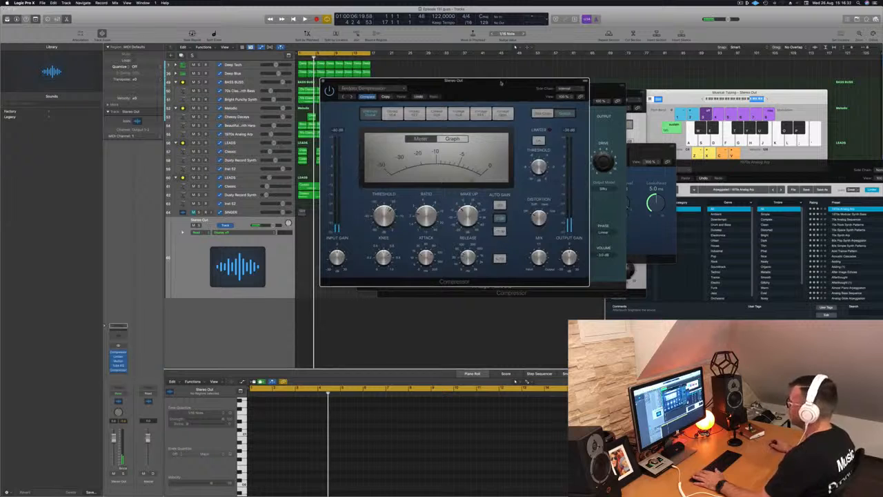
pyautogui.moveTo(501, 83); pyautogui.dragTo(438, 82)
pyautogui.press('space')
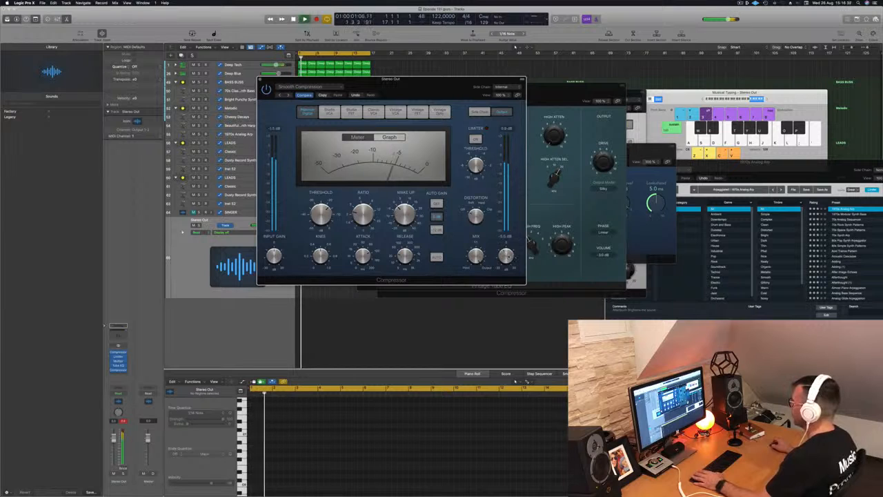
# - Insert a stereo Adaptive Limiter on the Stereo Out after the Compressor and preview playback
pyautogui.moveTo(481, 79); pyautogui.dragTo(590, 92)
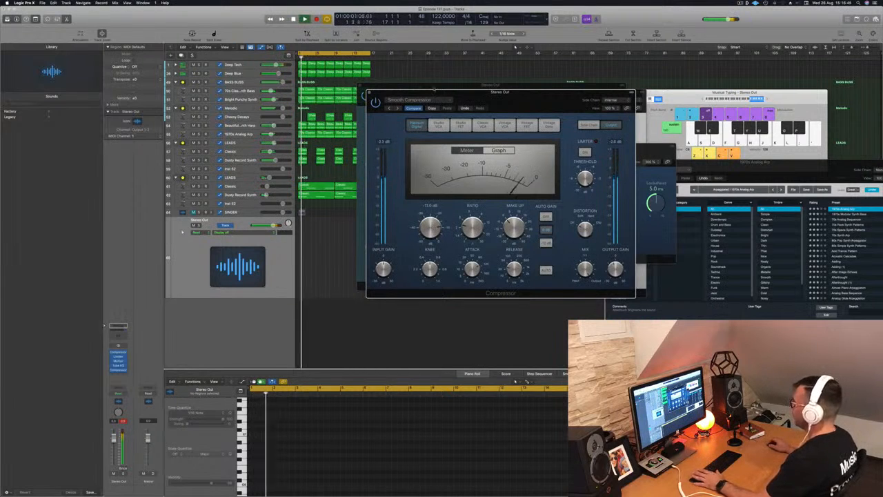
pyautogui.moveTo(485, 96); pyautogui.dragTo(551, 98)
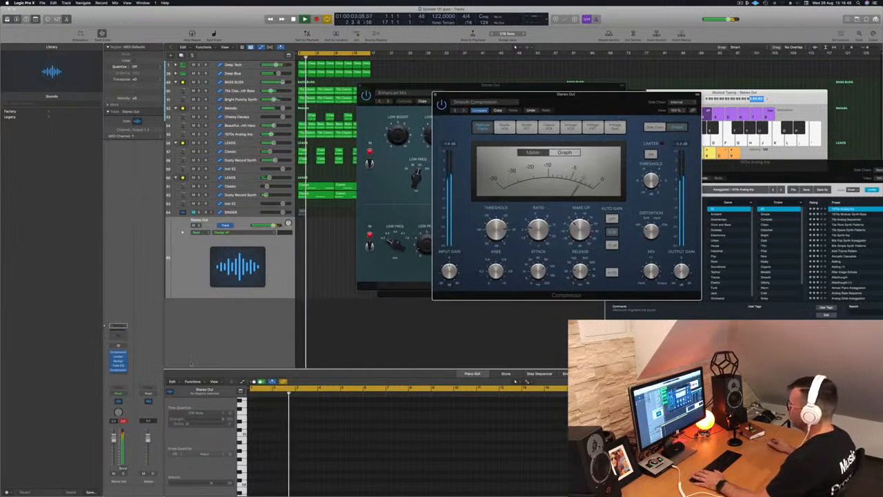
pyautogui.click(123, 421)
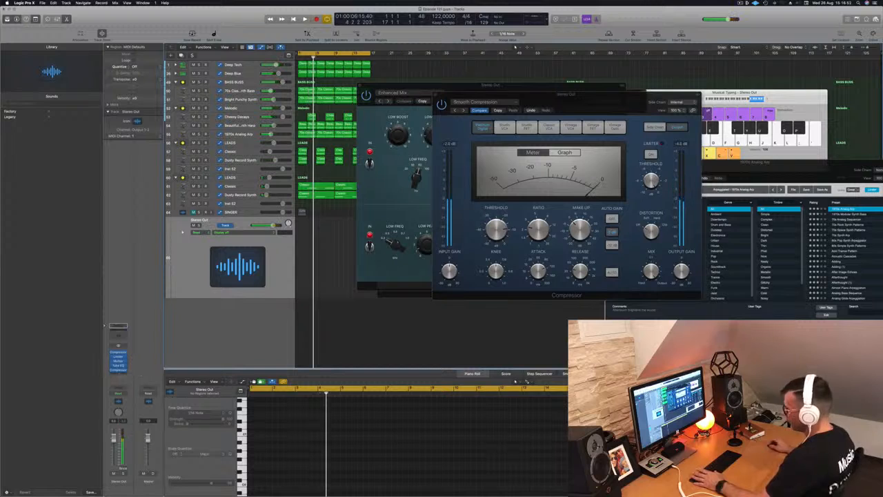
pyautogui.click(119, 372)
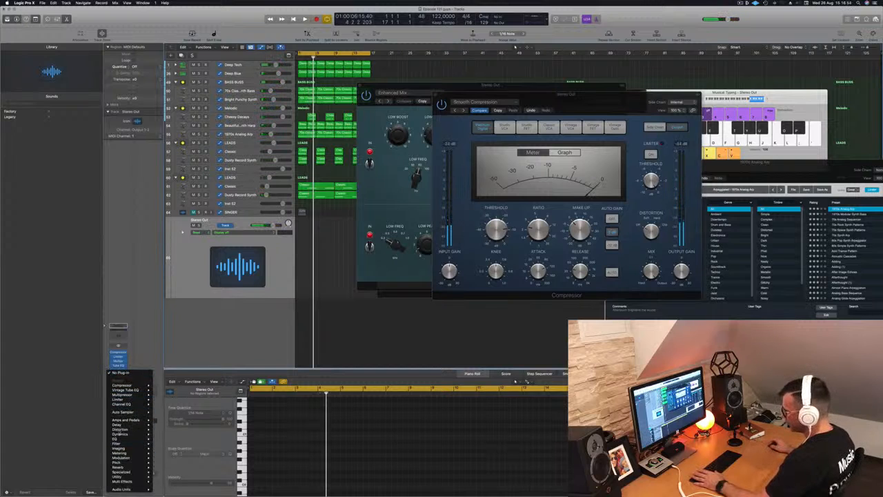
pyautogui.moveTo(123, 435)
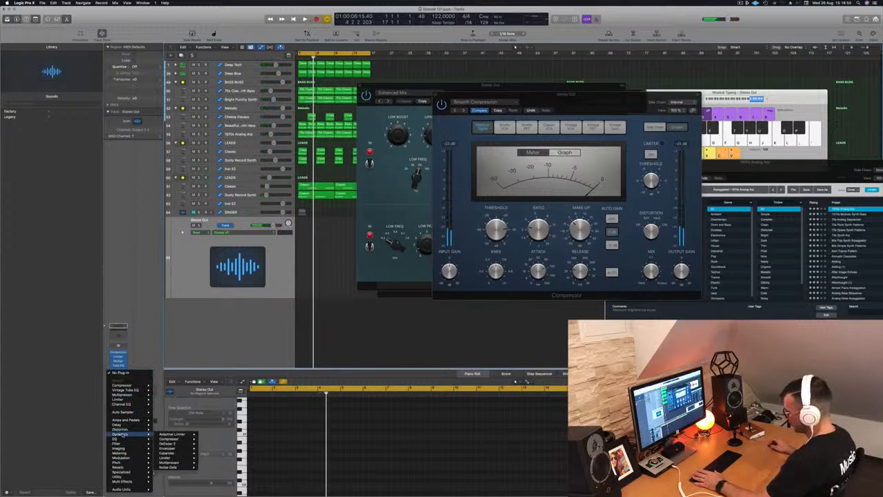
pyautogui.click(209, 434)
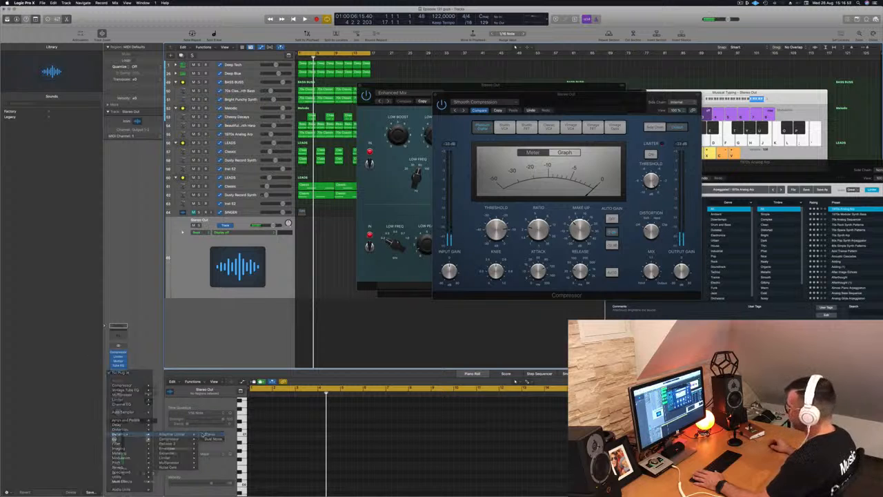
pyautogui.moveTo(406, 78); pyautogui.dragTo(511, 89)
pyautogui.press('space')
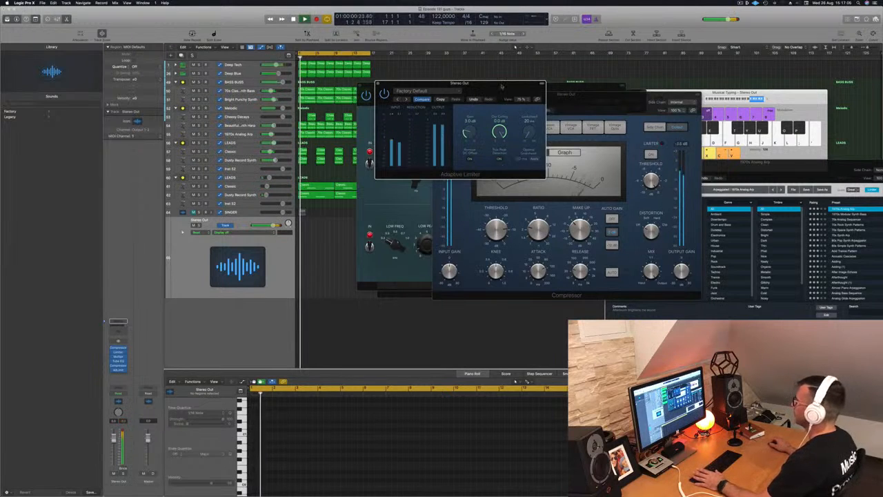
# - Close the open Compressor, Vintage Tube EQ and Limiter plug-in windows on the Stereo Out
pyautogui.moveTo(441, 83); pyautogui.dragTo(454, 87)
pyautogui.moveTo(525, 90); pyautogui.dragTo(744, 99)
pyautogui.moveTo(524, 98); pyautogui.dragTo(449, 124)
pyautogui.click(362, 122)
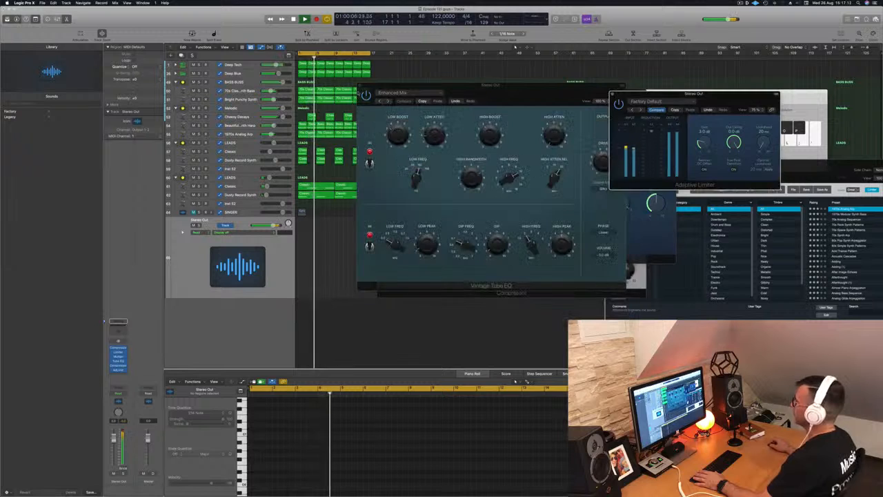
pyautogui.click(359, 85)
pyautogui.click(380, 92)
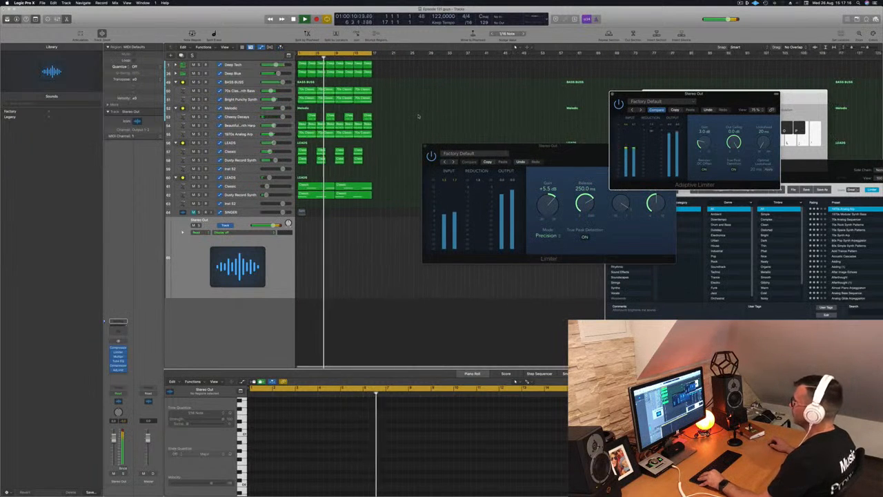
pyautogui.scroll(-1, 420, 117)
pyautogui.click(425, 147)
pyautogui.scroll(4, 520, 156)
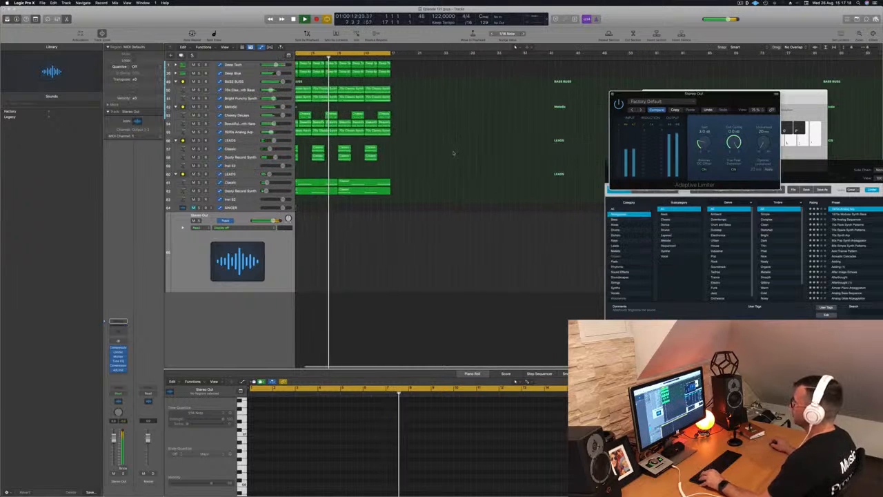